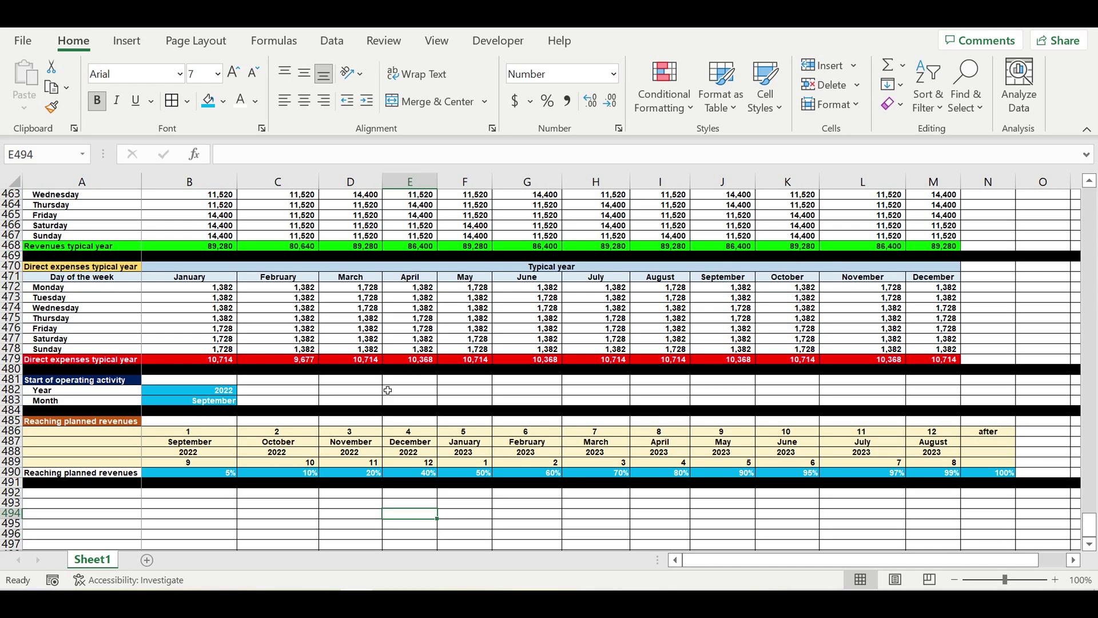
- Review the row 490 ramp-up percentages against the row 468 revenue and row 479 direct expense totals
left_click(317, 503)
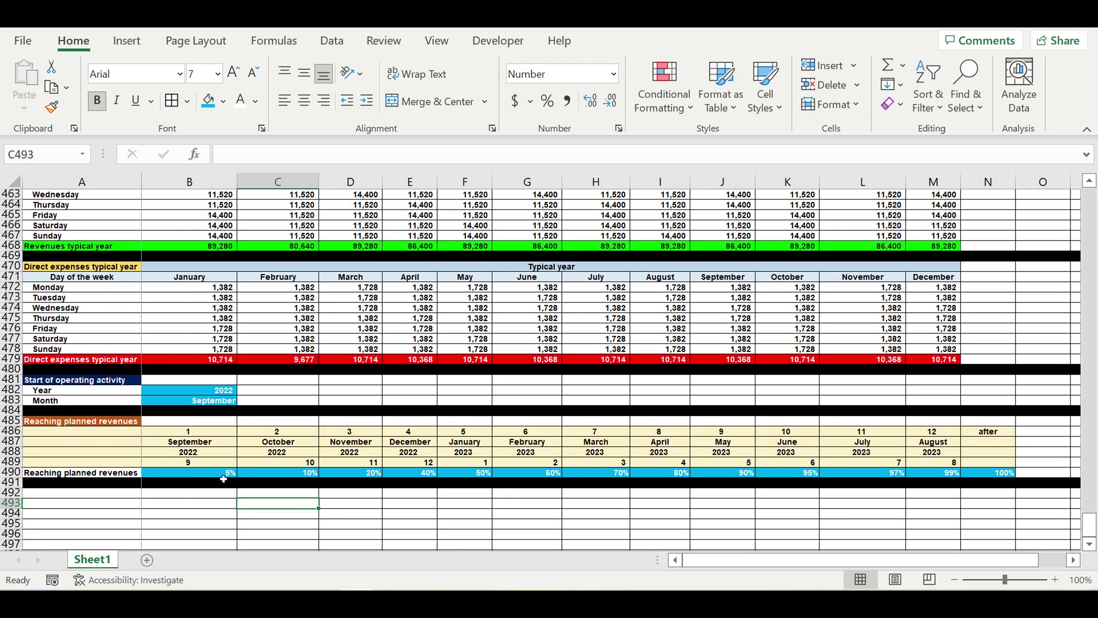
left_click_drag(205, 477, 994, 475)
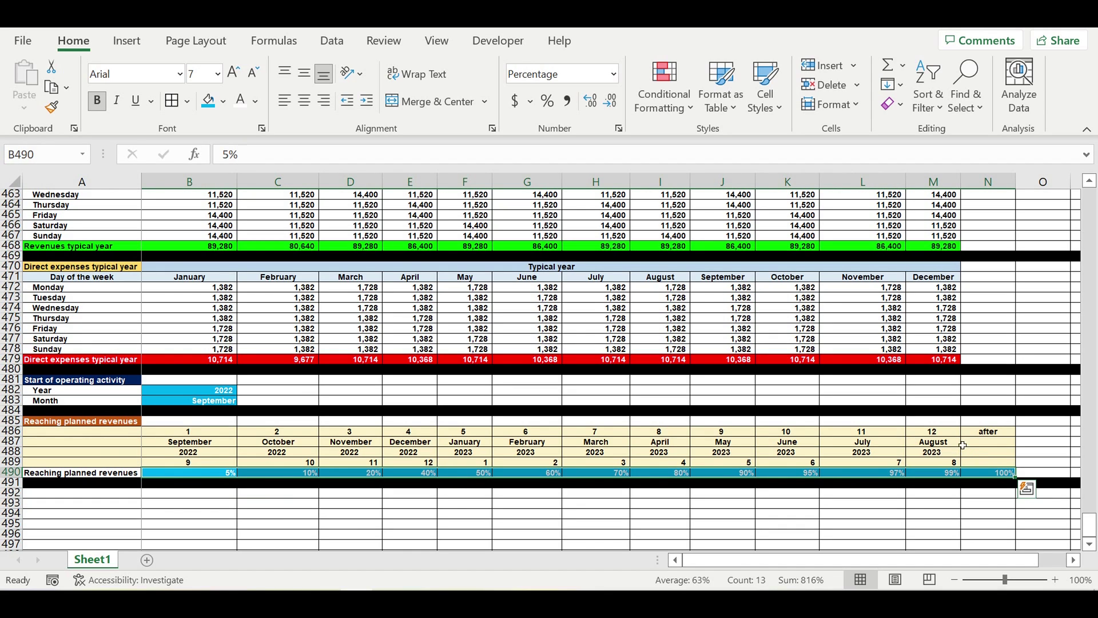
left_click_drag(226, 474, 972, 473)
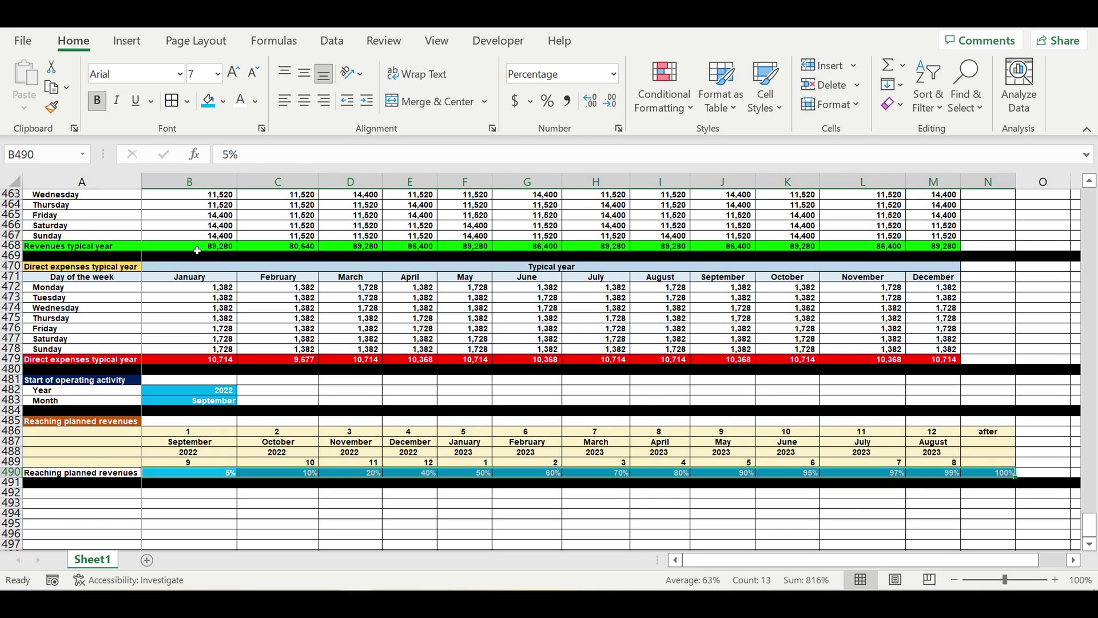
left_click_drag(197, 251, 950, 246)
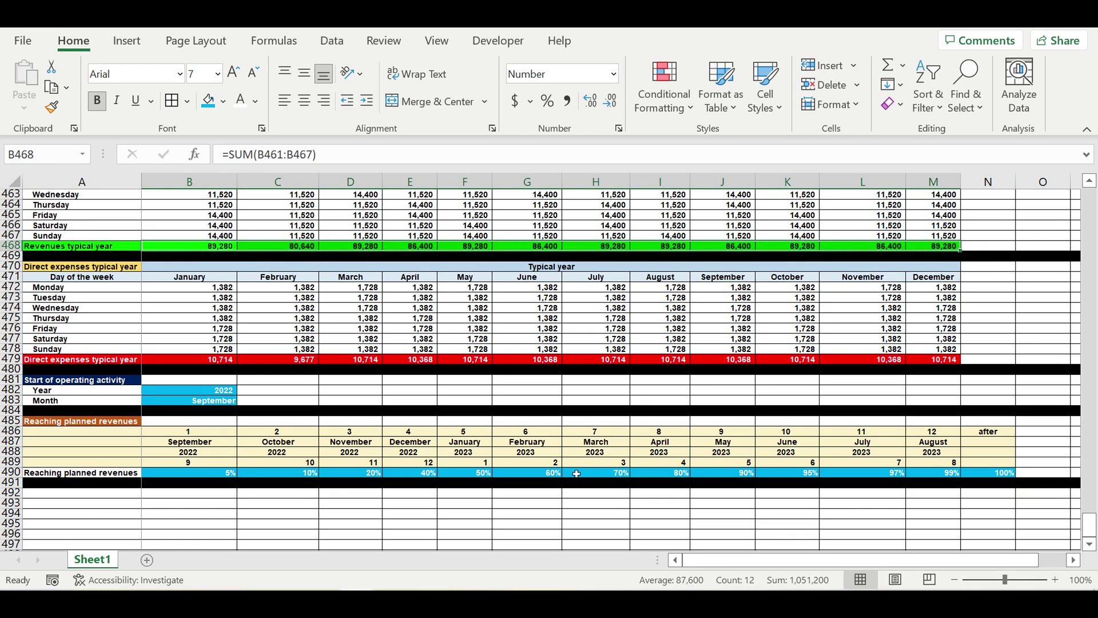
left_click_drag(195, 478, 994, 472)
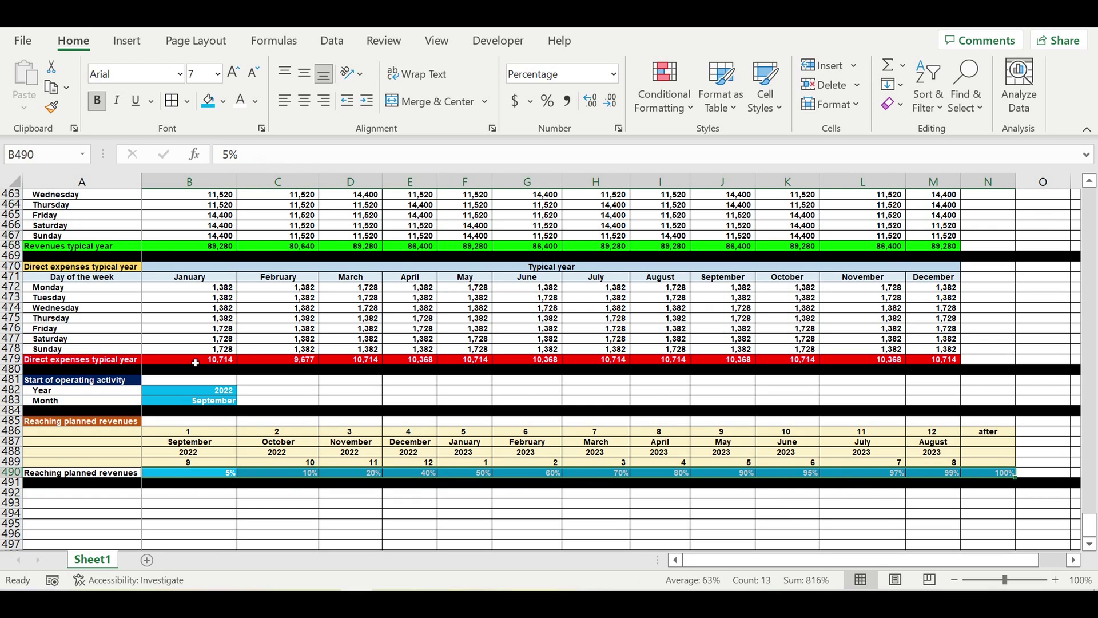
left_click_drag(195, 363, 952, 361)
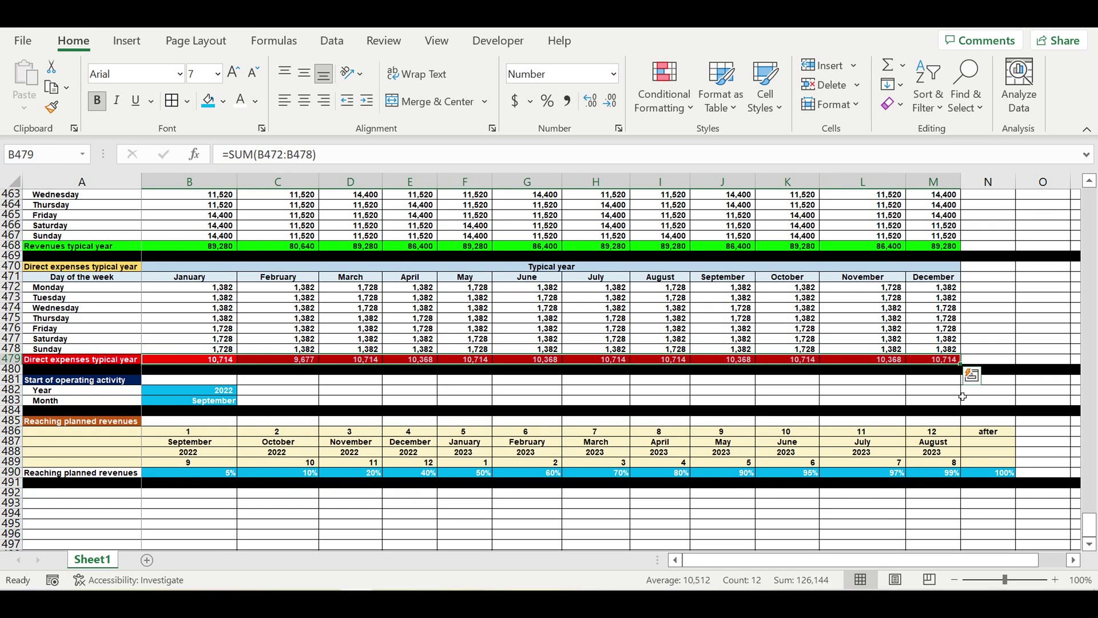
left_click_drag(996, 476, 200, 475)
left_click(239, 516)
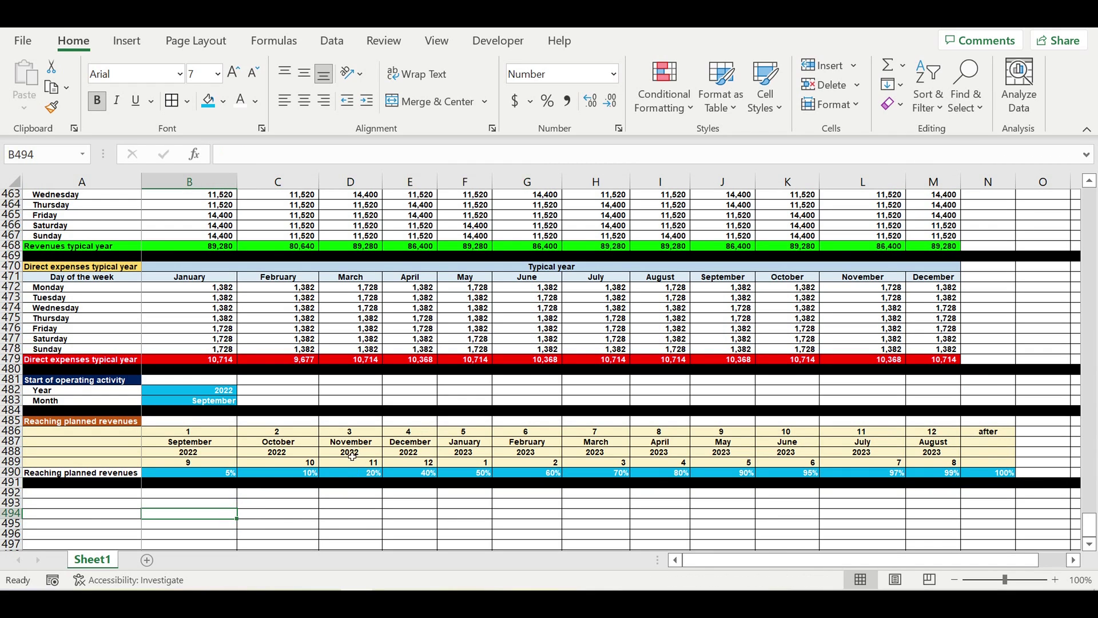
- Label A492 'Timeline' and link B492 to the 2022 start year with =B1
left_click(112, 494)
type("Timeline")
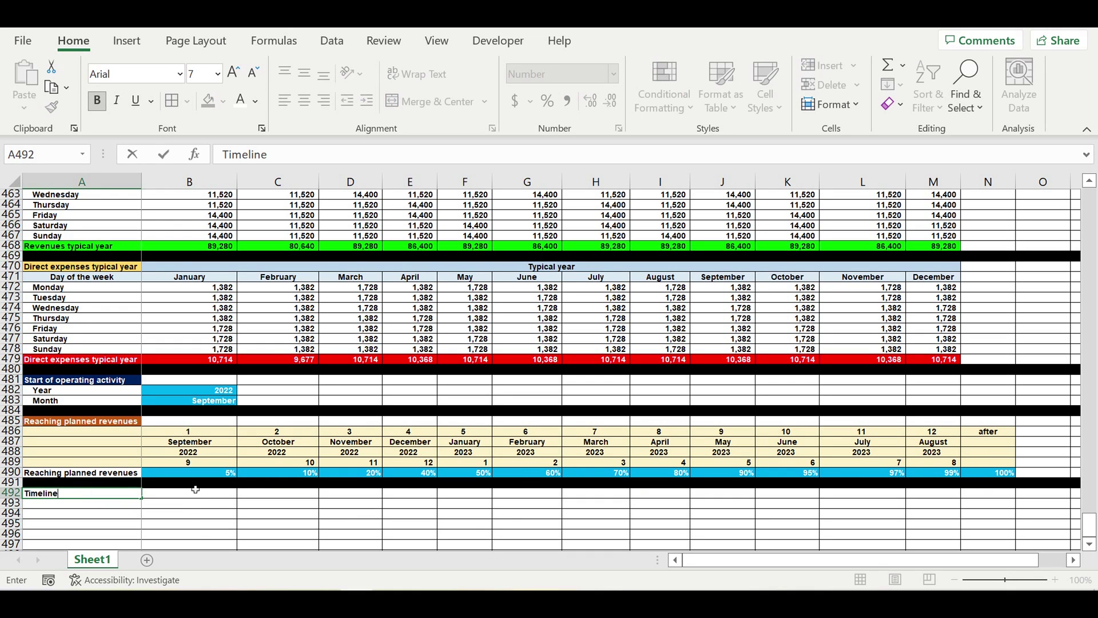
key("Return")
left_click(188, 490)
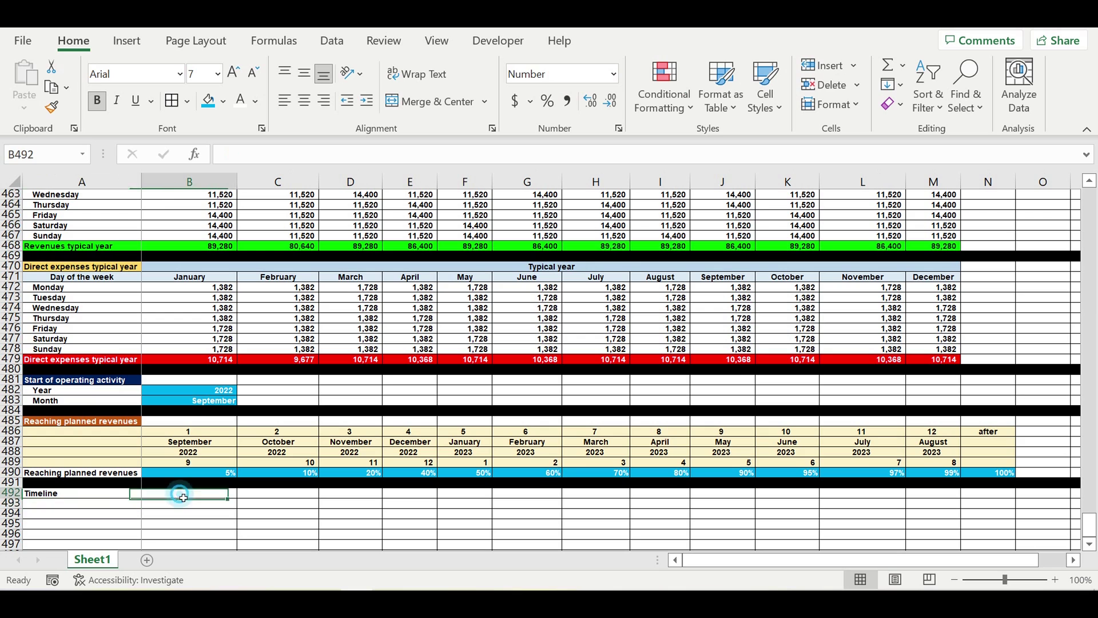
type("=")
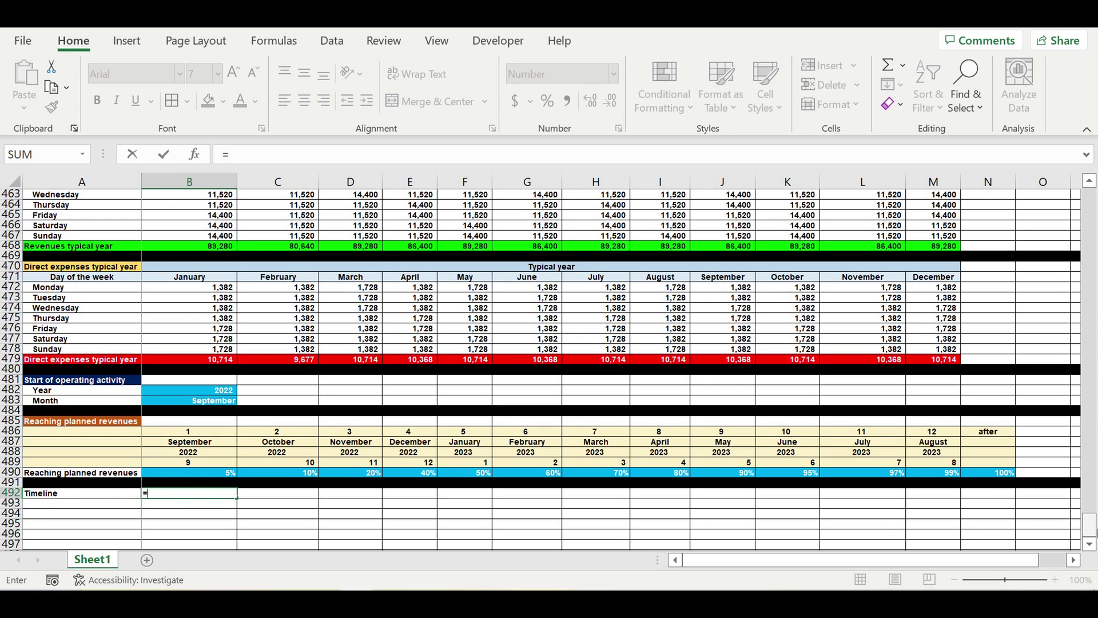
left_click_drag(1089, 523, 1089, 197)
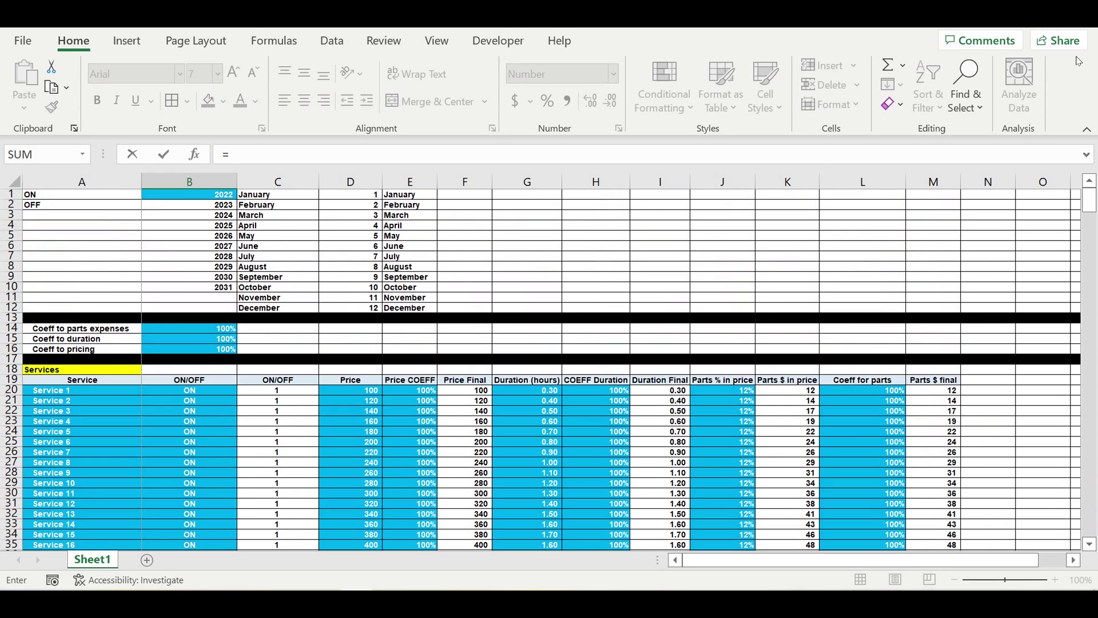
left_click(215, 197)
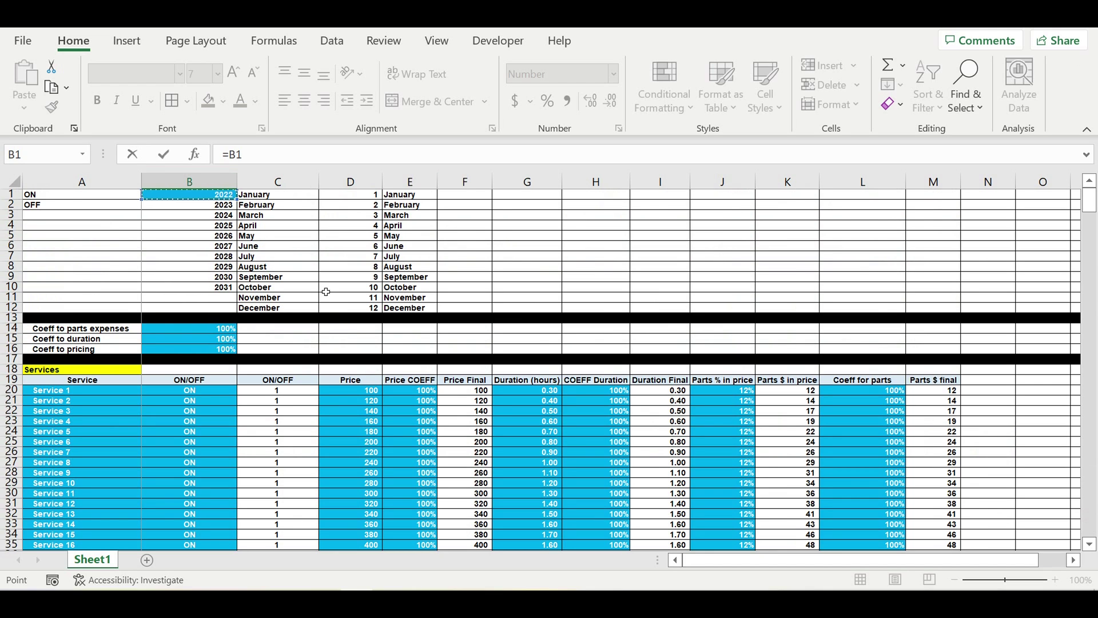
key("Return")
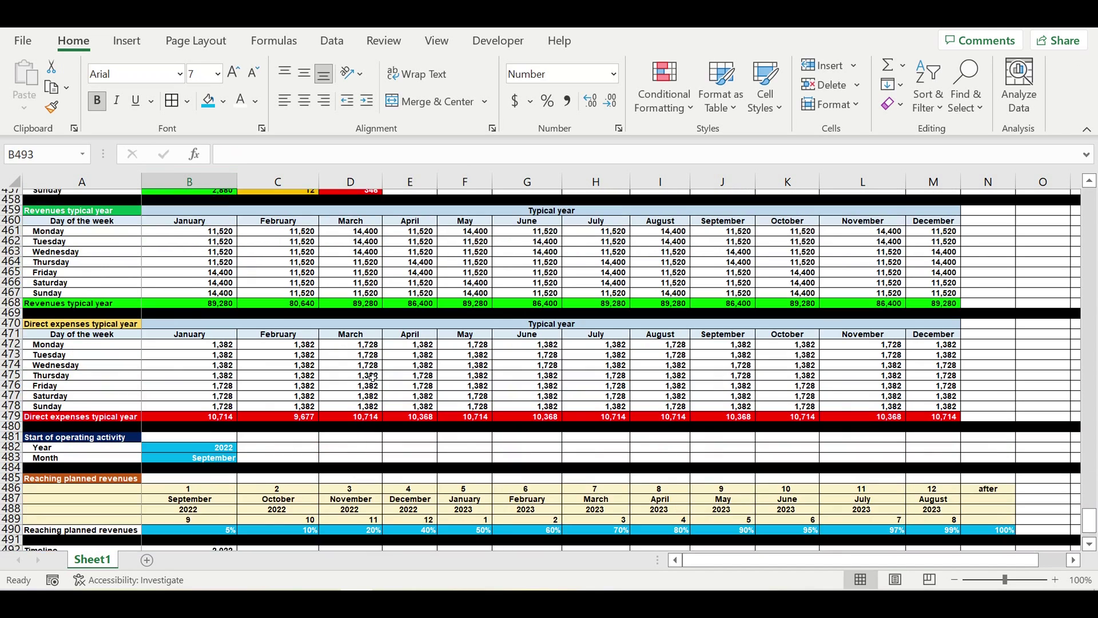
- Format row 492 without the thousands separator and centre the year in B492
scroll(319, 430, "down", 6)
left_click(219, 411)
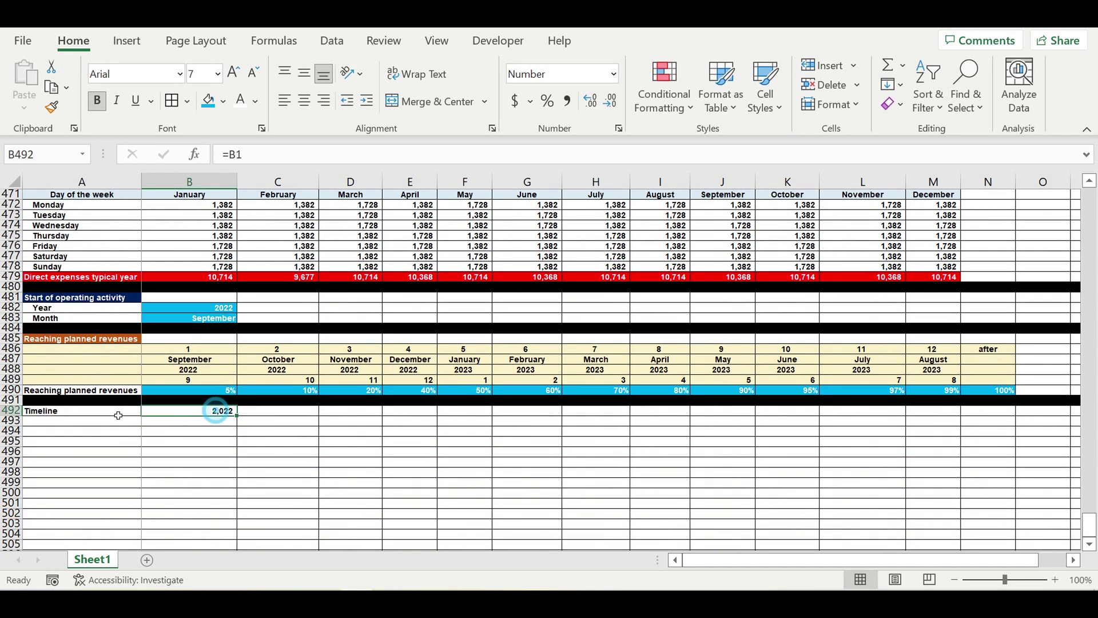
left_click(11, 410)
right_click(11, 410)
left_click(52, 322)
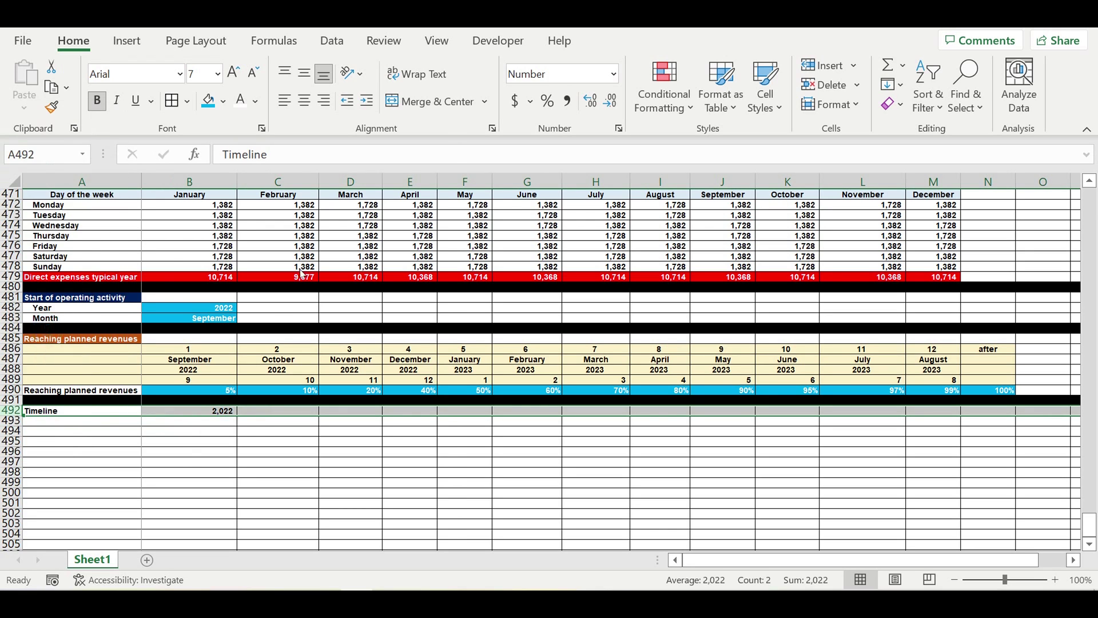
left_click(150, 240)
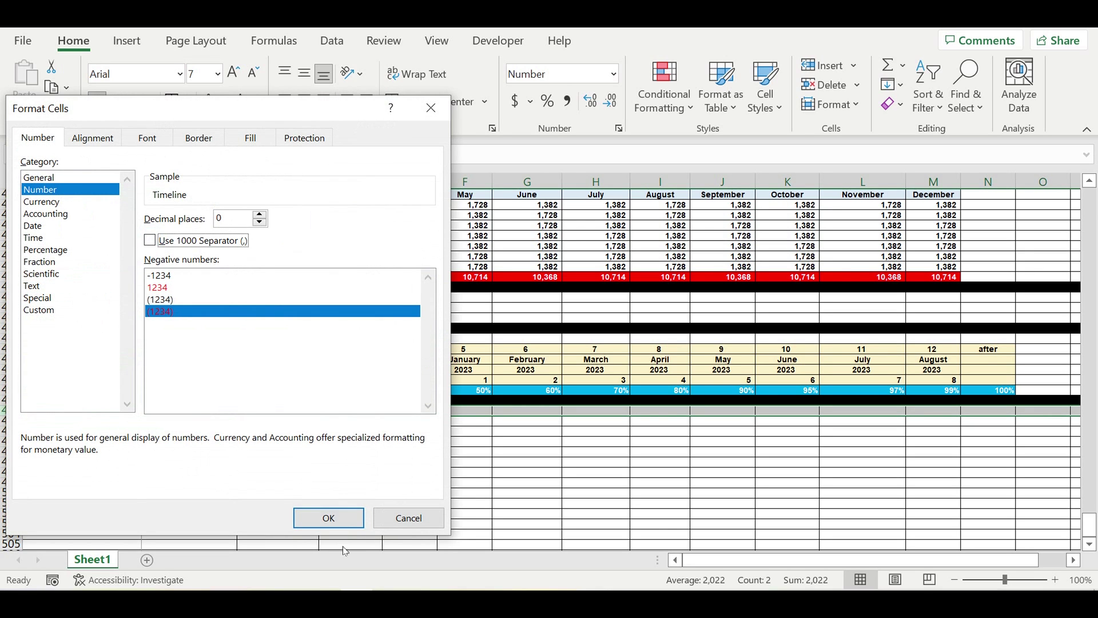
left_click(328, 518)
left_click(350, 493)
left_click(219, 412)
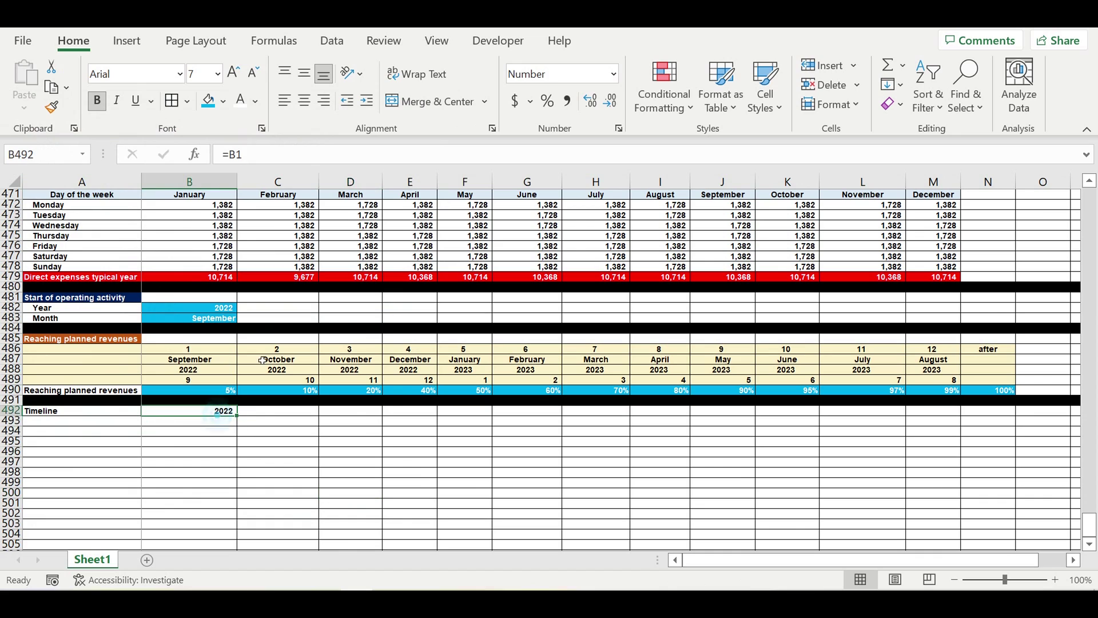
left_click(304, 101)
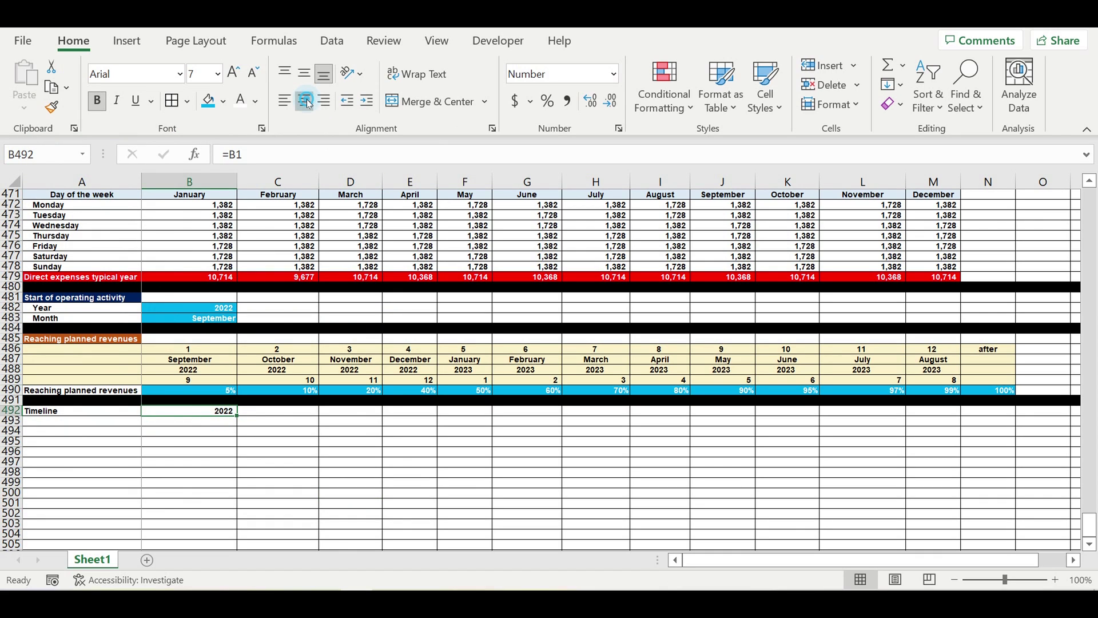
left_click(210, 418)
- Enter a centred January in B493 and fill the month series through December in DQ493
type("January")
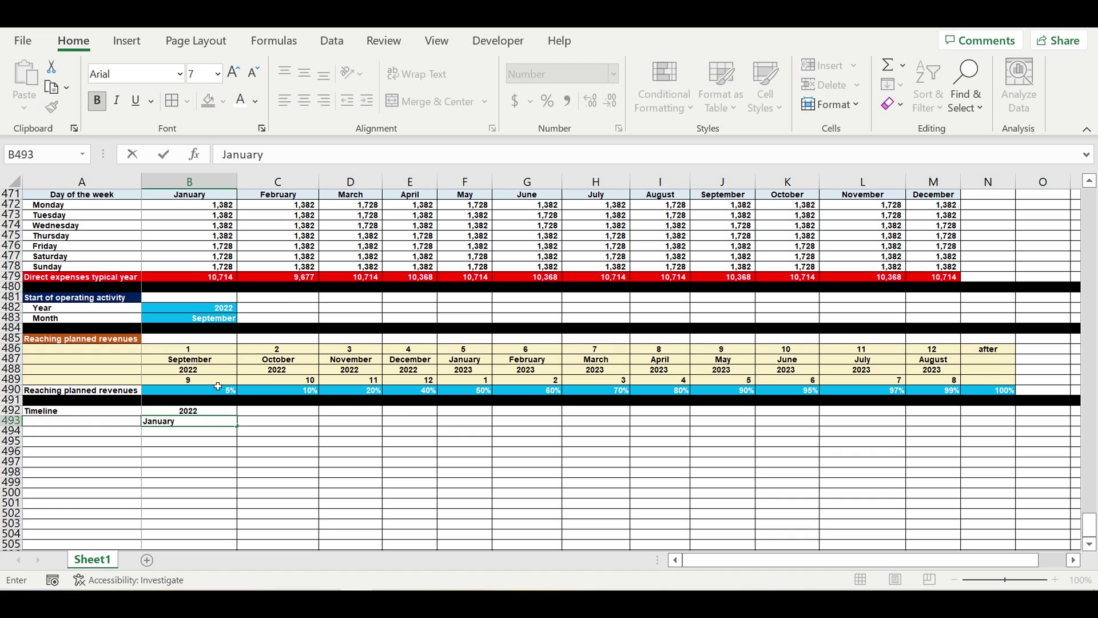
key("Return")
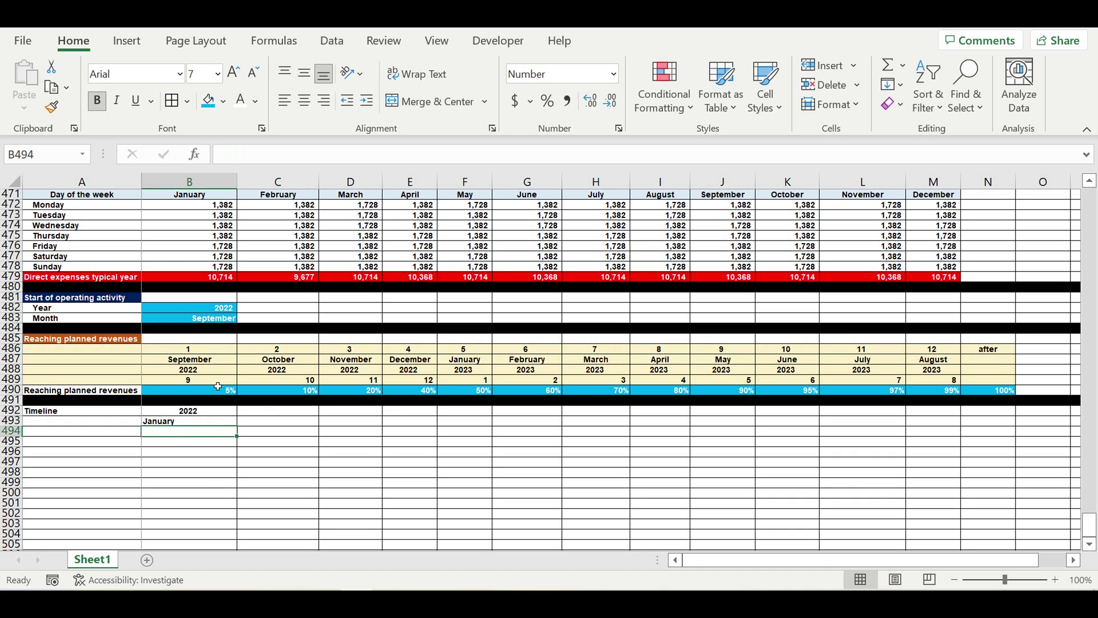
left_click(191, 456)
left_click(194, 411)
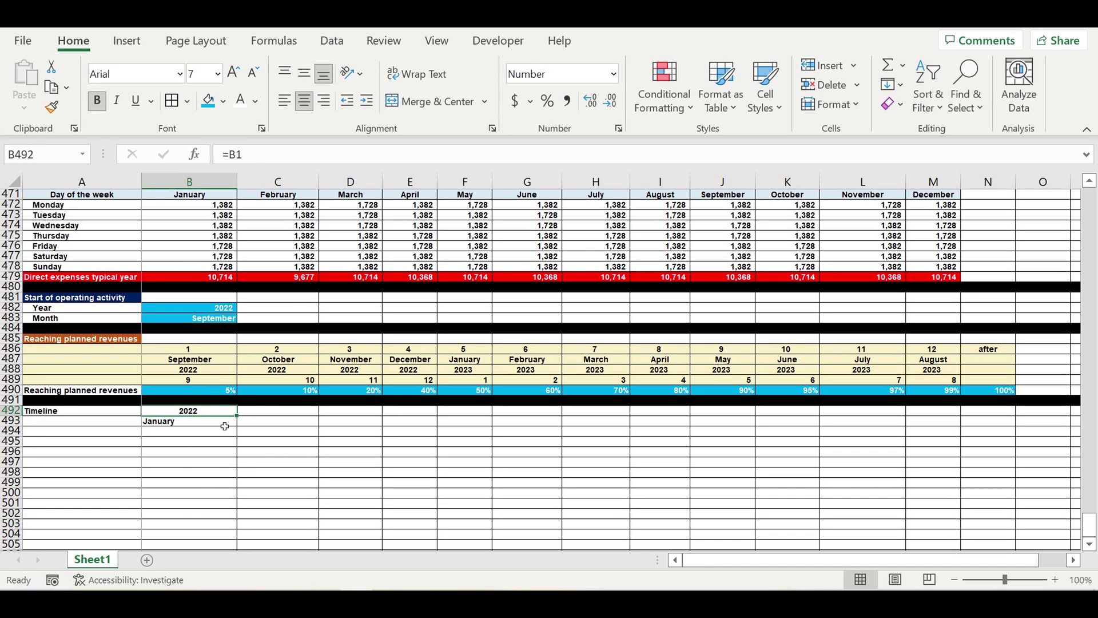
left_click(225, 421)
left_click(301, 100)
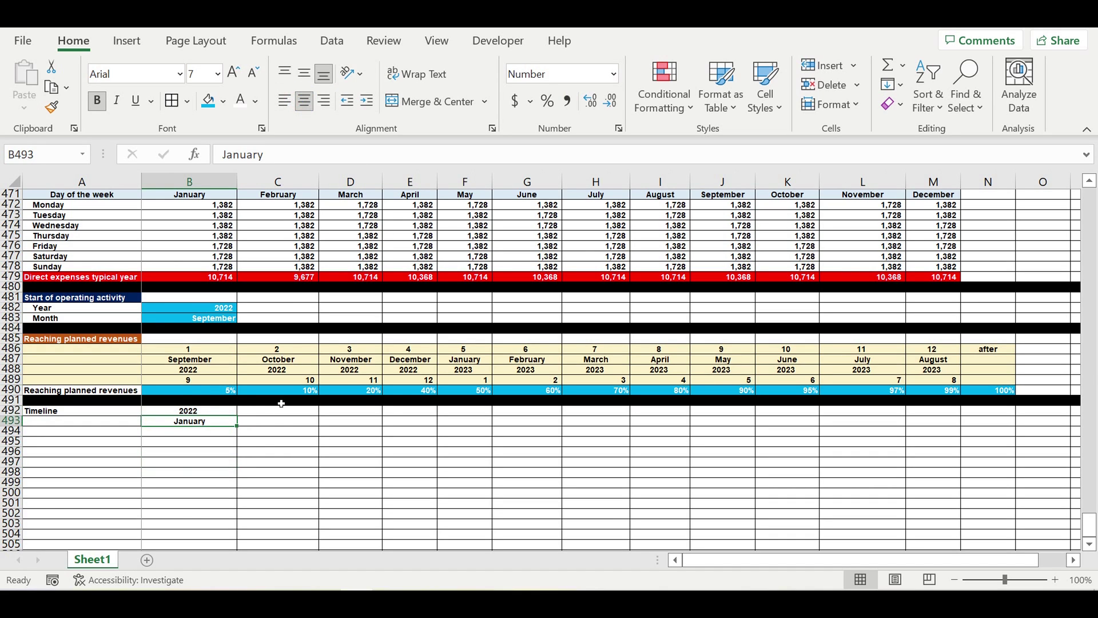
left_click_drag(238, 431, 856, 437)
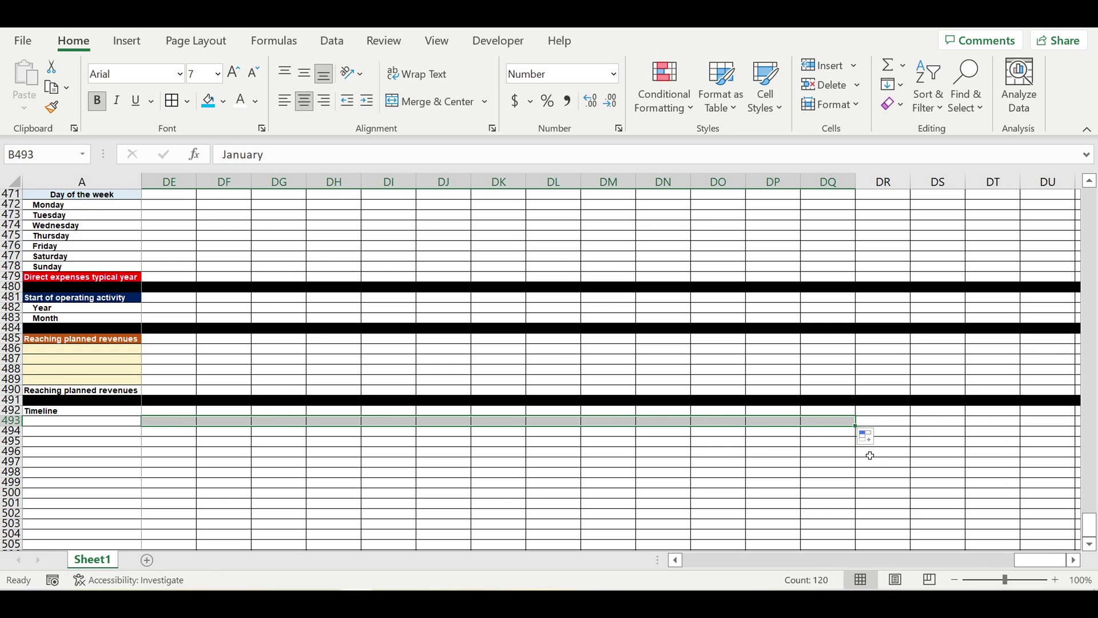
left_click(828, 400)
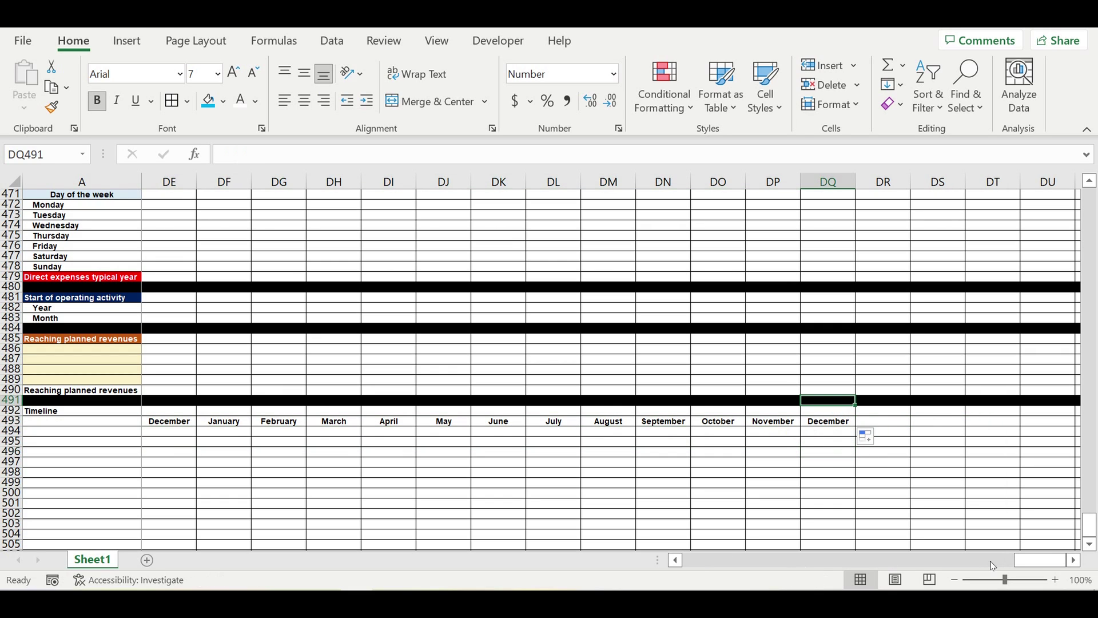
- Enter a centred =B492 in C492 and copy it across row 492 through December 2022
left_click_drag(1033, 560, 709, 560)
left_click(292, 421)
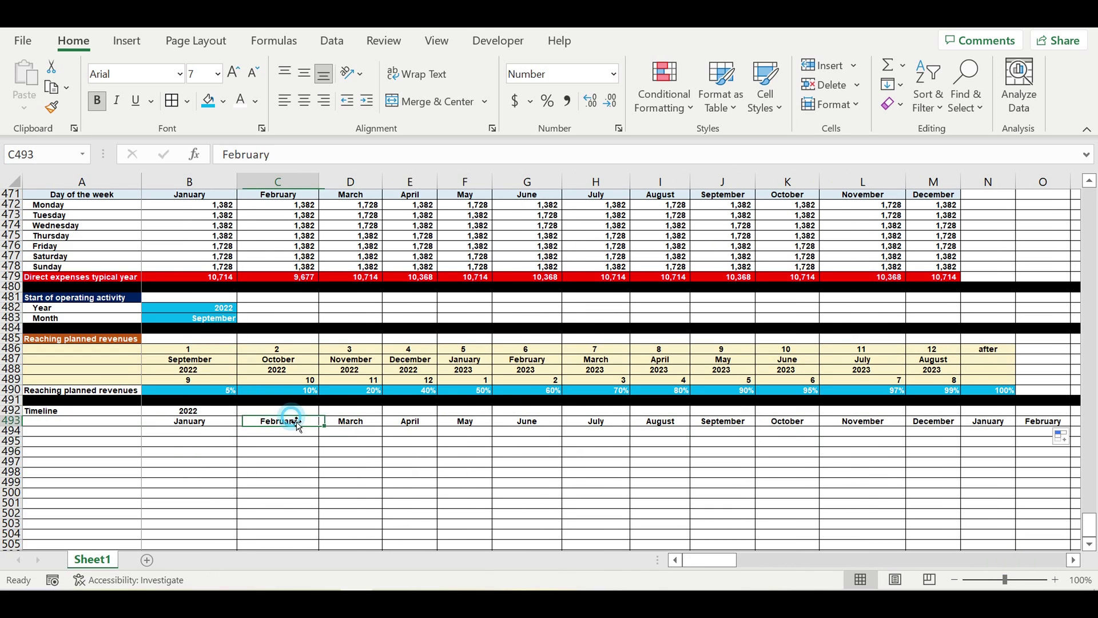
key("Up")
type("=")
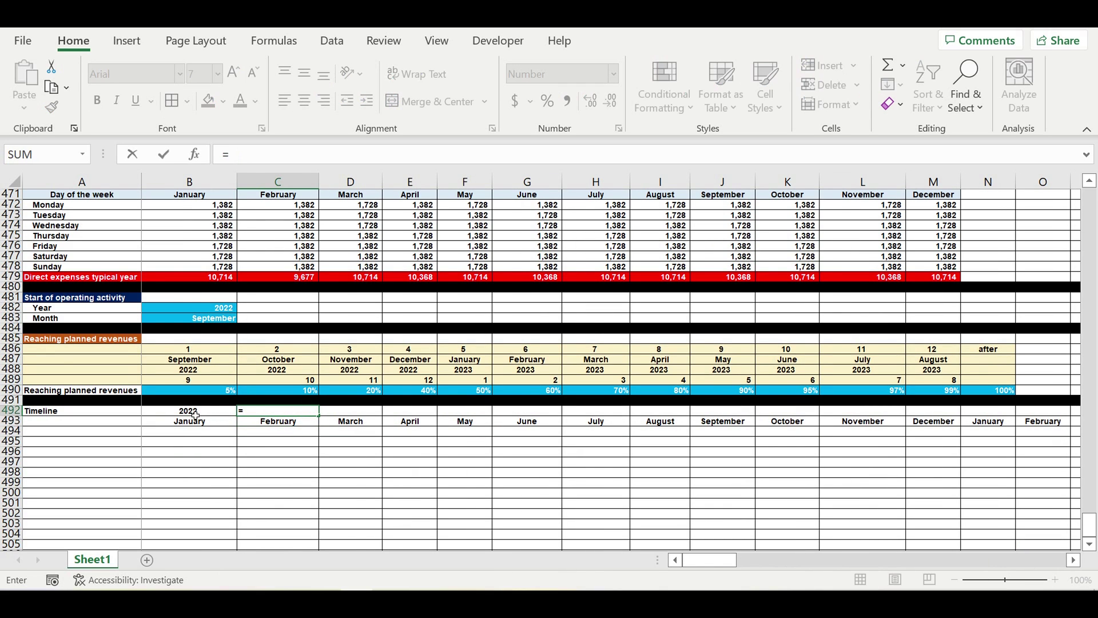
left_click(194, 411)
key("Return")
left_click(299, 410)
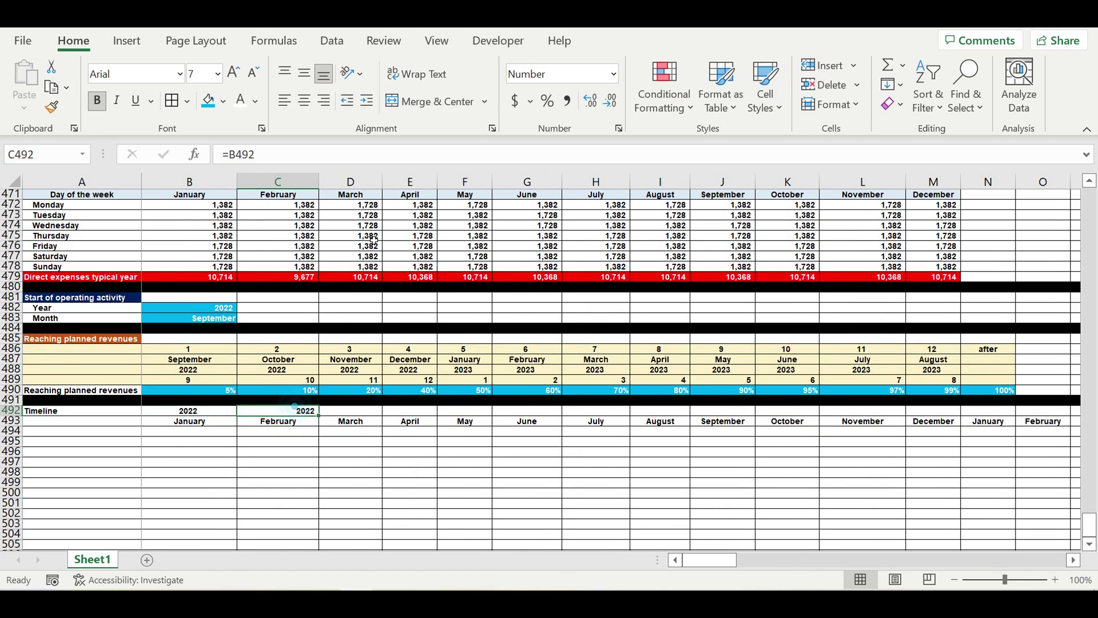
left_click(305, 102)
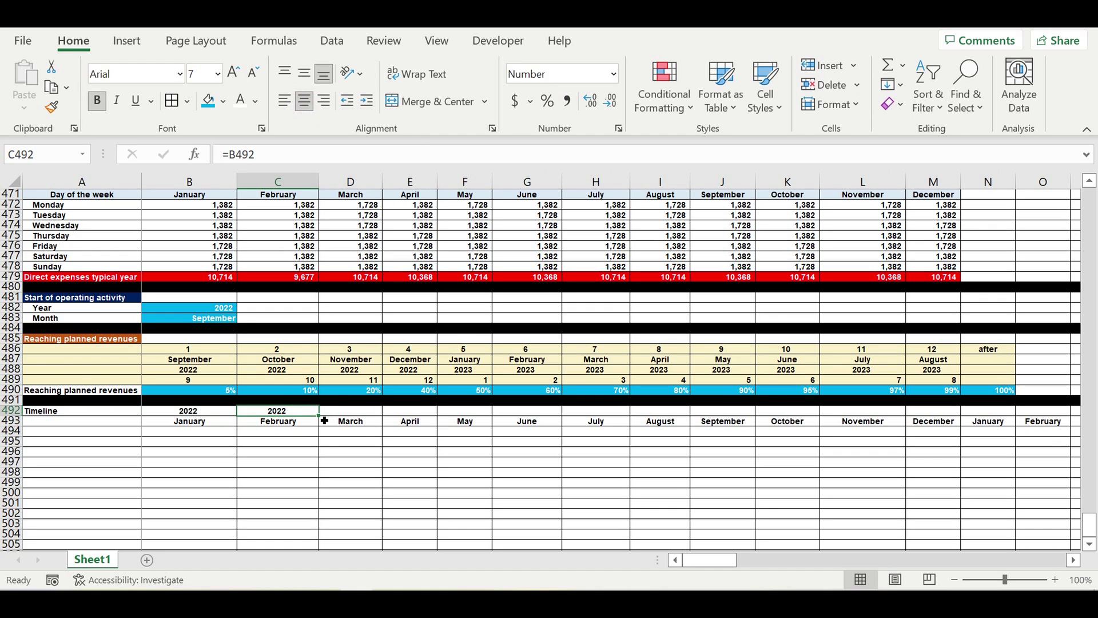
left_click_drag(323, 421, 974, 428)
- Enter =B492+1 in N492 so January 2023 shows a centred 2023
left_click(1002, 415)
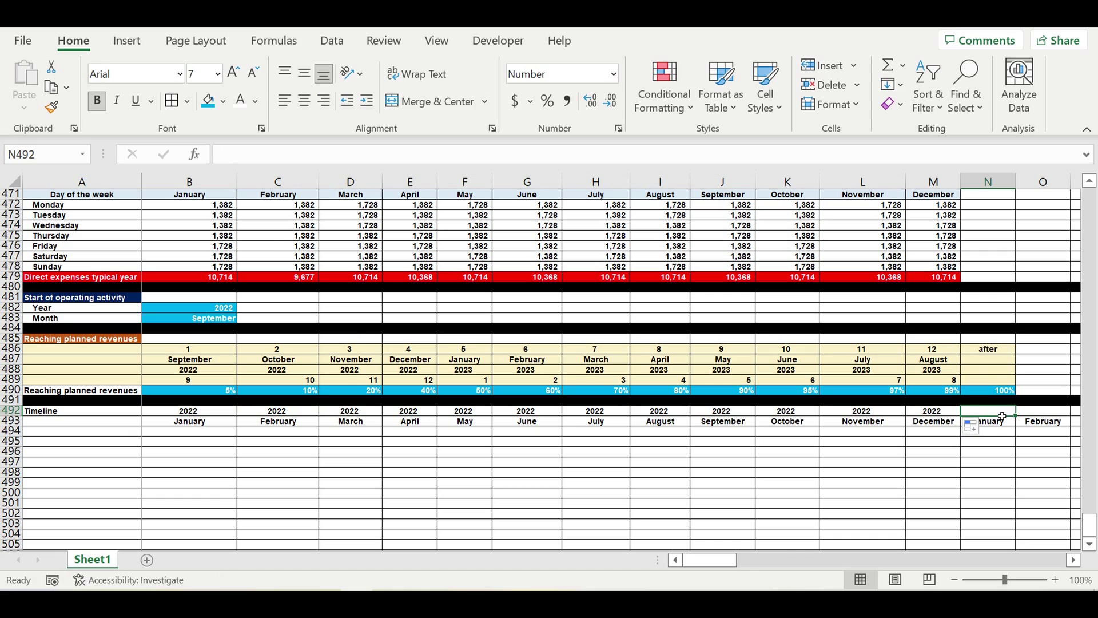
type("=")
left_click(198, 411)
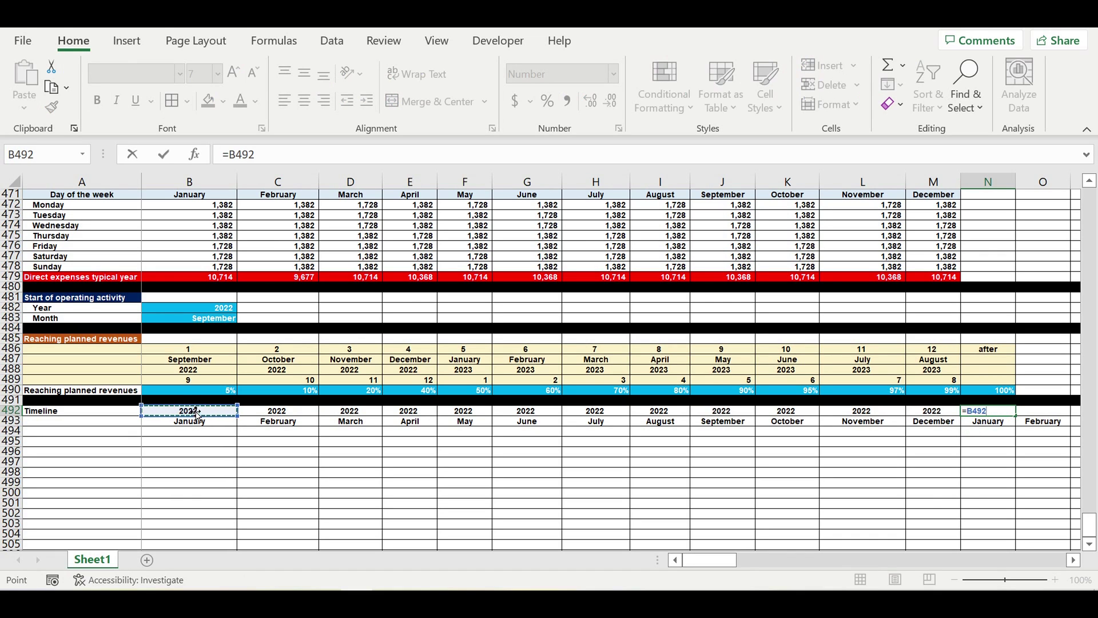
type("+1")
key("Return")
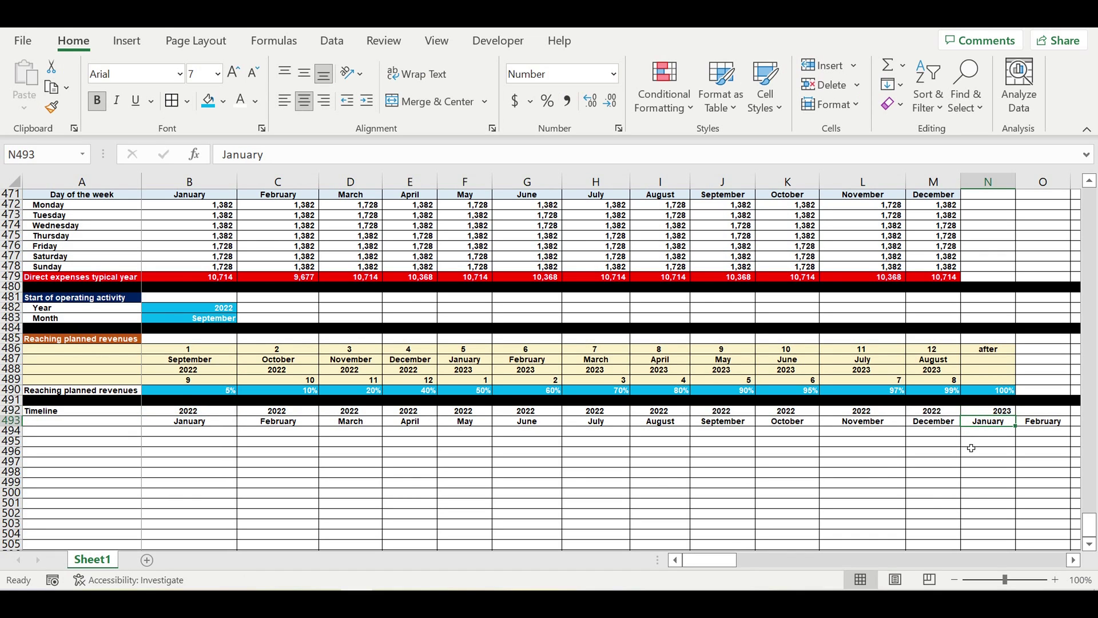
left_click(990, 411)
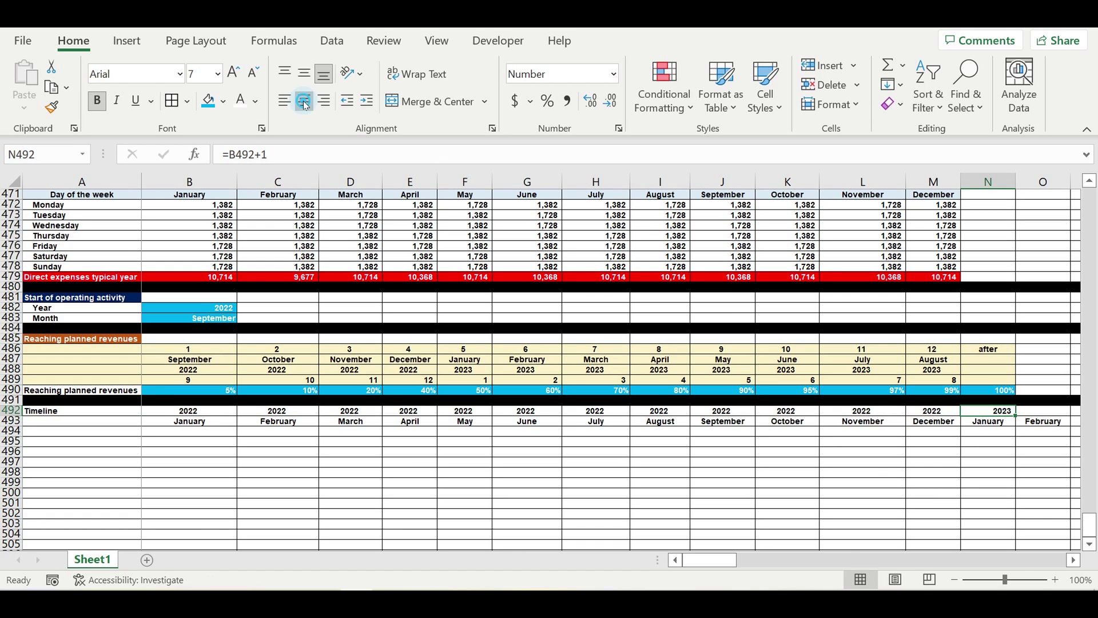
left_click(308, 100)
- Enter =N492 in O492 so February 2023 shows a centred 2023
left_click(1074, 559)
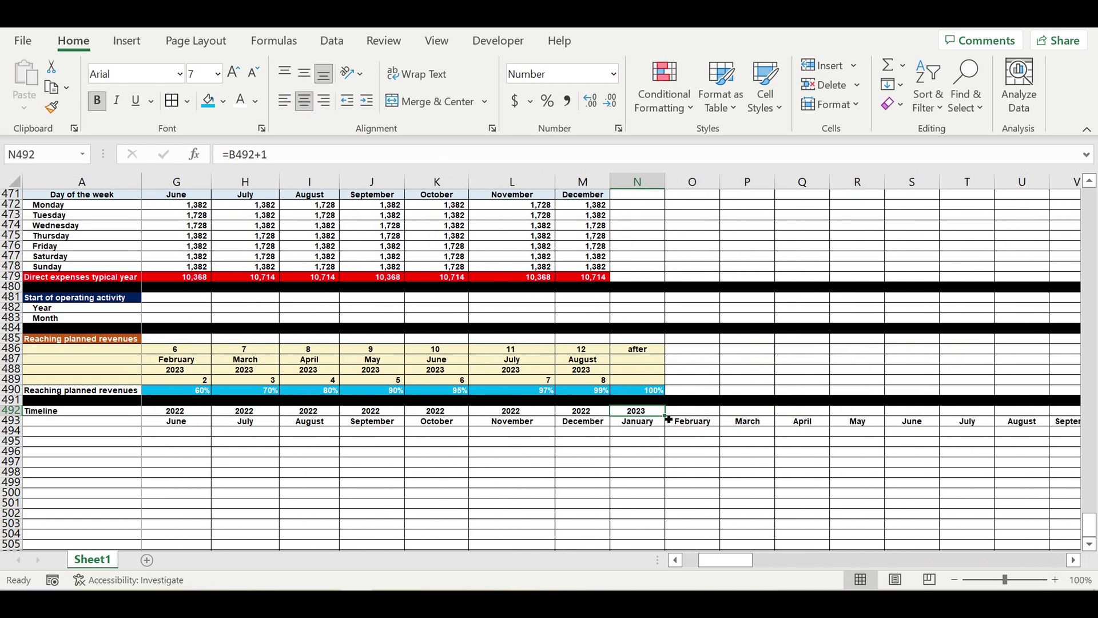
left_click(679, 412)
type("=")
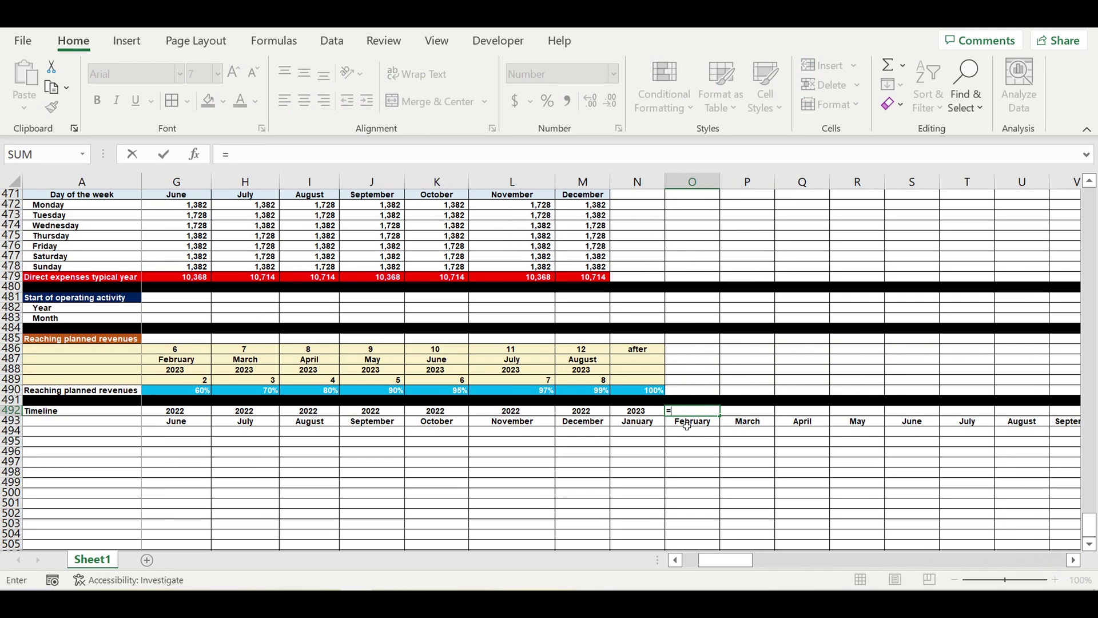
left_click(645, 410)
key("Return")
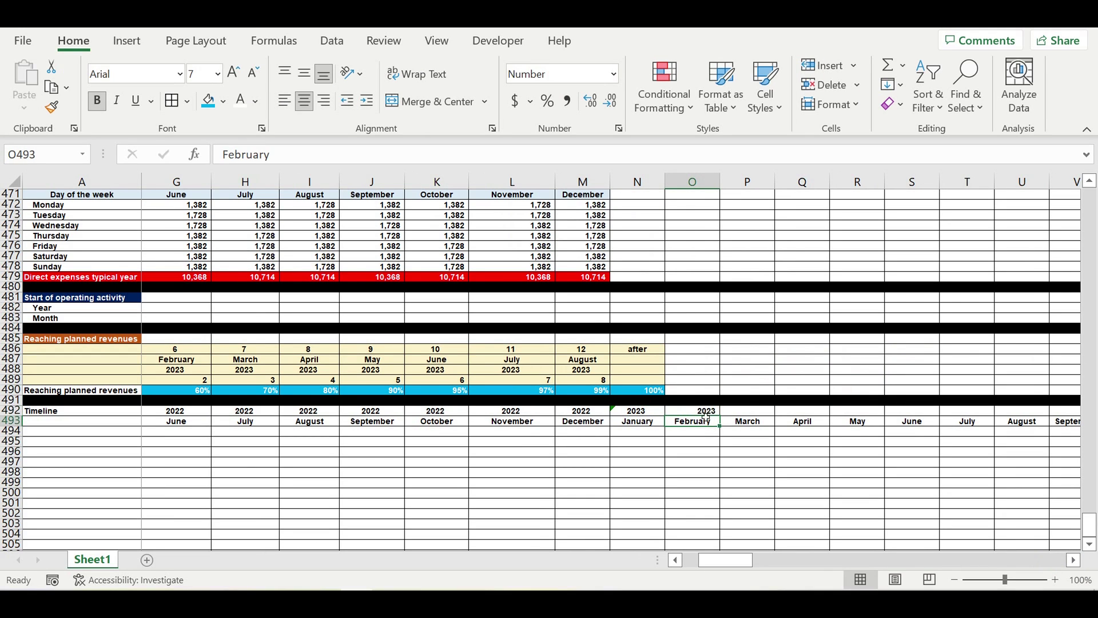
left_click(700, 410)
left_click(304, 100)
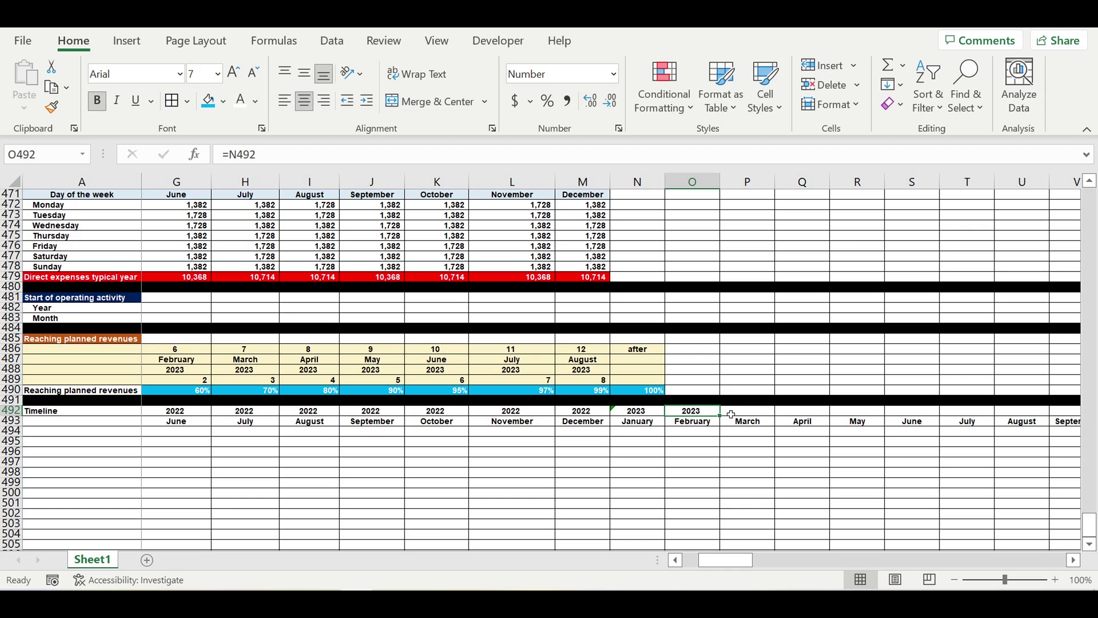
- Fill the 2023 year across to Y492, copy N492:Y492, and paste it for 2024
left_click_drag(724, 422, 827, 423)
left_click_drag(928, 422, 395, 416)
left_click(981, 440)
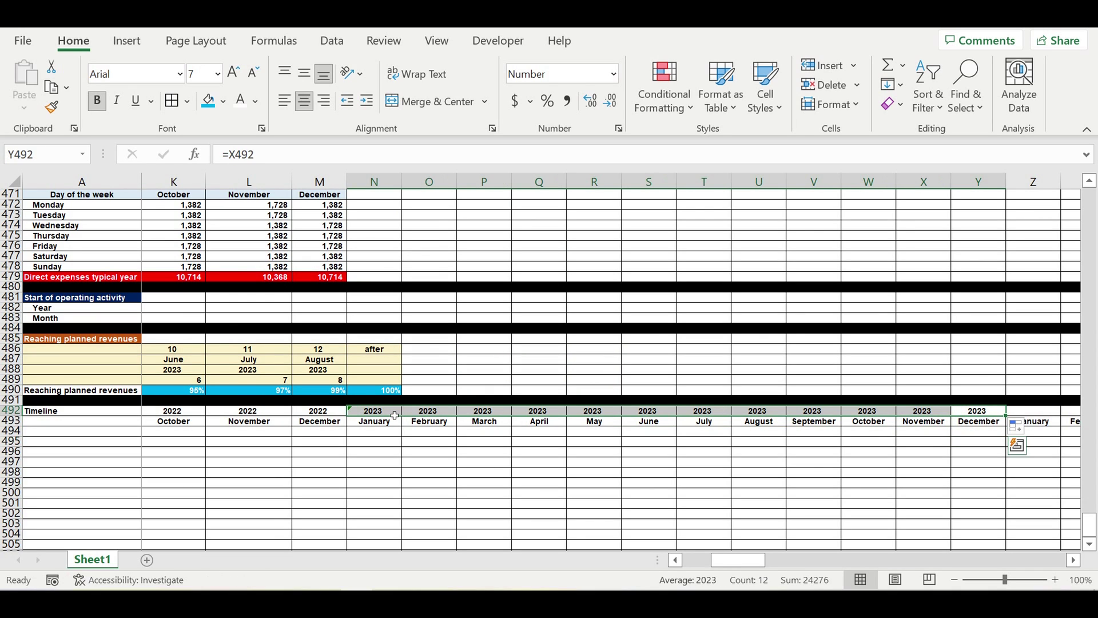
key("ctrl+c")
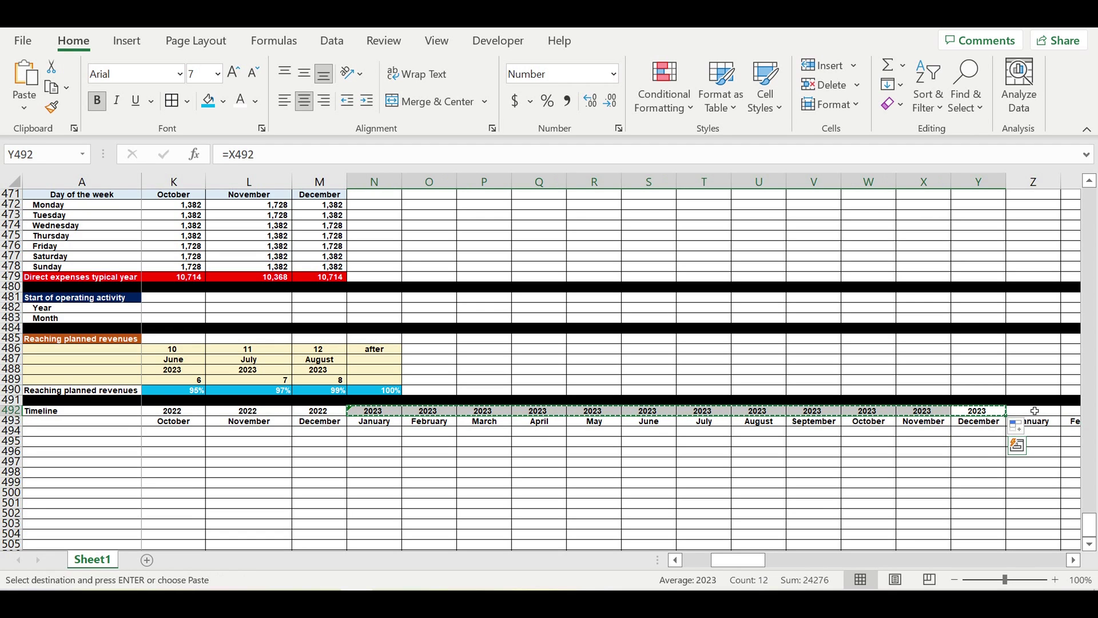
left_click(1034, 410)
key("ctrl+v")
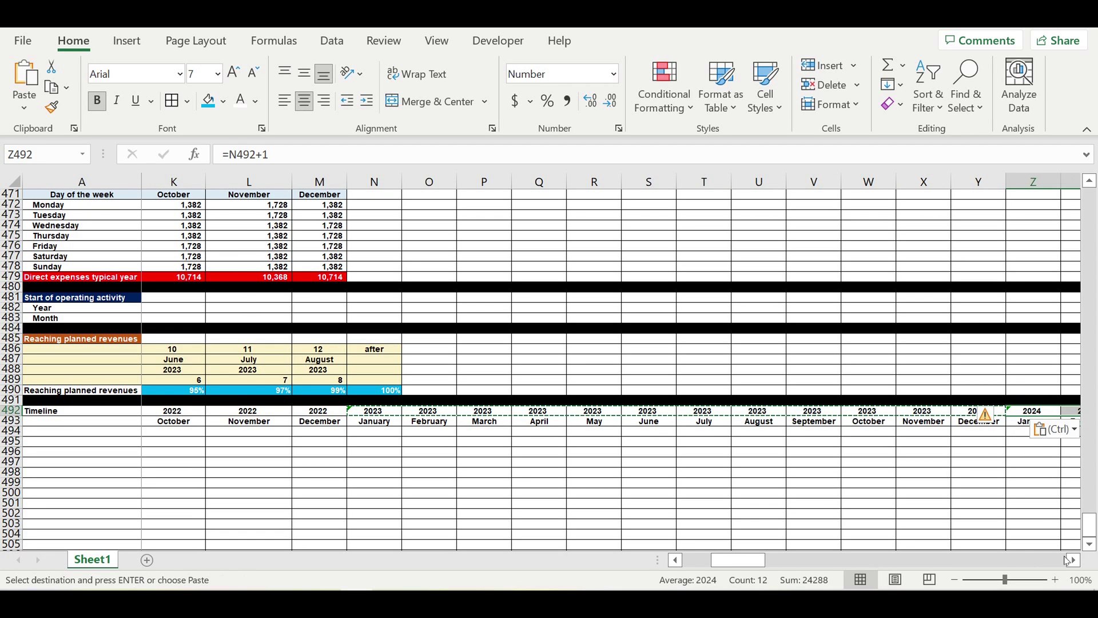
- Paste the year block above January 2025, 2026 and 2027
left_click(1071, 560)
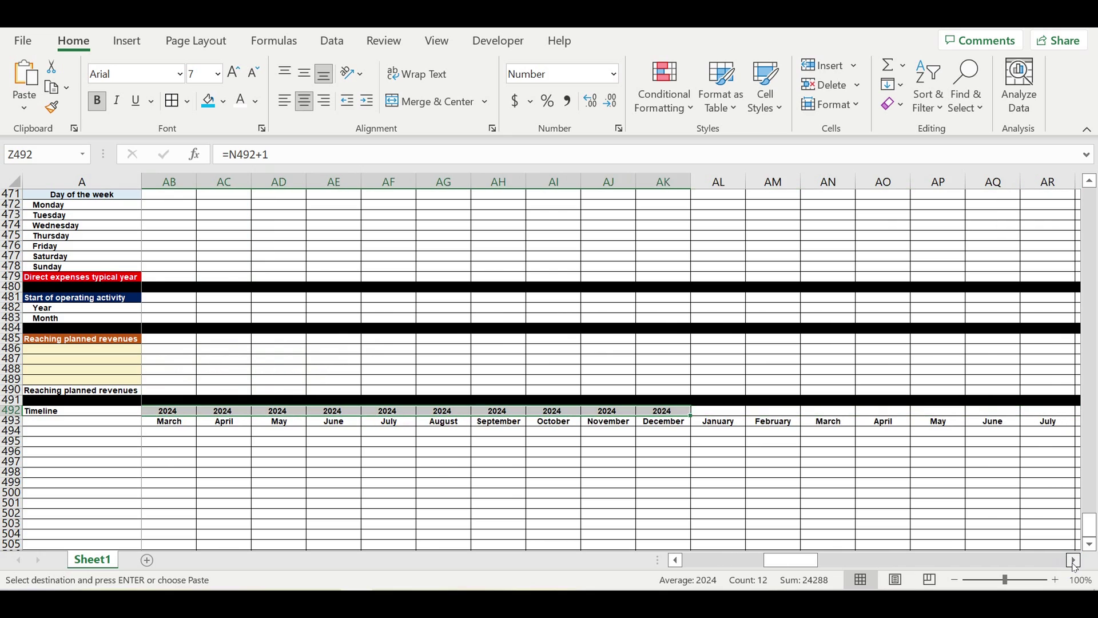
left_click(1072, 560)
left_click(519, 414)
key("ctrl+v")
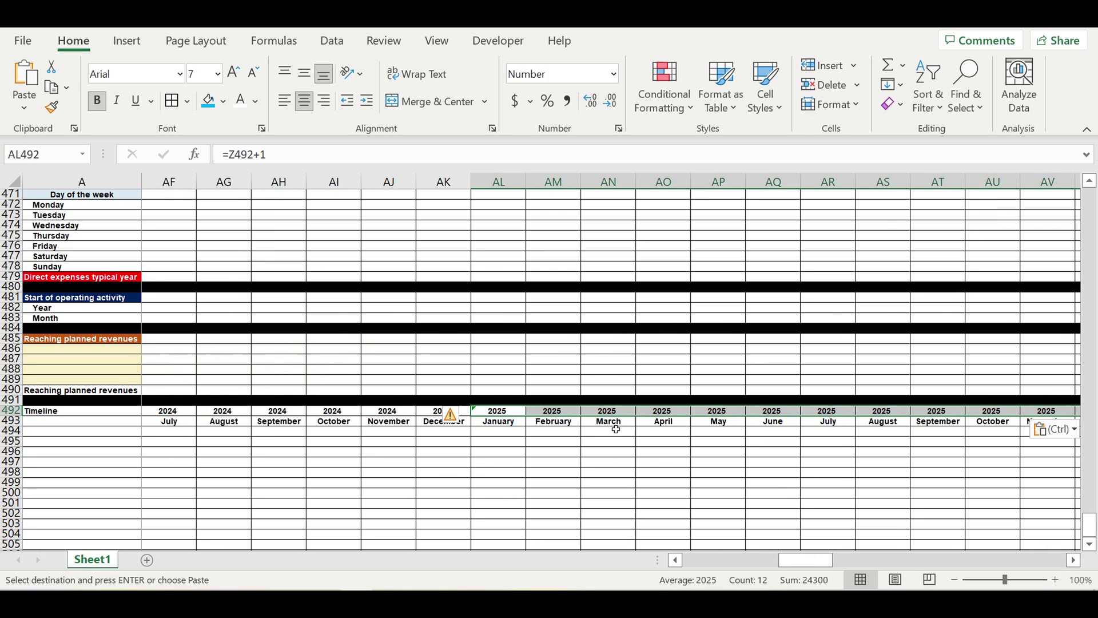
left_click_drag(825, 563, 872, 562)
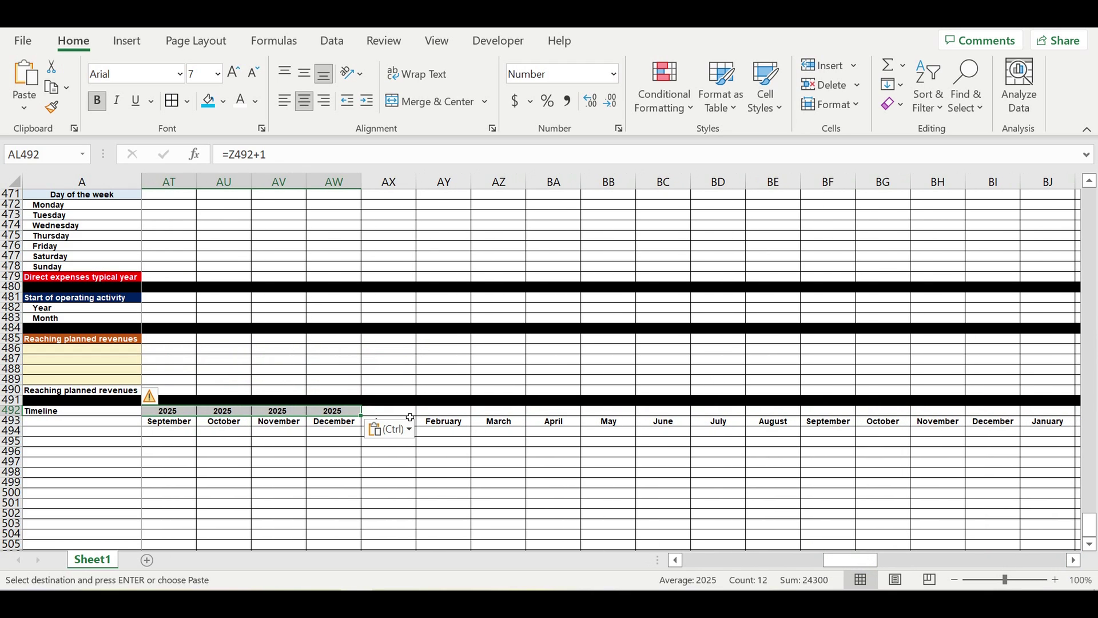
left_click(392, 413)
key("ctrl+v")
left_click_drag(840, 568, 873, 565)
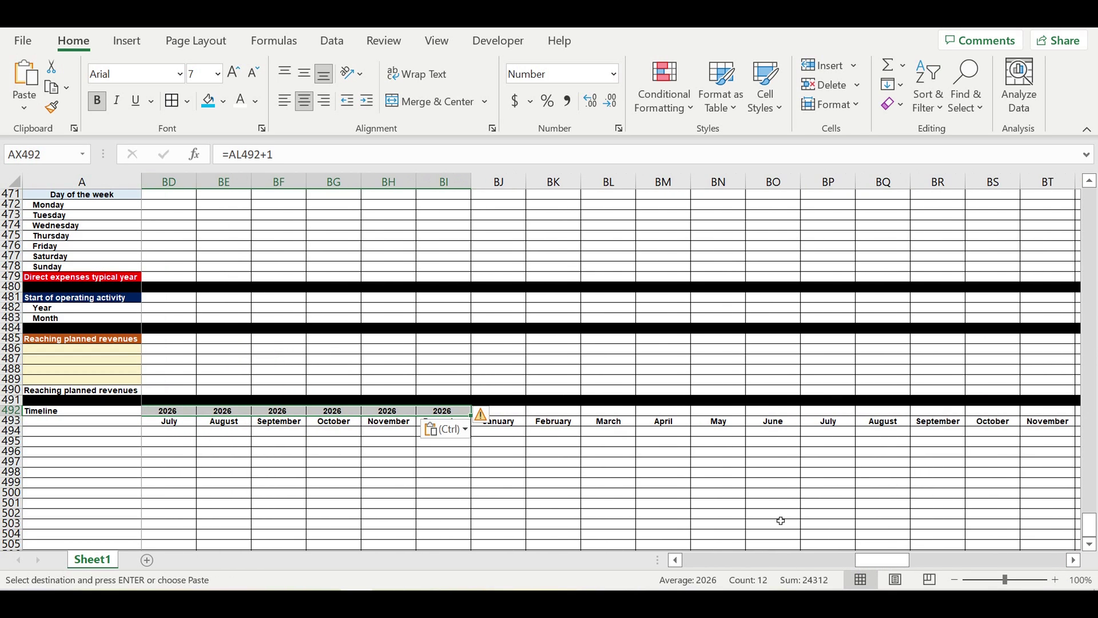
left_click(504, 410)
key("ctrl+v")
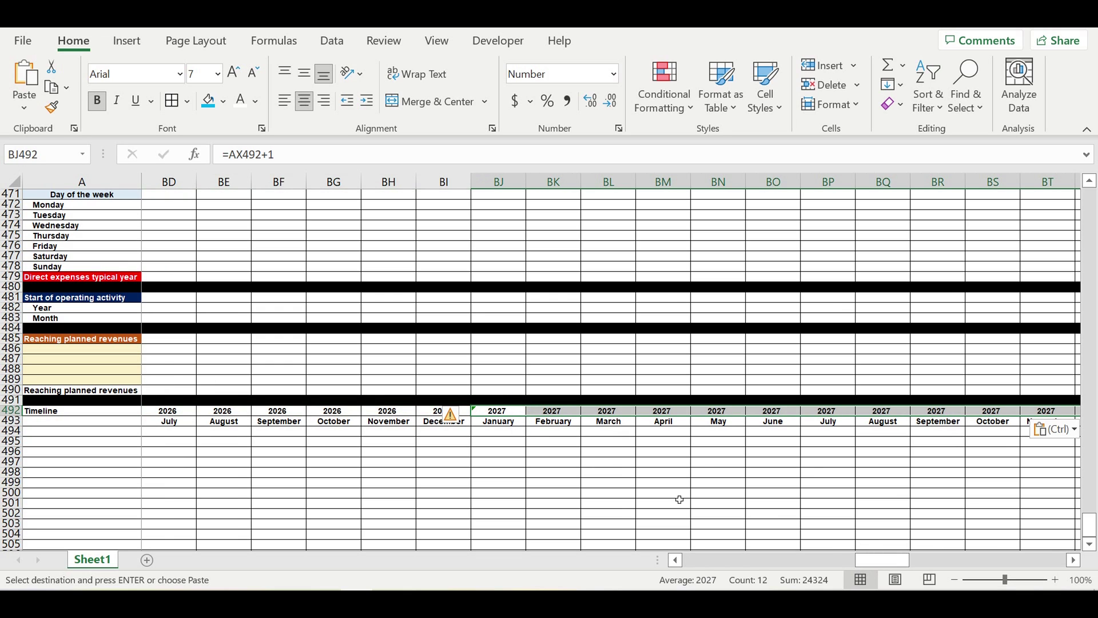
- Paste the year block above January 2028, 2029, 2030 and 2031
left_click_drag(884, 559, 908, 560)
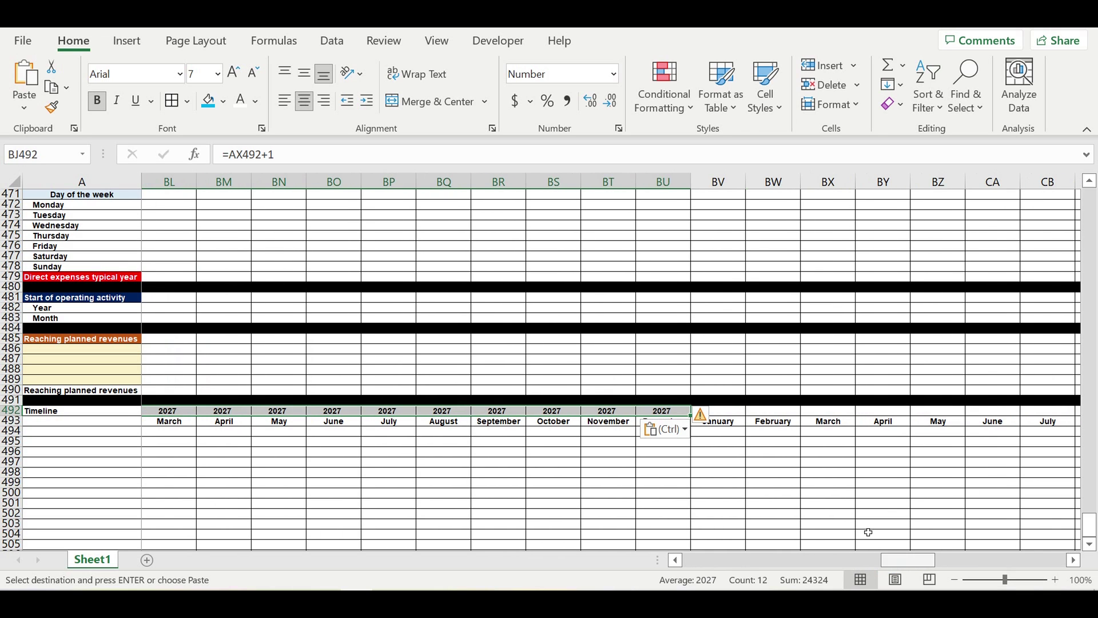
left_click(725, 410)
key("ctrl+v")
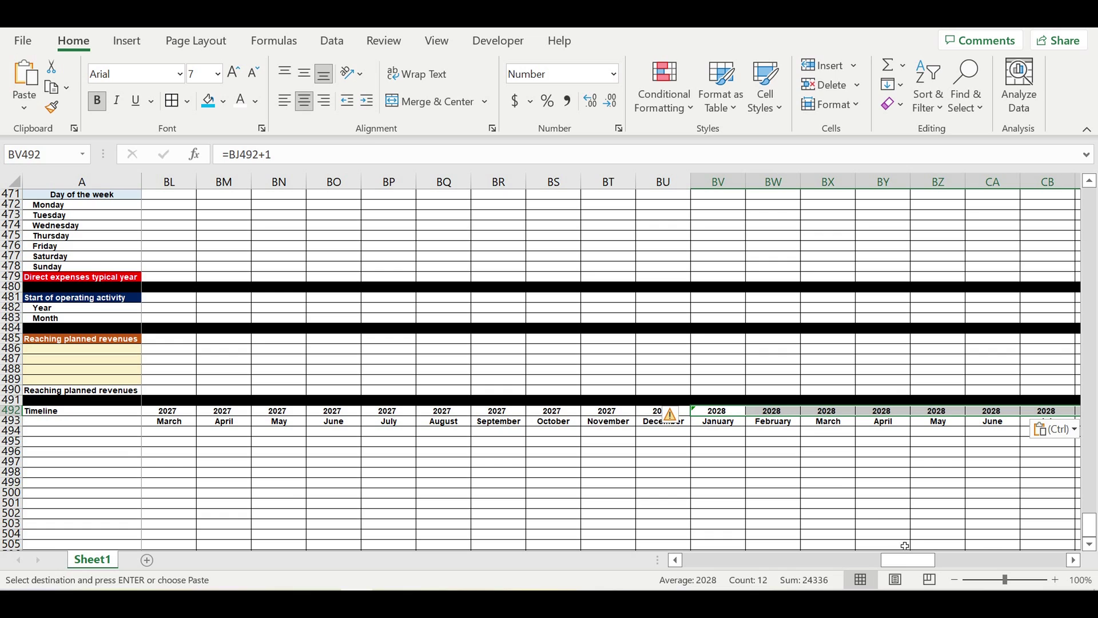
left_click_drag(908, 560, 956, 560)
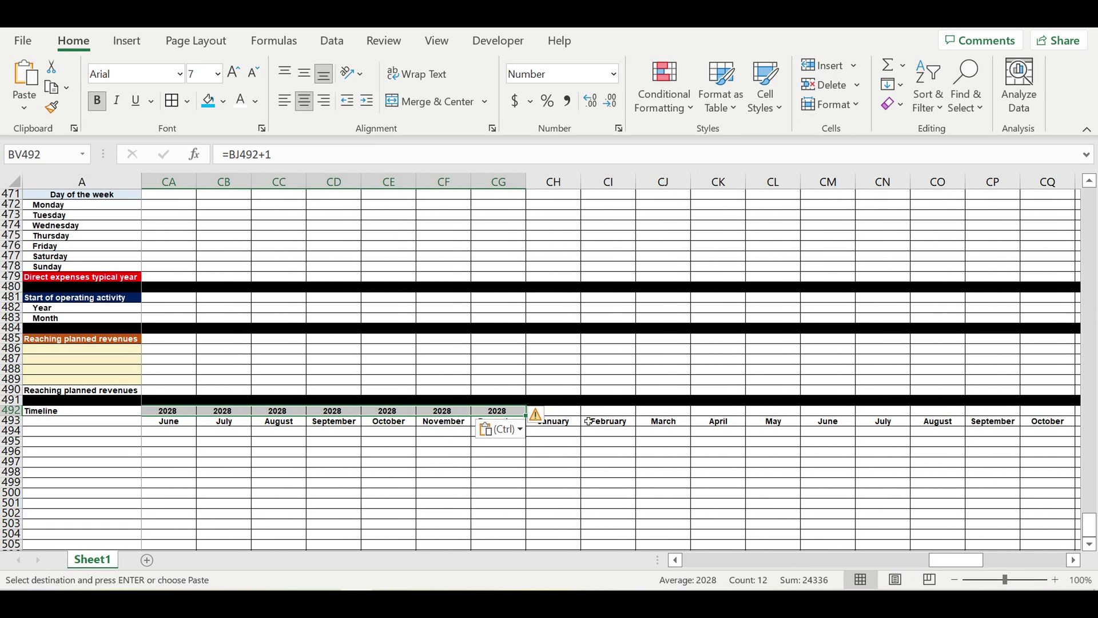
left_click(566, 417)
key("ctrl+v")
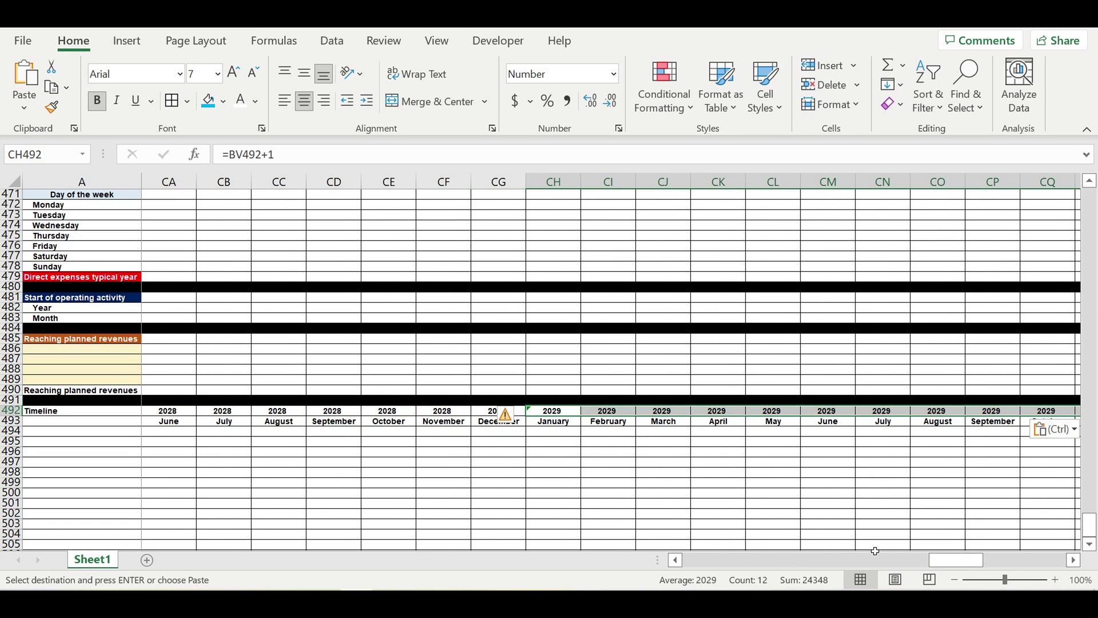
left_click_drag(958, 560, 1013, 559)
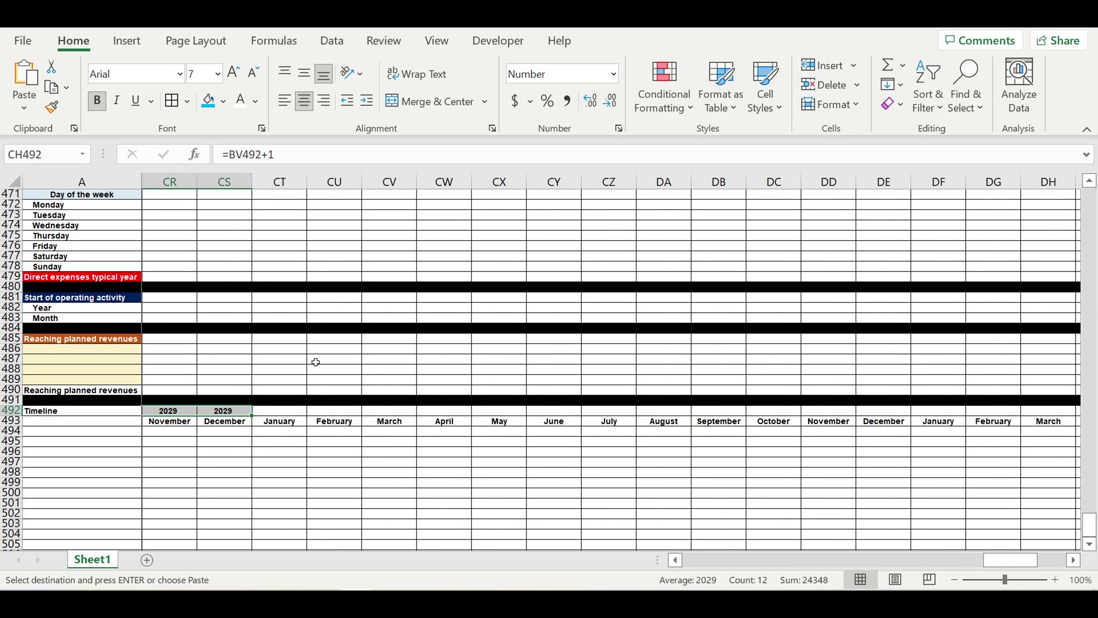
left_click(293, 414)
key("ctrl+v")
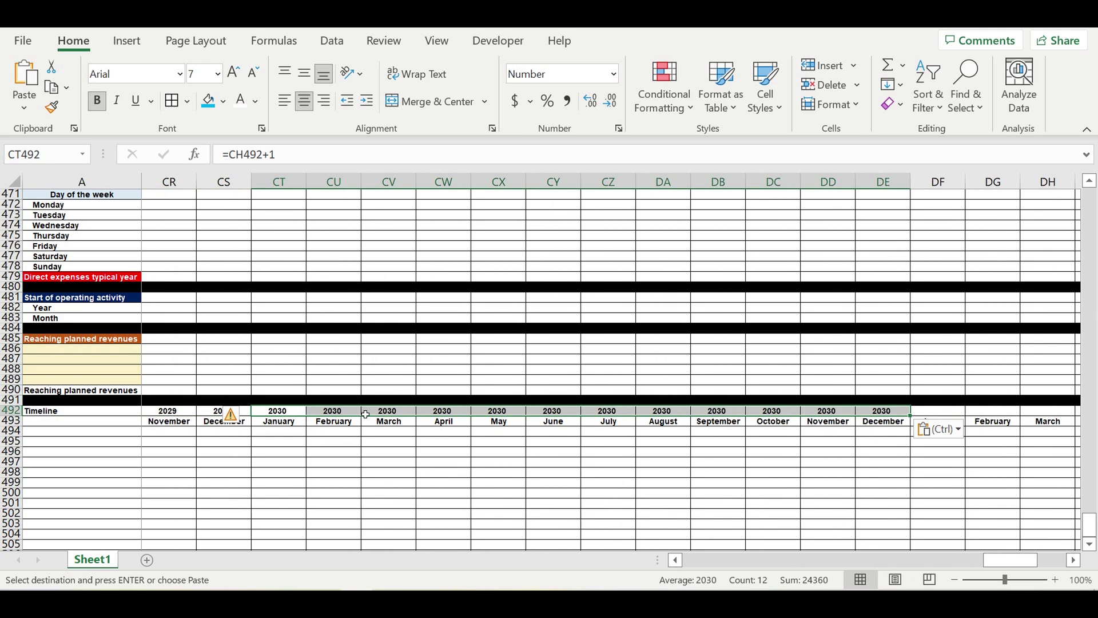
left_click(933, 411)
key("ctrl+v")
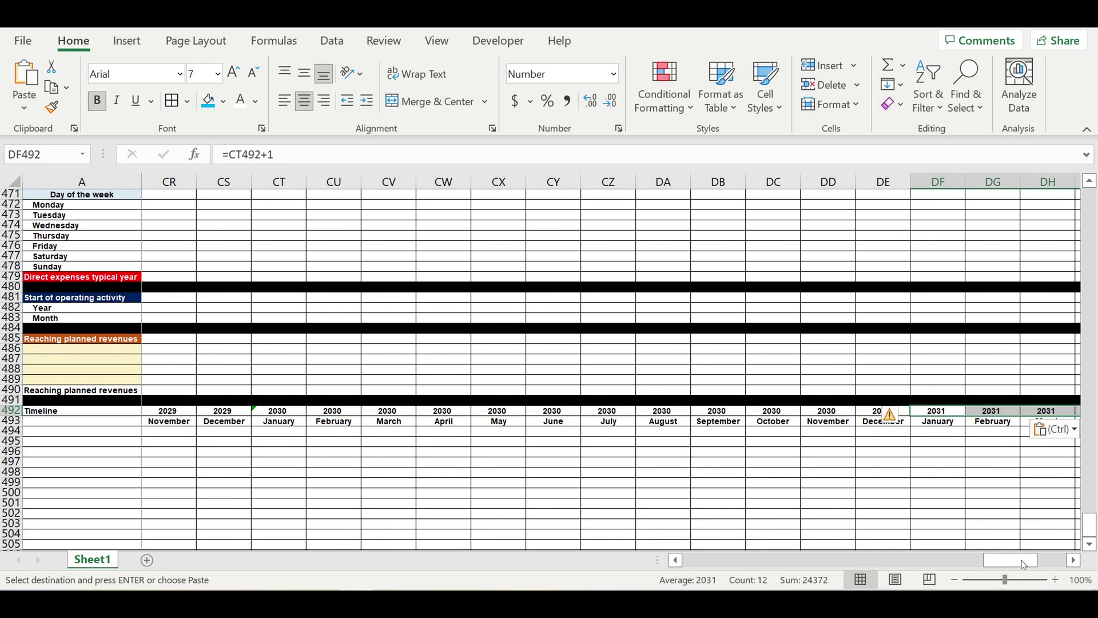
left_click_drag(1018, 559, 584, 571)
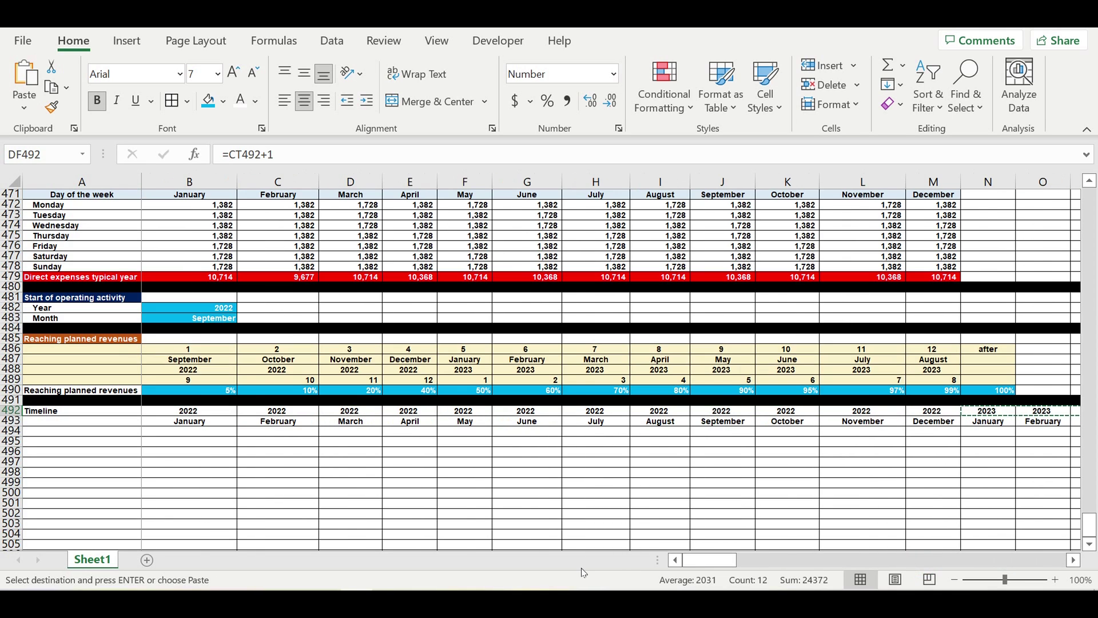
- Fill the 2022 year and month cells, B492:M493, light blue
left_click(275, 461)
left_click(197, 410)
left_click_drag(216, 413, 916, 414)
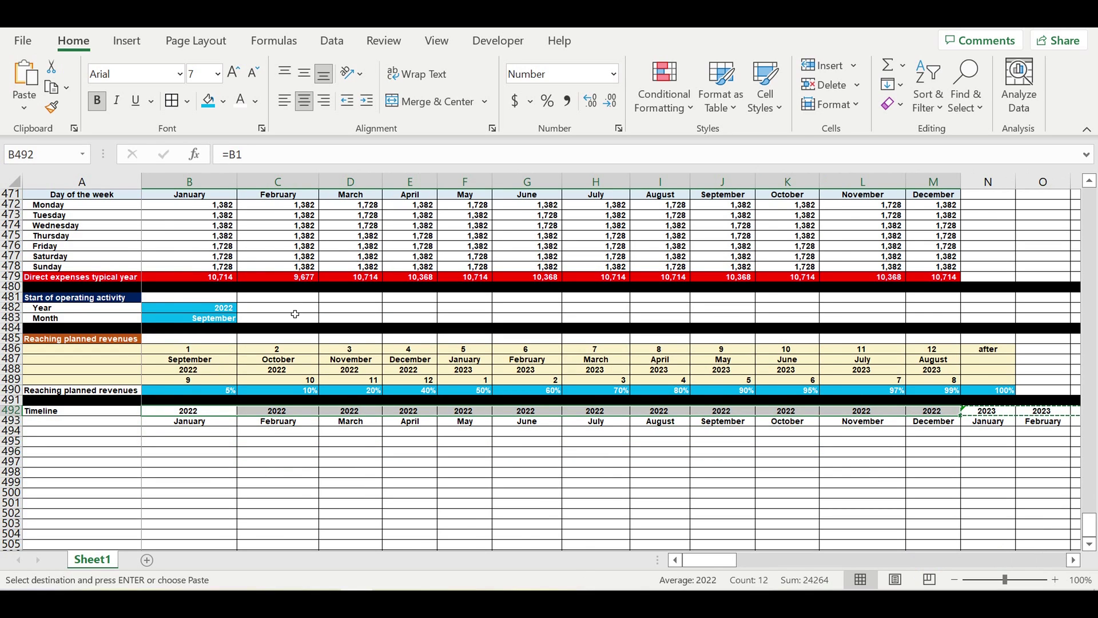
left_click(226, 103)
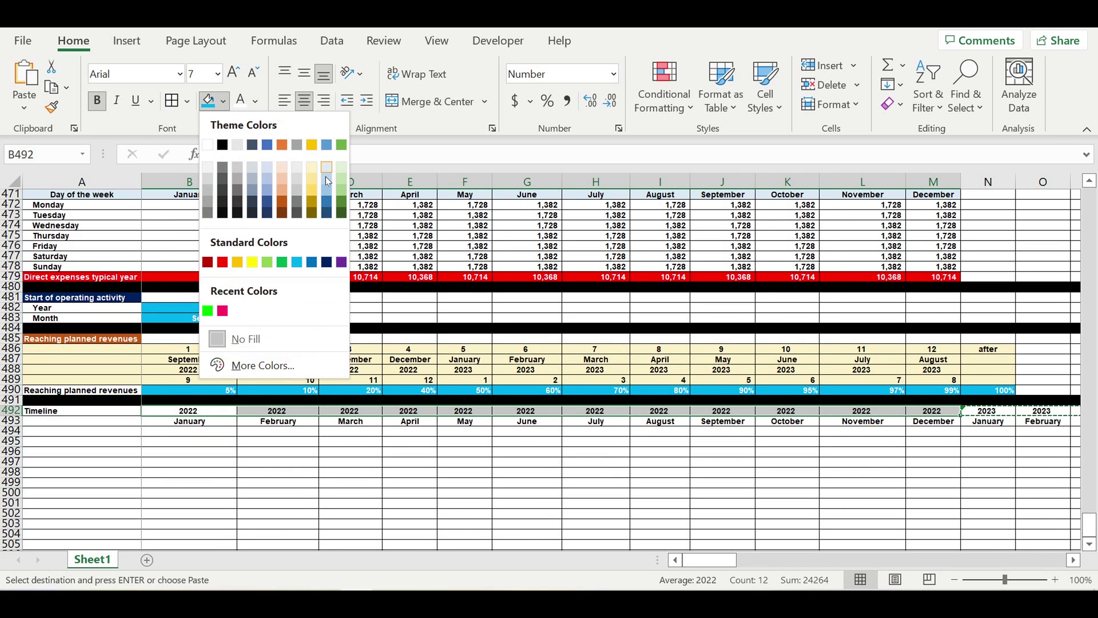
left_click(214, 313)
key("Escape")
left_click_drag(926, 422, 194, 423)
left_click(224, 103)
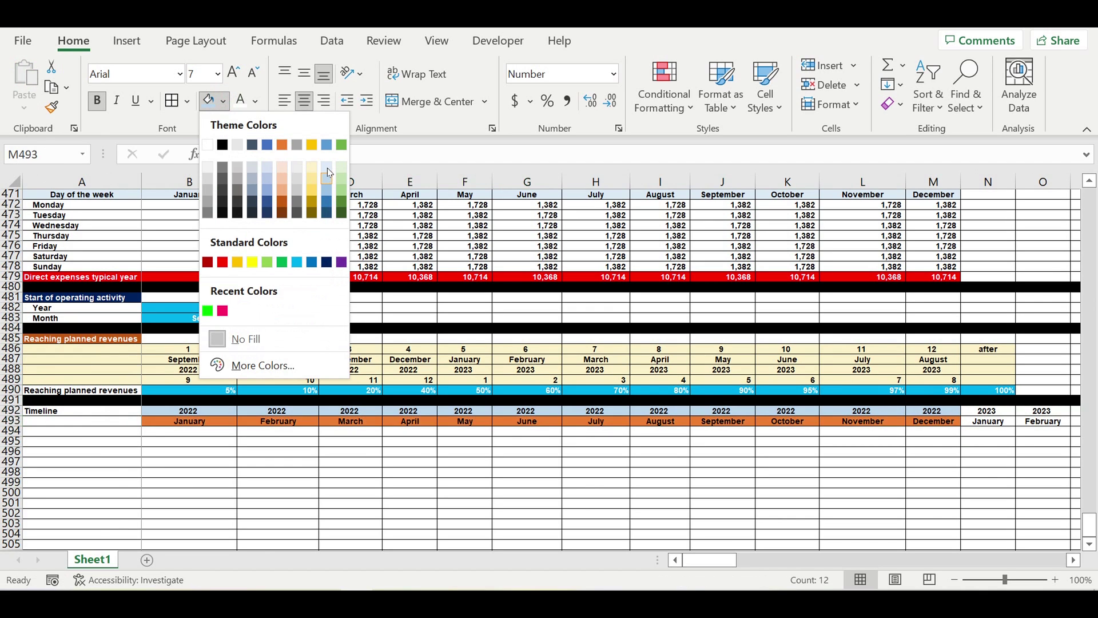
left_click(326, 166)
- Fill the 2023 year and month cells, N492:Y493, light yellow
left_click_drag(988, 410, 243, 410)
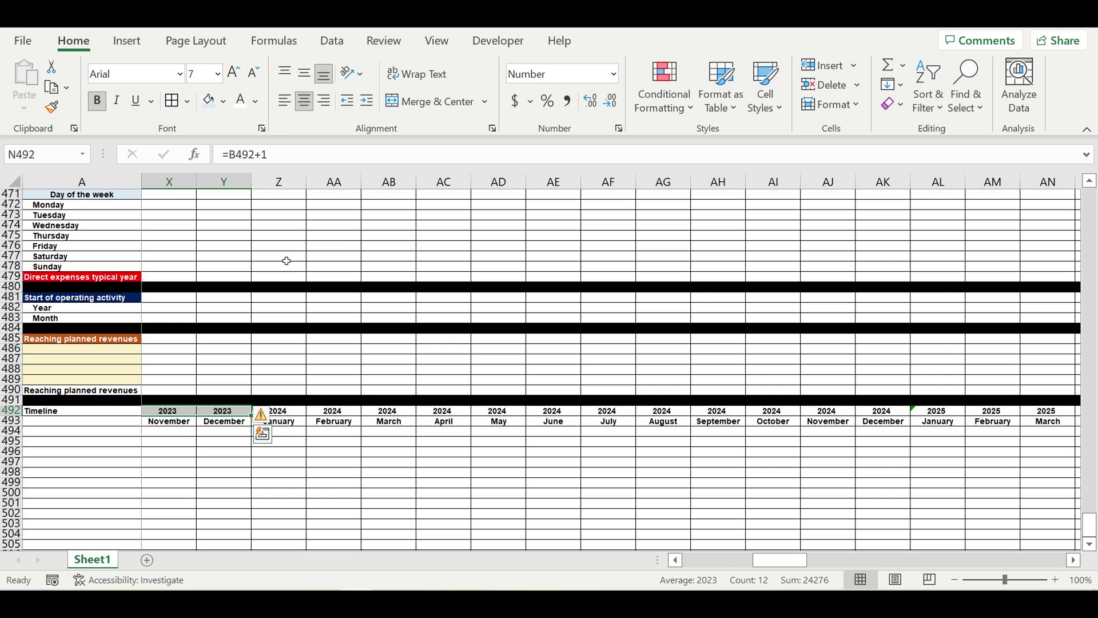
left_click(225, 104)
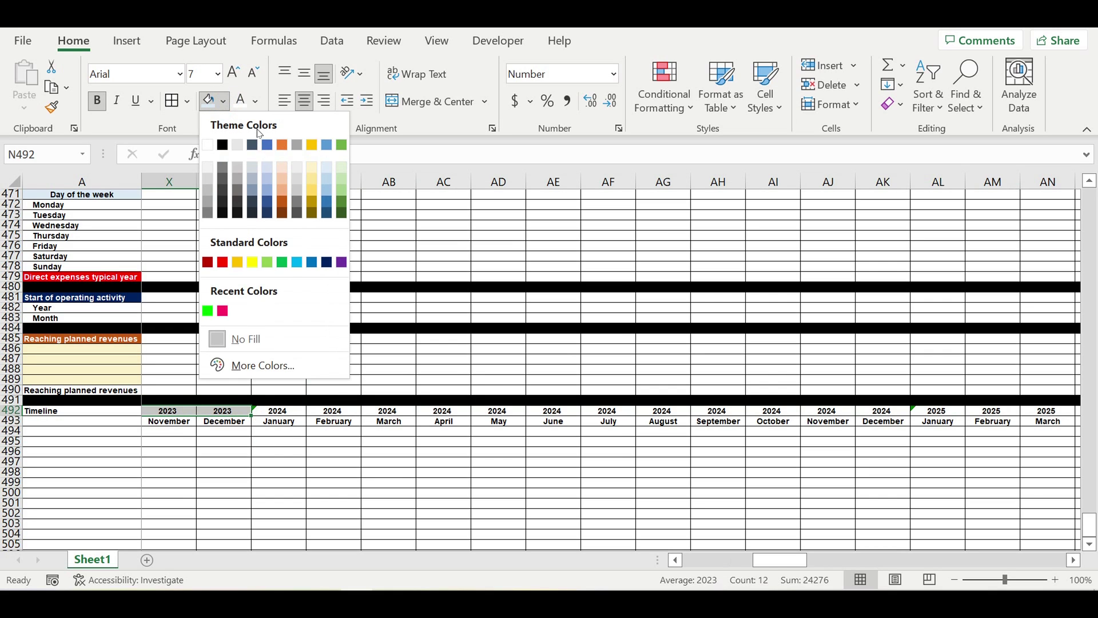
left_click(310, 177)
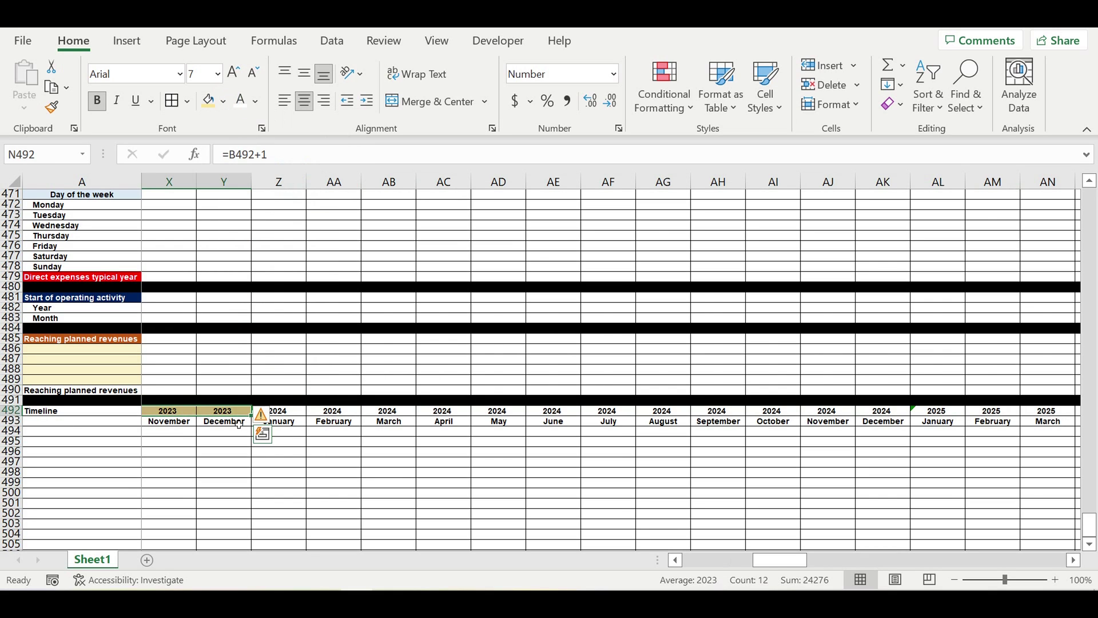
left_click_drag(239, 424, 635, 422)
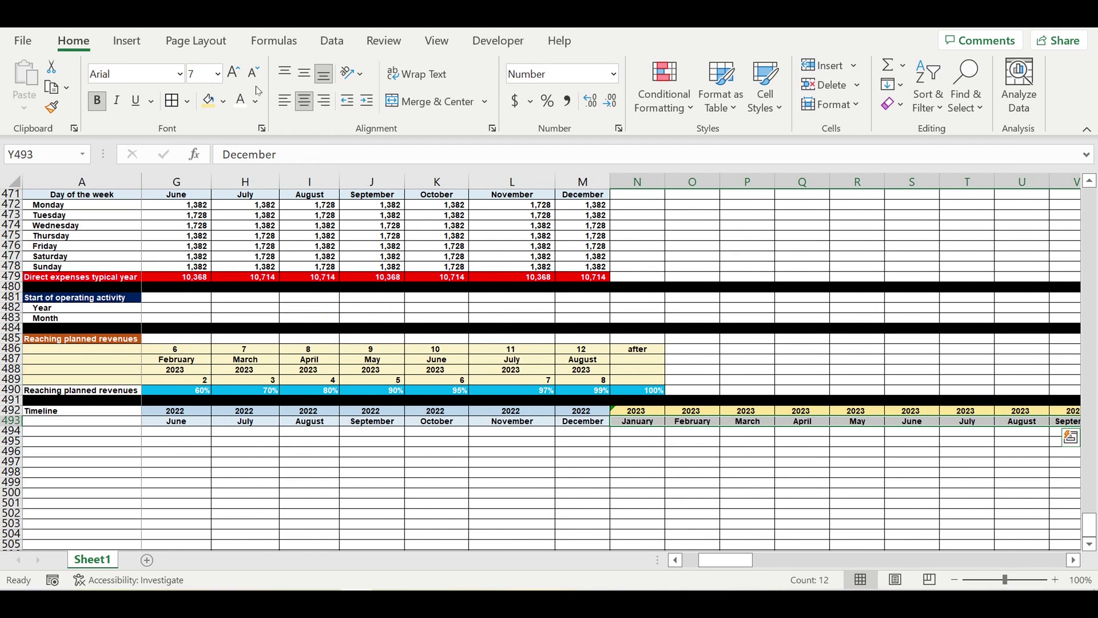
left_click(226, 103)
left_click(309, 162)
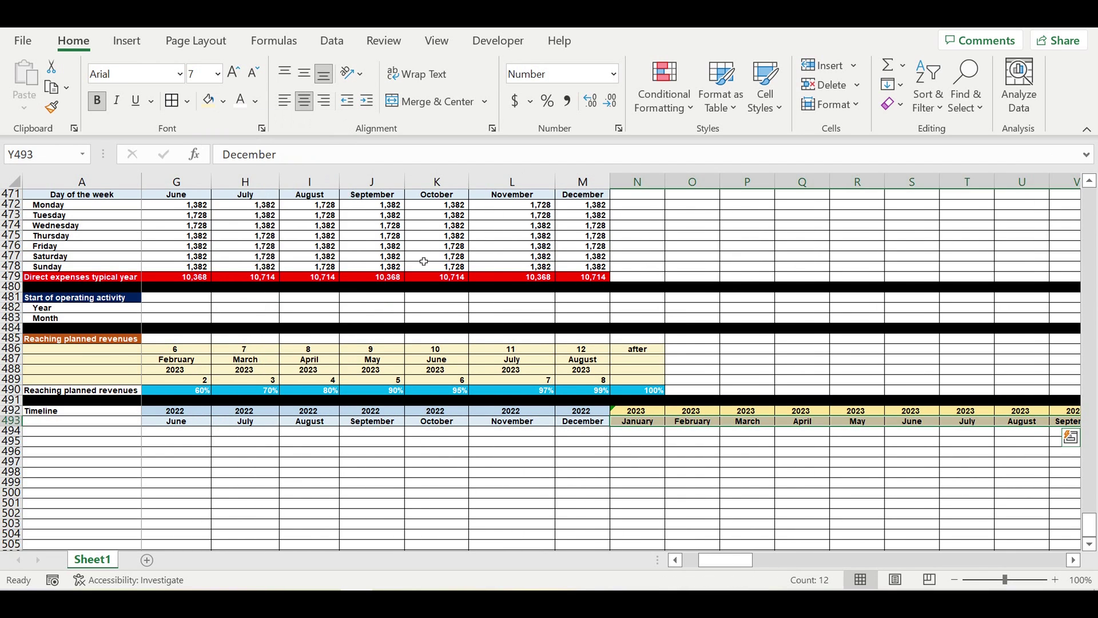
left_click(519, 426)
scroll(417, 464, "left", 3)
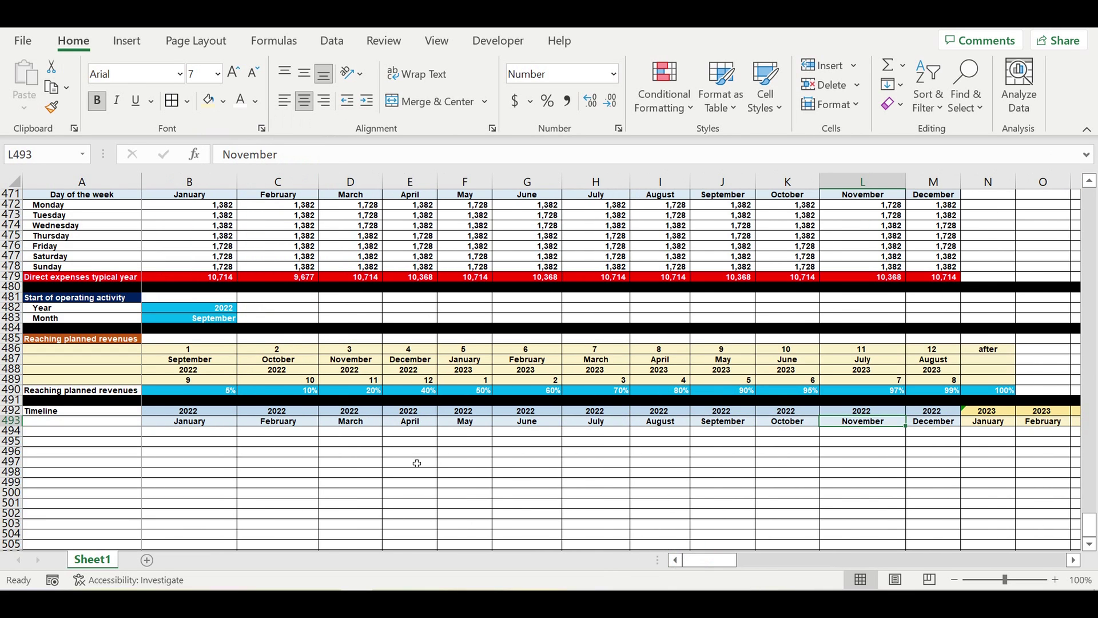
left_click_drag(195, 416, 970, 424)
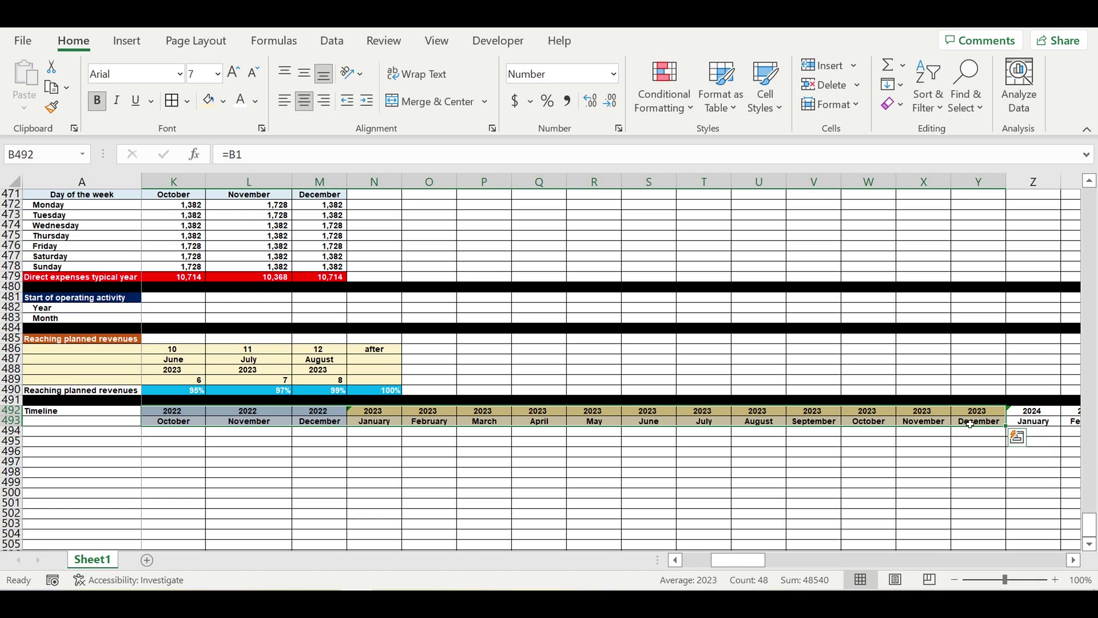
- Copy the shaded B492:Y493 timeline and paste it at January 2024 and January 2026
key("ctrl+c")
left_click(1036, 411)
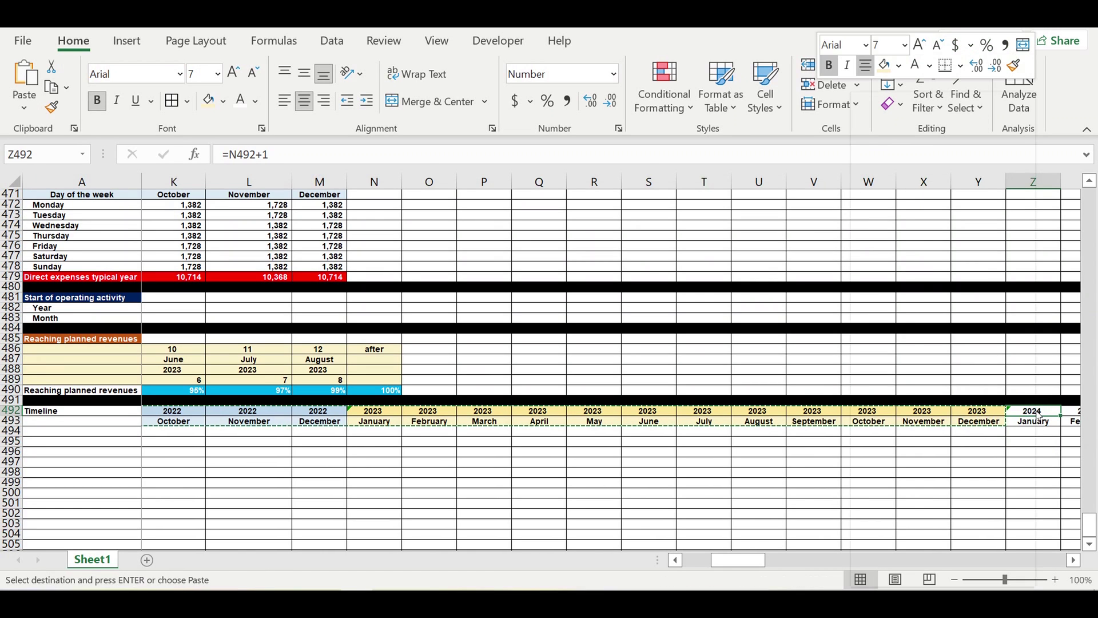
right_click(1038, 416)
left_click(996, 183)
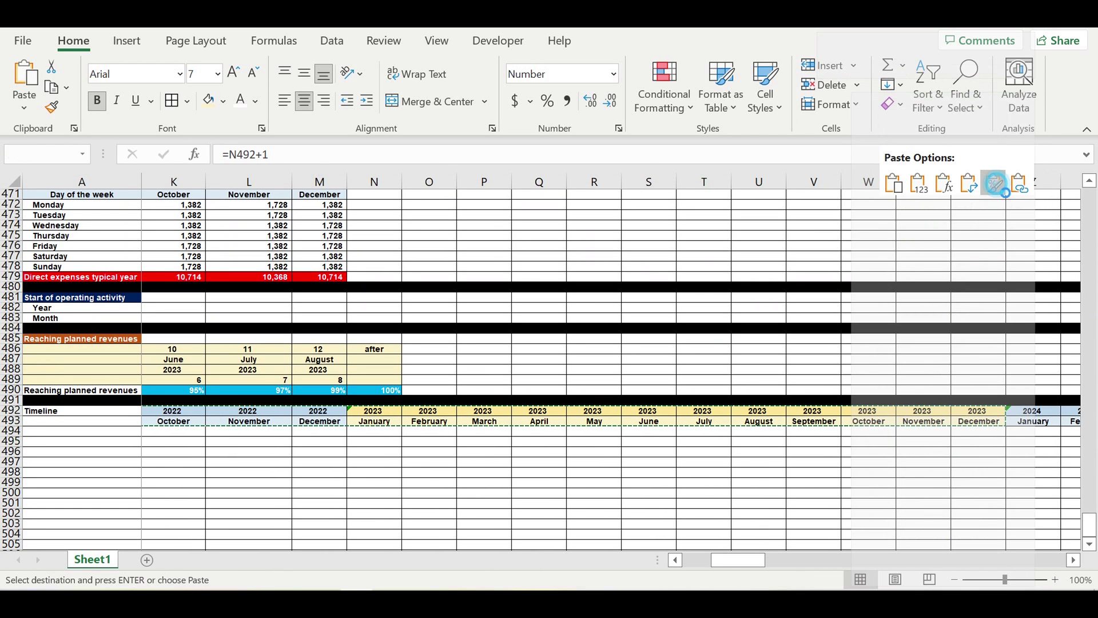
left_click_drag(760, 561, 859, 554)
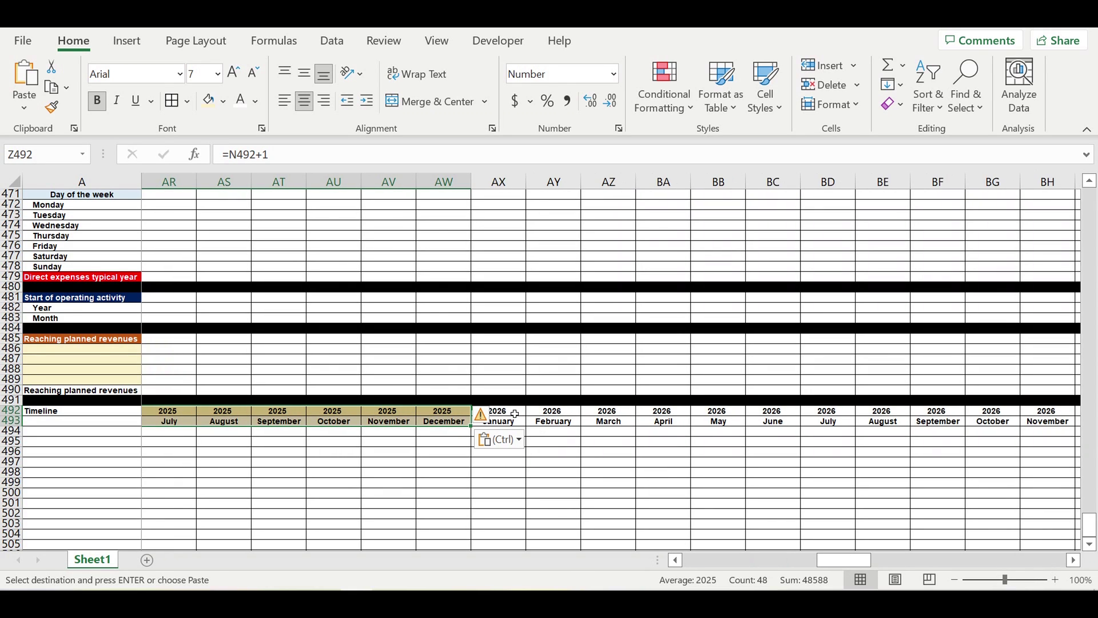
left_click(508, 411)
right_click(521, 411)
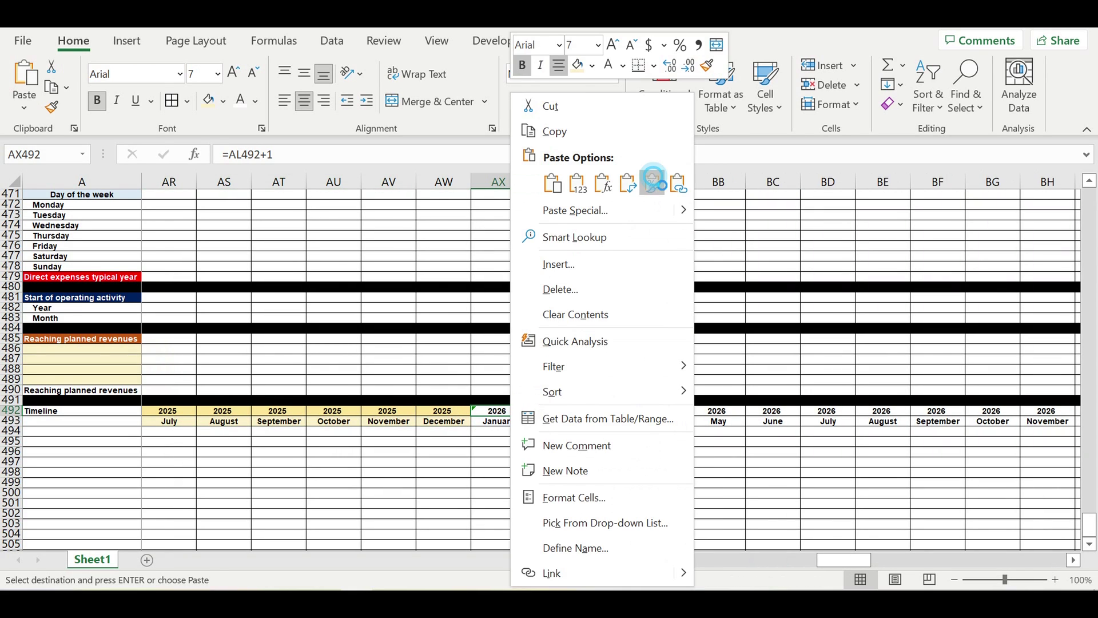
left_click(651, 179)
- Paste the timeline block again at January 2028 and January 2030
left_click_drag(844, 559, 924, 559)
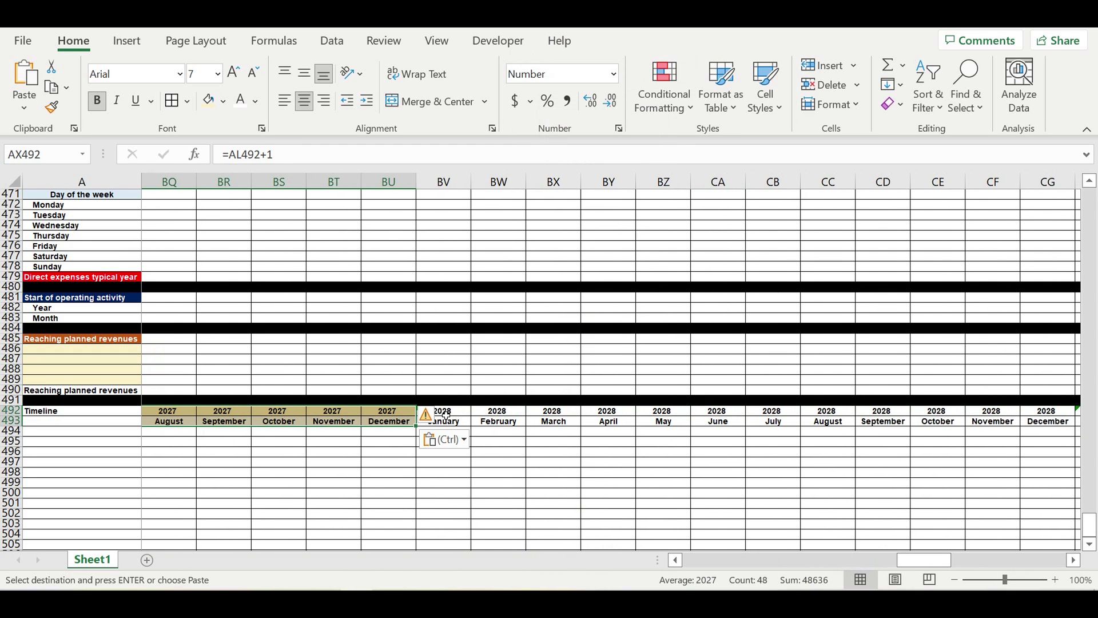
left_click(446, 414)
right_click(446, 414)
left_click(583, 182)
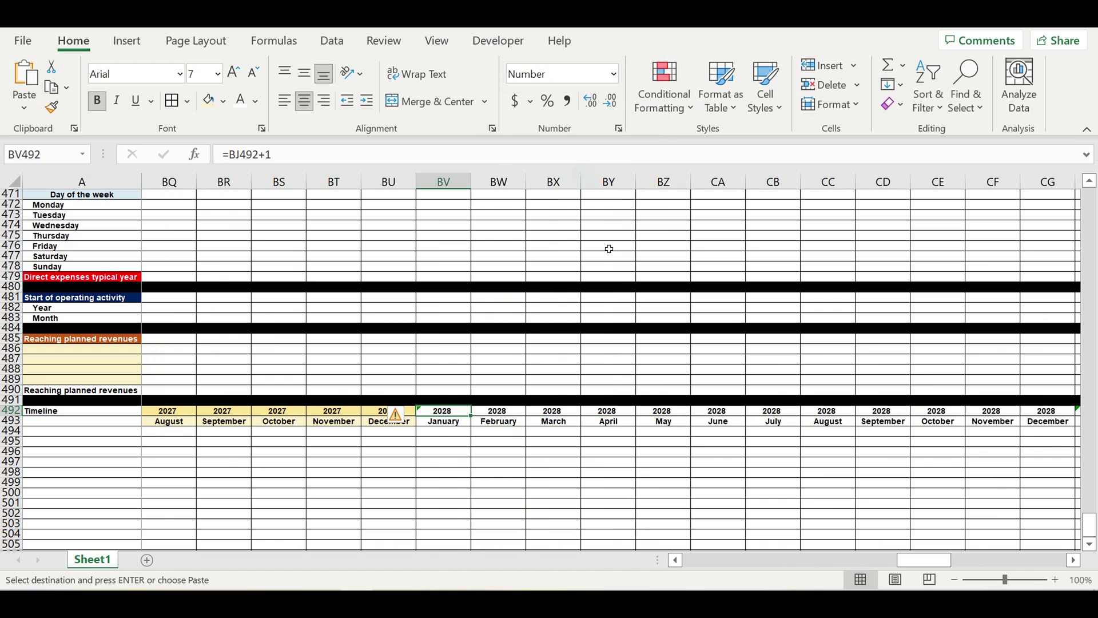
key("ctrl+v")
left_click_drag(925, 559, 971, 560)
left_click(892, 410)
right_click(893, 410)
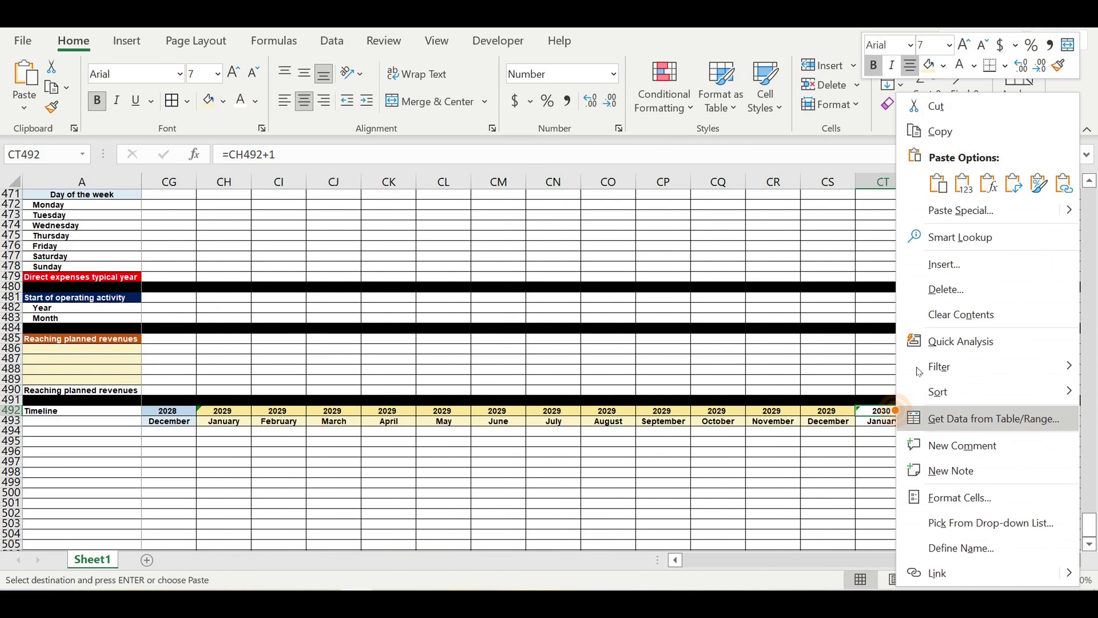
left_click(1039, 182)
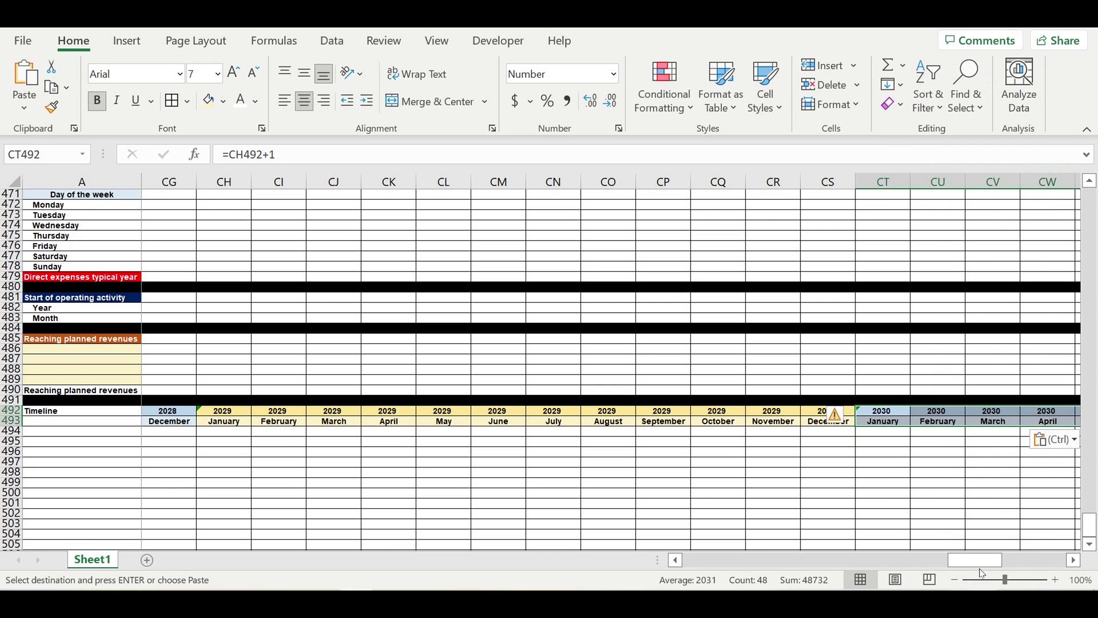
left_click_drag(979, 560, 1059, 556)
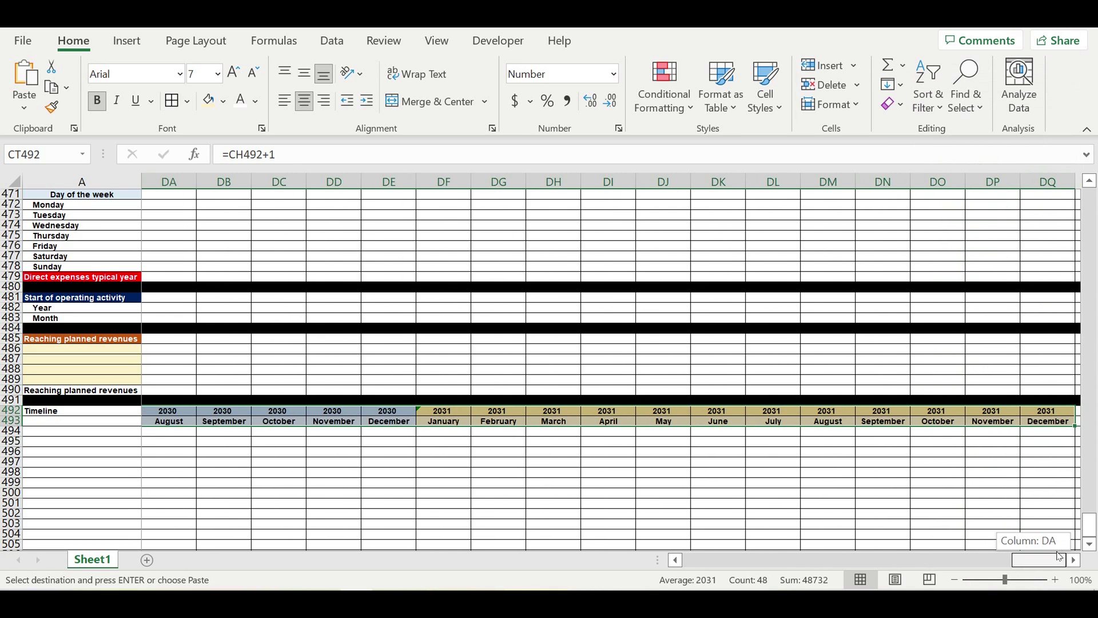
left_click_drag(770, 563, 730, 561)
- Enter 'Parameter' in A493, centred, with a light blue fill
left_click(270, 490)
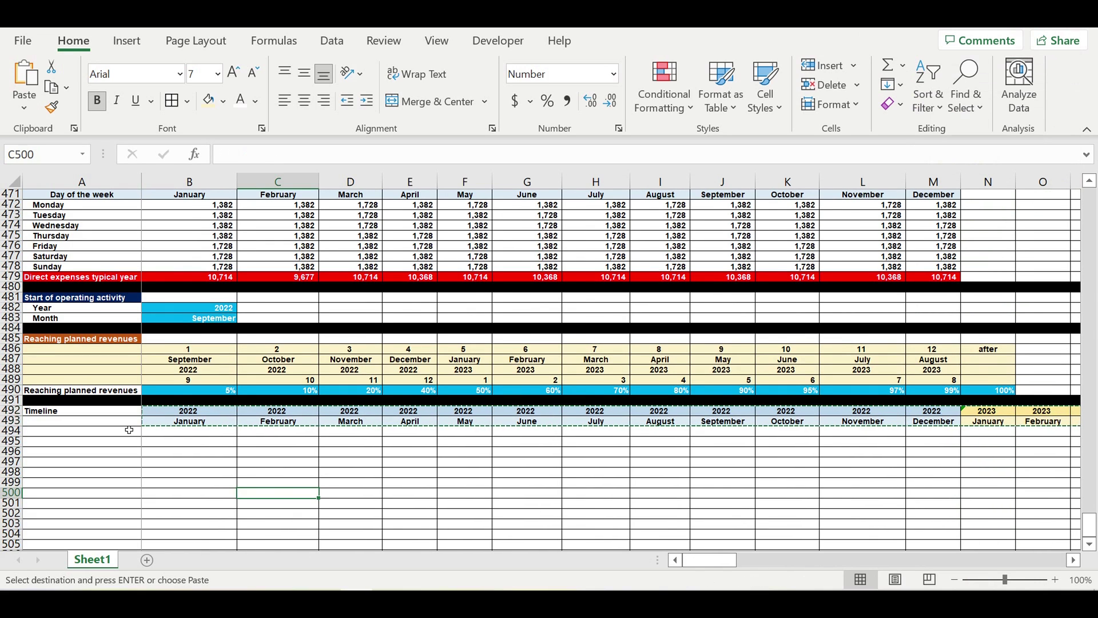
left_click(102, 412)
left_click(92, 421)
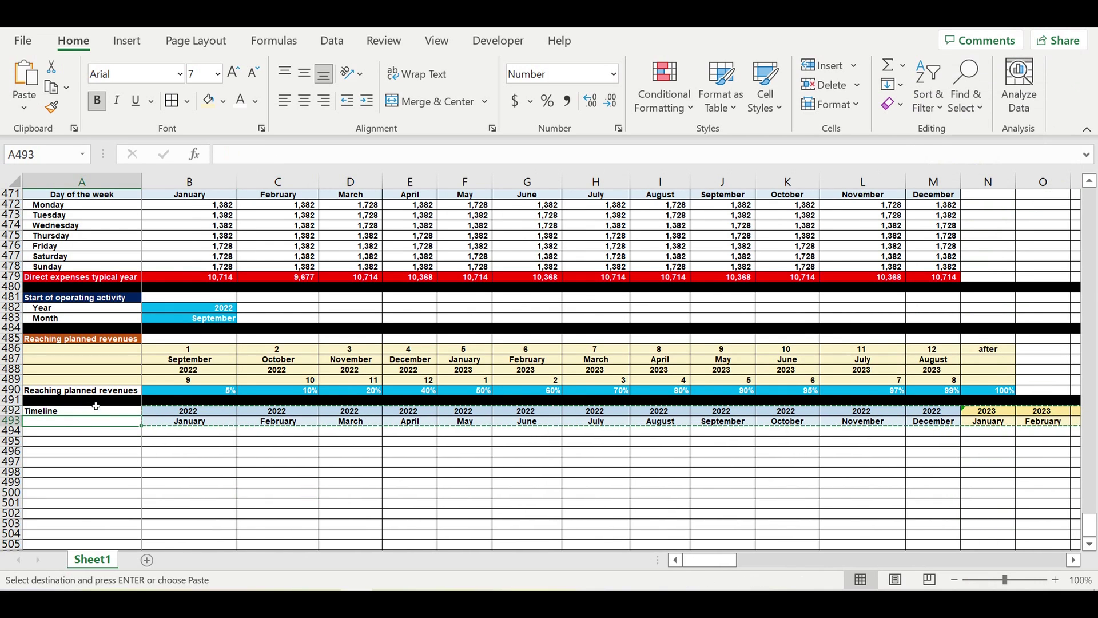
type("Paramete")
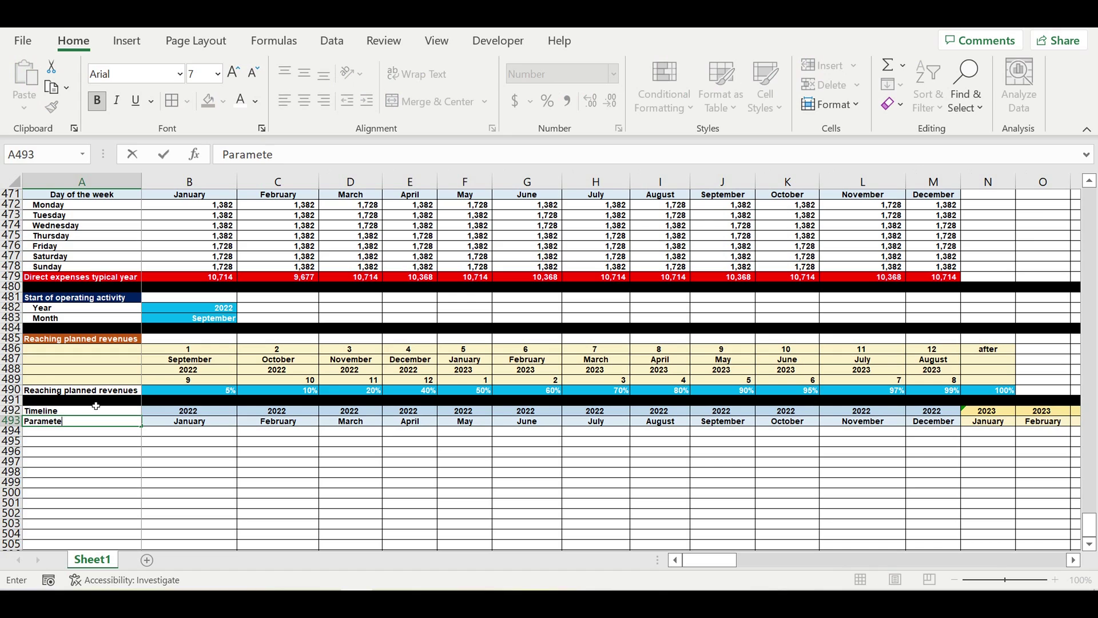
type("r")
left_click(99, 451)
left_click(67, 410)
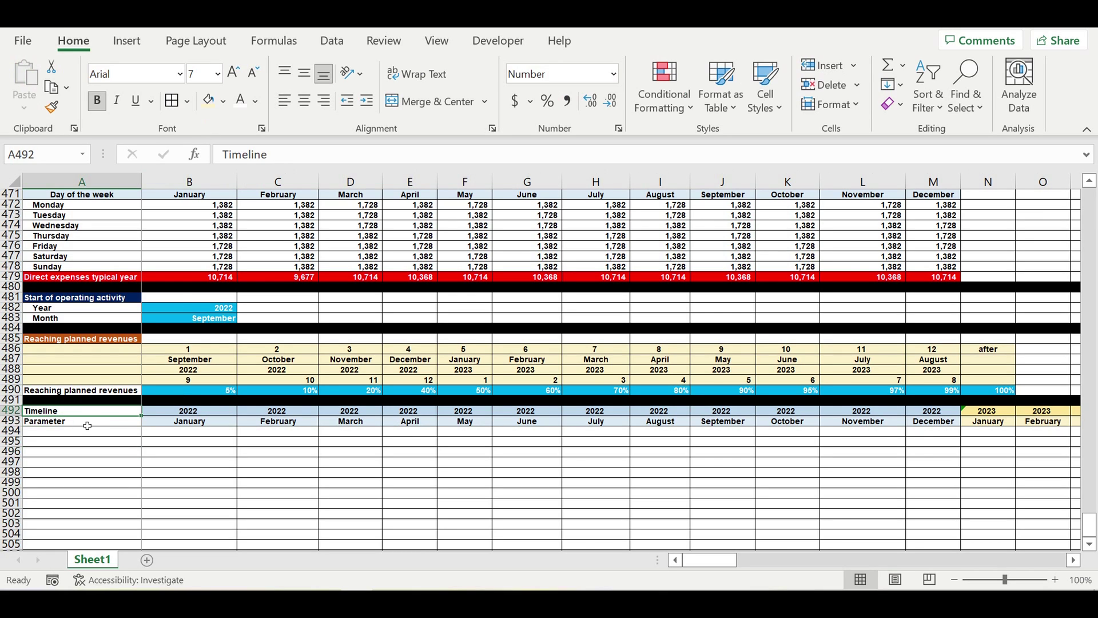
left_click(81, 422)
left_click(305, 102)
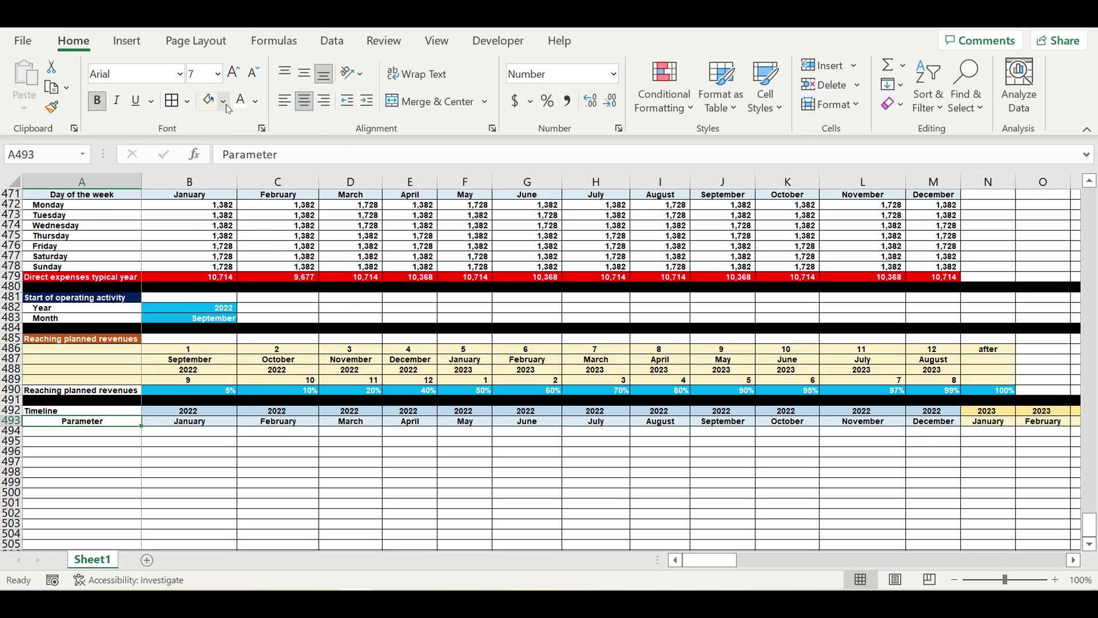
left_click(223, 102)
left_click(322, 171)
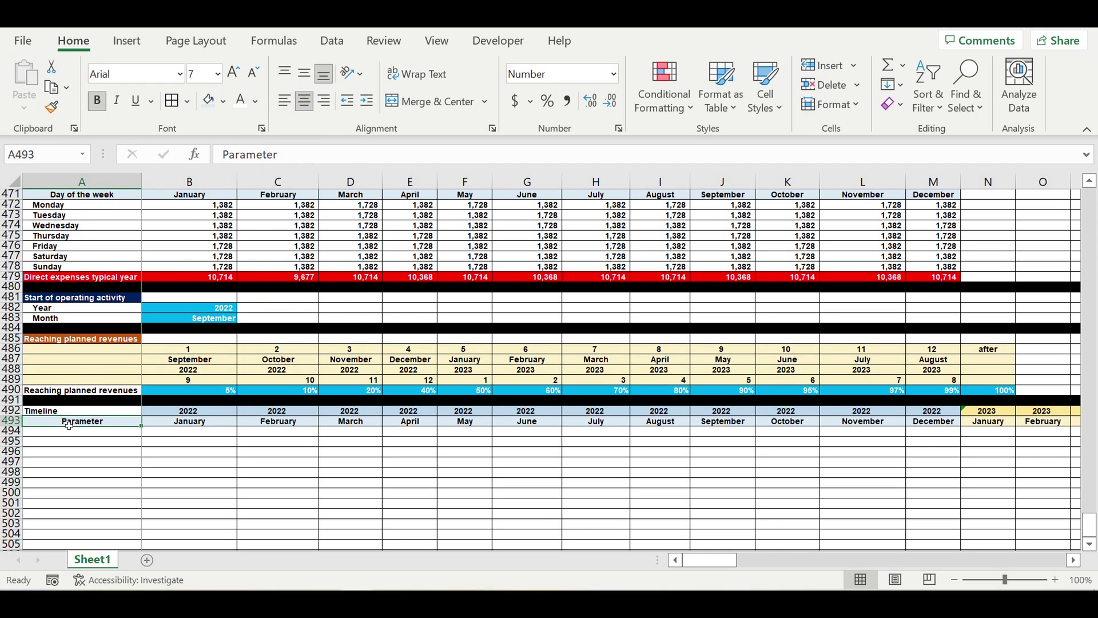
- Give the Timeline label cell A492 a pink fill
left_click(67, 410)
left_click(225, 102)
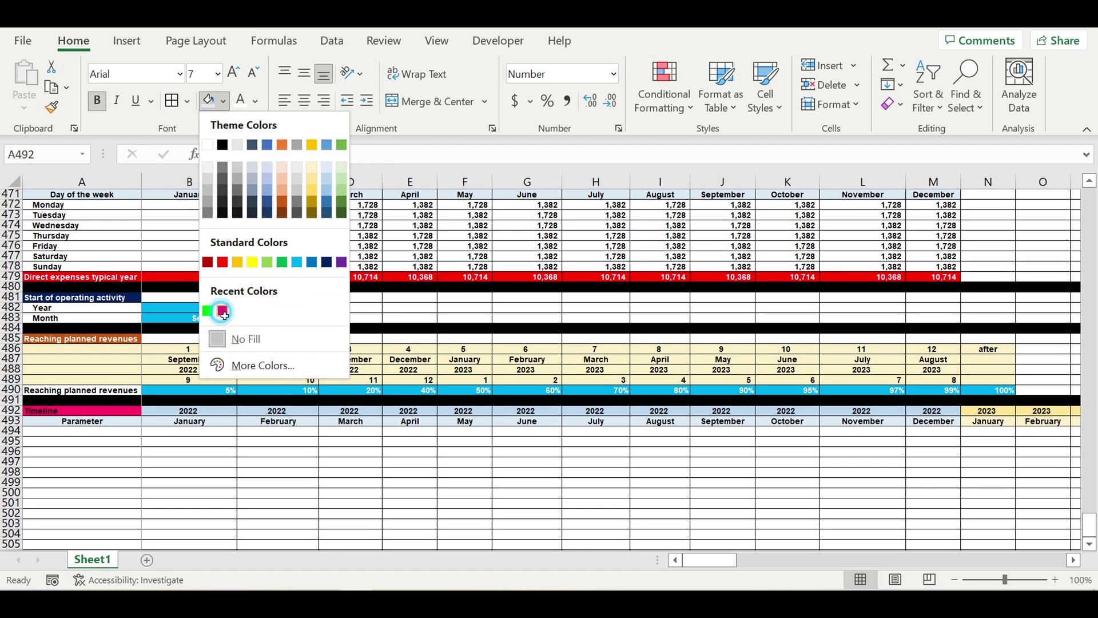
left_click(222, 311)
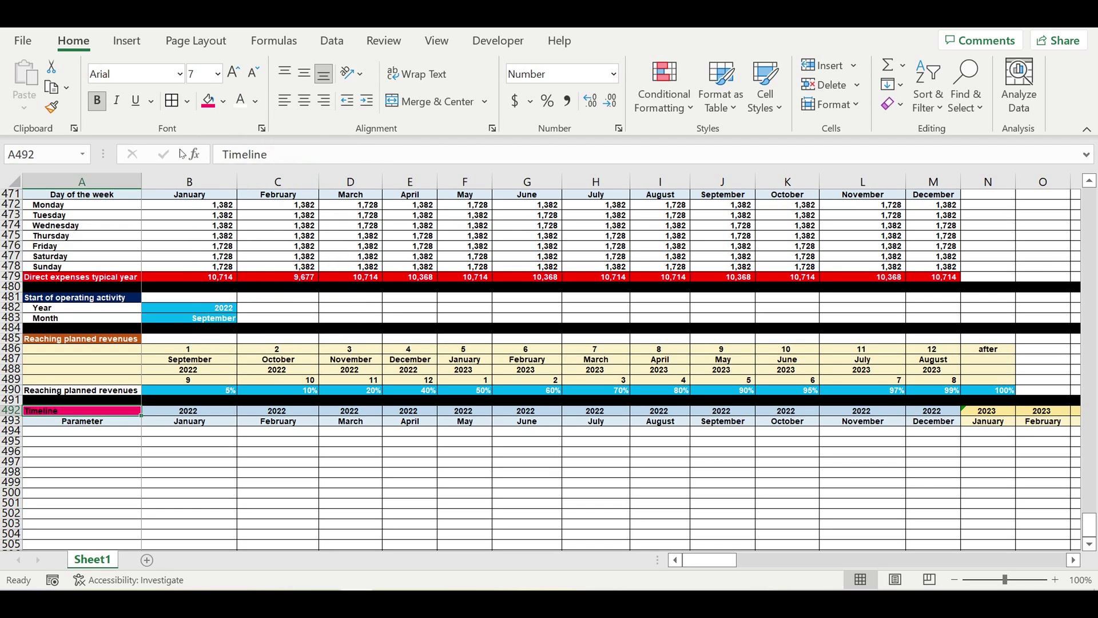
- Label A494 'Operating activity (0-1-0)'
left_click(231, 391)
left_click(122, 432)
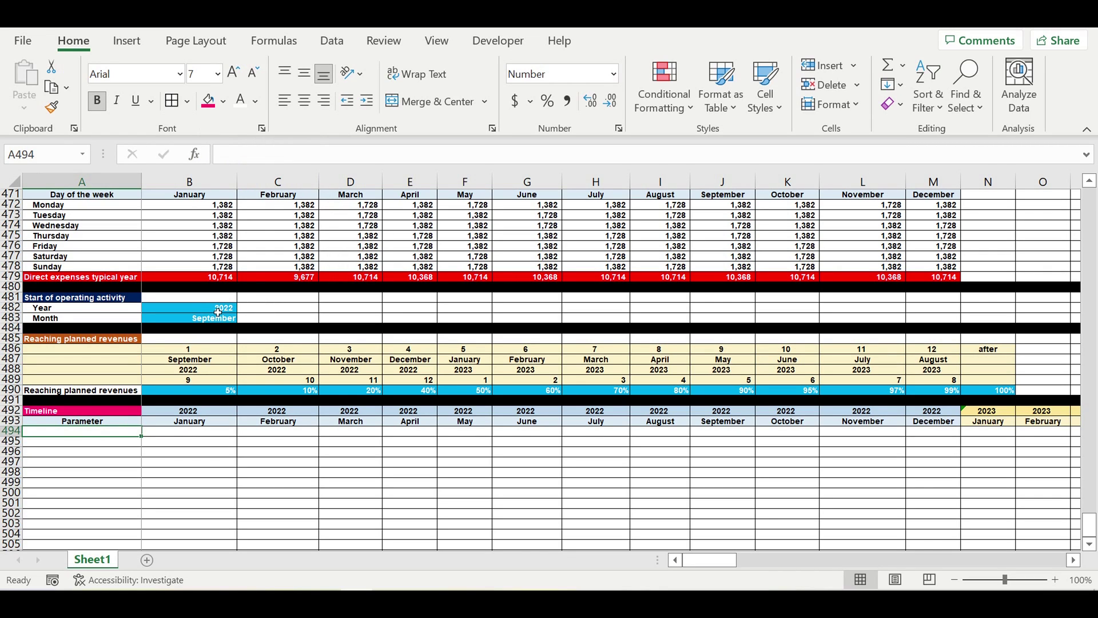
left_click_drag(218, 309, 211, 320)
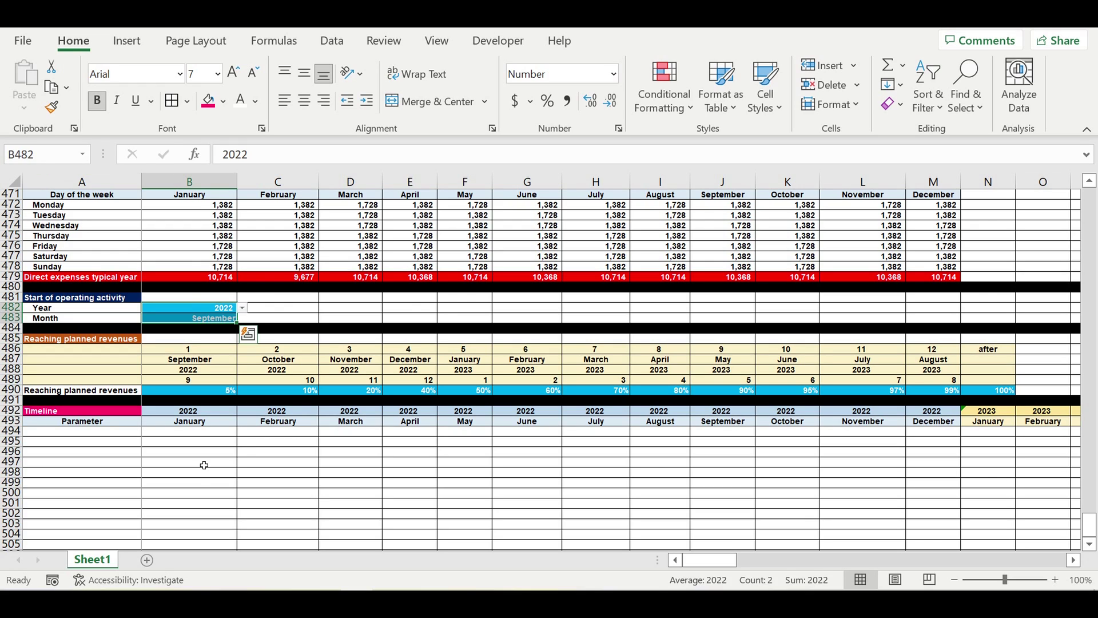
left_click(130, 433)
type("op")
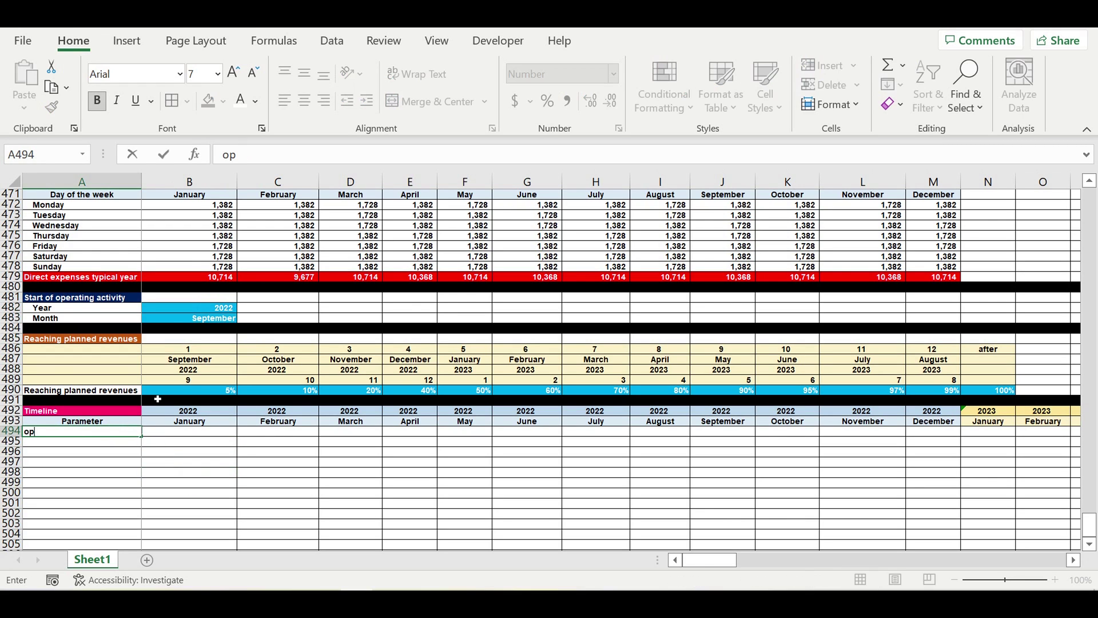
type("erating activity (0-1-0")
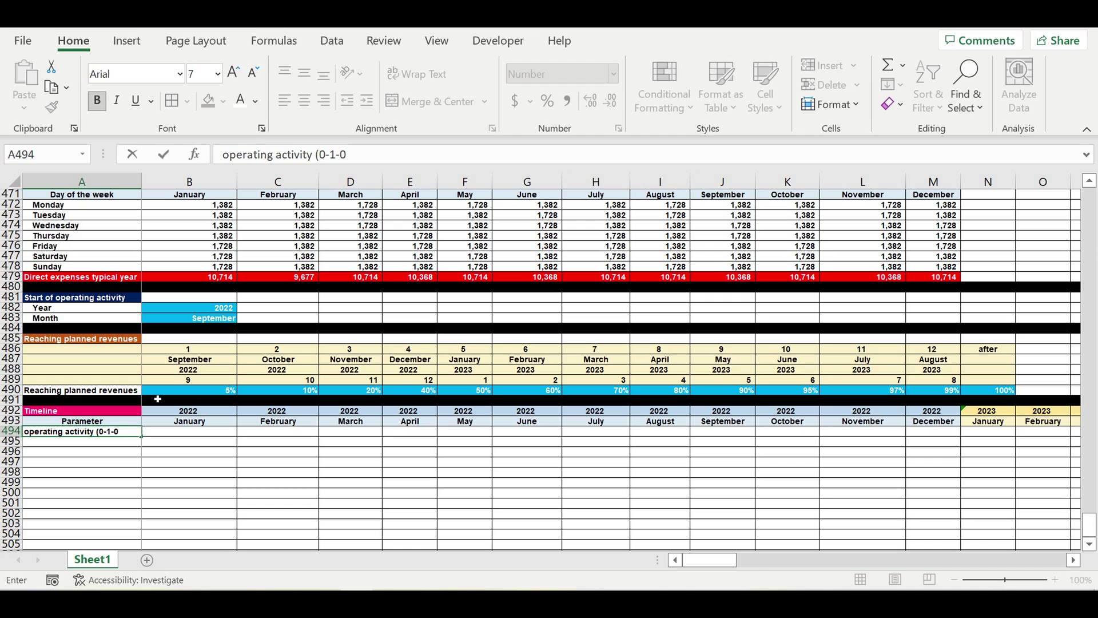
left_click(224, 155)
type("O")
key("Return")
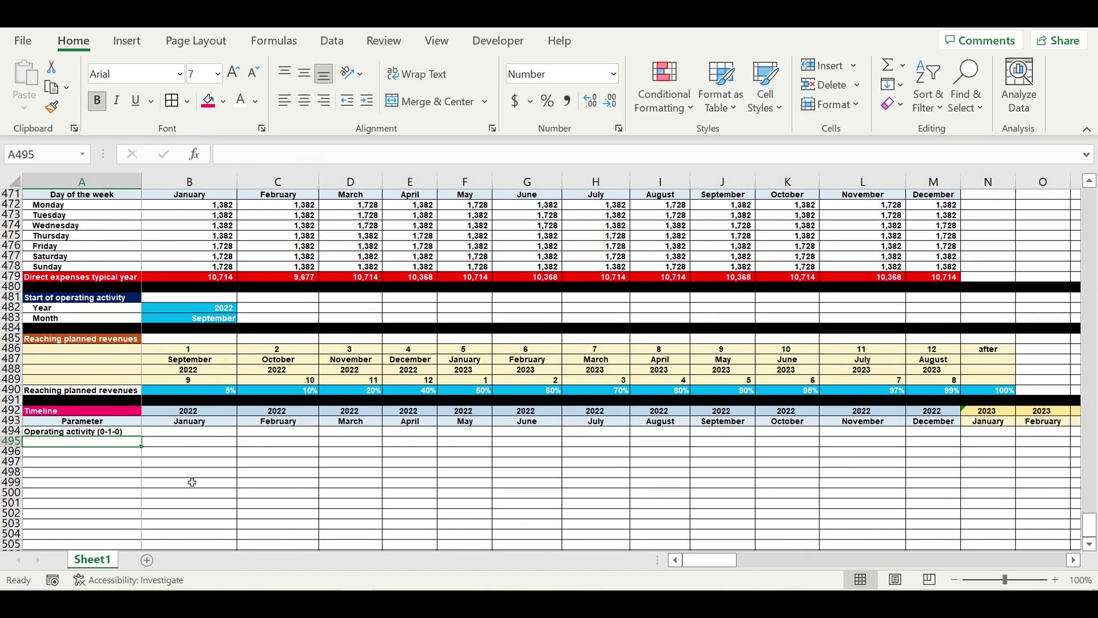
- Start B494's IF(AND()) formula, testing timeline year B492 against the start year $B$482
left_click(177, 432)
type("=")
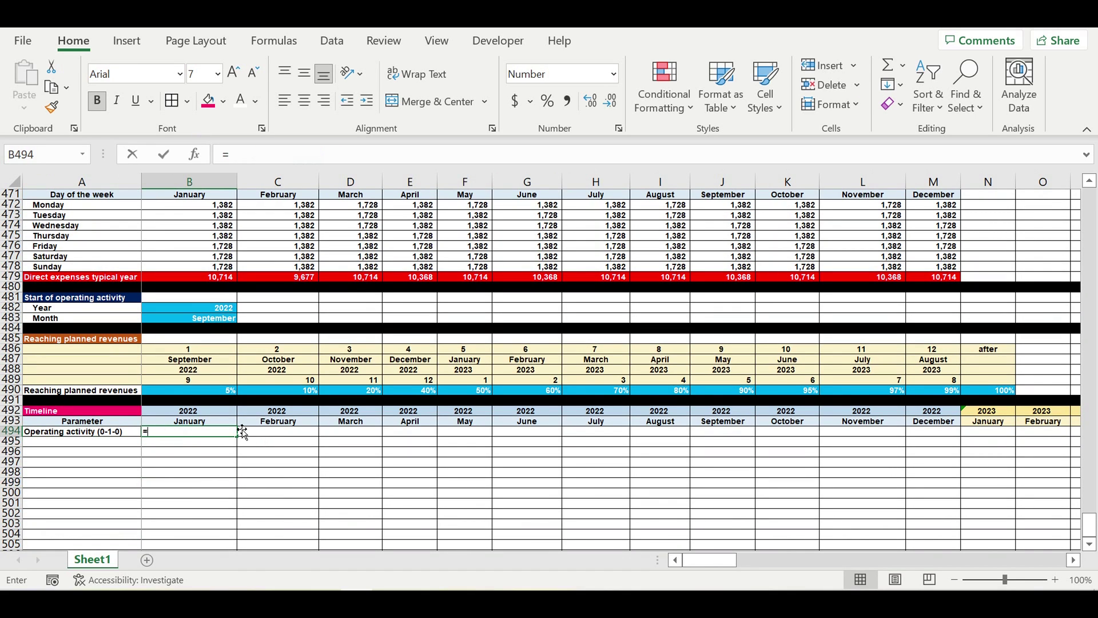
type("if(and(")
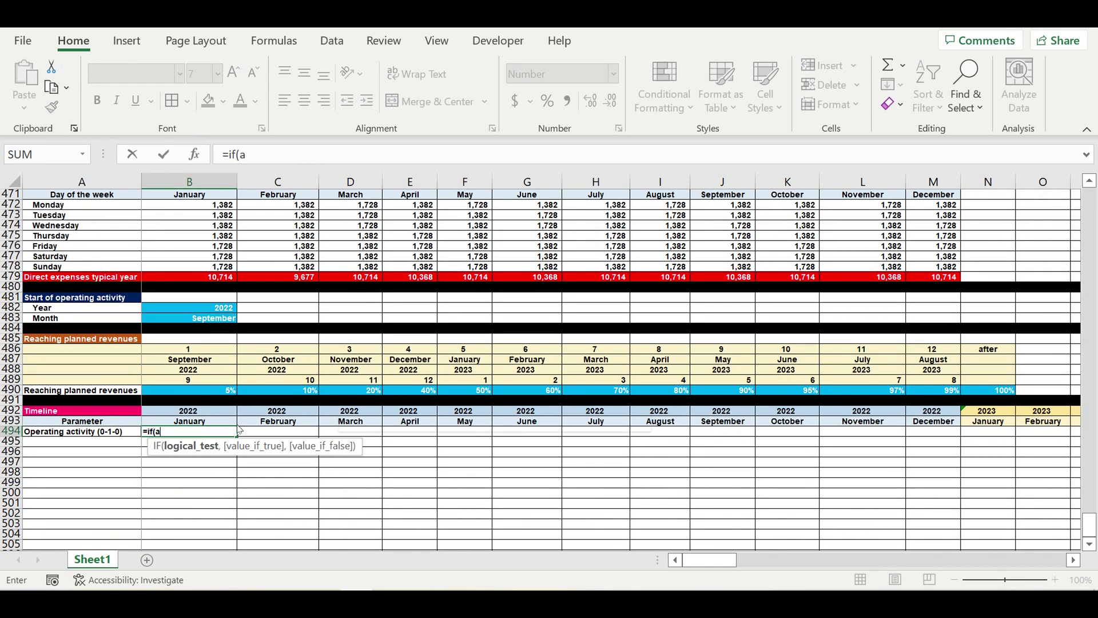
left_click(189, 411)
type("=")
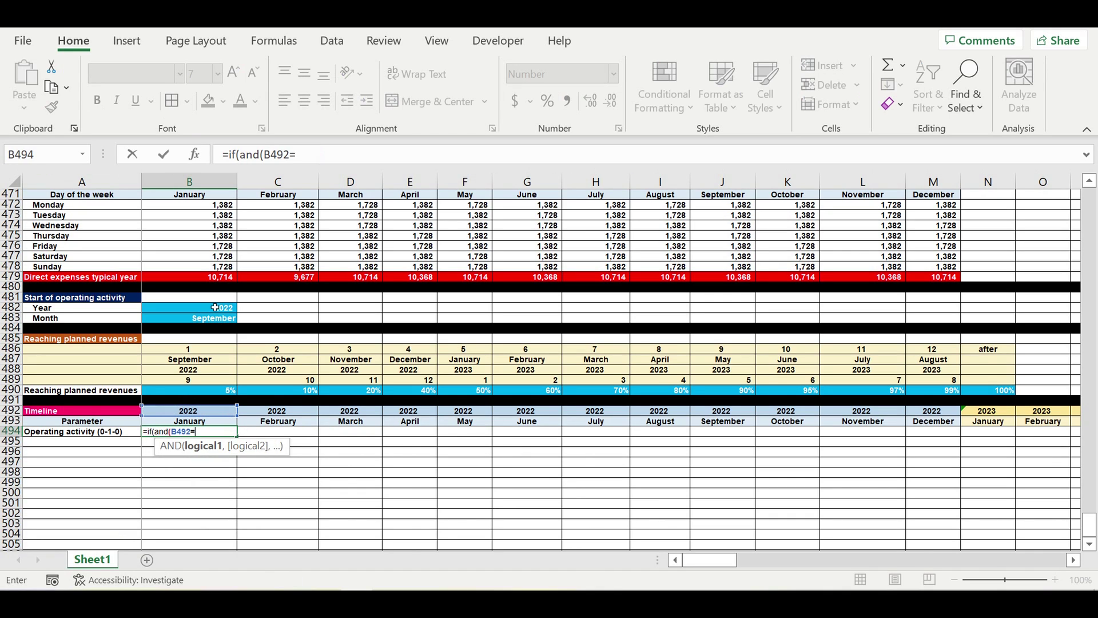
left_click(213, 309)
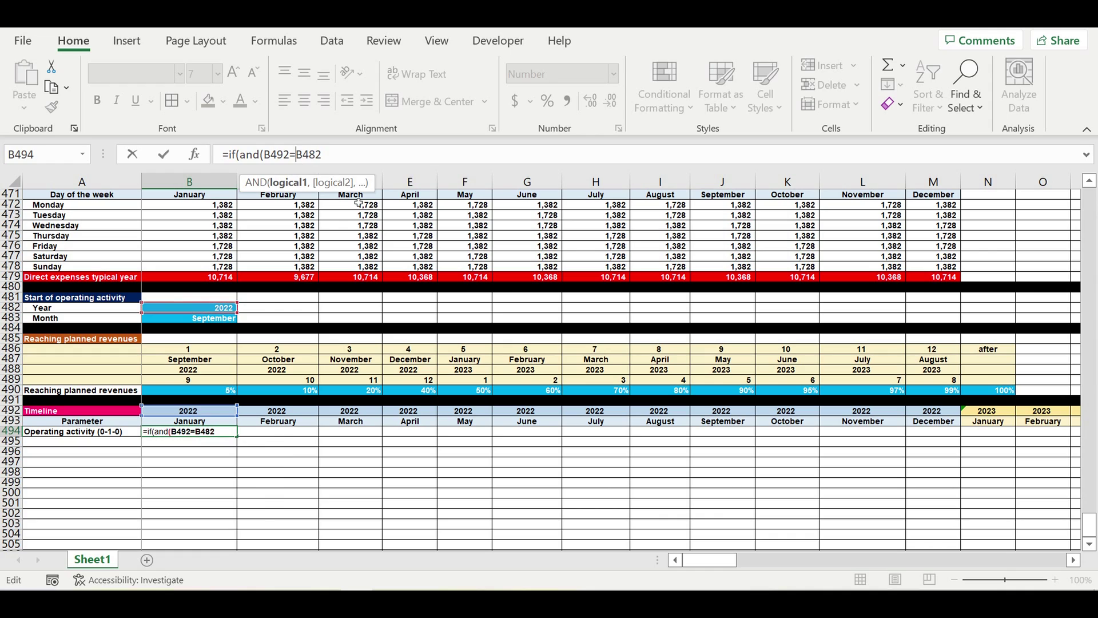
key("F4")
key("F4")
key("F4")
left_click(319, 170)
type("$")
left_click(349, 156)
type(",")
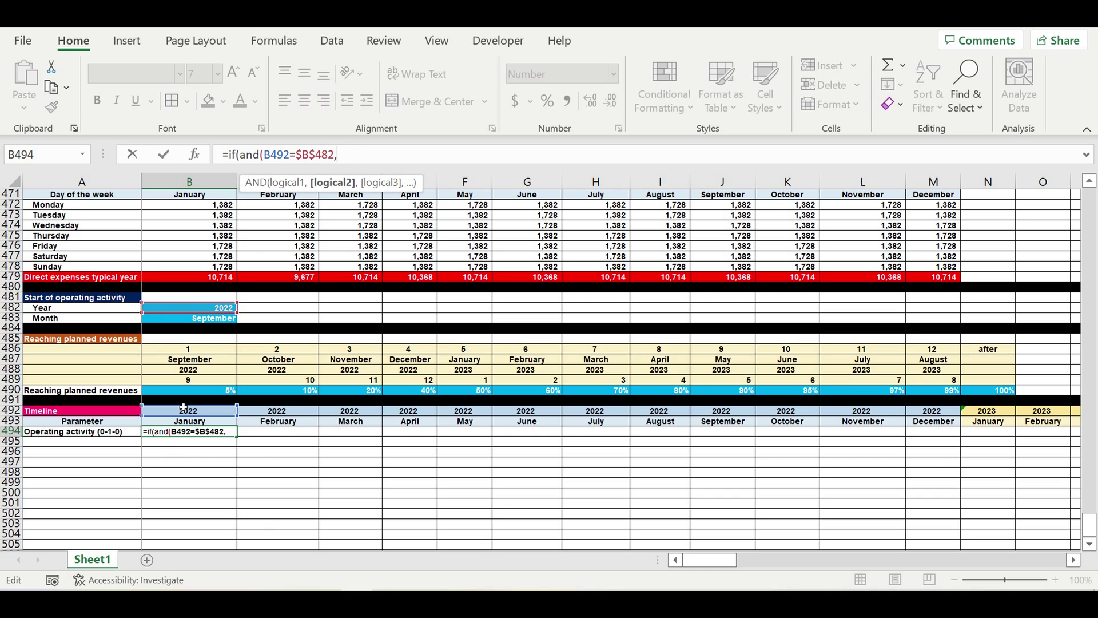
- Finish it with B493=$B$483, returning 1 in the start month and 0 otherwise
left_click(186, 422)
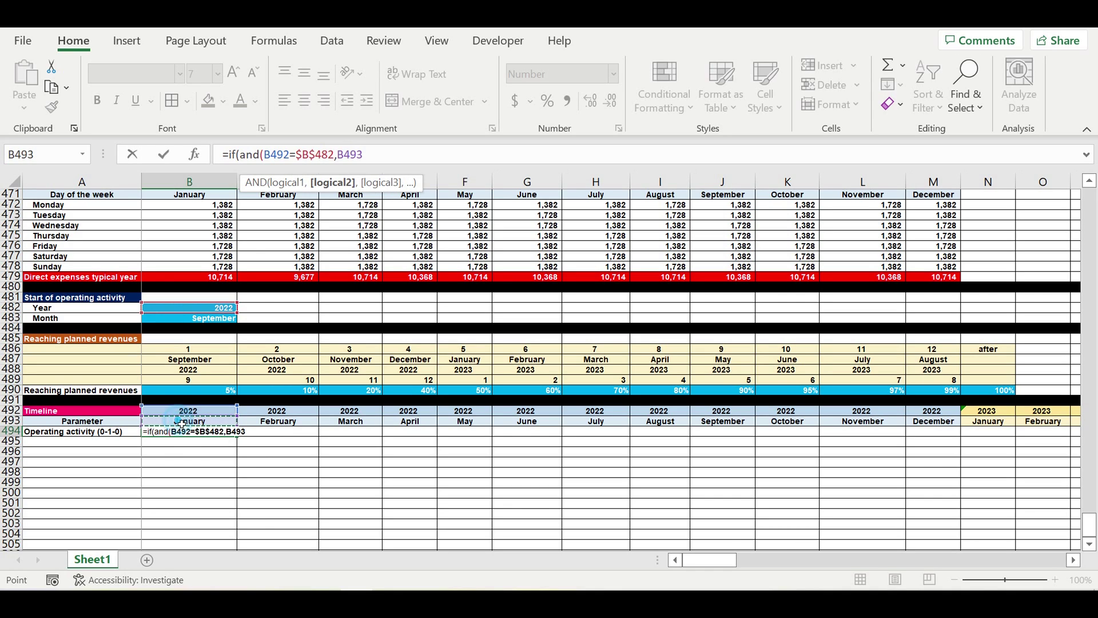
type("=")
left_click(191, 318)
left_click(375, 155)
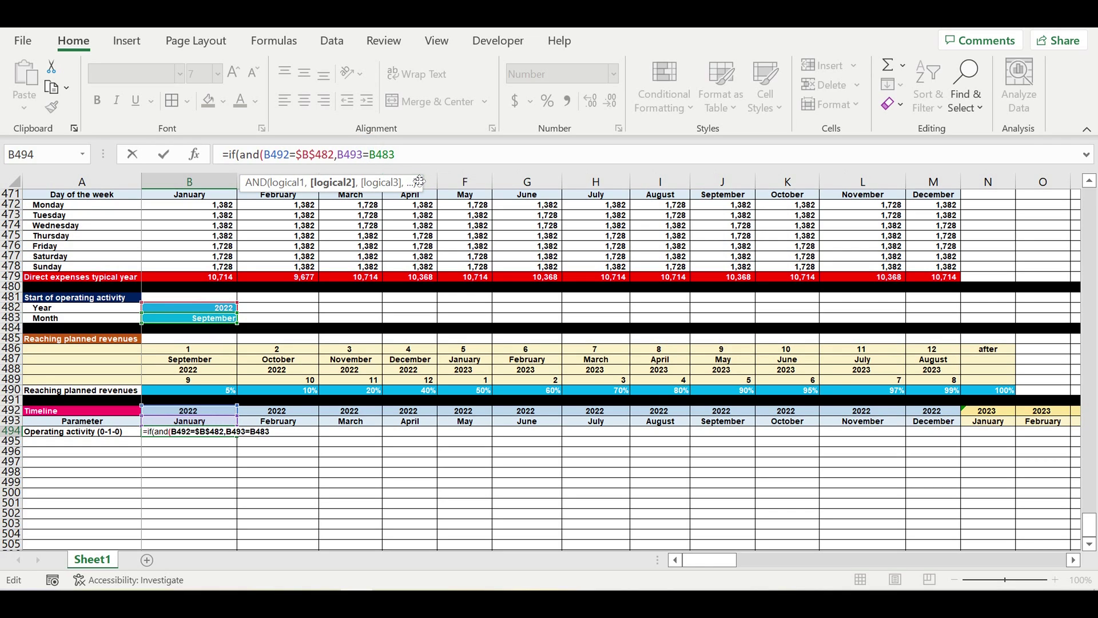
type("$")
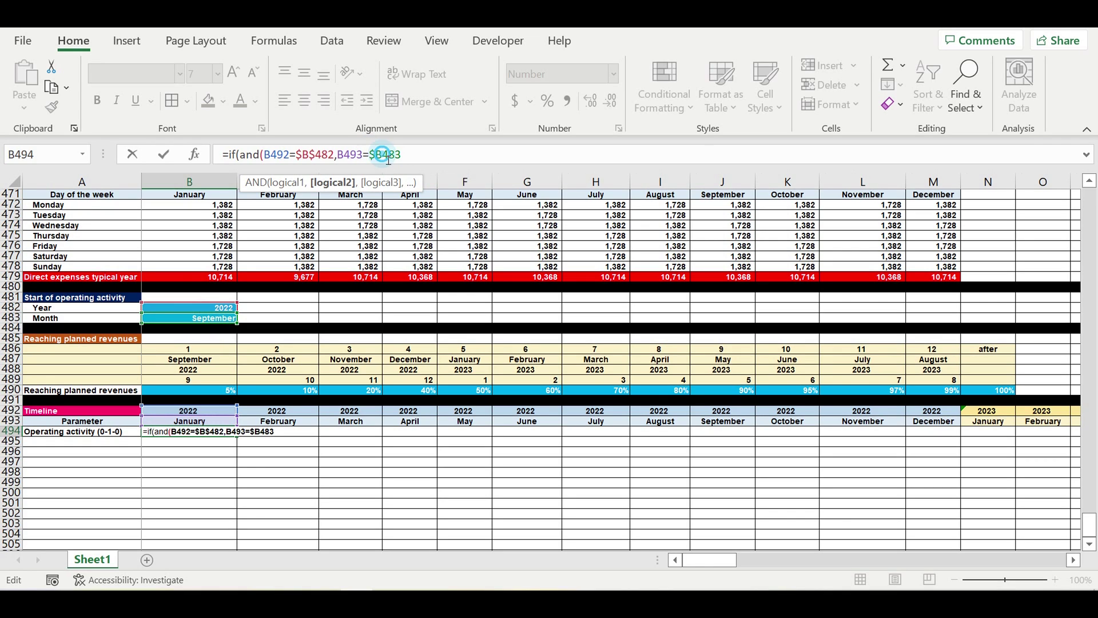
key("Right")
type("$")
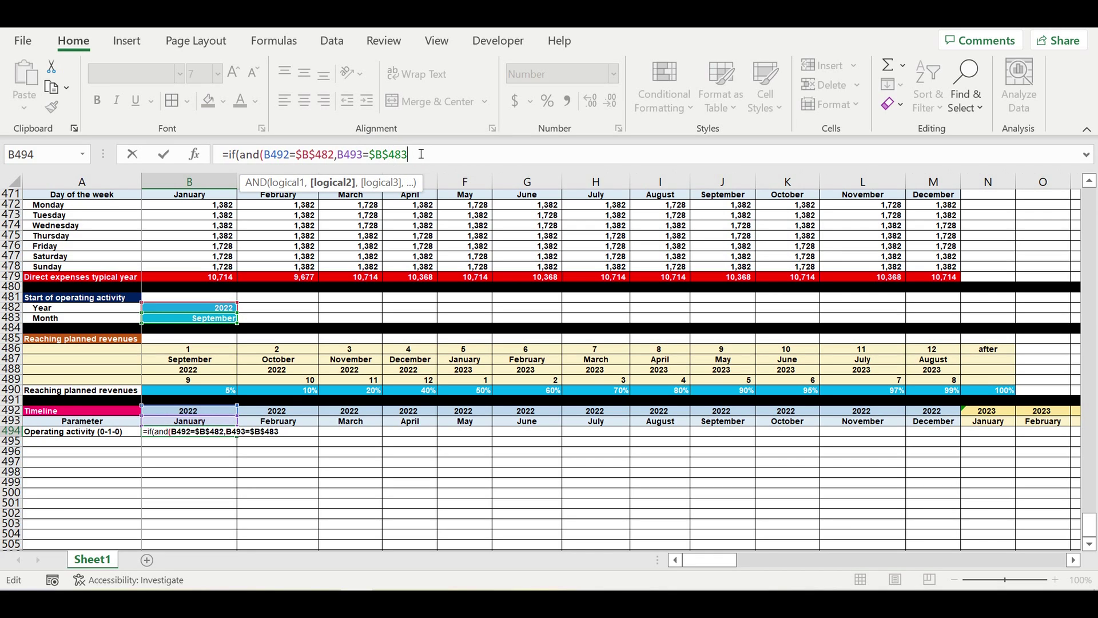
type("),")
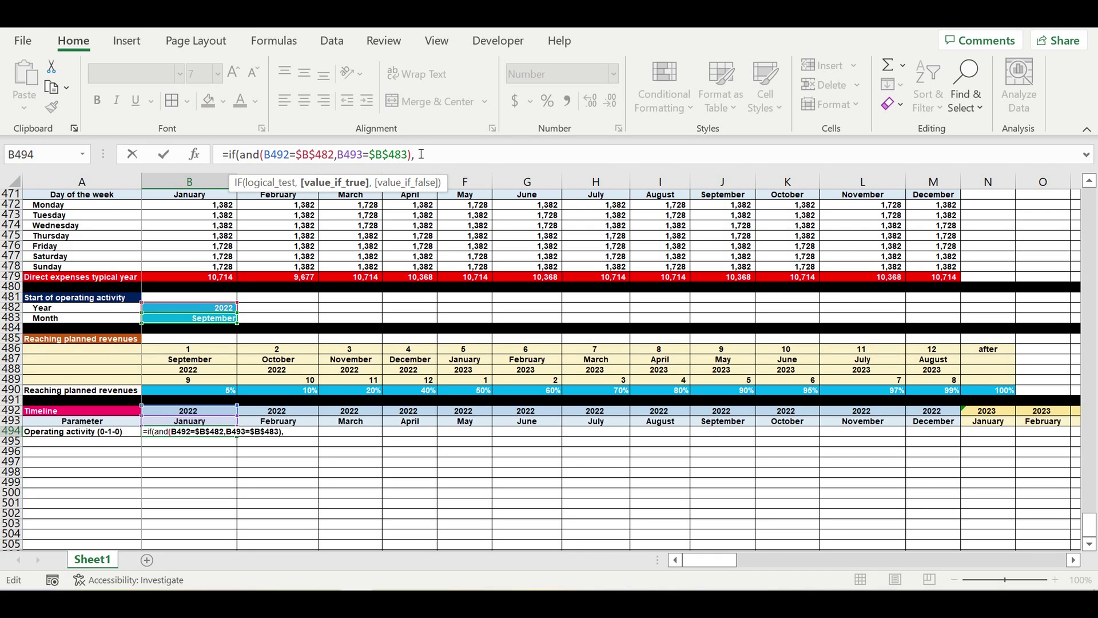
type("1,0")
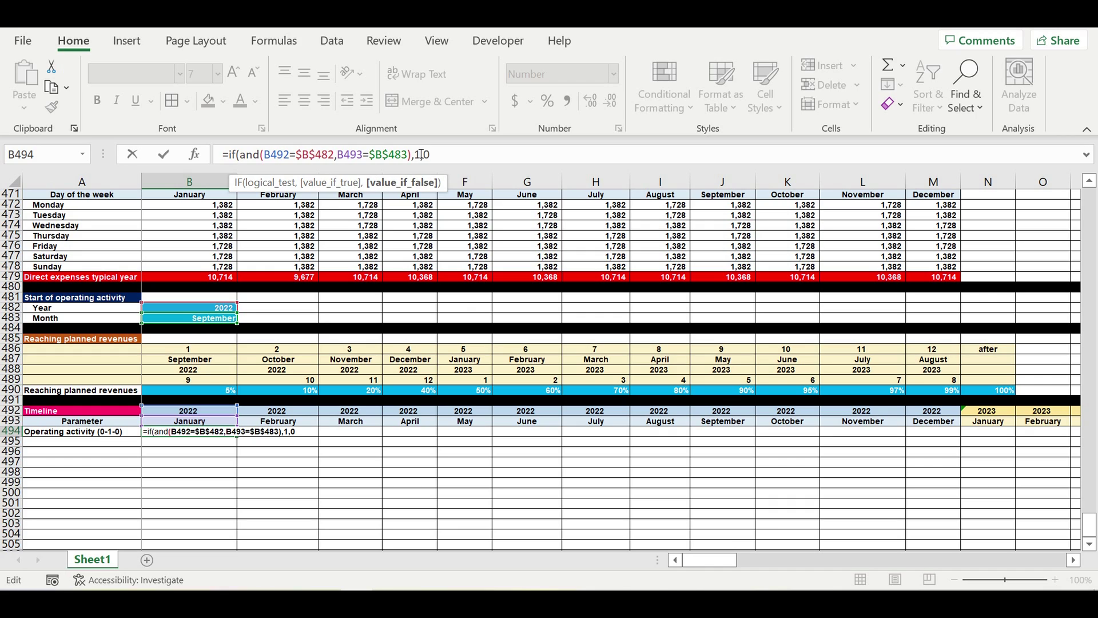
type(")")
key("Return")
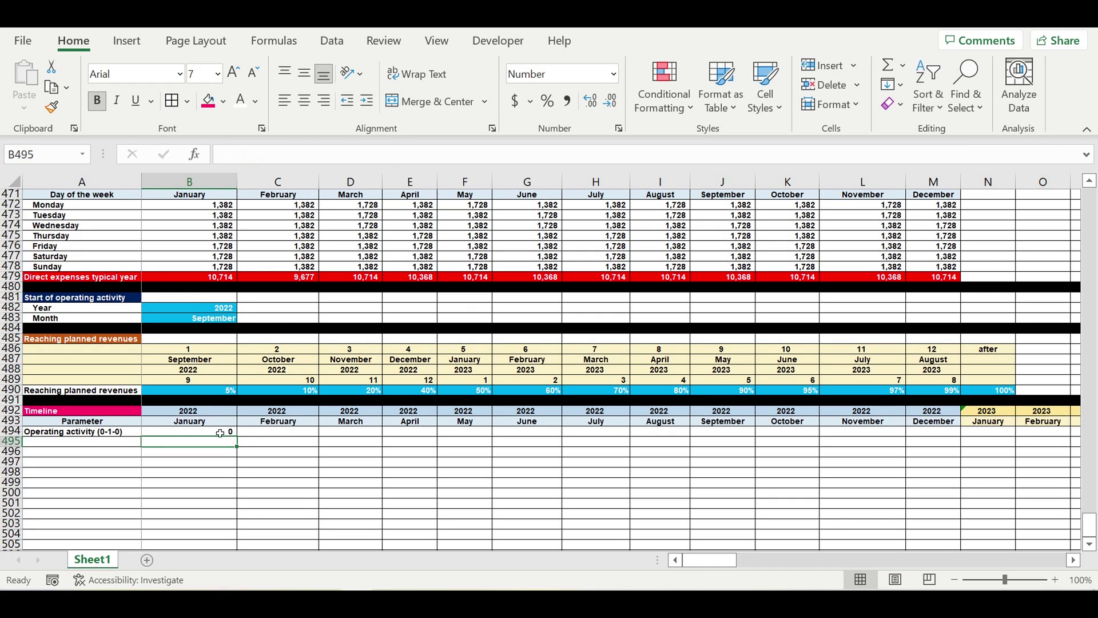
- Center the flag and fill it right across row 494 through DQ
left_click(220, 433)
left_click(304, 100)
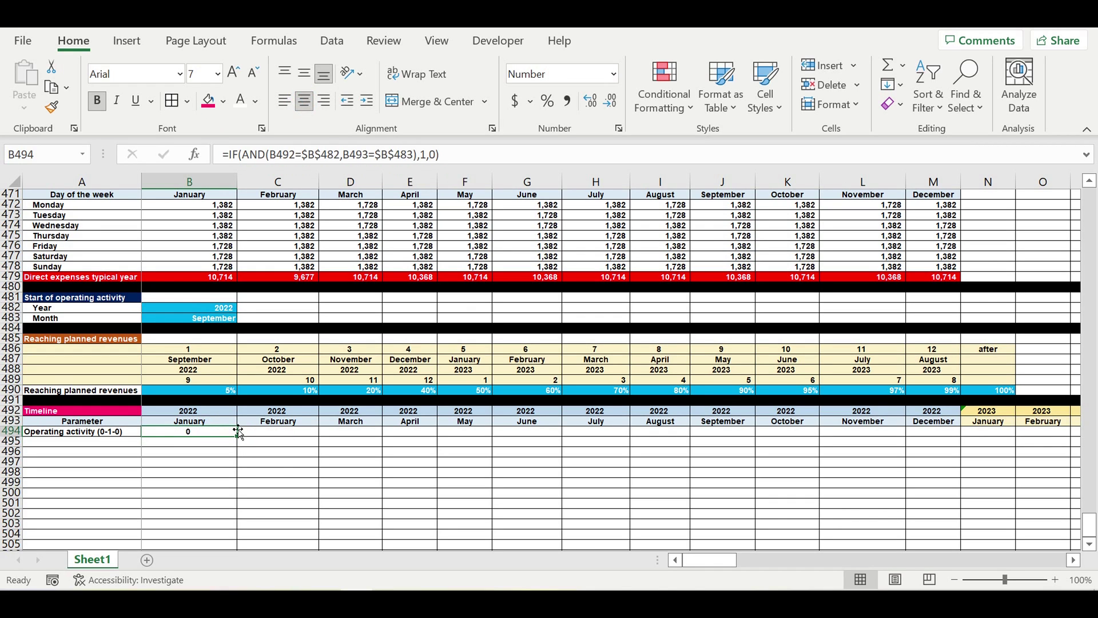
left_click_drag(239, 439, 938, 455)
left_click(730, 461)
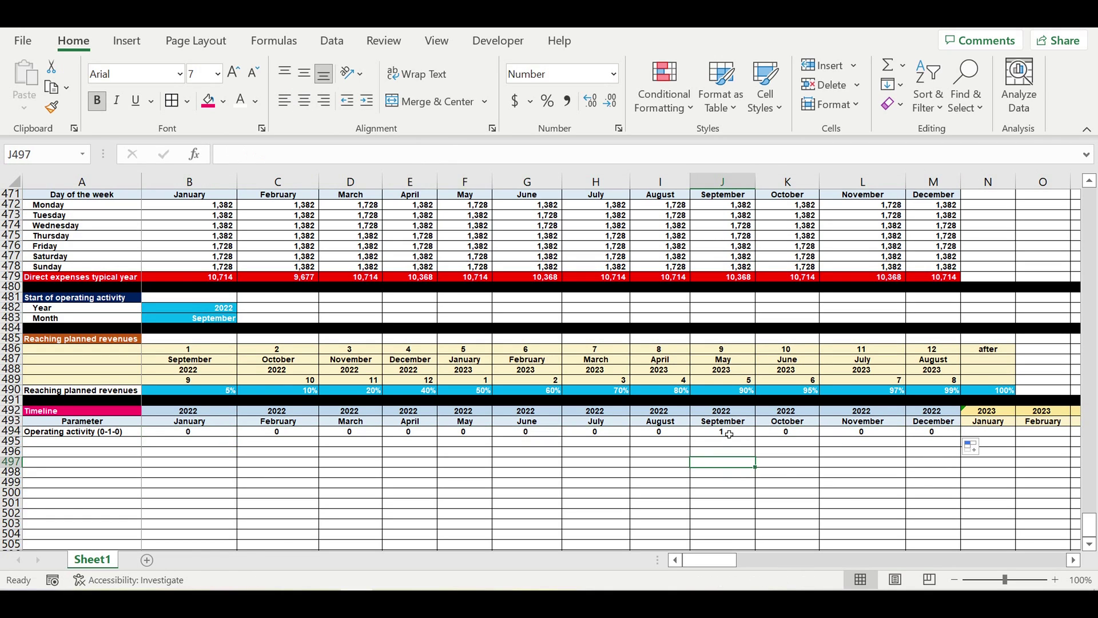
left_click(730, 433)
left_click_drag(760, 442, 960, 454)
left_click(838, 452)
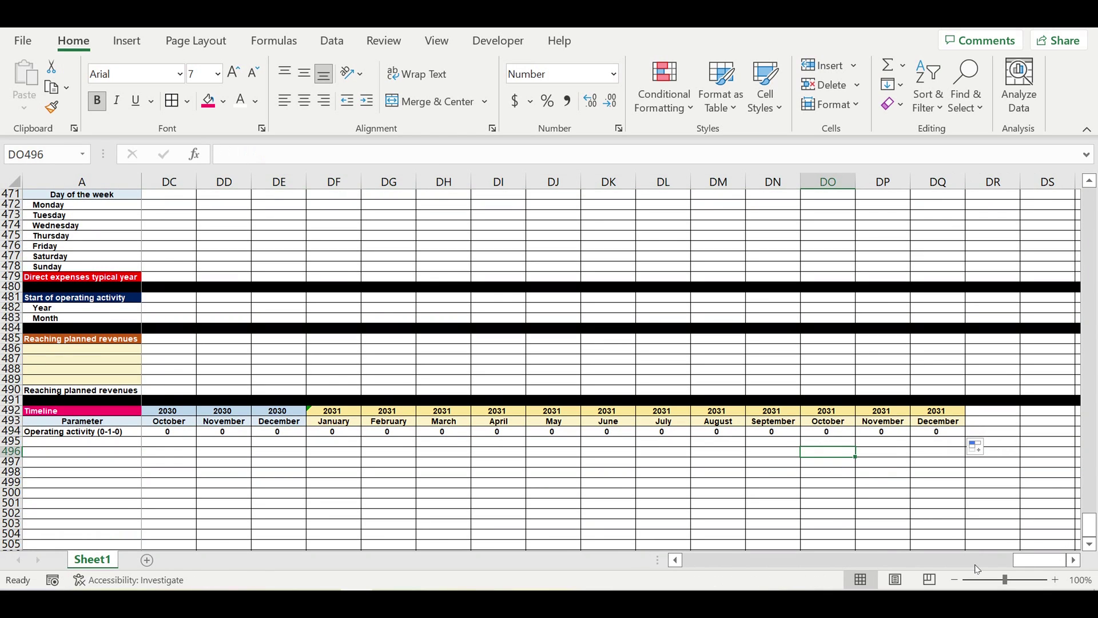
left_click_drag(1038, 559, 359, 559)
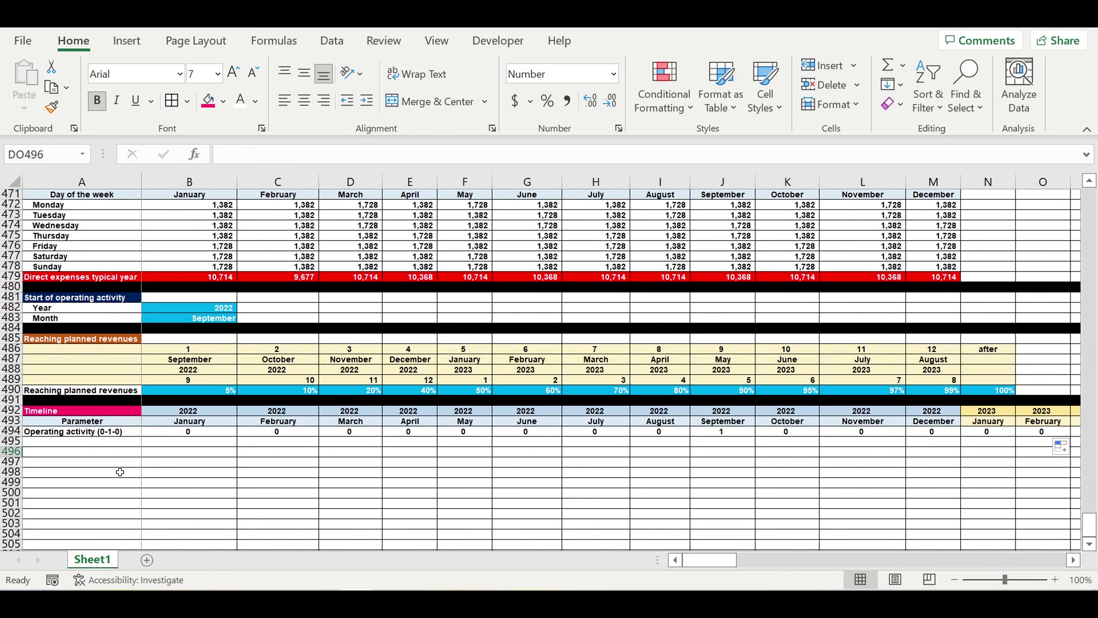
- Copy the label to A495 and rename it 'Operating activity (0-1-1)'
left_click(89, 432)
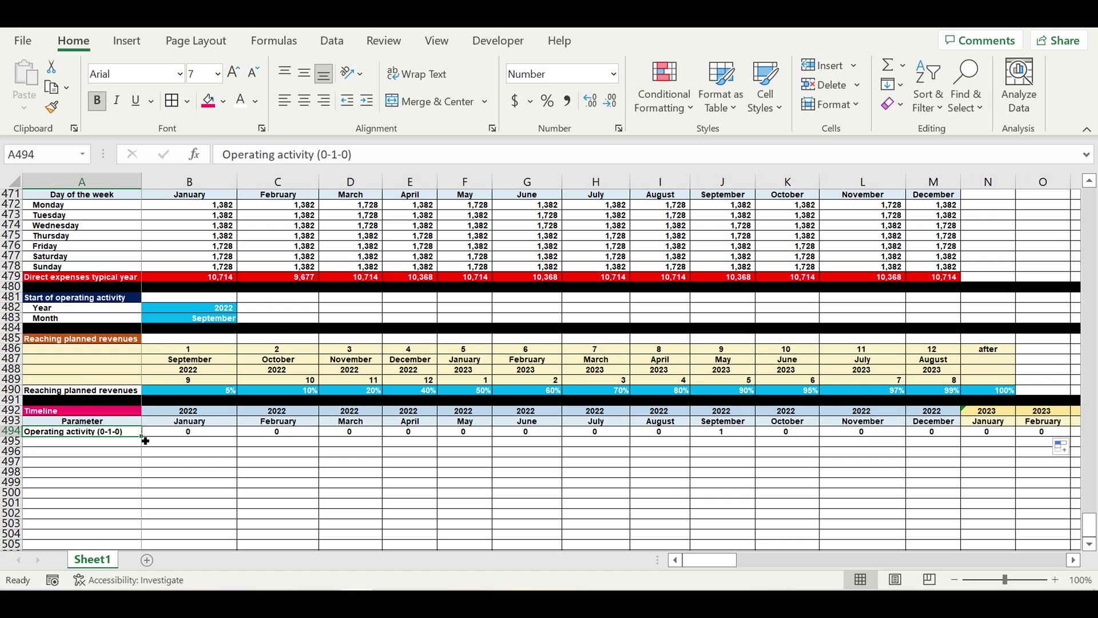
mouse_move(145, 440)
left_mouse_down()
mouse_move(140, 451)
mouse_move(125, 442)
left_mouse_up()
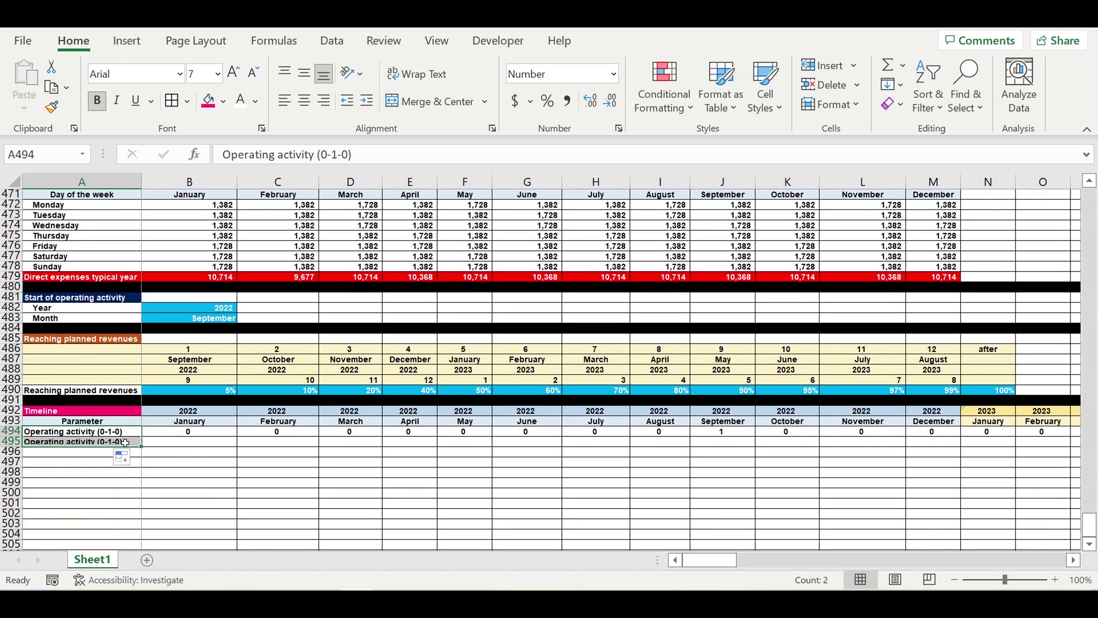
left_click(122, 441)
left_click(351, 155)
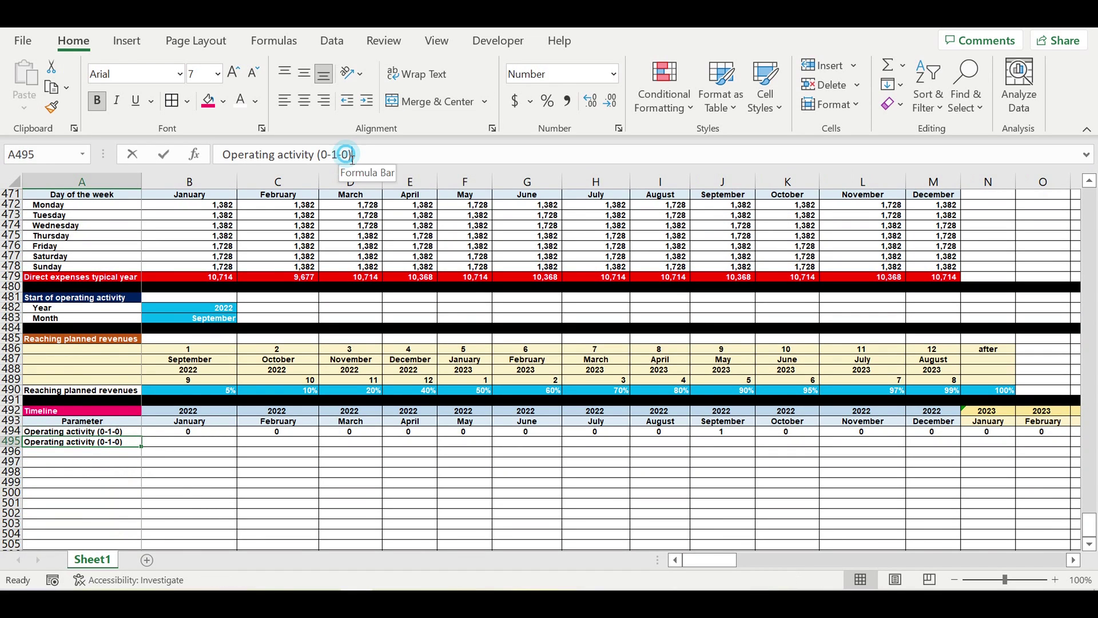
double_click(347, 155)
type("1")
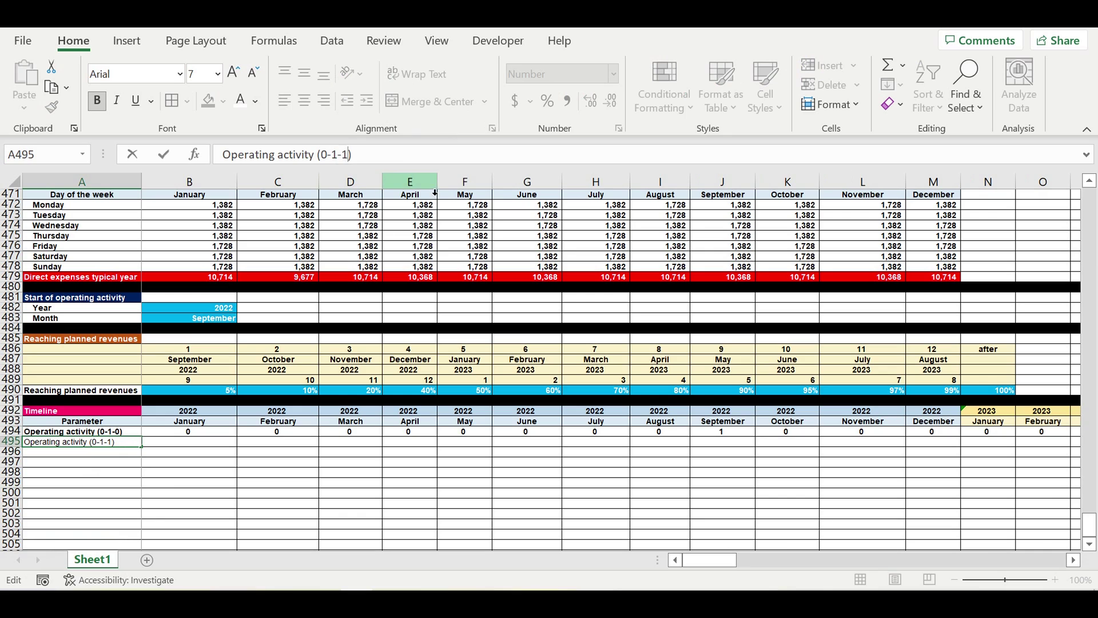
key("Return")
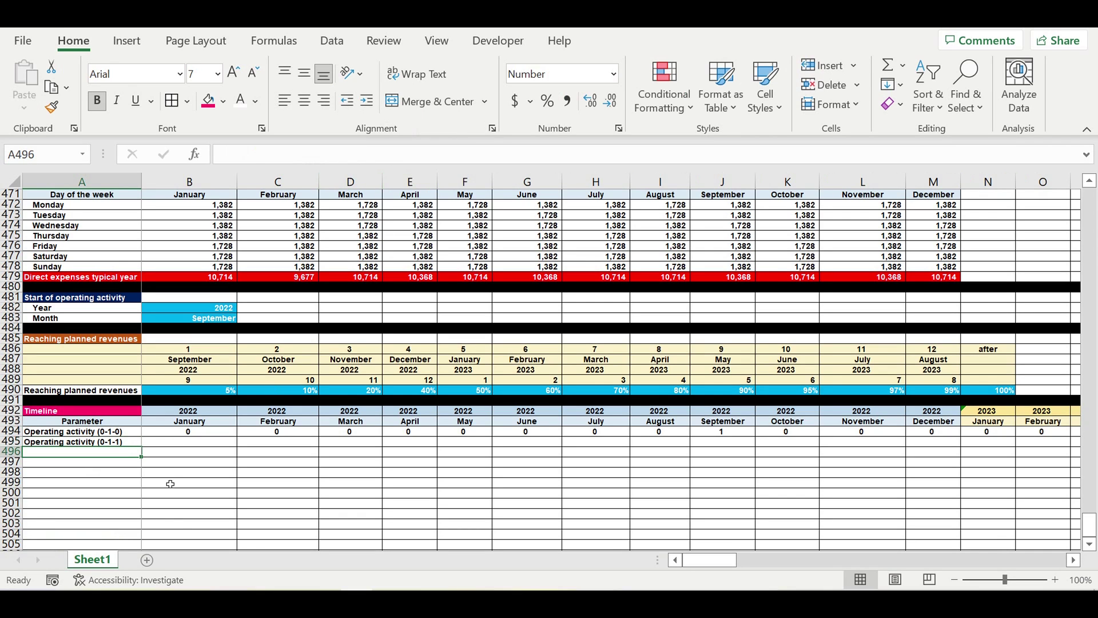
- Set B495 to =B494 as the first month's running value
left_click(171, 484)
left_click(106, 442)
left_click(191, 432)
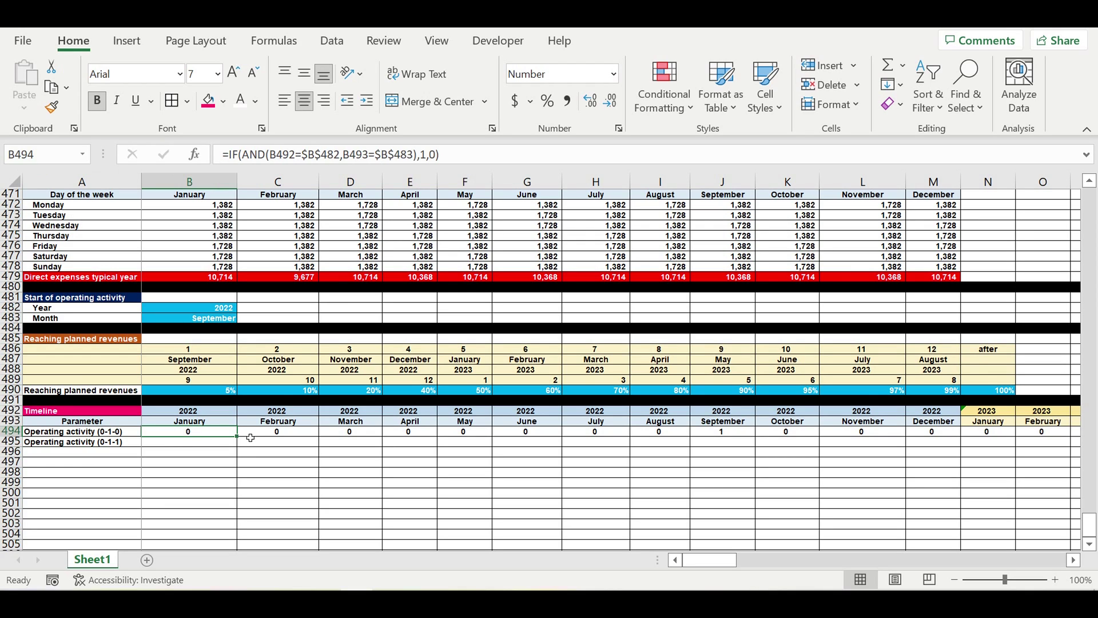
left_click(220, 470)
left_click(214, 442)
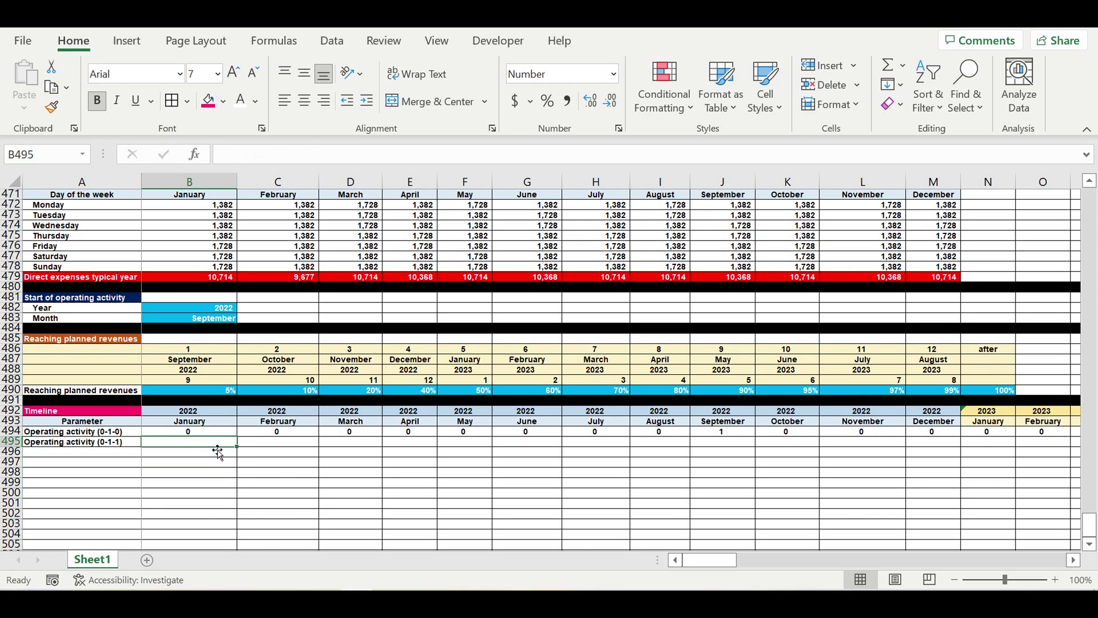
type("=")
left_click(202, 432)
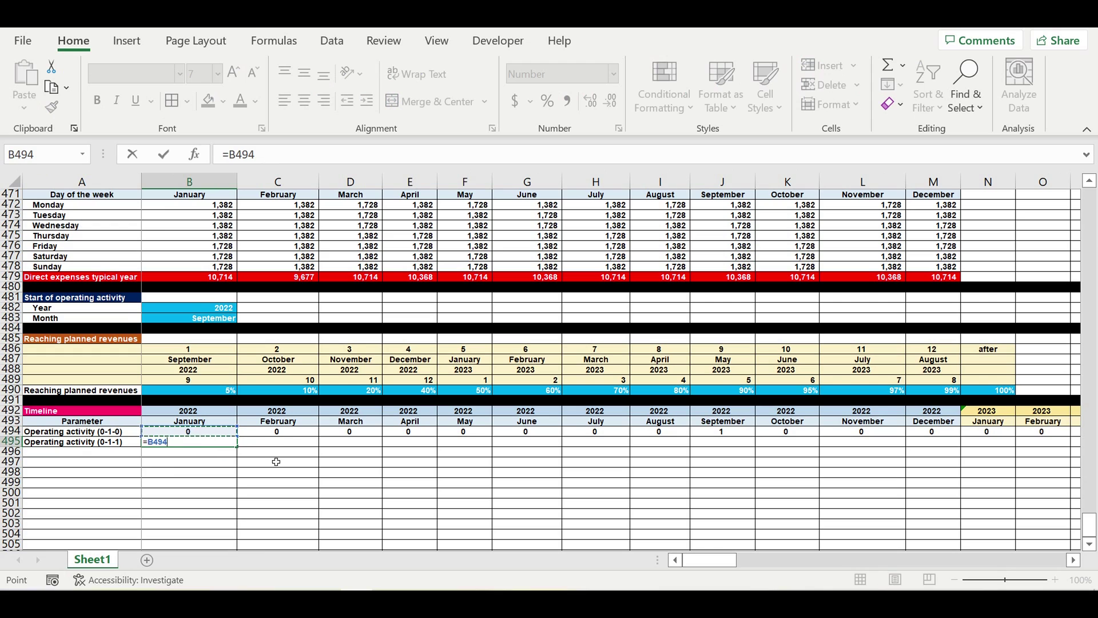
key("ctrl+Return")
- Enter the running total =B495+C494 in C495
left_click(286, 445)
type("=")
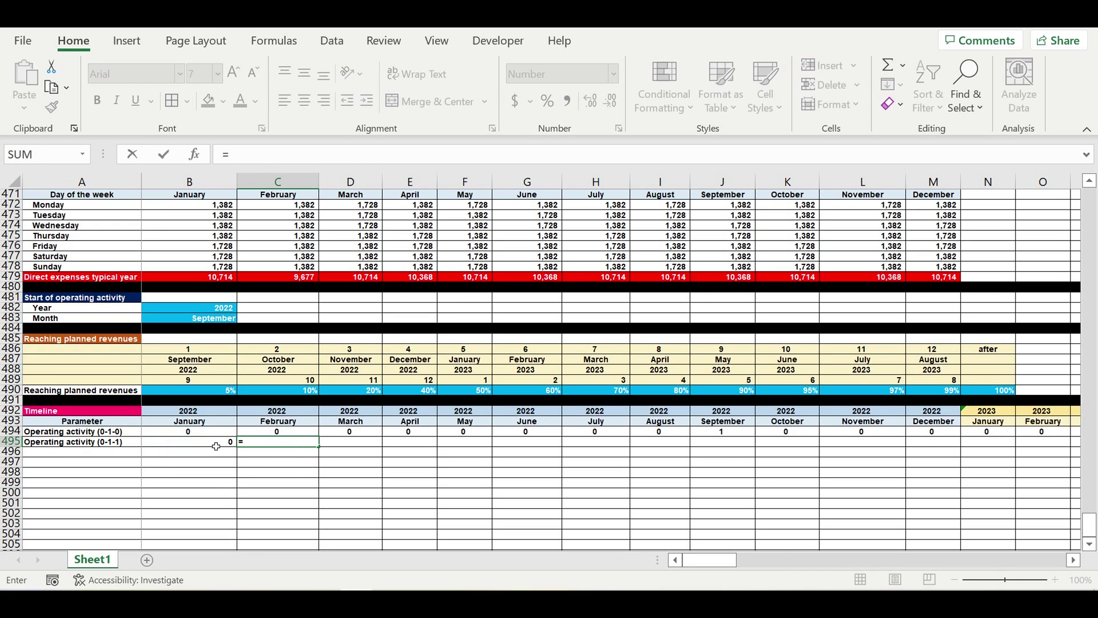
left_click(216, 446)
type("+")
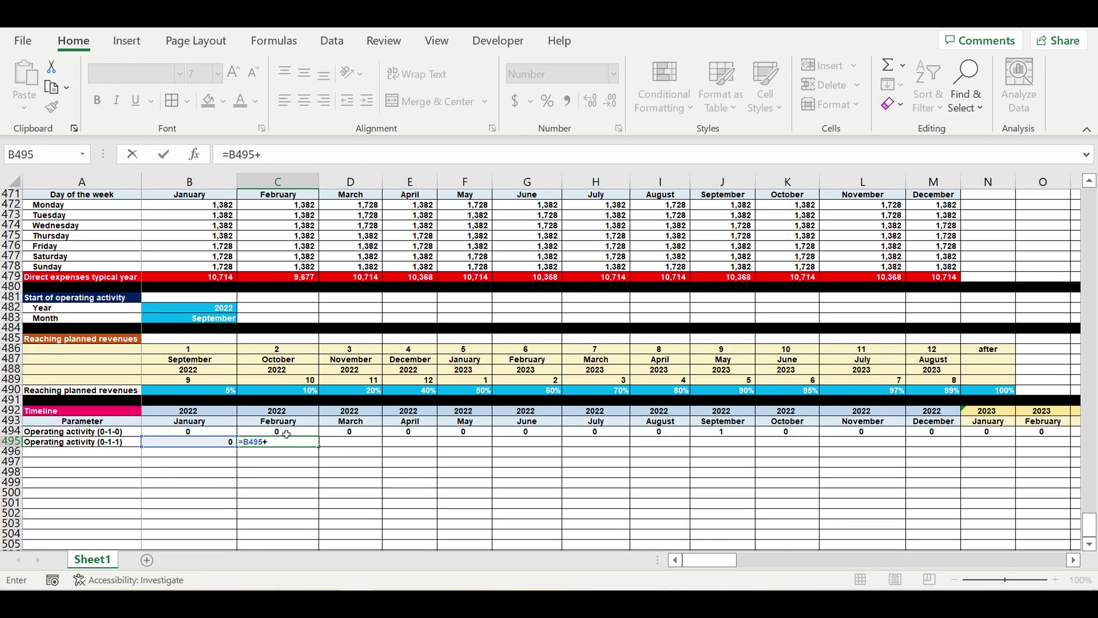
left_click(287, 433)
key("Return")
left_click(279, 442)
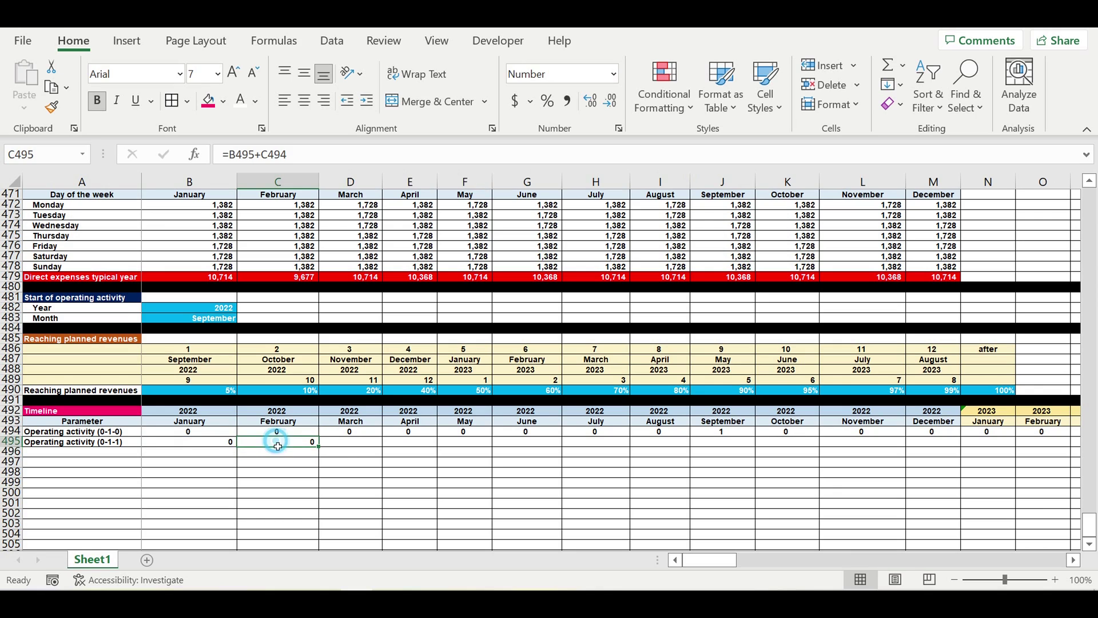
- Fill the running total formula right along row 495
left_click(229, 445)
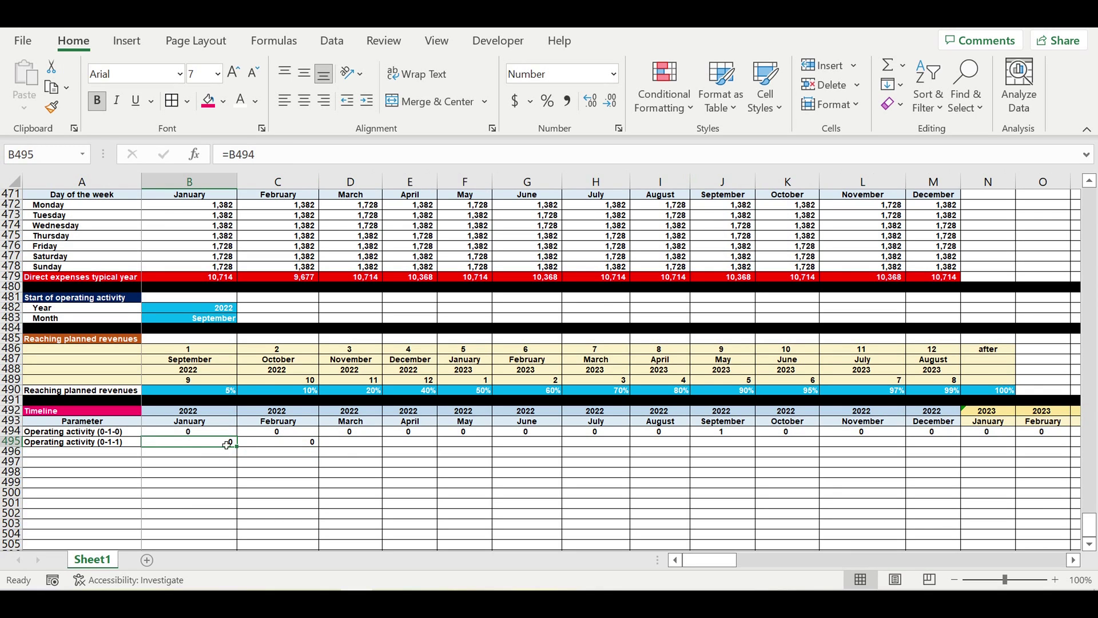
left_click_drag(236, 446, 909, 449)
left_click(312, 443)
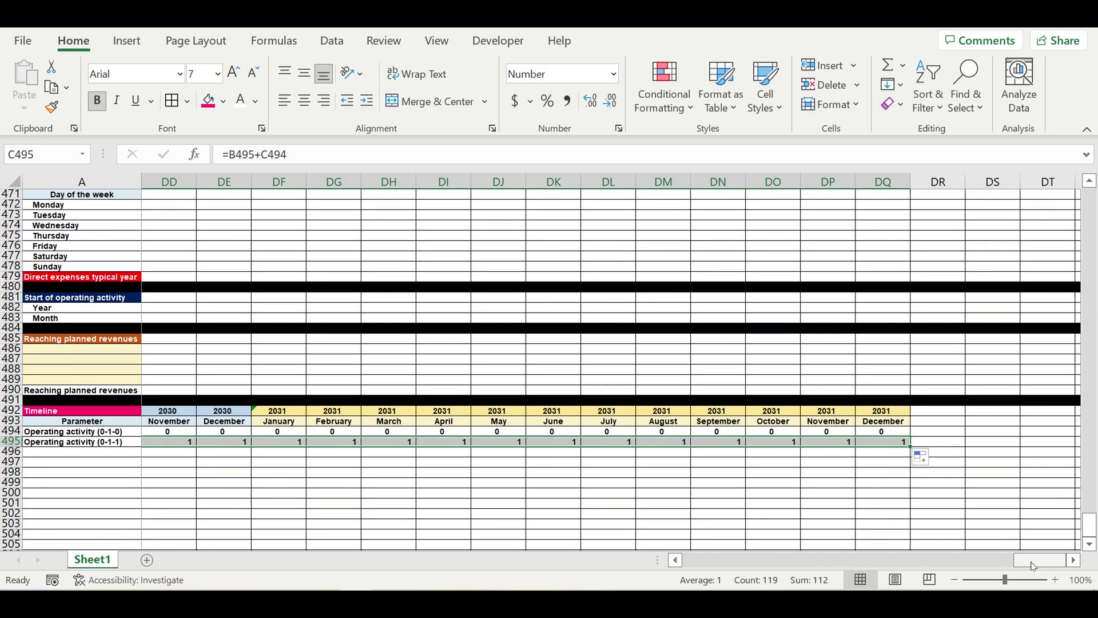
left_click_drag(1038, 559, 572, 560)
left_click(417, 492)
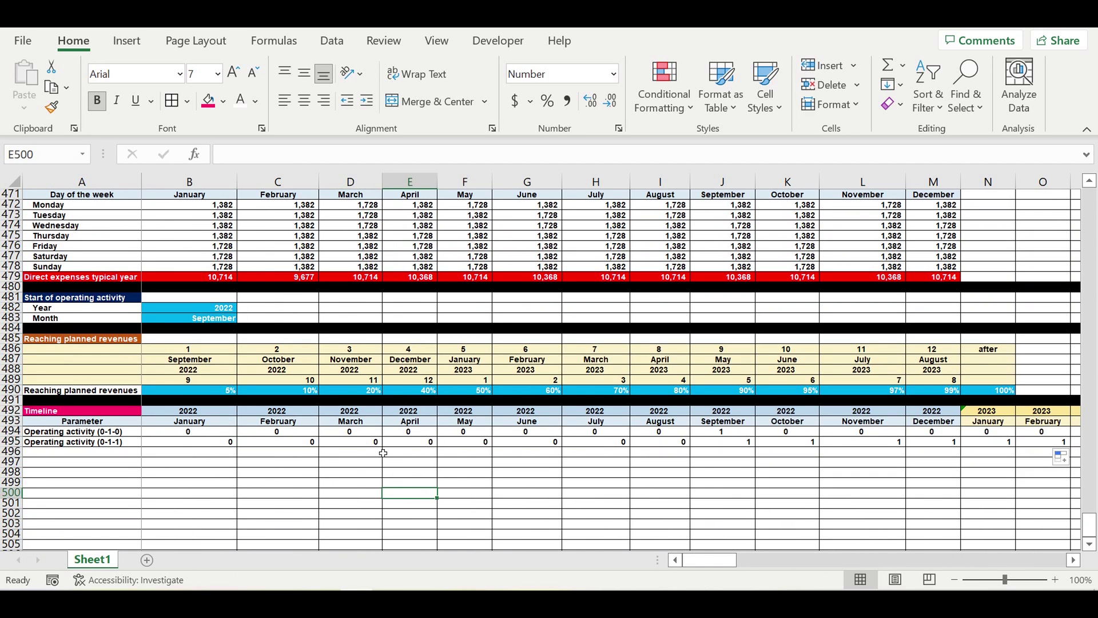
- Review the ramp-up month numbers and coefficients 5%, 10%, 20%, 40%, 50%, 60%
left_click_drag(195, 351, 924, 356)
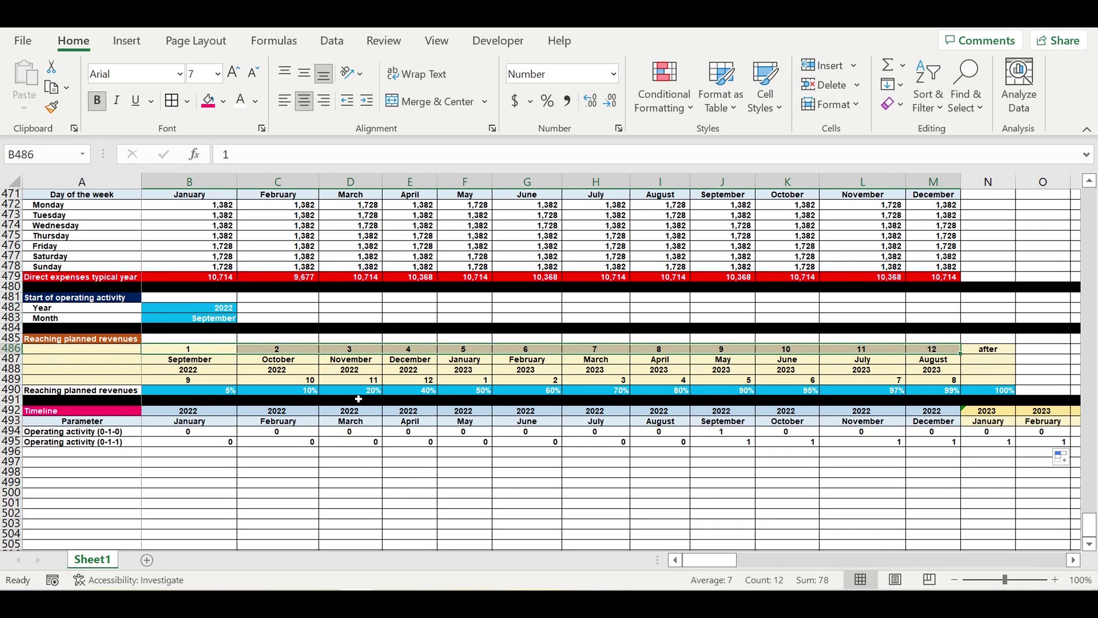
left_click(216, 395)
left_click(280, 391)
left_click(349, 391)
left_click(410, 393)
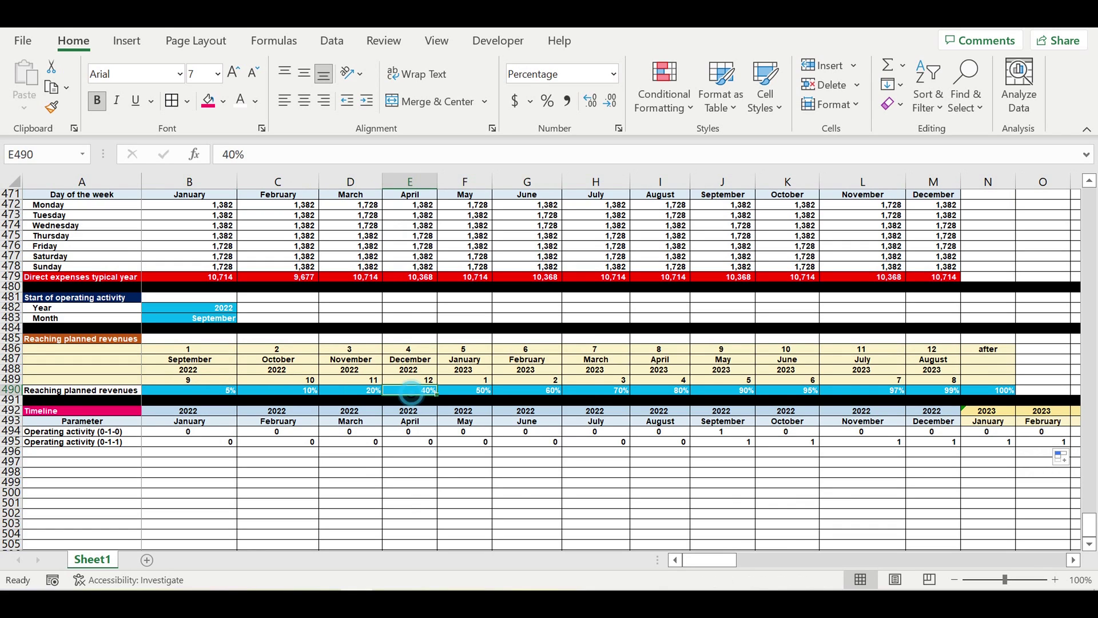
left_click(465, 393)
left_click(527, 394)
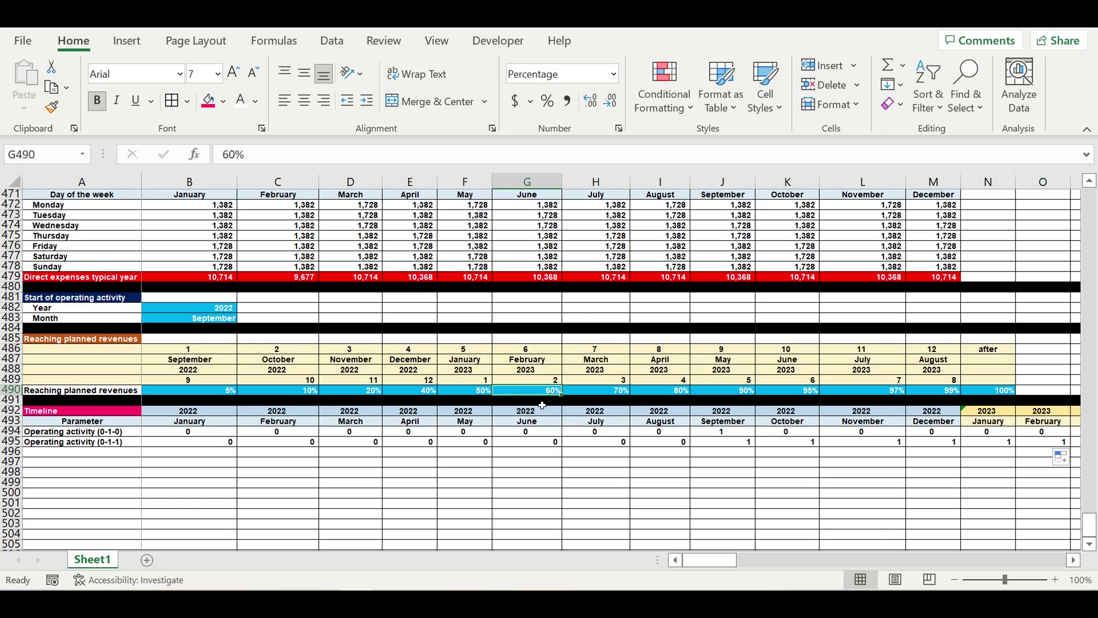
- Compare September–November 2022 operating activity values with the 5%, 10% and 20% coefficients
left_click(732, 444)
left_click(787, 446)
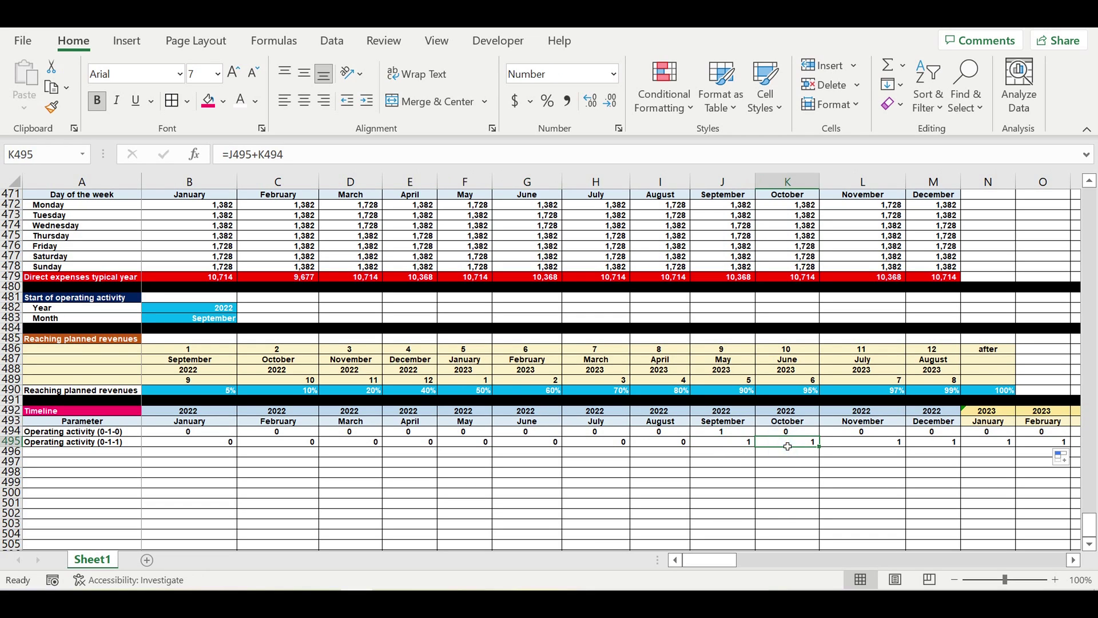
left_click(856, 443)
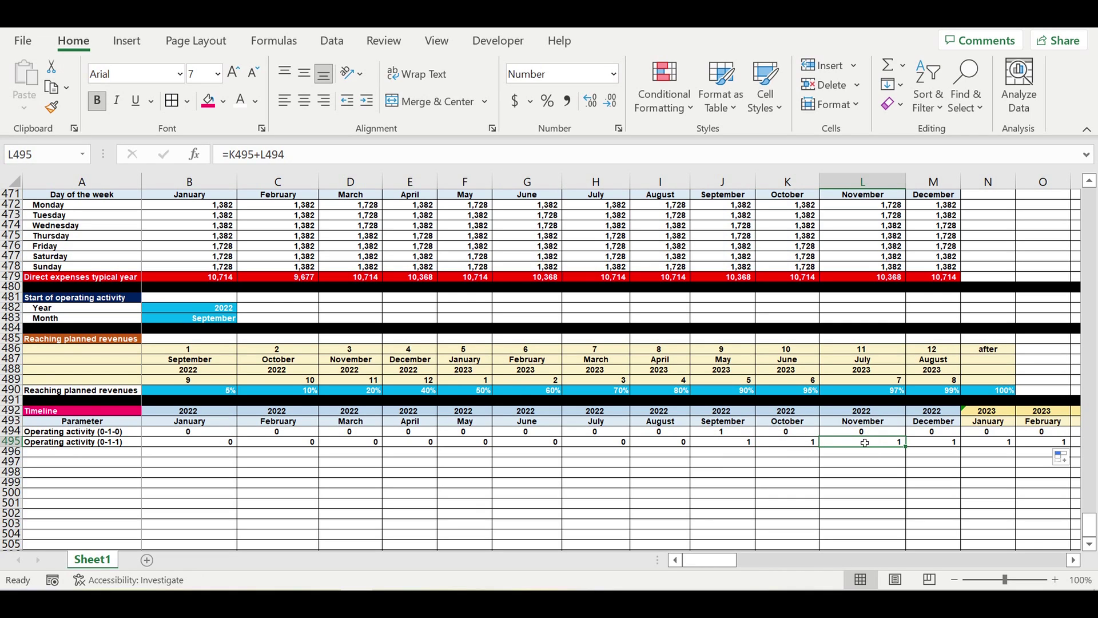
left_click(212, 389)
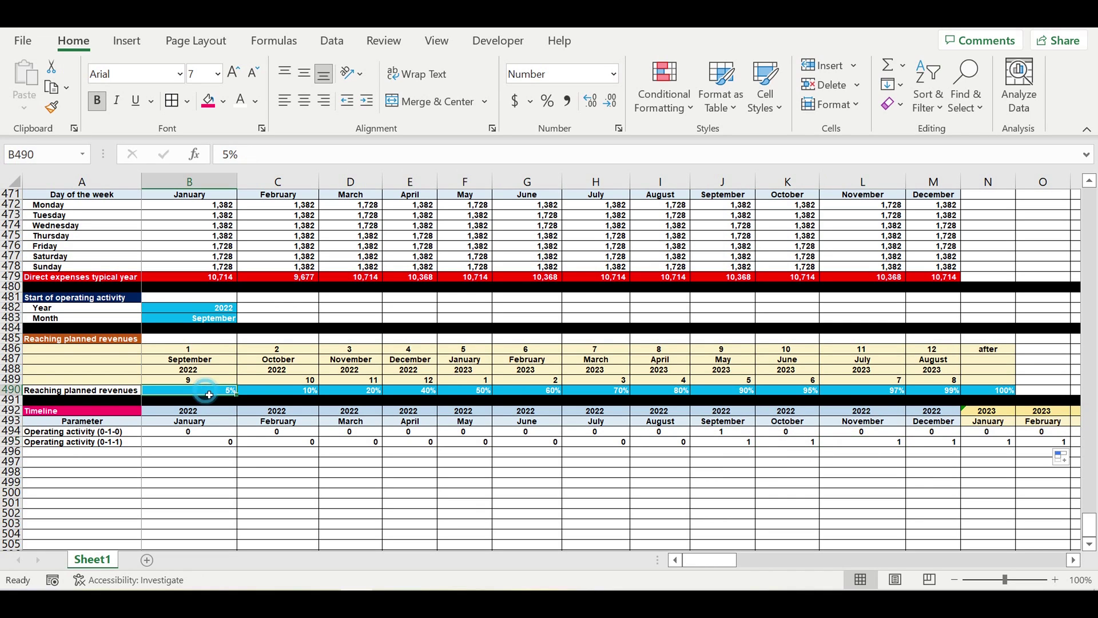
left_click(727, 445)
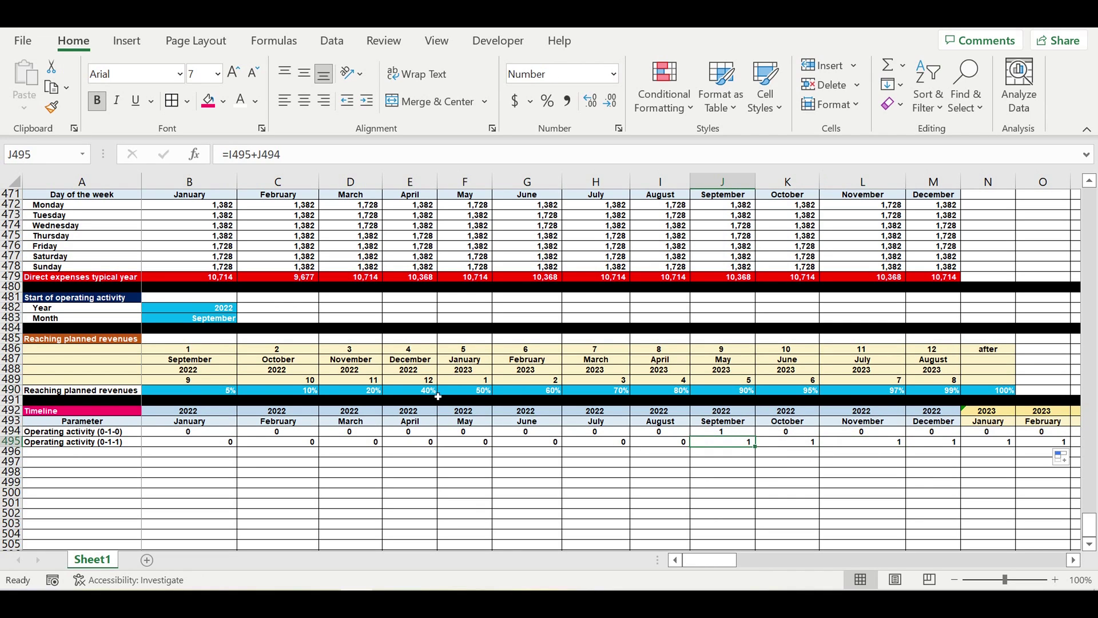
left_click(304, 395)
left_click(803, 446)
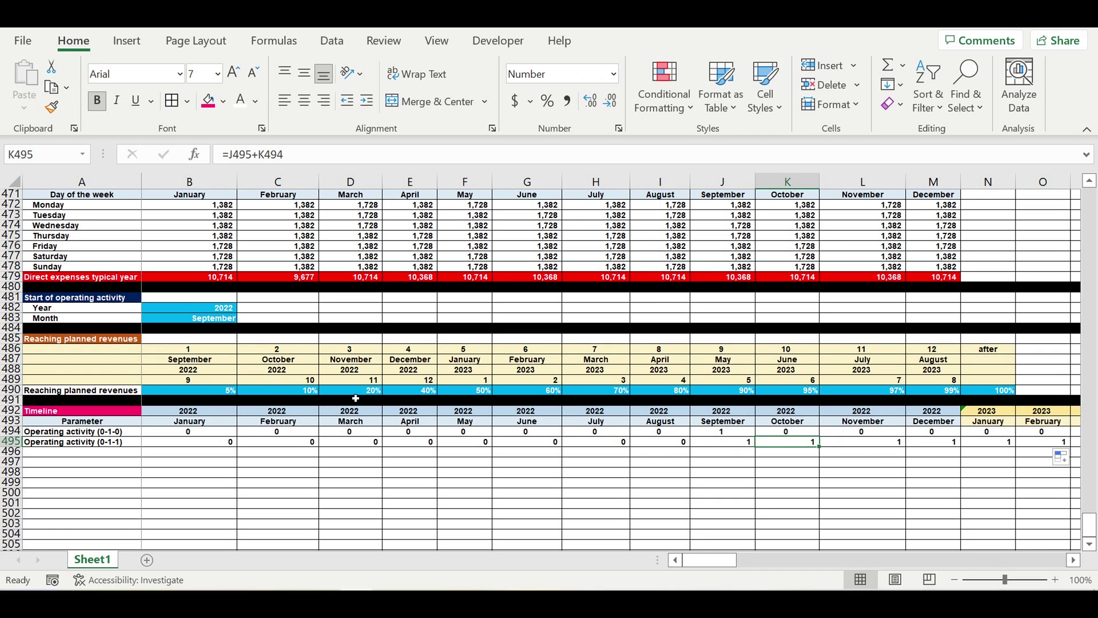
left_click(355, 393)
left_click(863, 446)
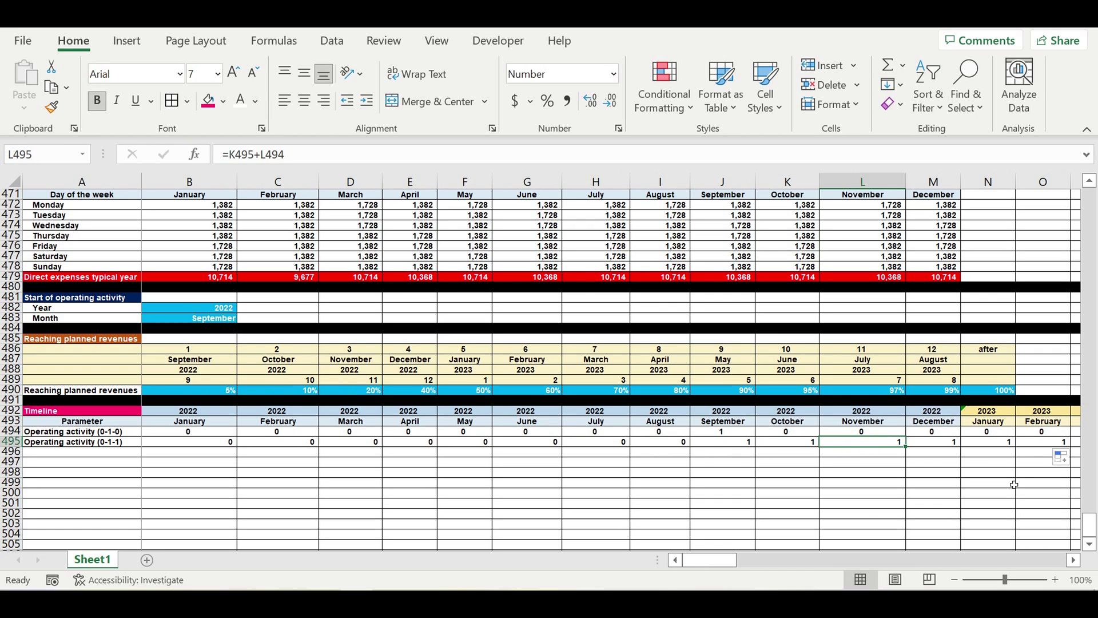
left_click(373, 472)
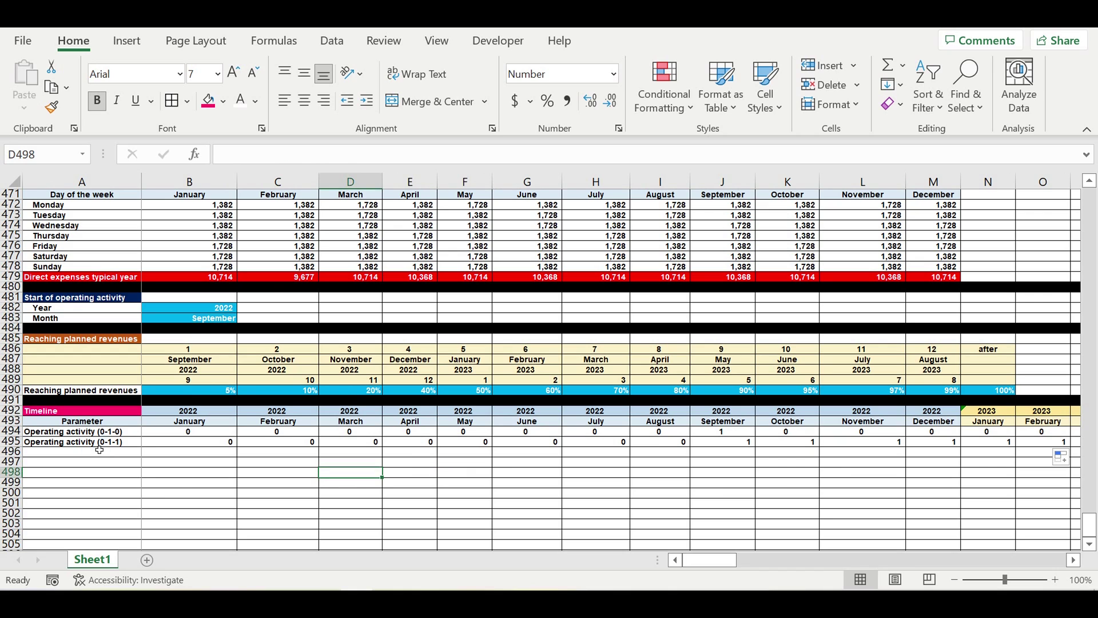
left_click(97, 441)
- Copy the label to A496 and rename it 'Operating activity (0-1-2)'
left_click_drag(141, 446, 131, 453)
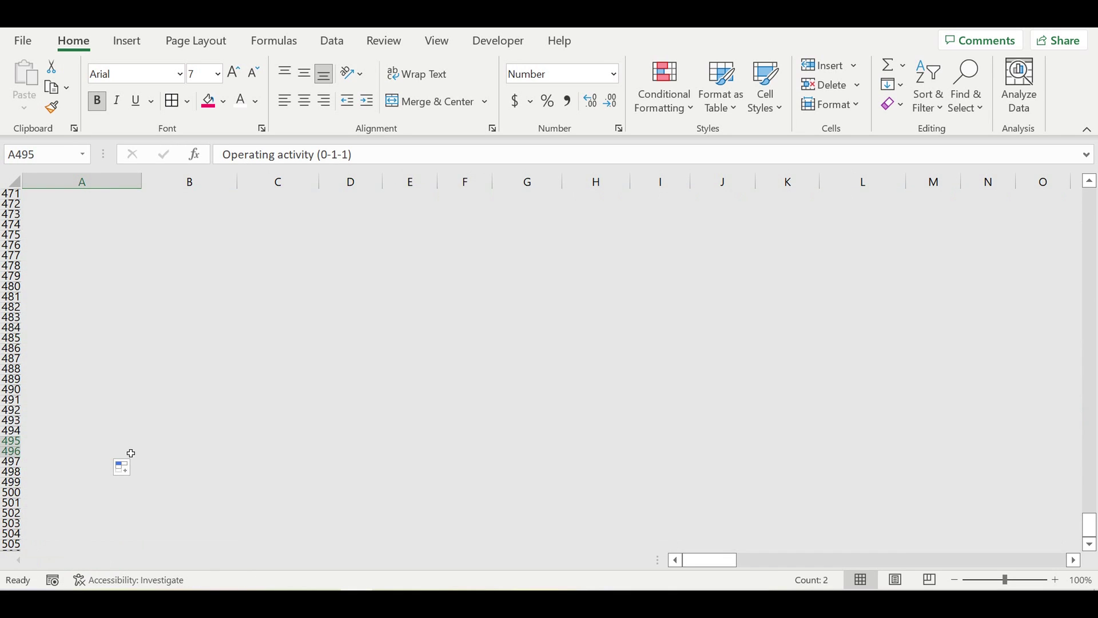
left_click(131, 453)
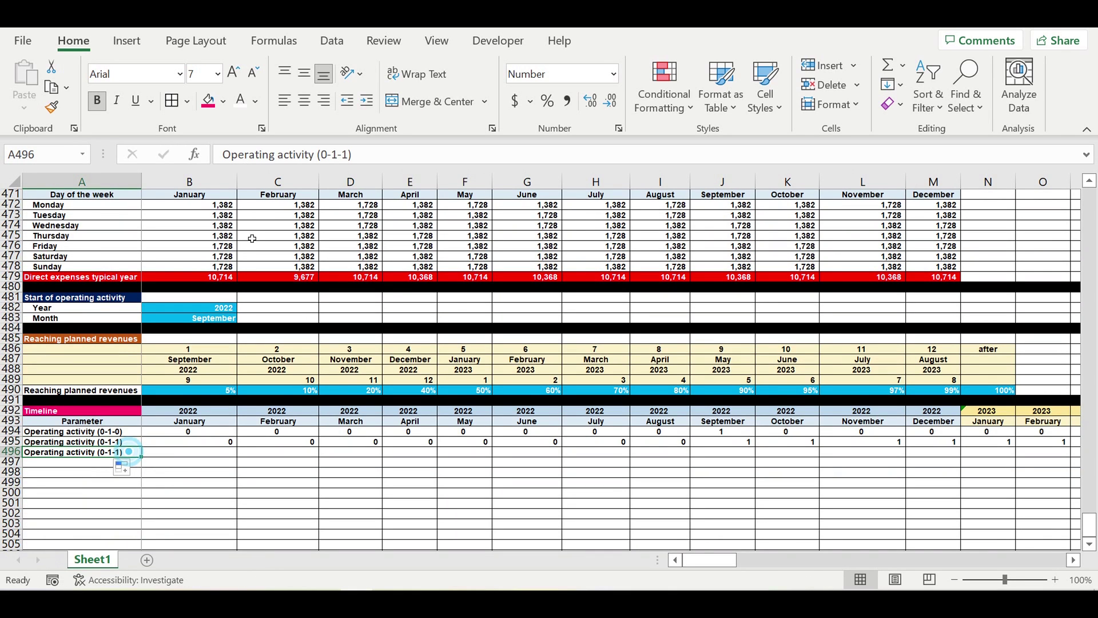
left_click(351, 155)
key("BackSpace")
type("2")
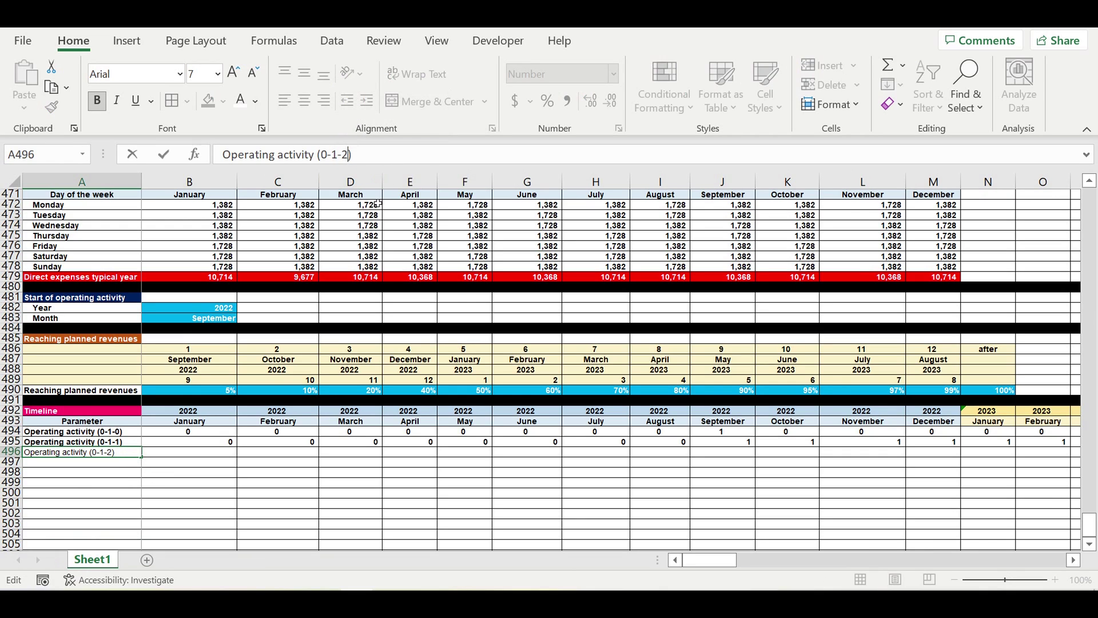
key("Return")
- Enter =B495 in B496 and the running count =B496+C495 in C496
left_click(287, 461)
left_click(206, 451)
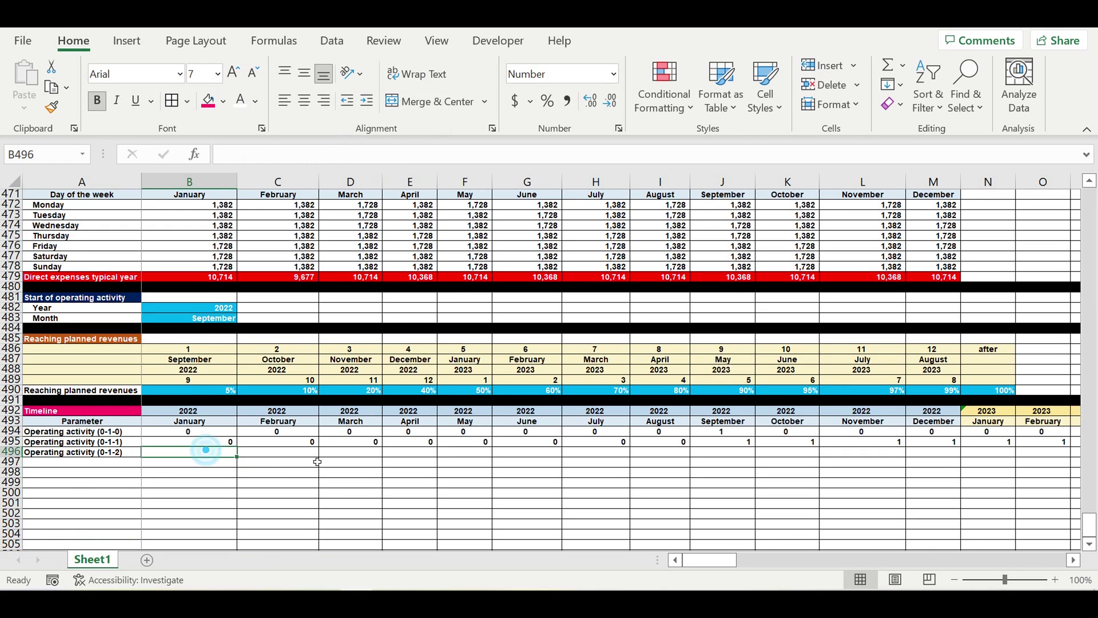
type("=")
left_click(221, 443)
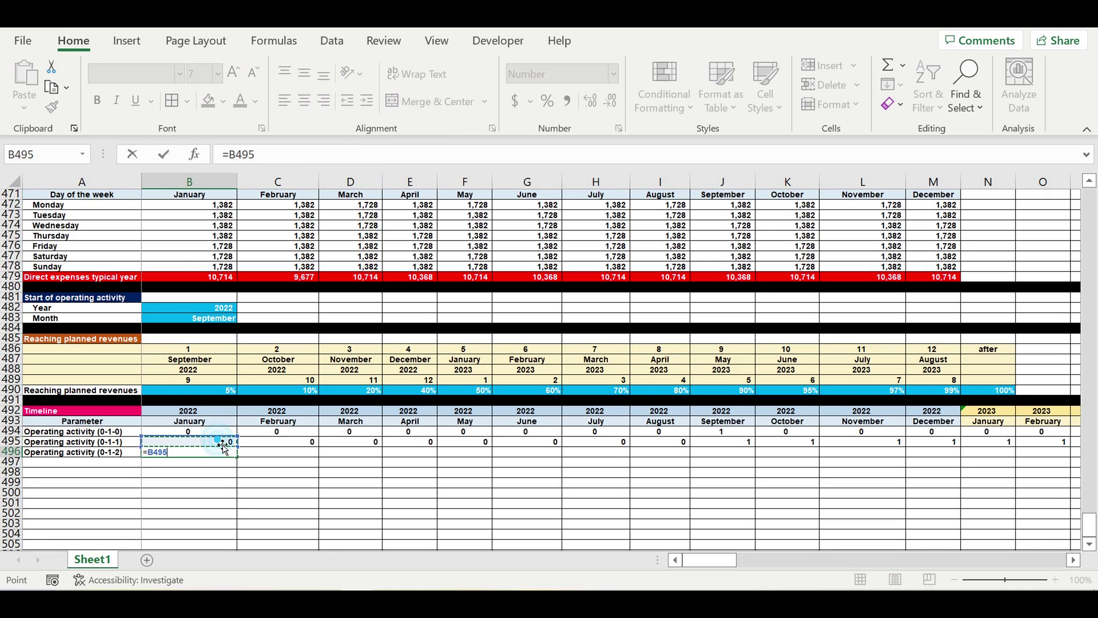
key("Tab")
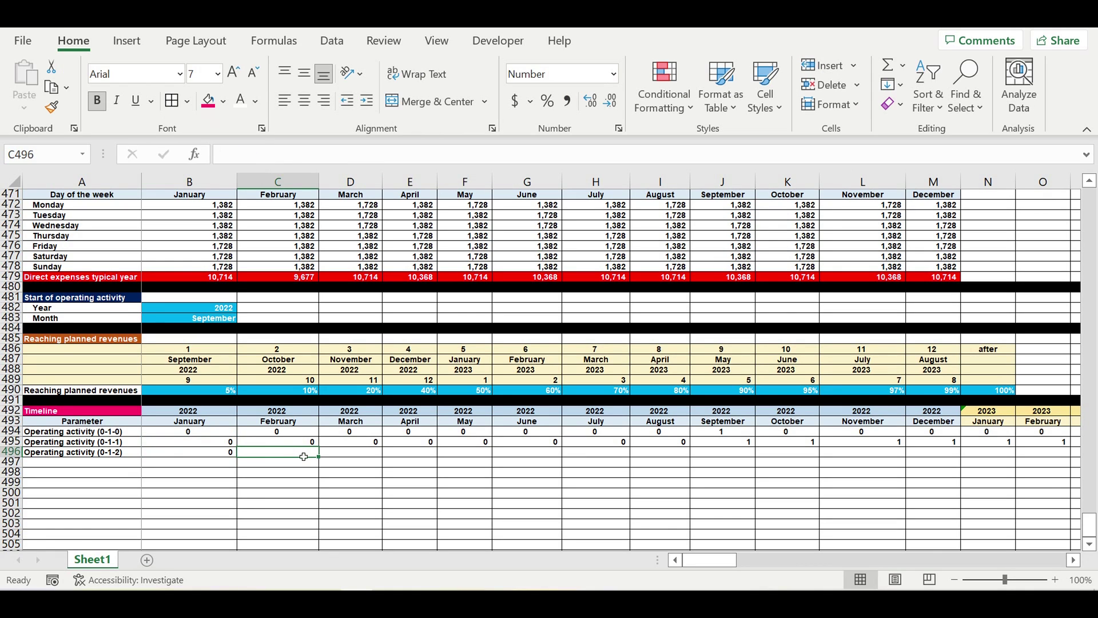
type("=")
left_click(220, 452)
type("+")
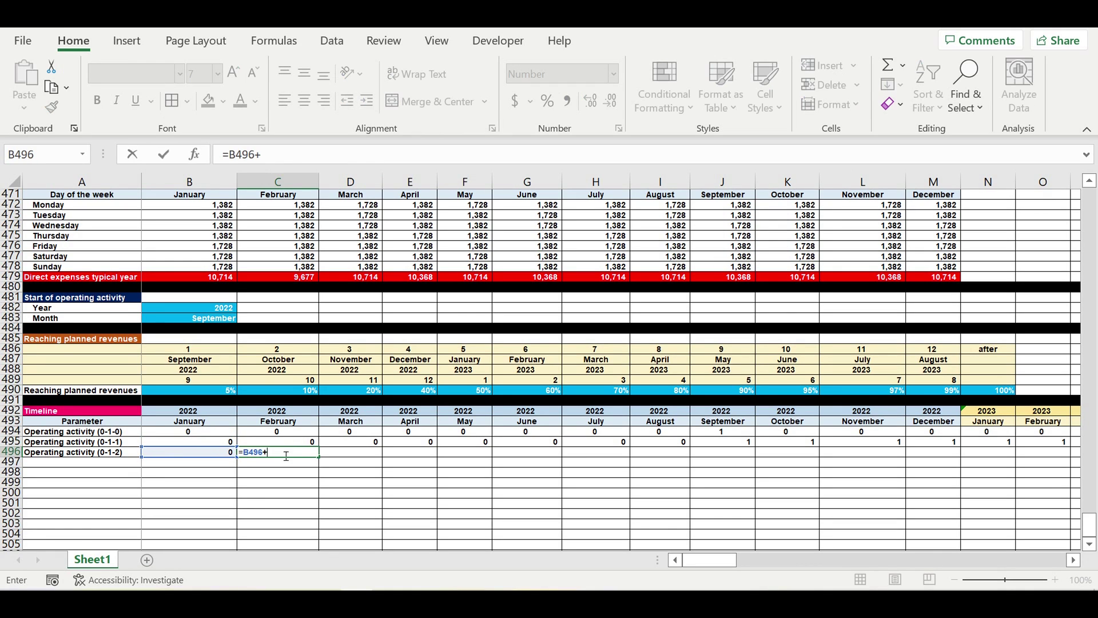
left_click(300, 442)
key("Return")
- Fill the month count across row 496 through December 2031
left_click(298, 455)
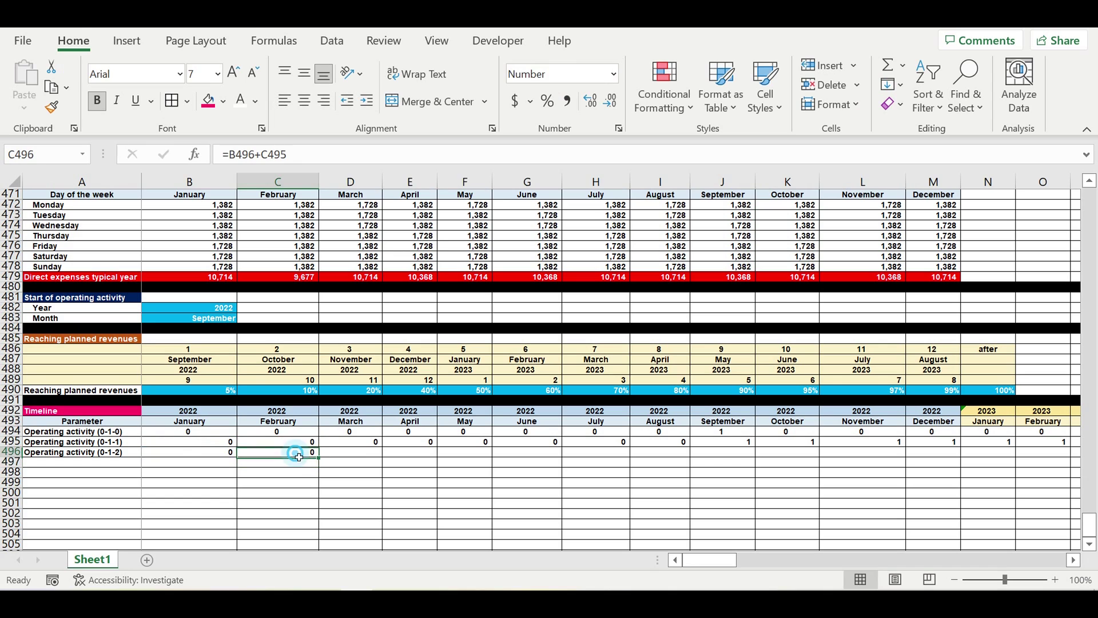
left_click_drag(325, 461, 811, 462)
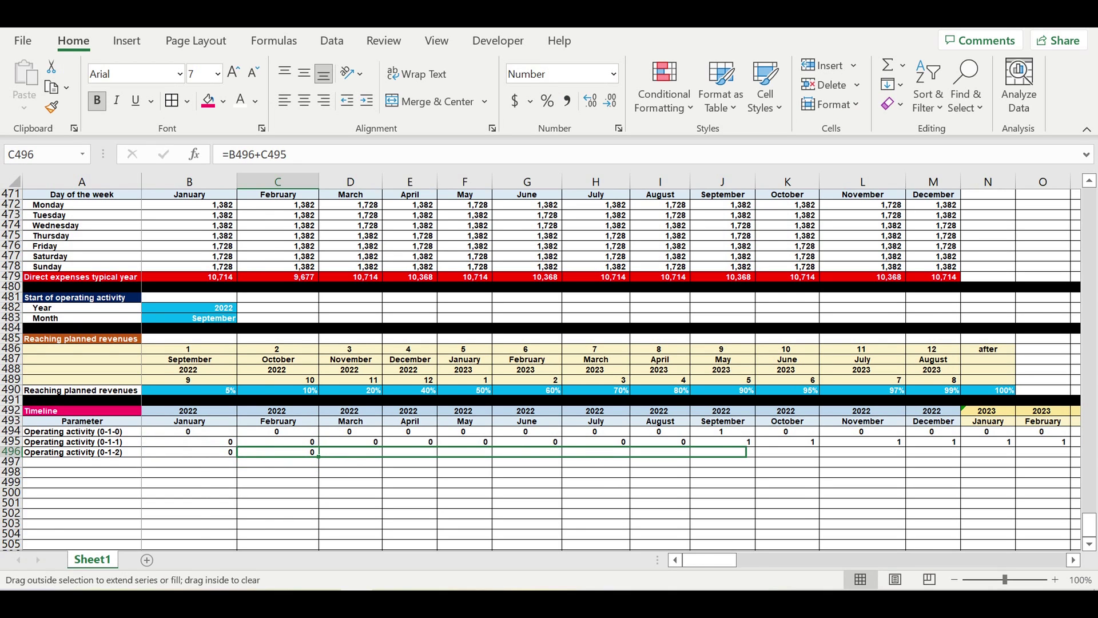
left_click_drag(743, 456, 1000, 456)
left_click_drag(1075, 481, 934, 489)
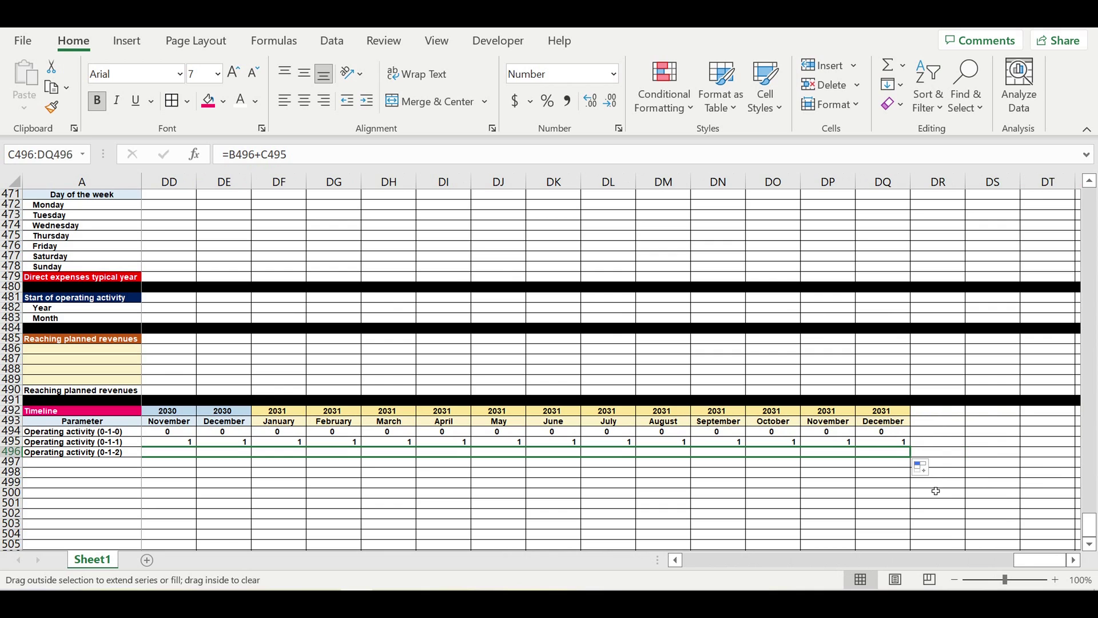
left_click(938, 492)
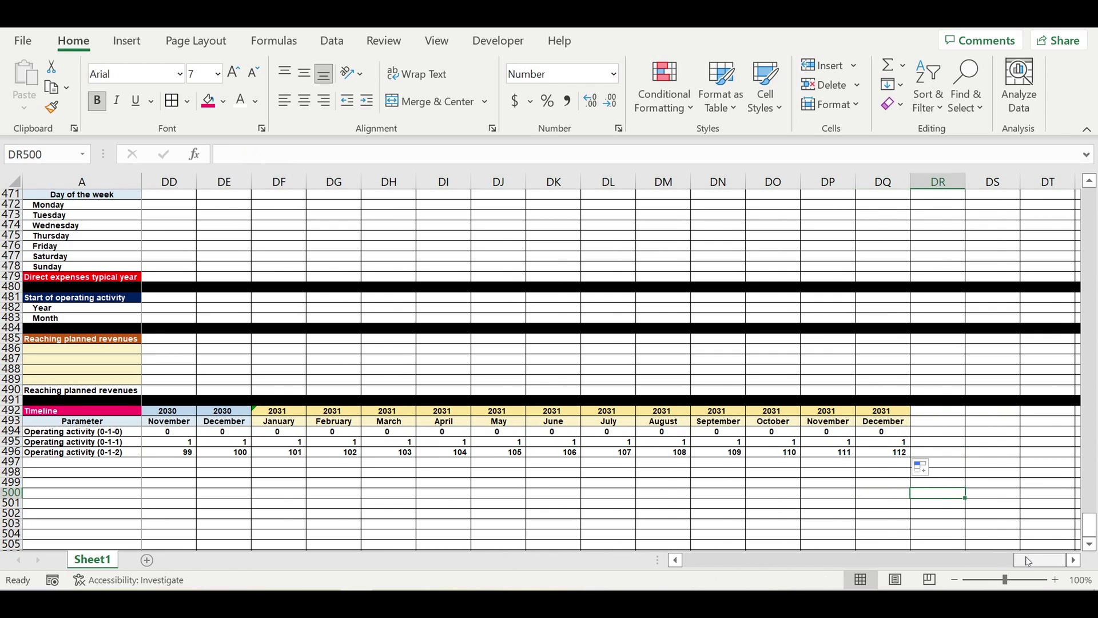
left_click_drag(1035, 559, 511, 564)
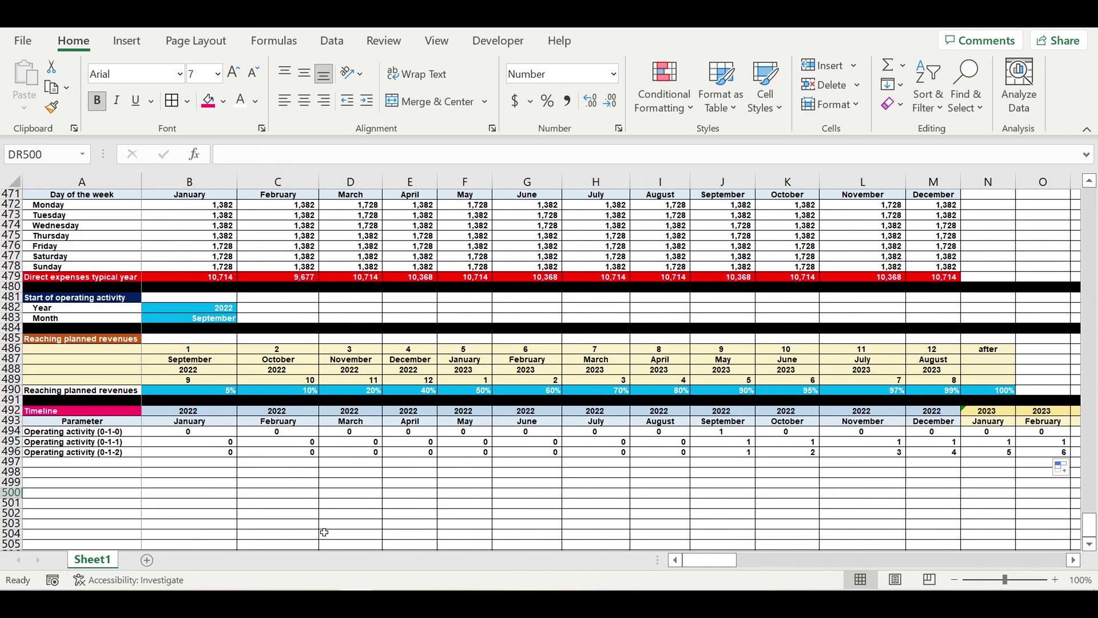
- Check the September and October month counts against the 5% and 10% coefficients
left_click(314, 522)
left_click(108, 484)
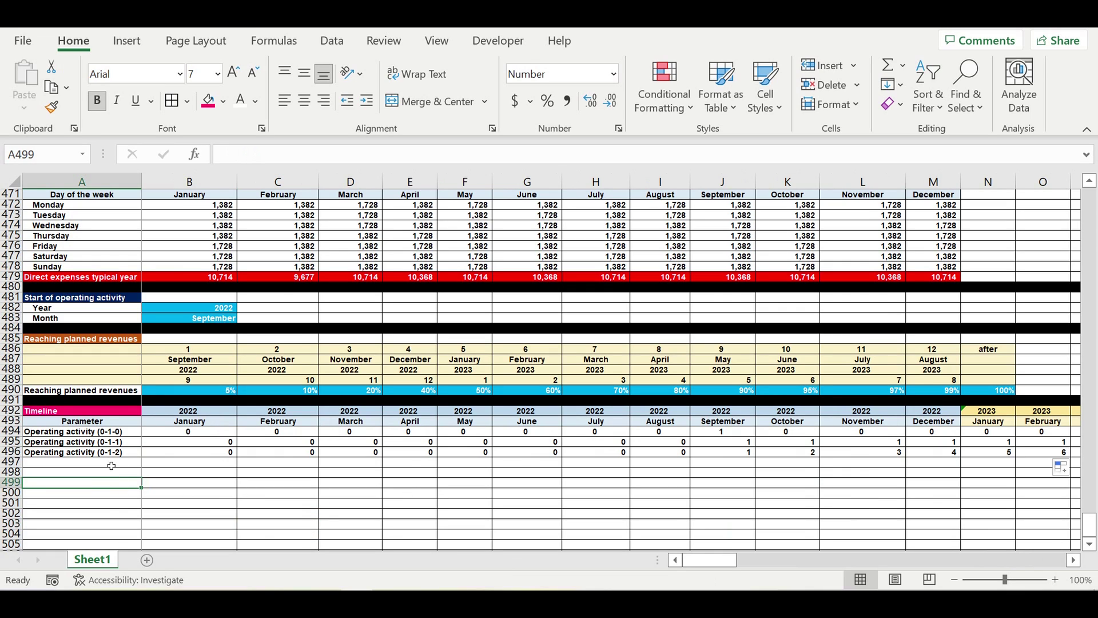
left_click(110, 465)
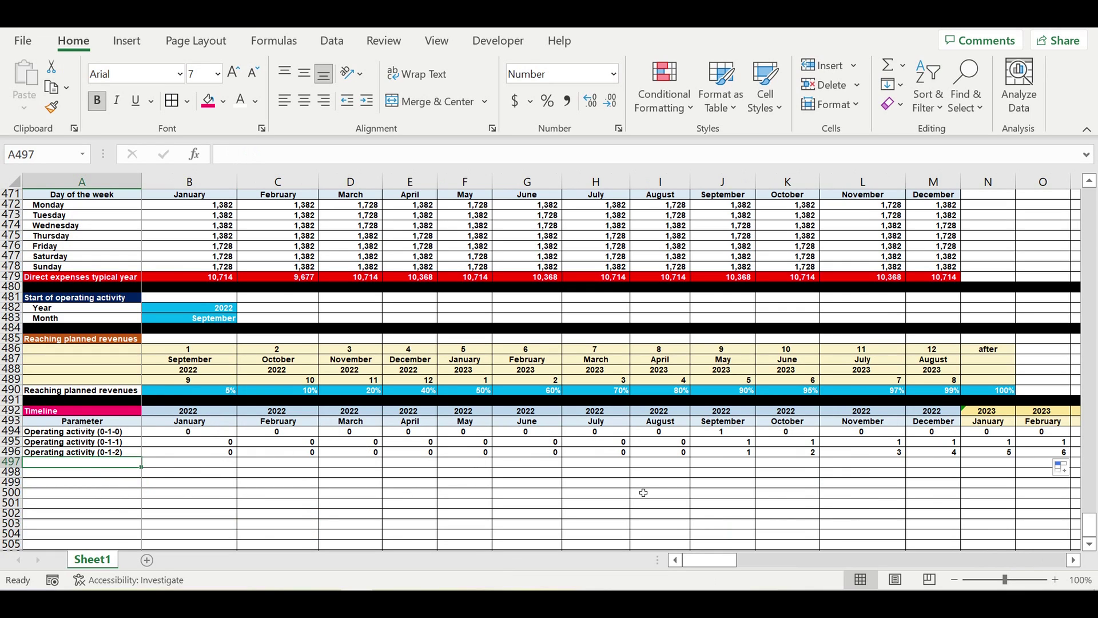
left_click(796, 510)
left_click(724, 453)
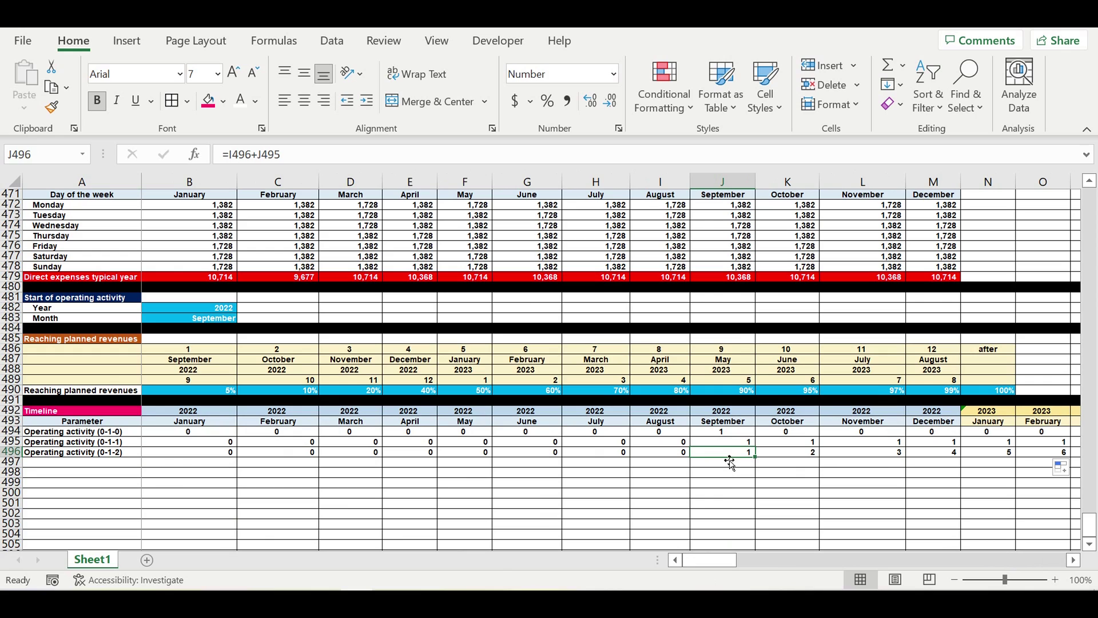
left_click(218, 390)
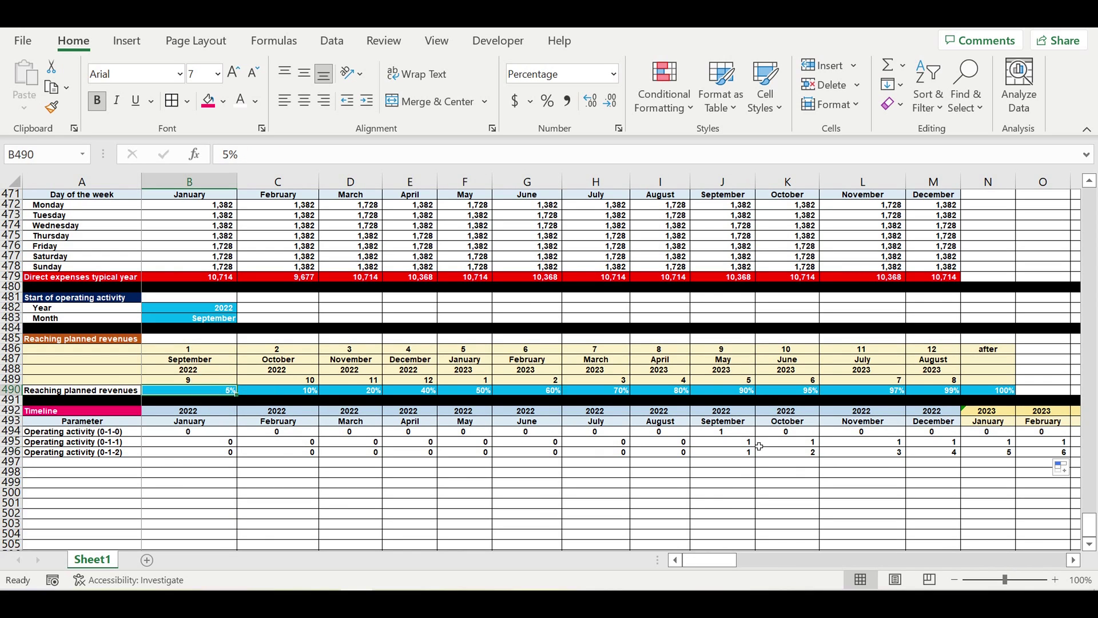
left_click(727, 455)
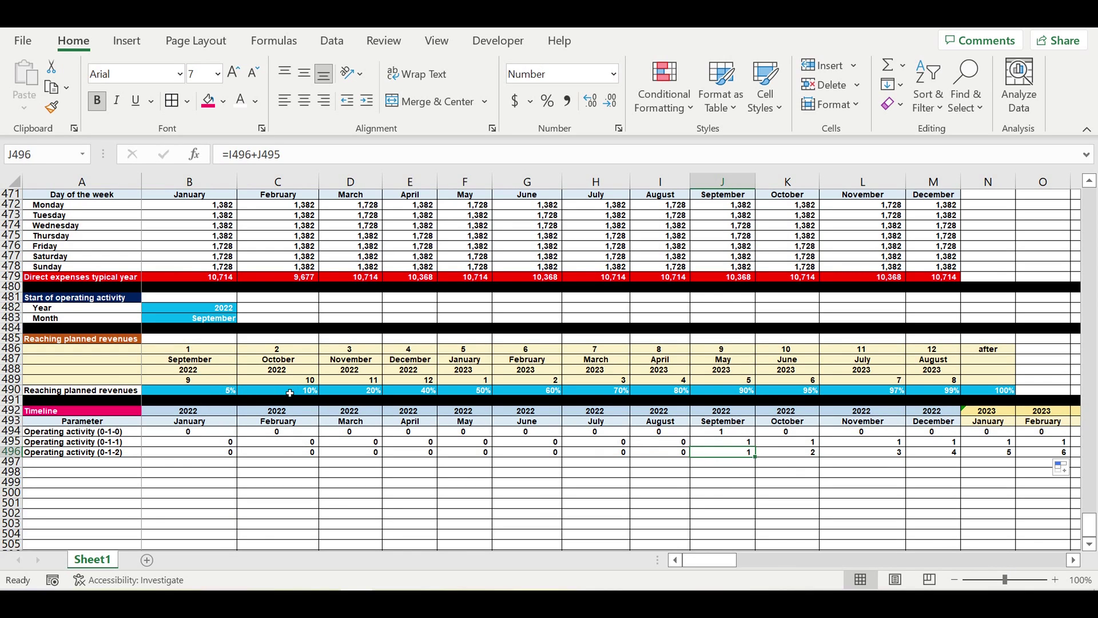
left_click(309, 390)
left_click(806, 453)
- Type the 'Operating activity (10%-20%-30%)' label into A497
left_click(177, 484)
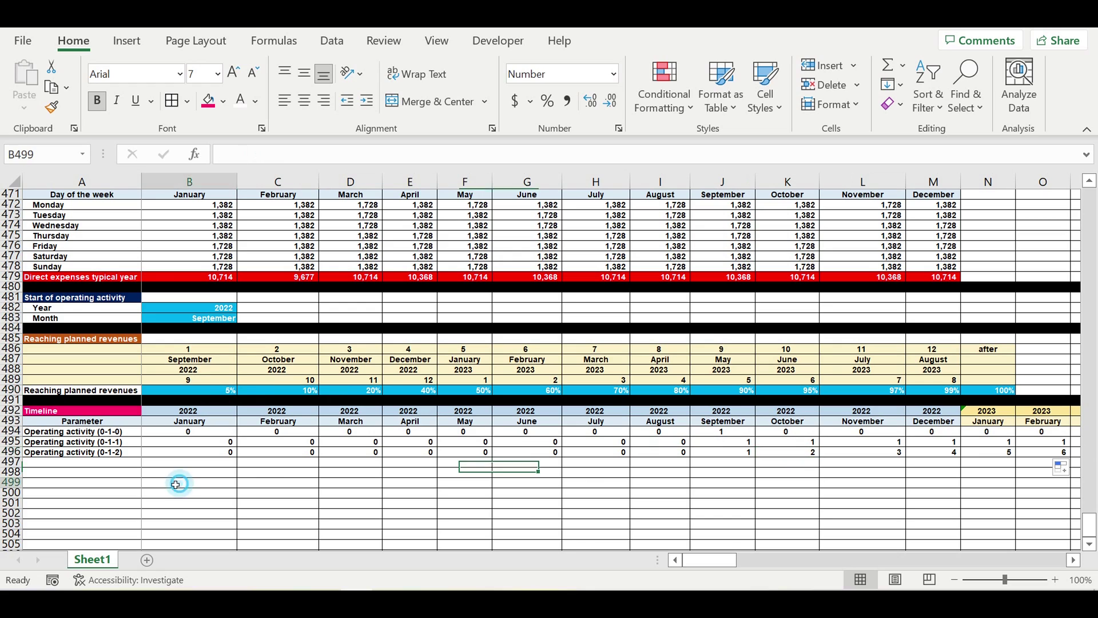
left_click(125, 463)
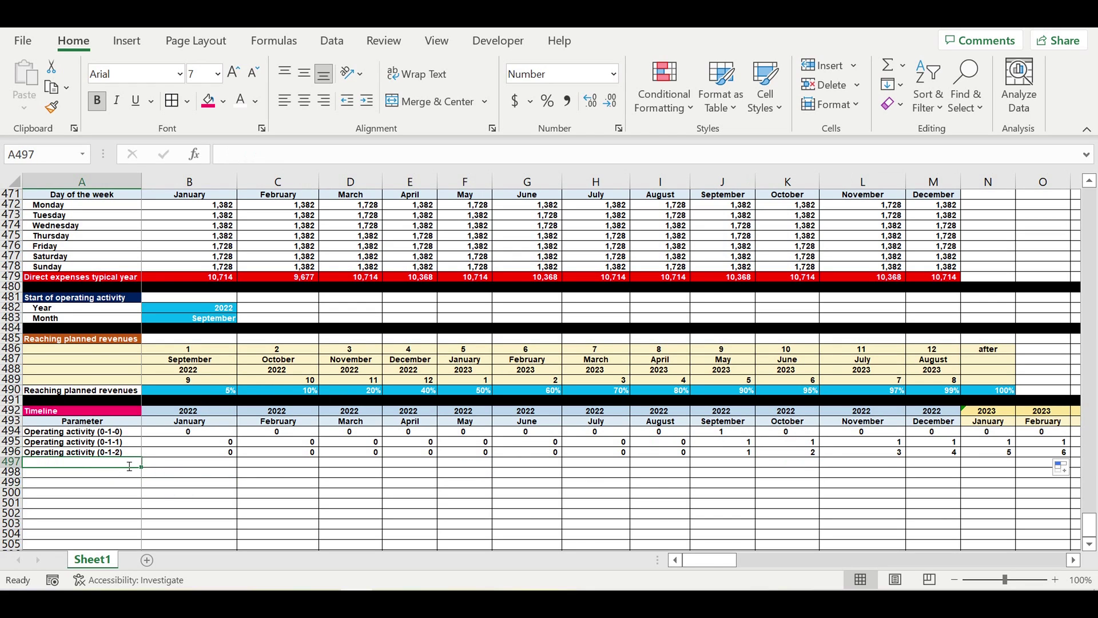
type("operatinf")
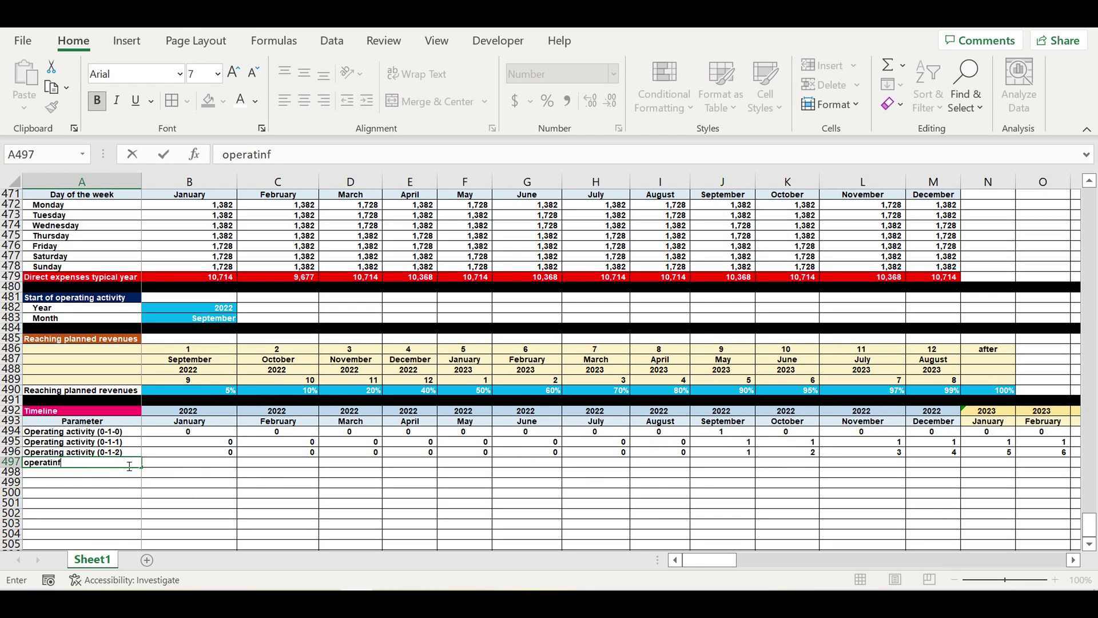
key("BackSpace")
type("g activity (10%")
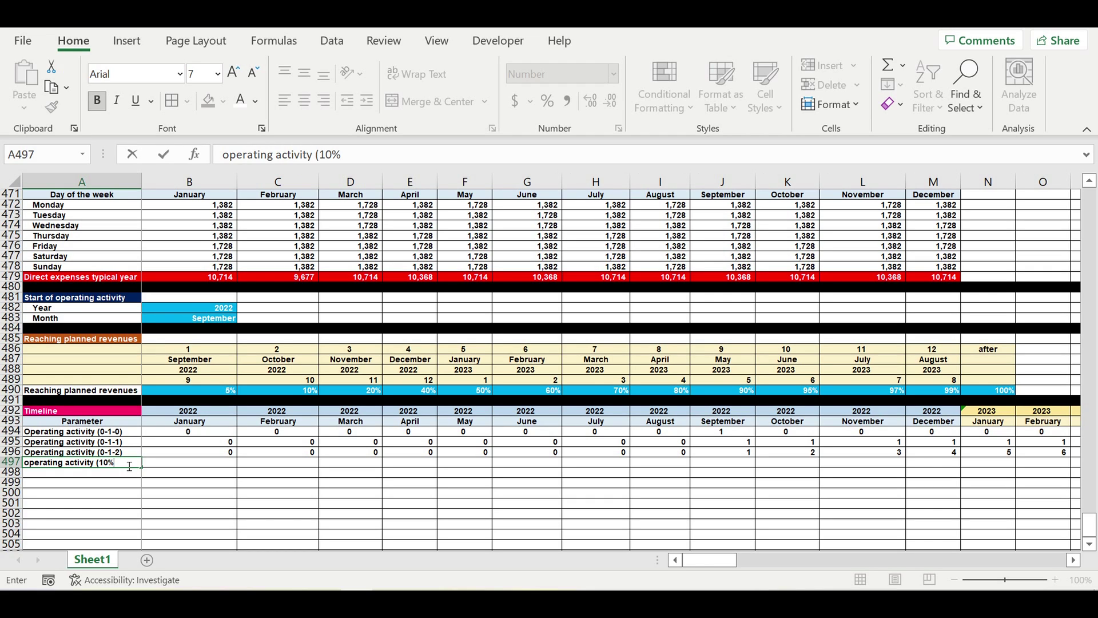
type("-20%-30%")
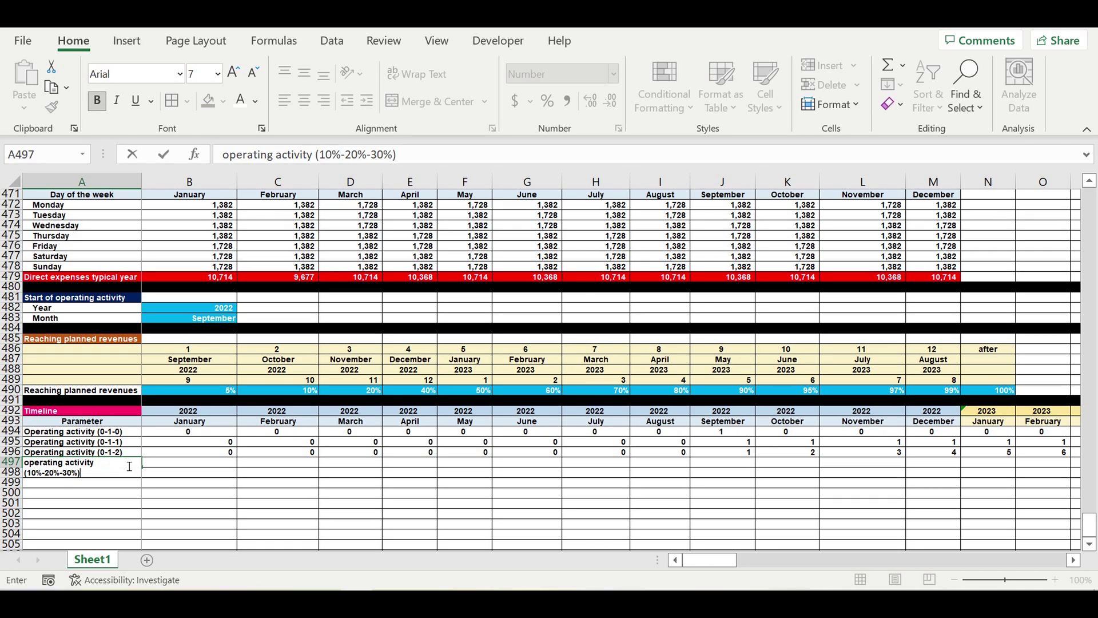
type(")")
- Confirm the 'Operating activity (10%-20%-30%)' label in A497 and widen column A to fit
key("Return")
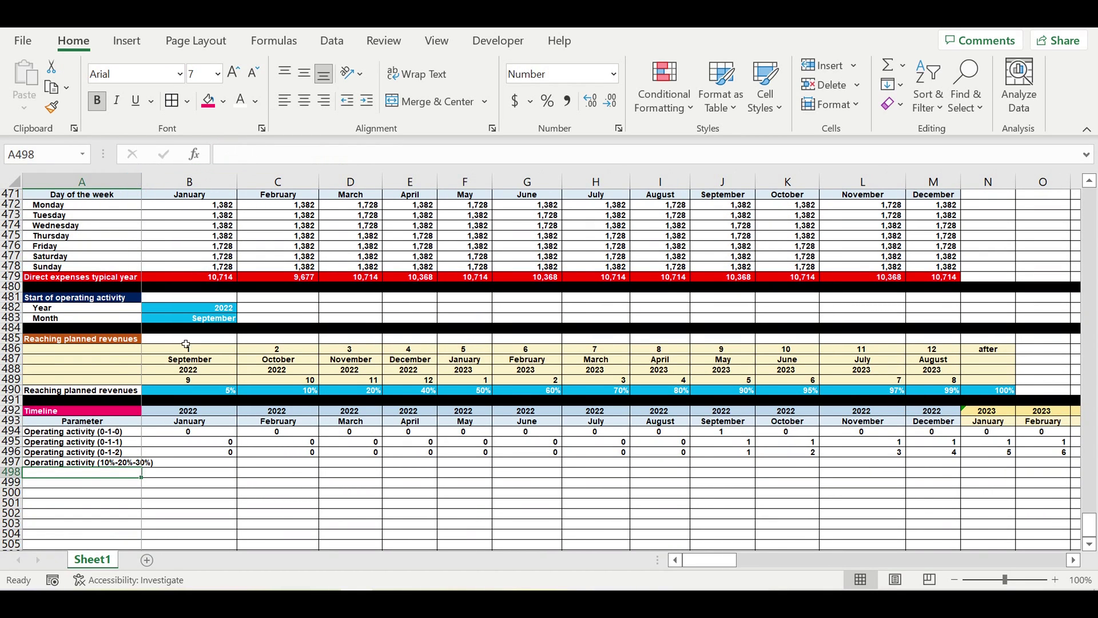
left_click_drag(138, 182, 154, 183)
left_click(229, 461)
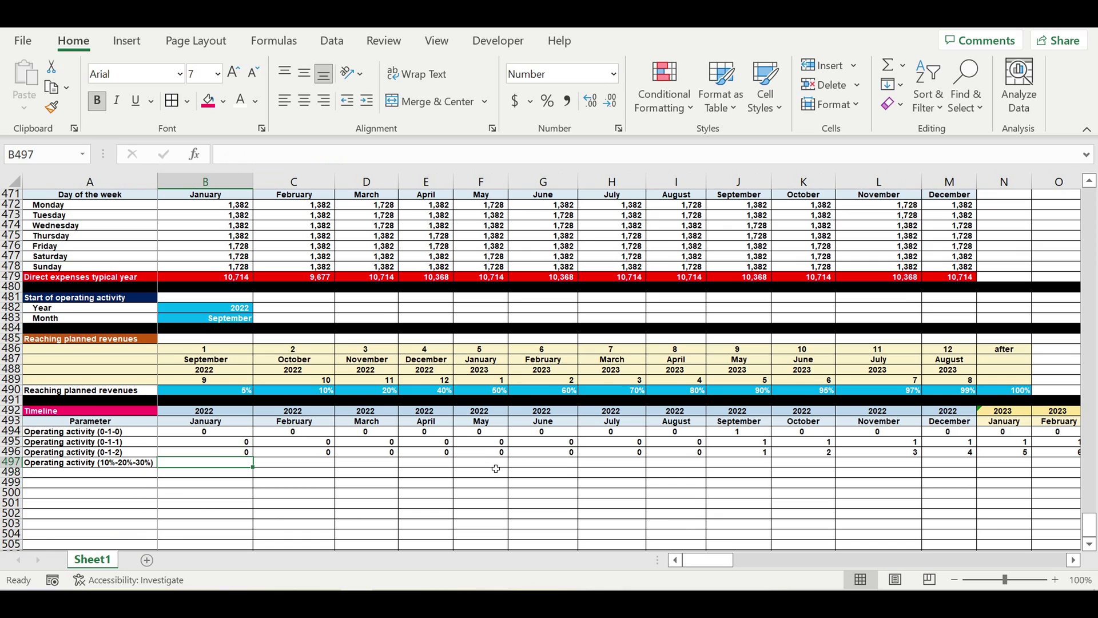
- Begin B497's formula as =IF(B496=0,0,IF(B496=1,$B490, using the month counter and ramp-up cell
type("=")
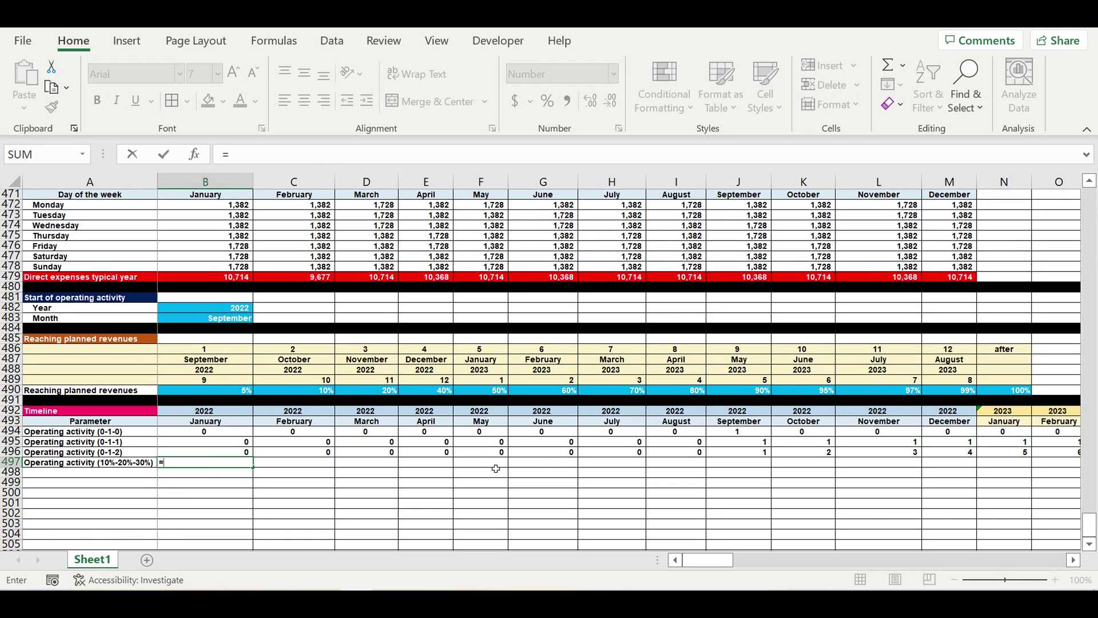
type("if(")
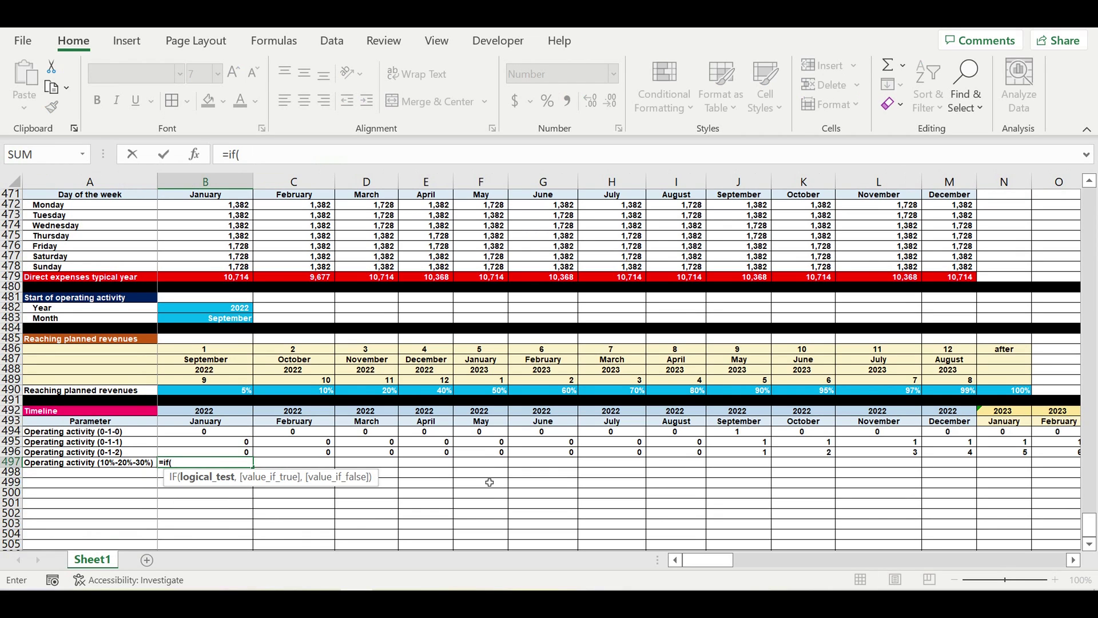
left_click(210, 455)
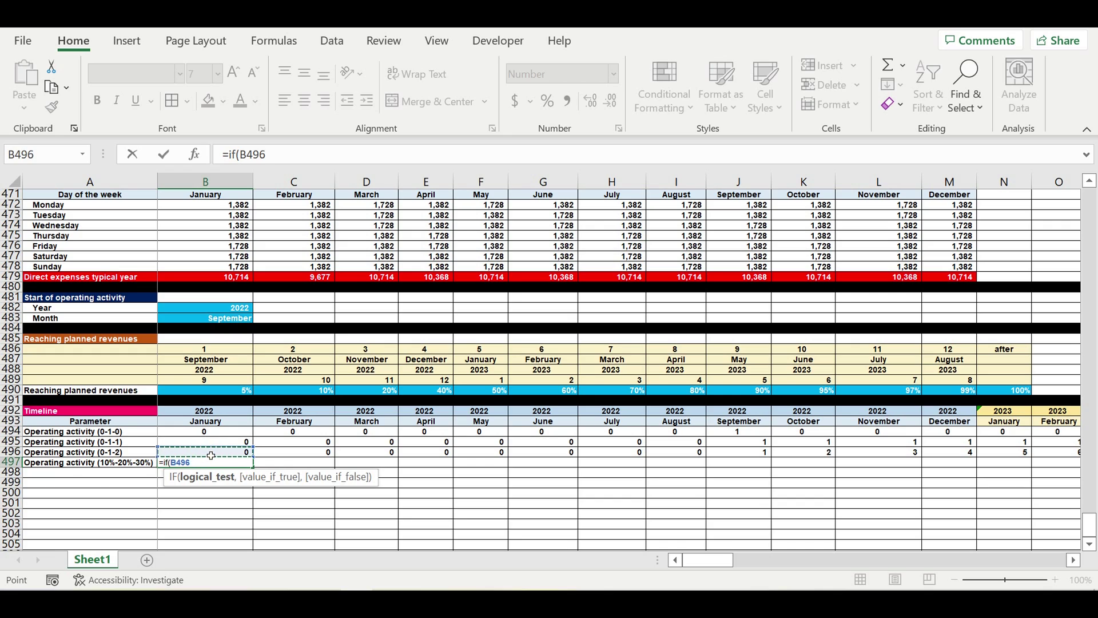
type("=0,0")
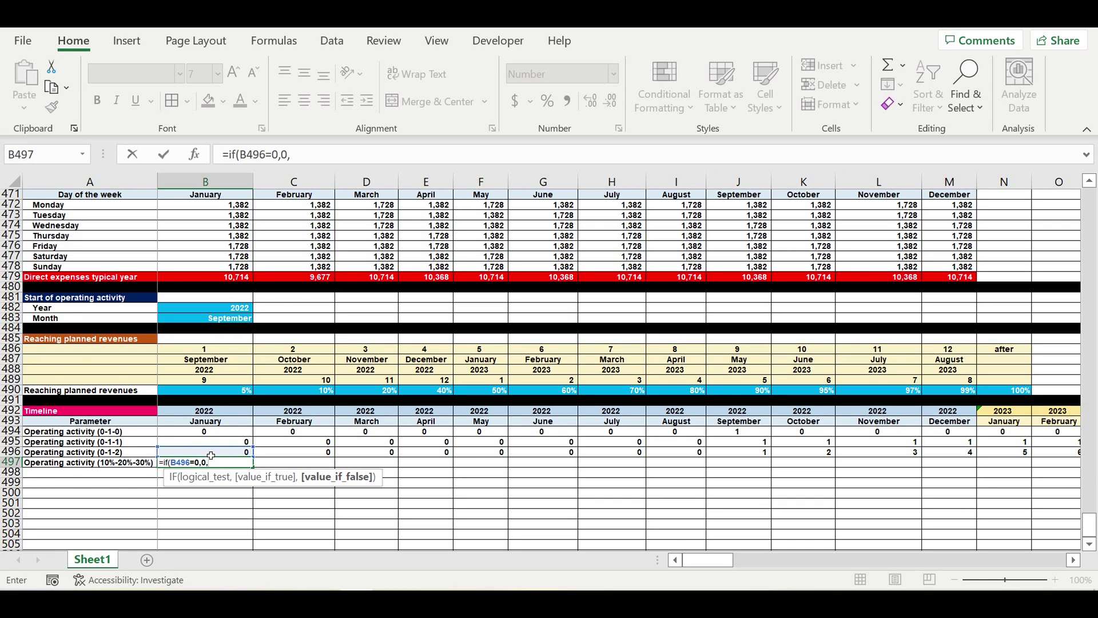
type(",if")
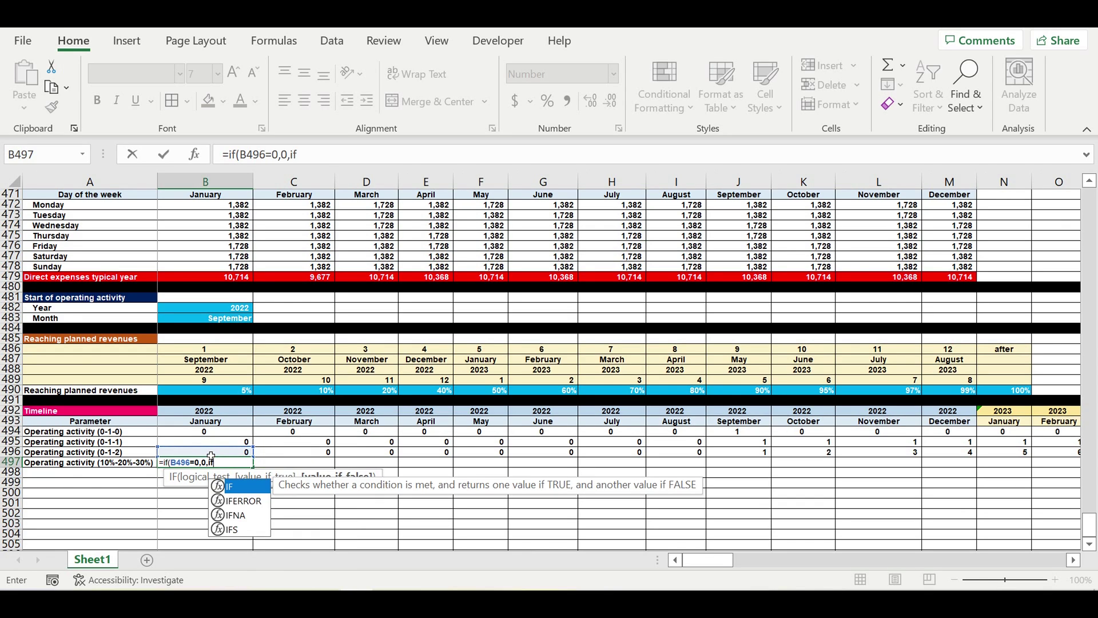
type("(")
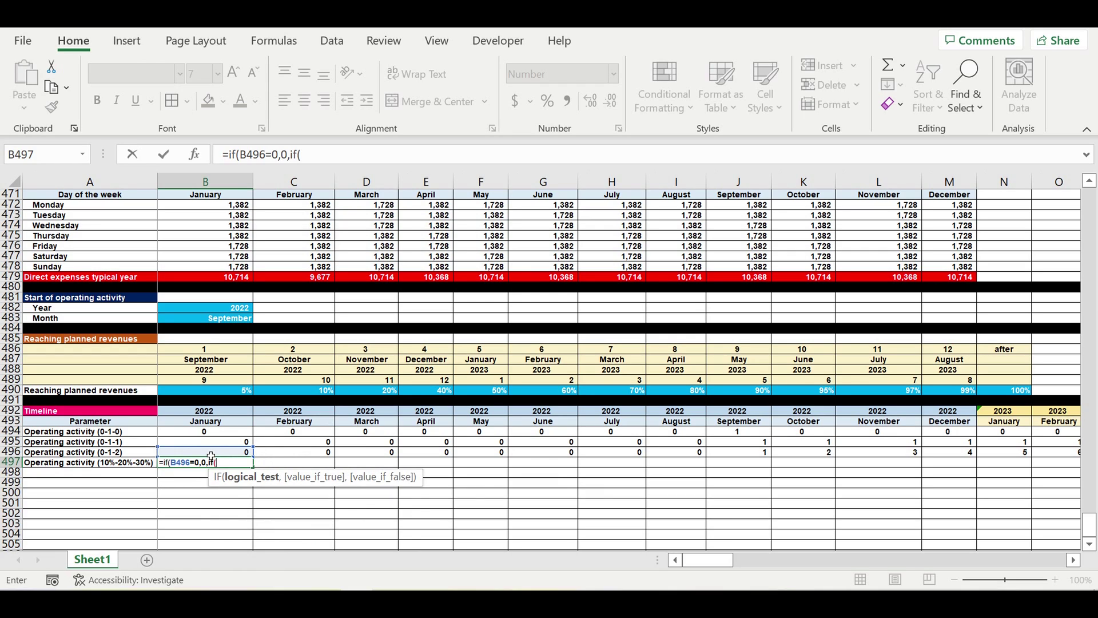
left_click(211, 455)
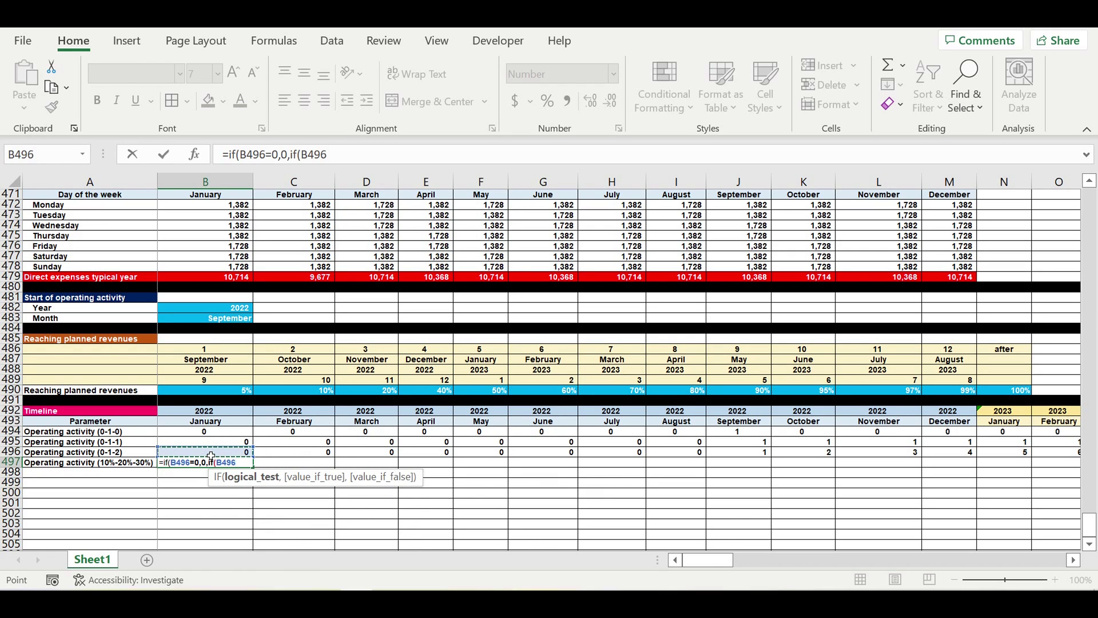
type("=1")
left_click(360, 154)
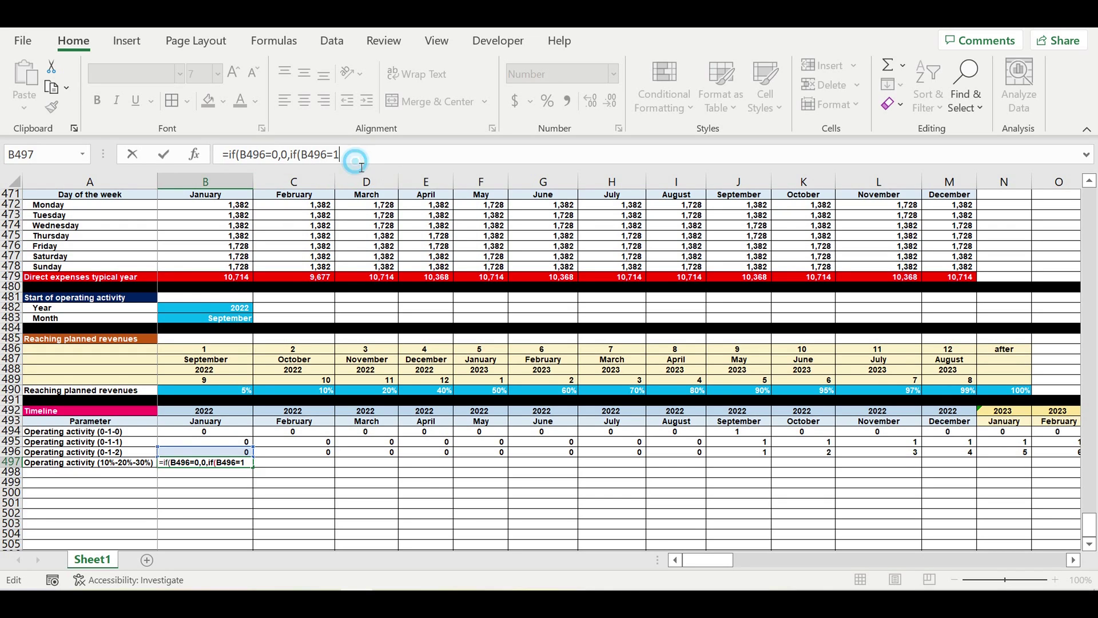
type(",")
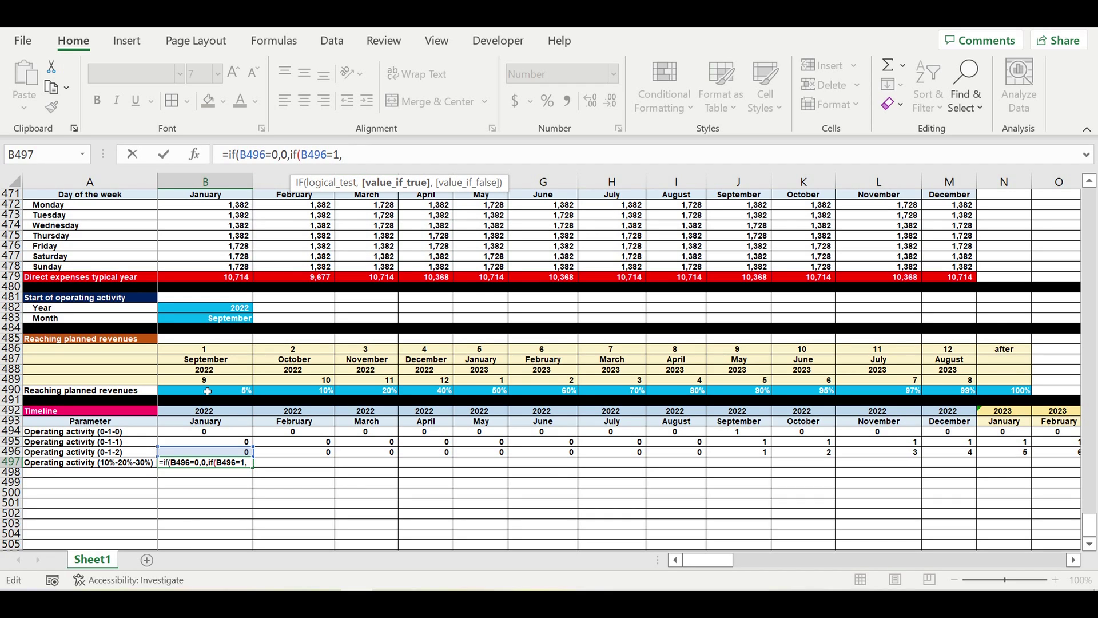
left_click(207, 390)
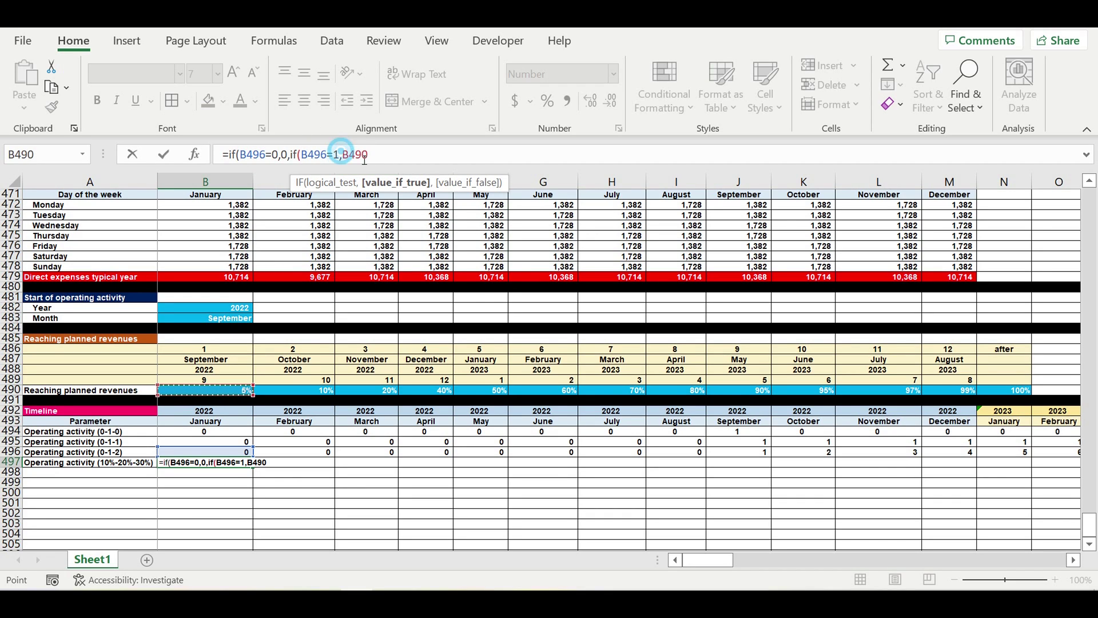
left_click(342, 152)
type("$")
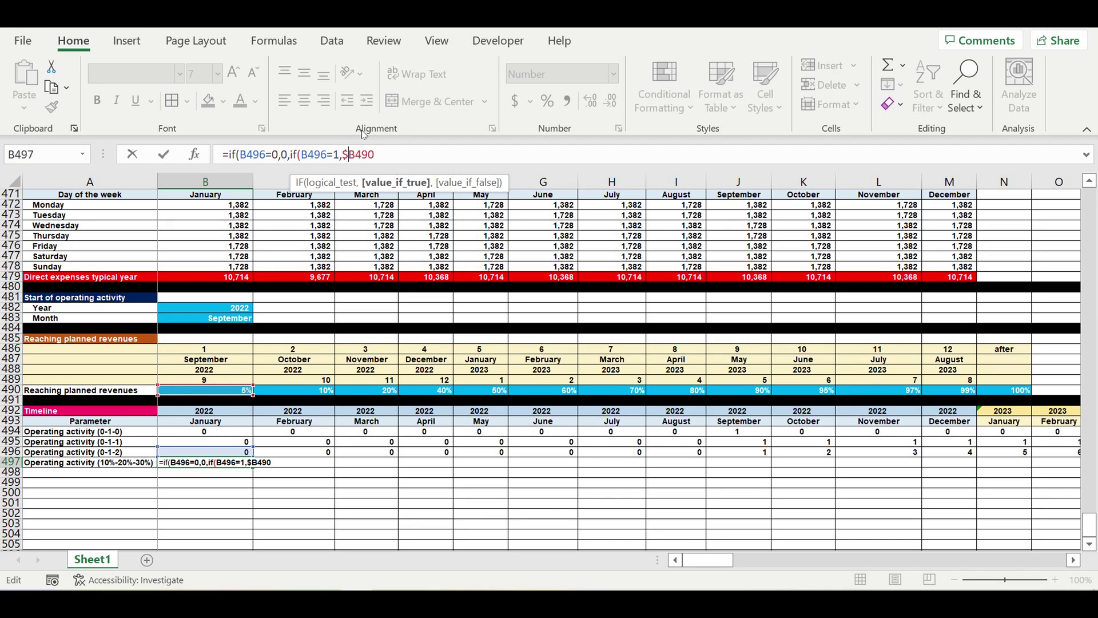
left_click(406, 159)
type(",")
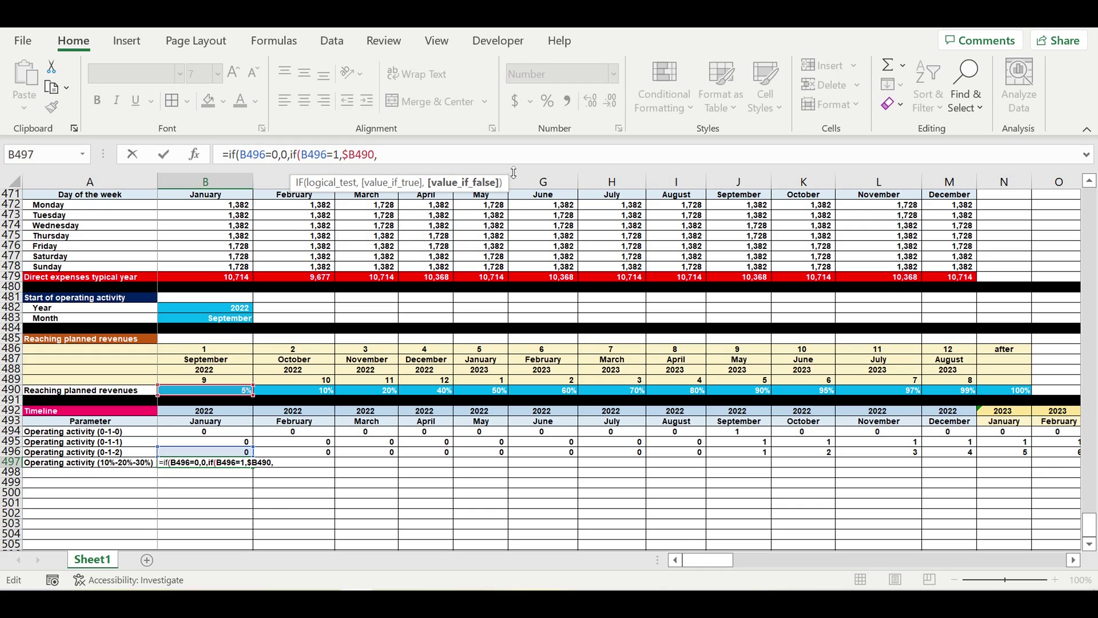
- Paste the IF(B496=1,$B490, clause repeatedly, close with 0 and parentheses, and commit
left_click_drag(513, 173, 514, 189)
left_click(393, 152)
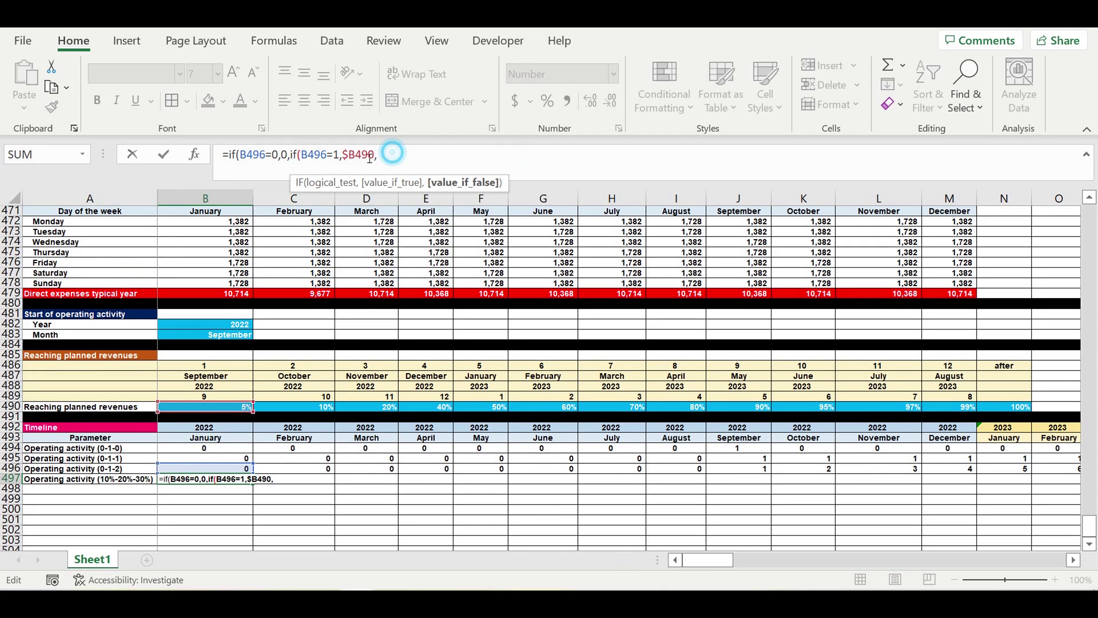
left_click_drag(369, 157, 288, 158)
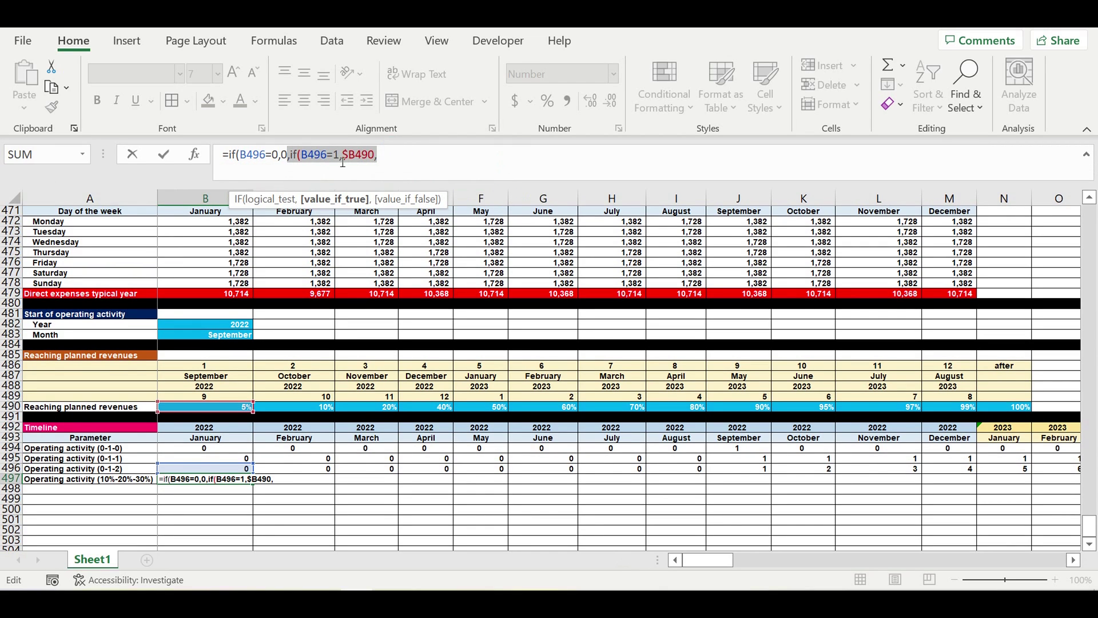
left_click_drag(395, 164, 300, 159)
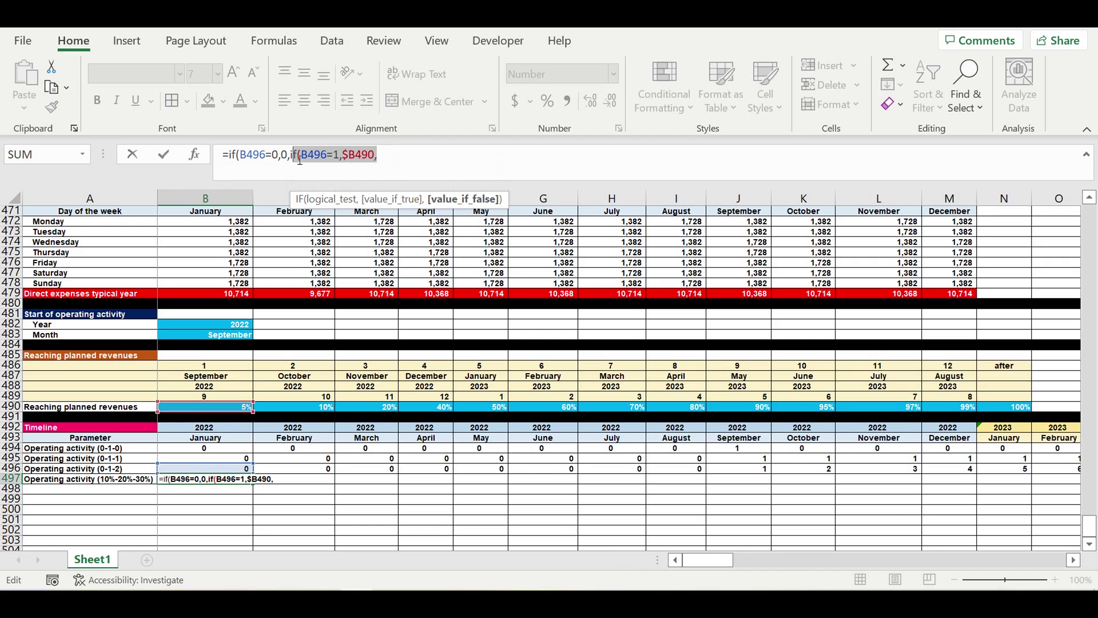
left_click(344, 155)
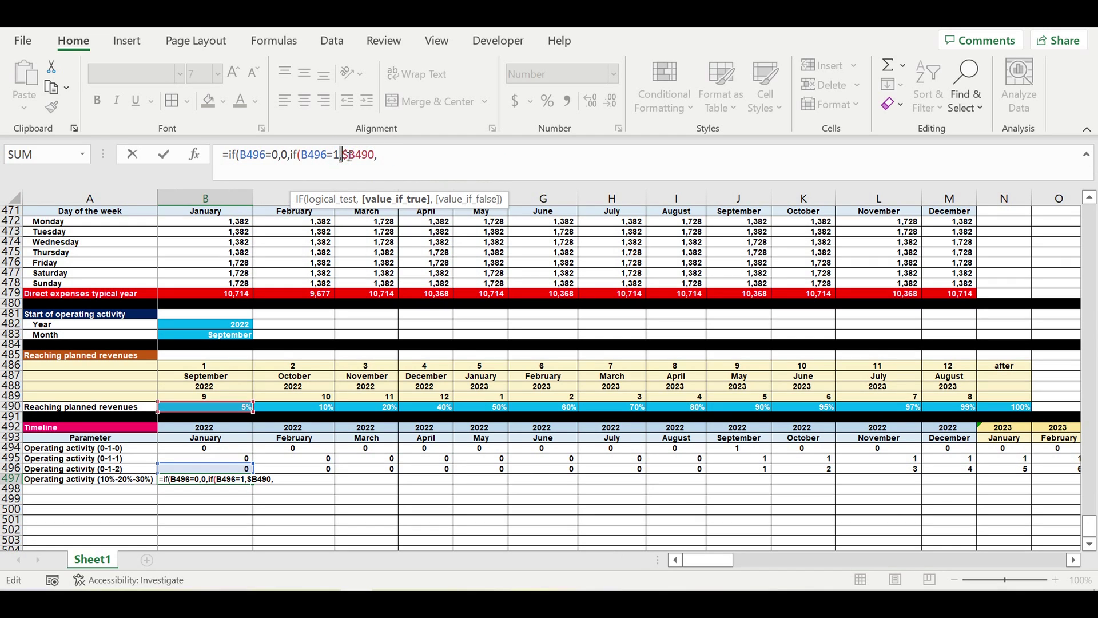
left_click_drag(399, 156, 290, 161)
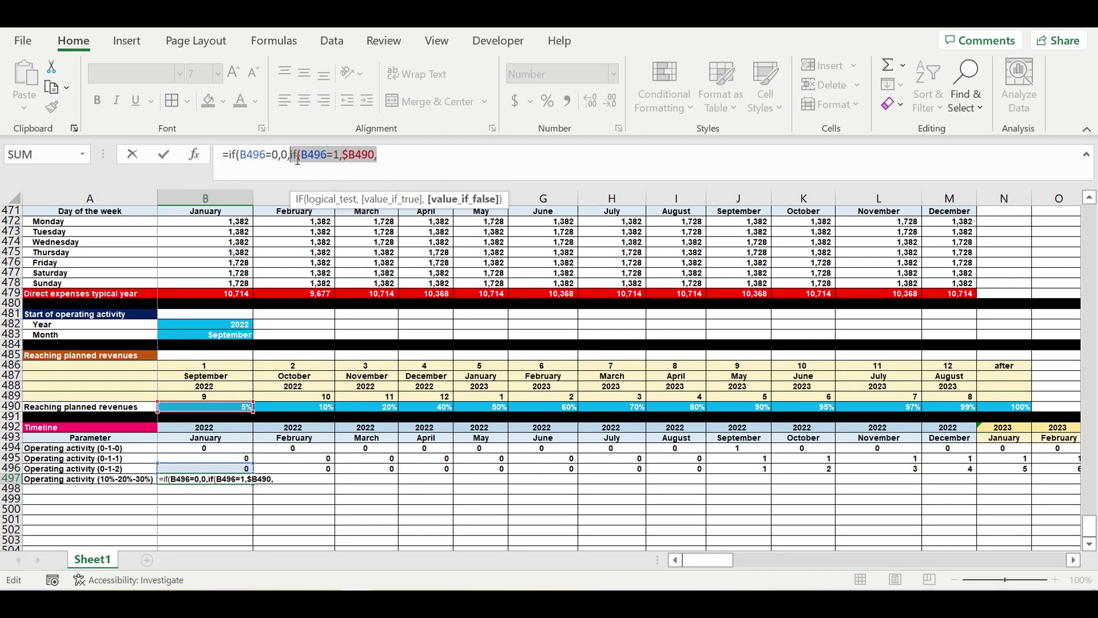
left_click(398, 160)
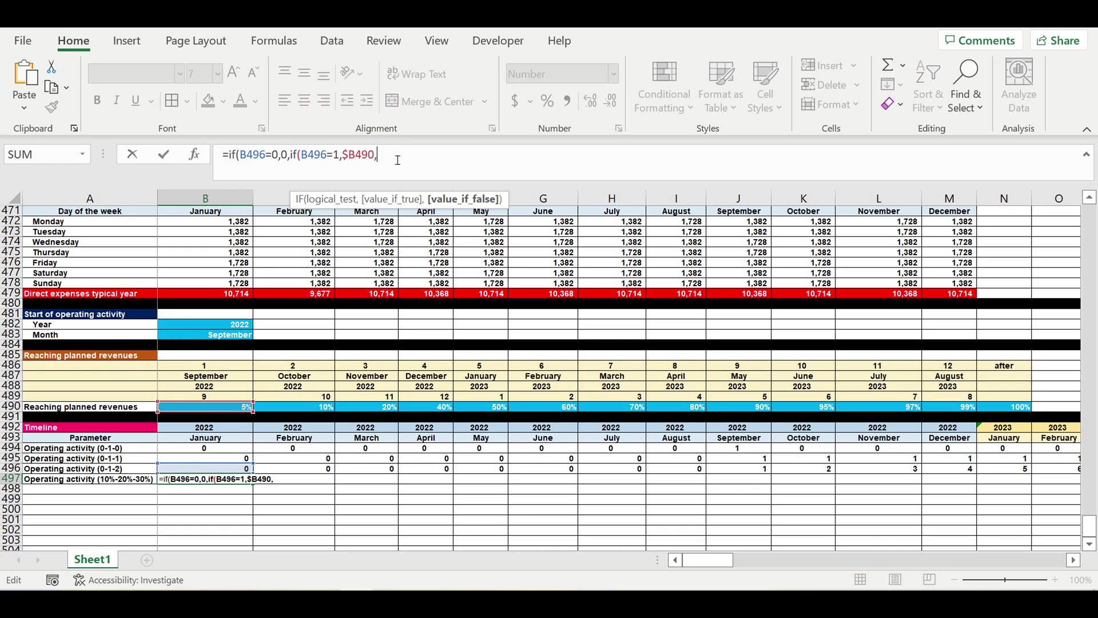
key("ctrl+v")
key("ctrl+v")
key("ctrl+v")
key("ctrl+v")
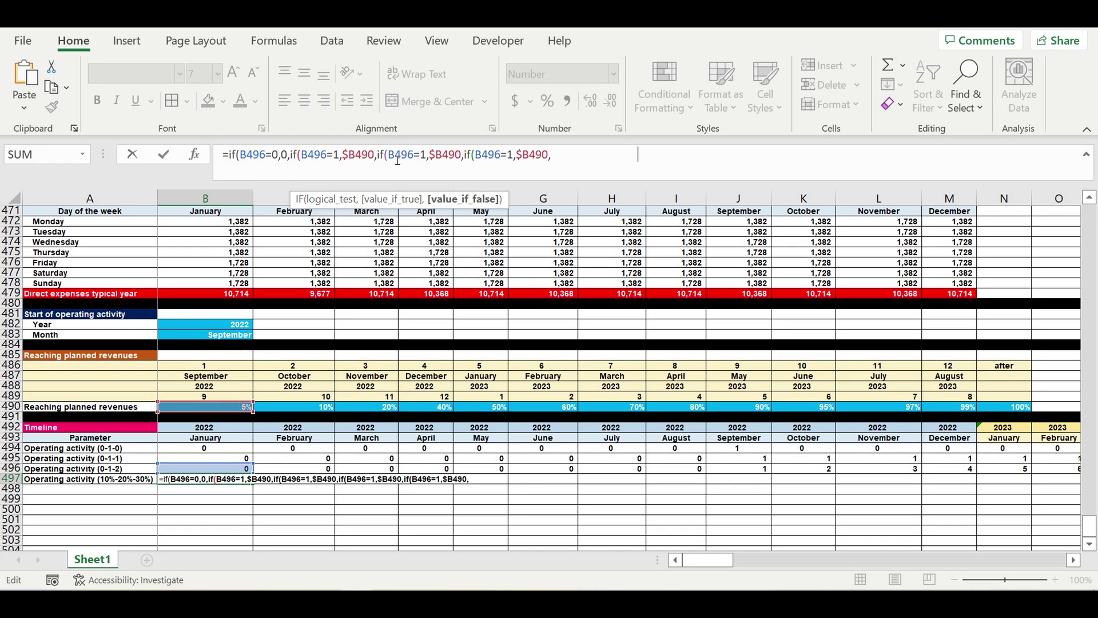
key("ctrl+v")
key("ctrl+v")
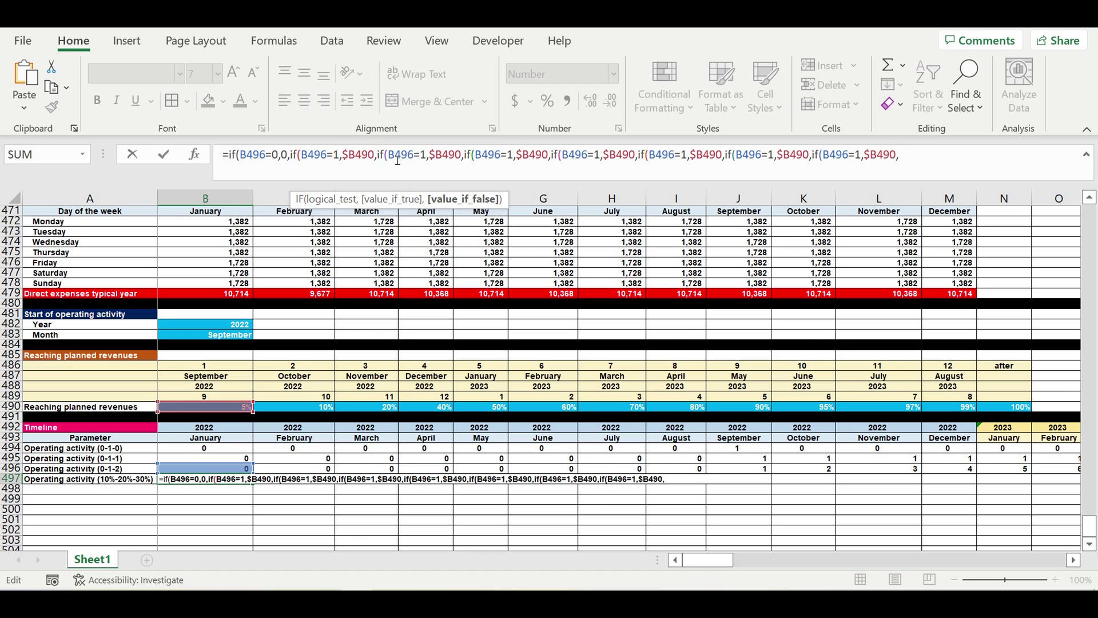
key("ctrl+v")
key("ctrl+v")
key("ctrl+v")
key("ctrl+v")
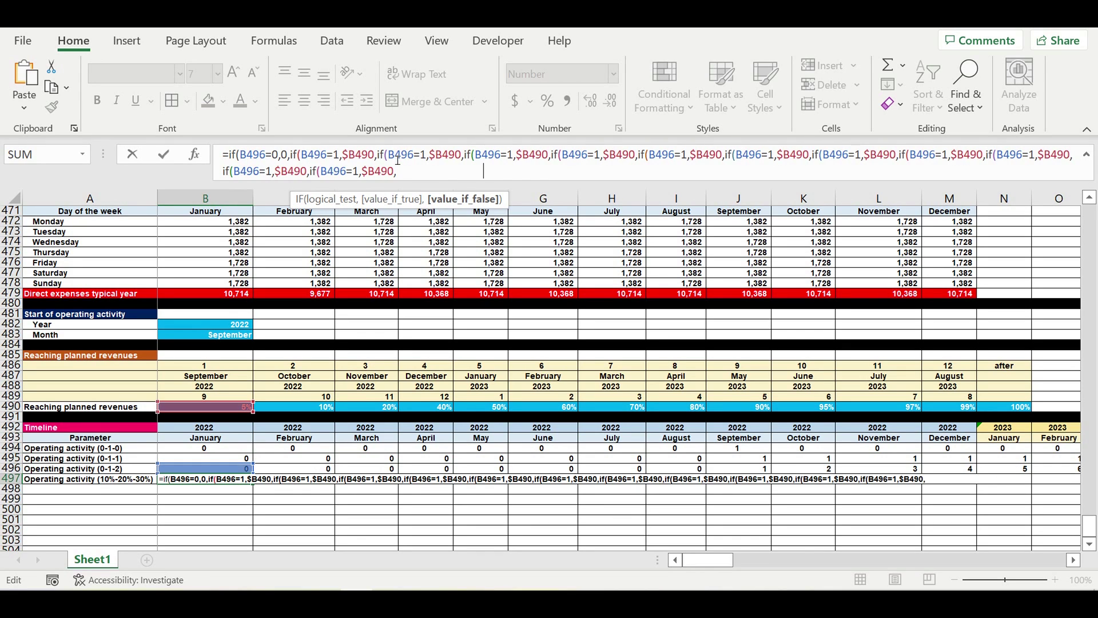
key("ctrl+v")
key("ctrl+v")
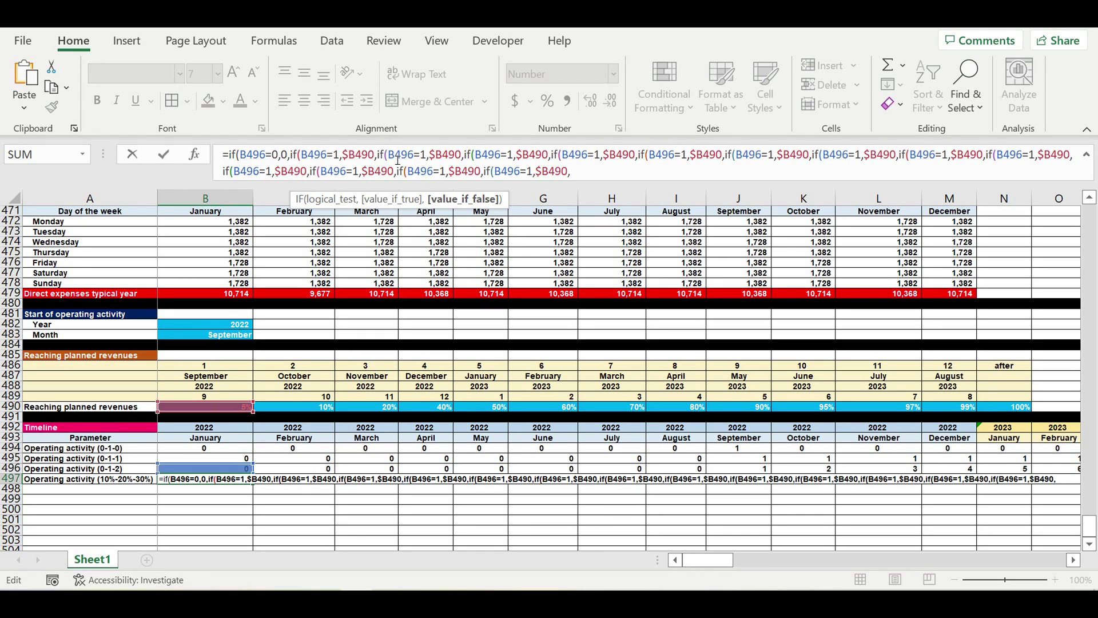
type("0")
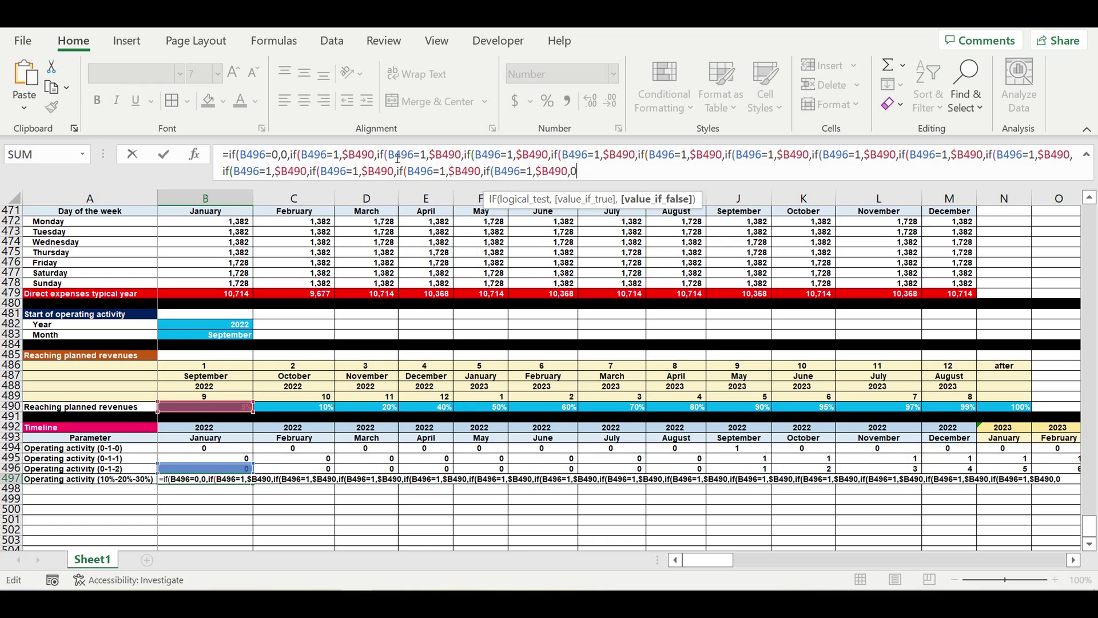
type(")))))")
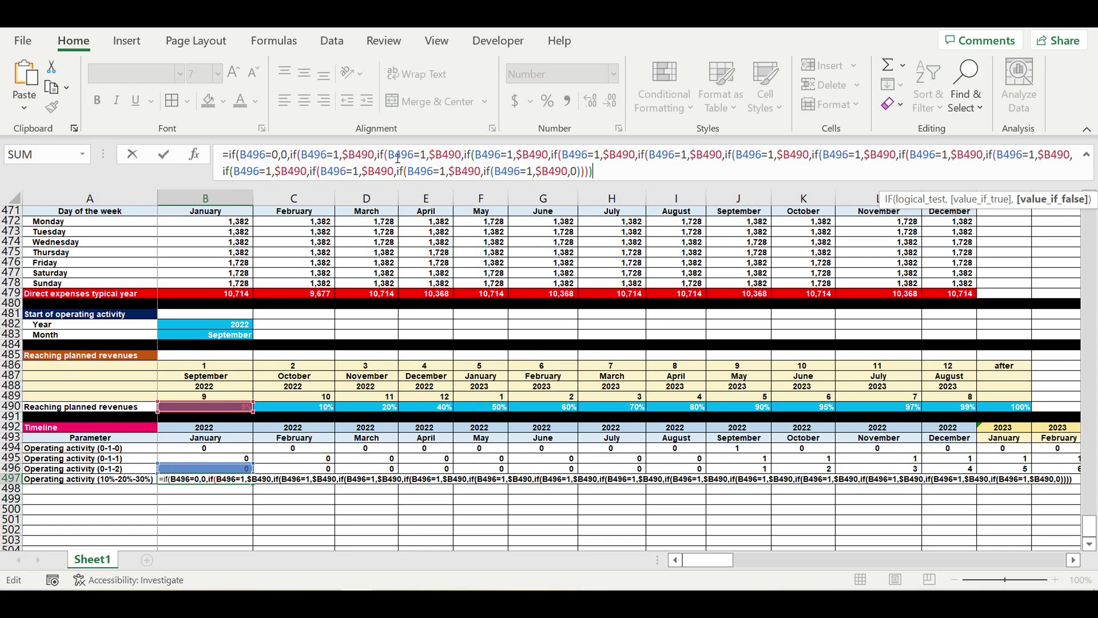
type(")))")
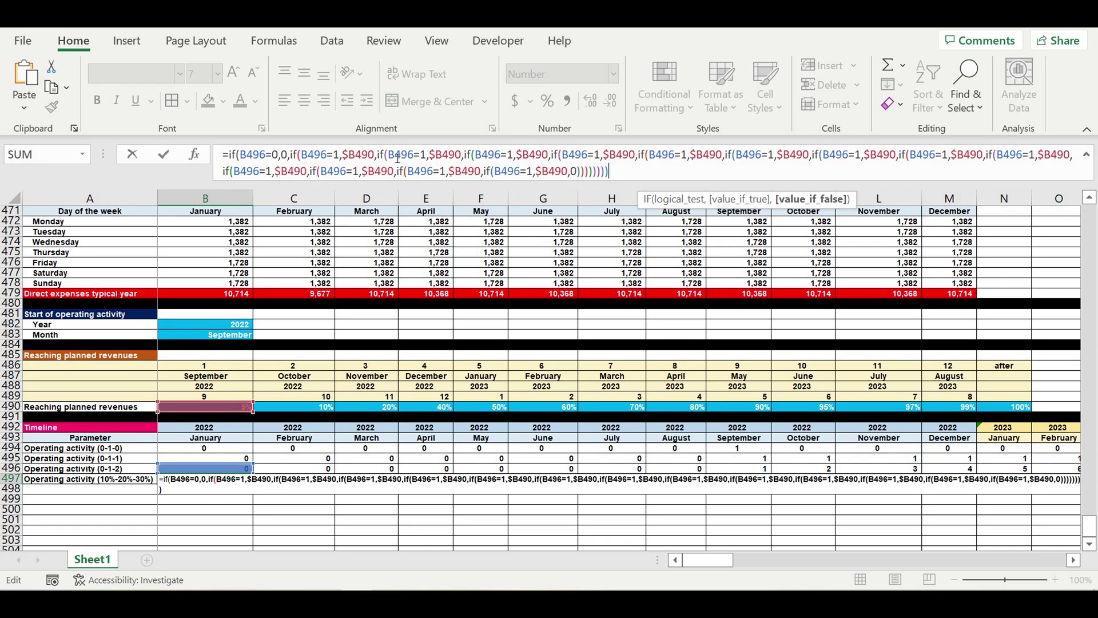
type(")))")
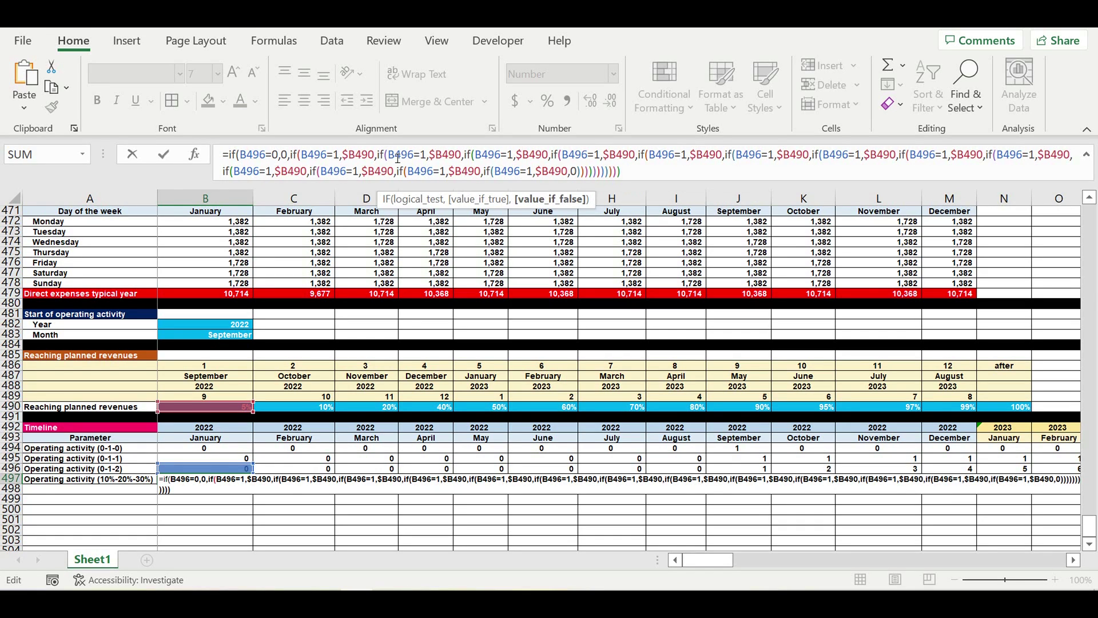
type(")))")
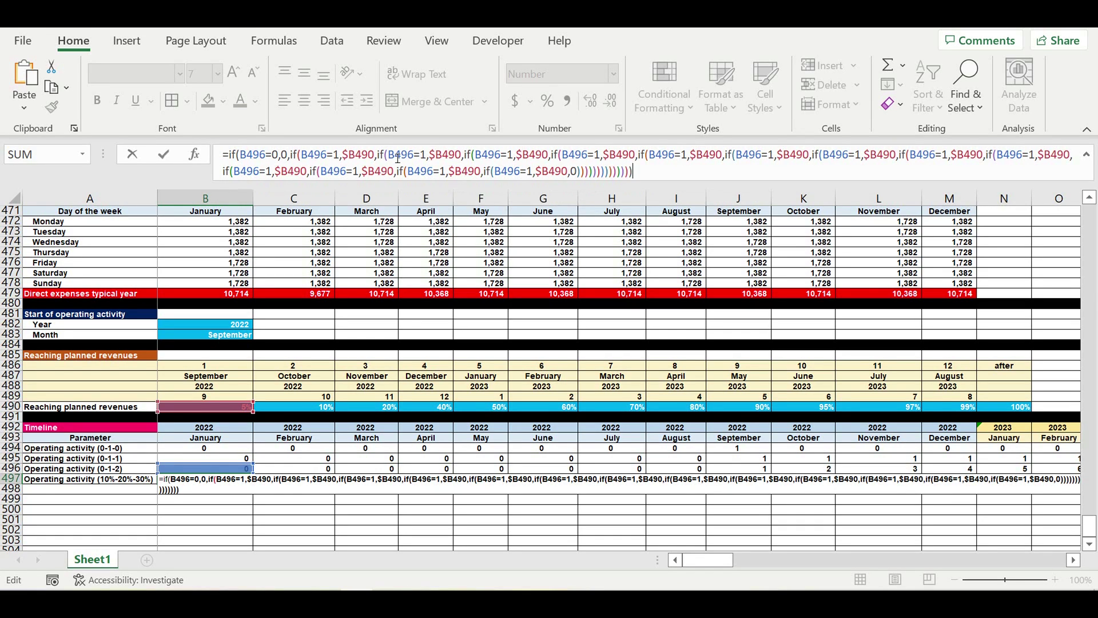
key("Return")
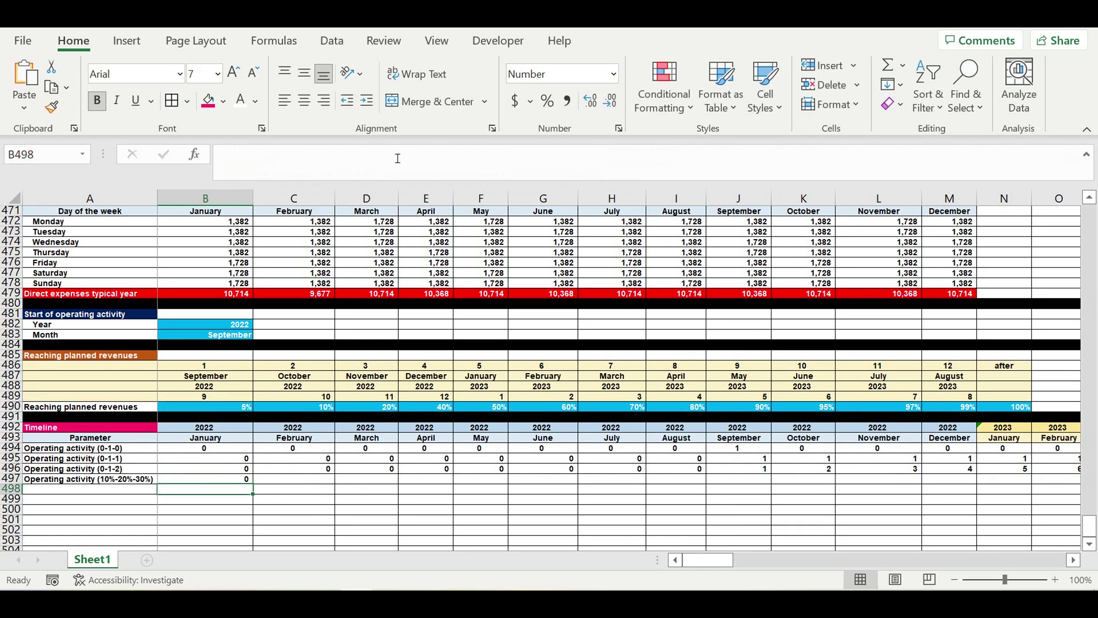
- Renumber B497's nested conditions to months 2 through 12, making the last one B496>12
left_click(214, 479)
left_click(438, 155)
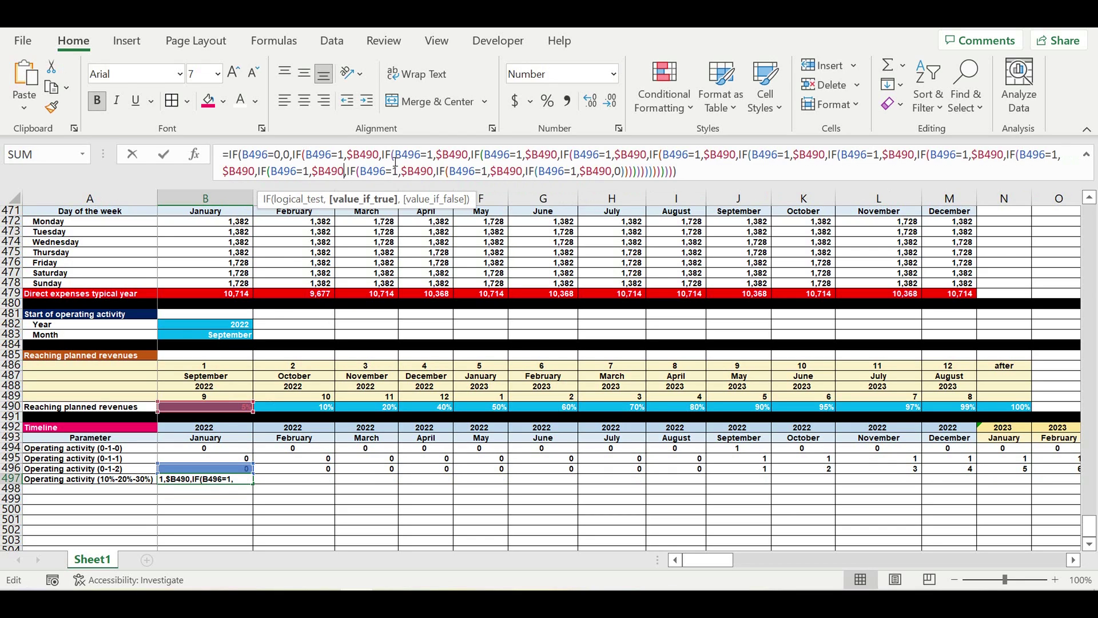
double_click(429, 156)
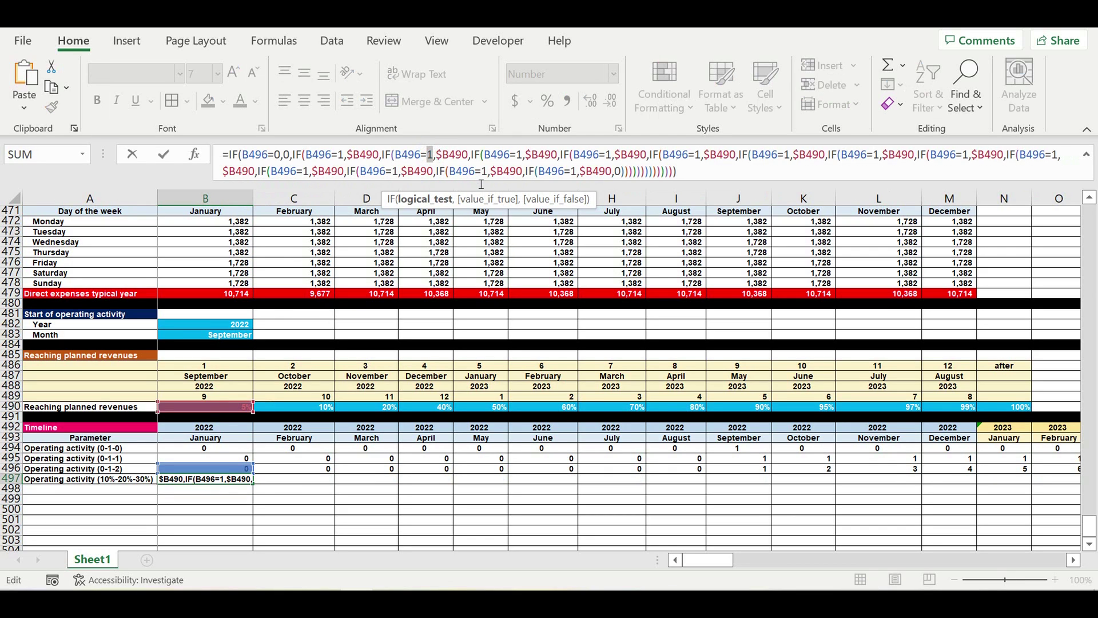
type("2")
double_click(517, 155)
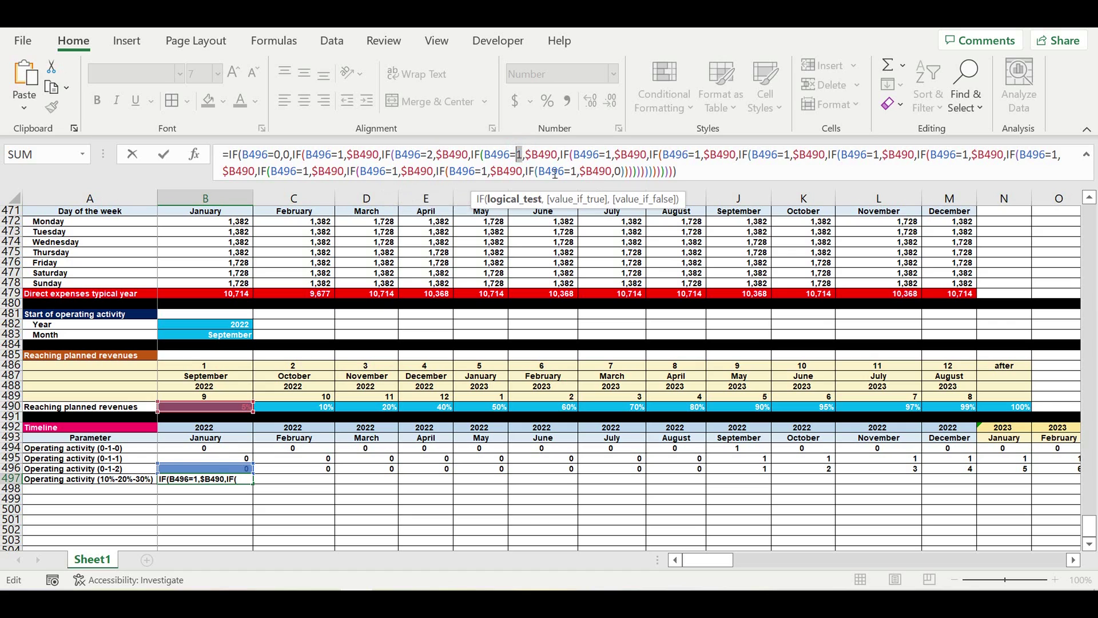
type("3")
double_click(610, 156)
type("490,IF(B496=4")
double_click(706, 156)
type("5")
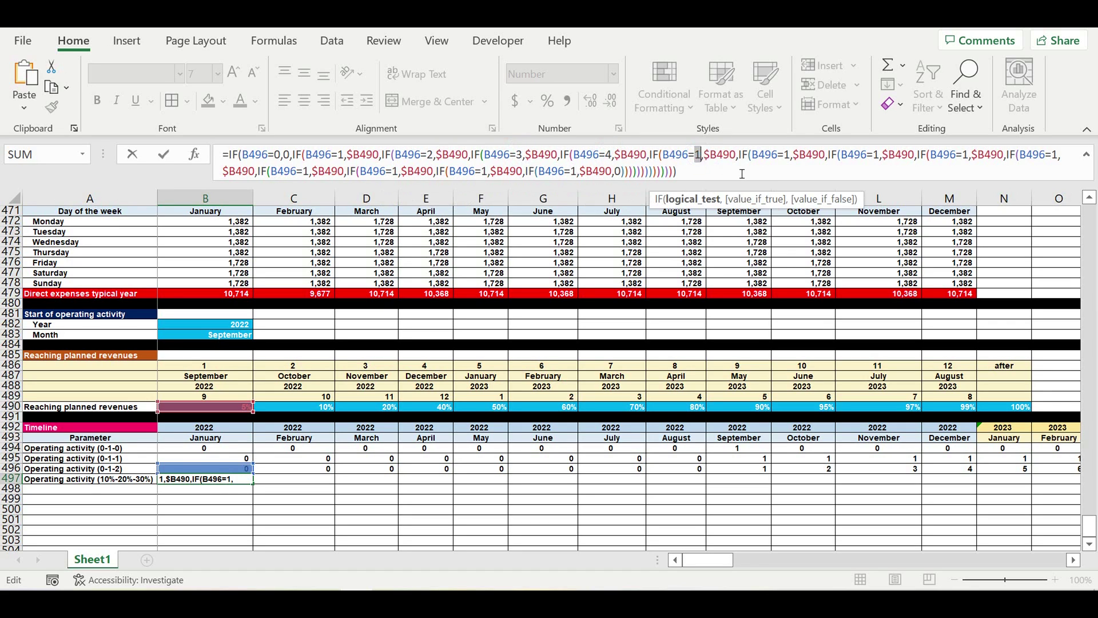
double_click(795, 155)
type("6=6")
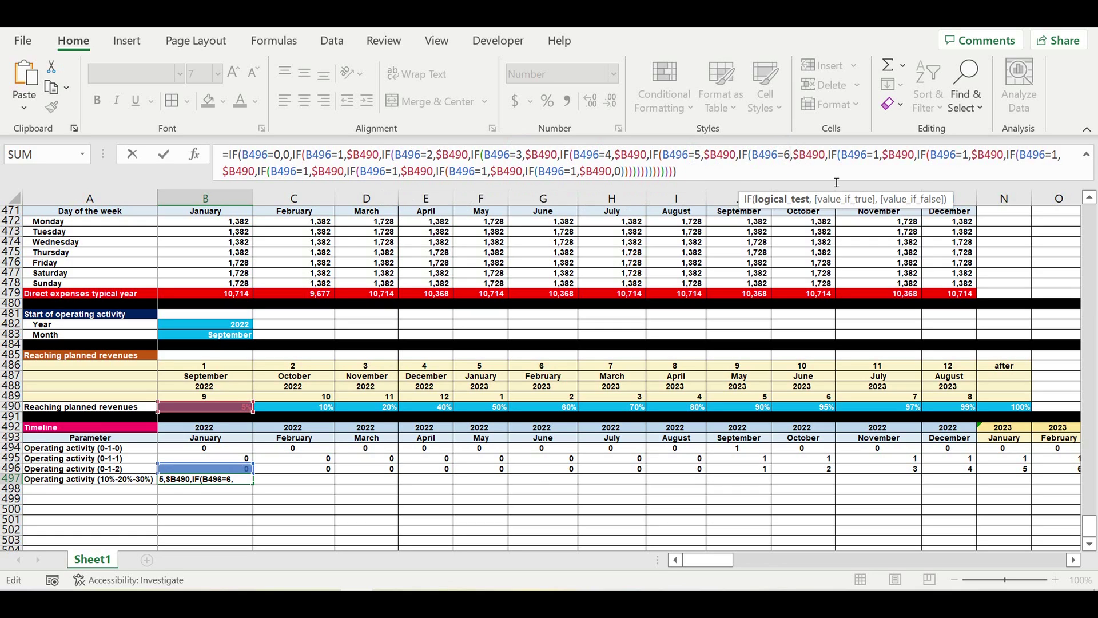
double_click(880, 156)
type("7")
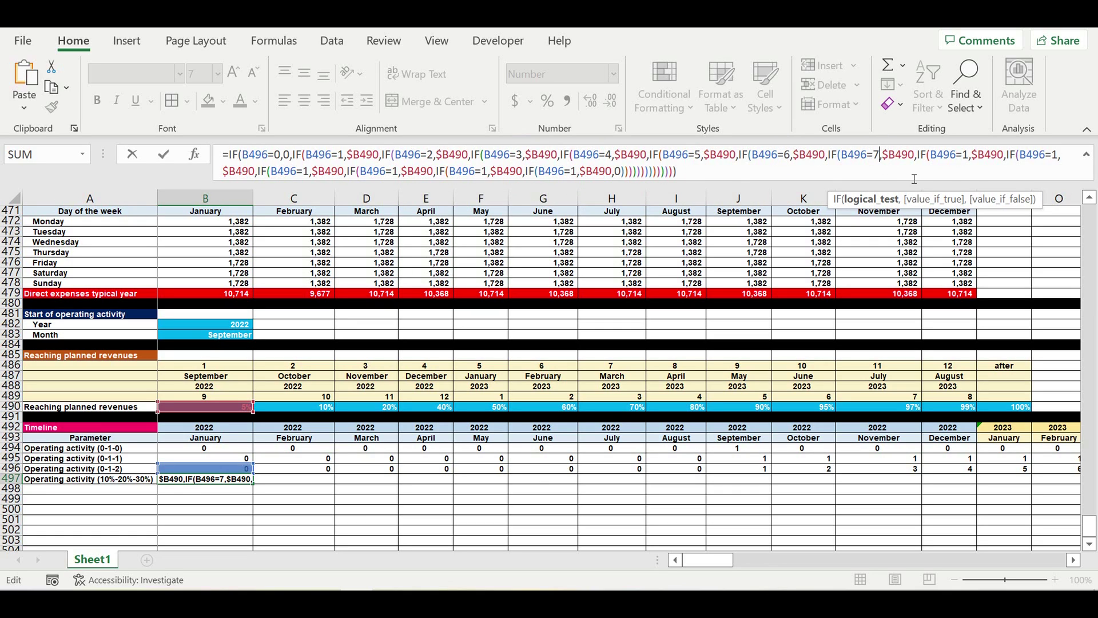
double_click(966, 156)
type("8")
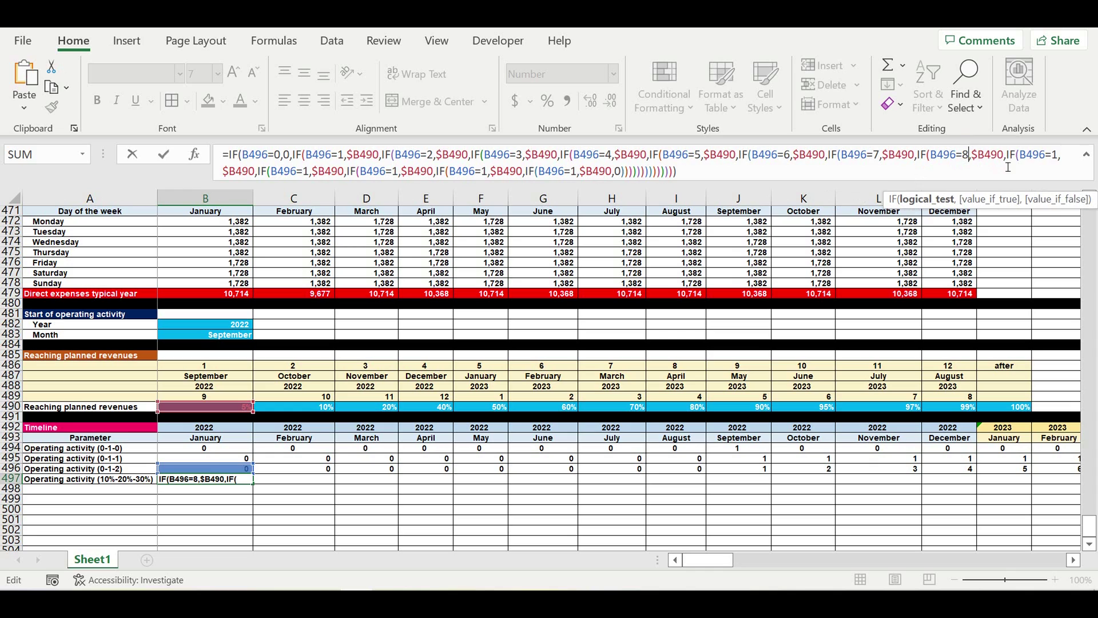
double_click(1061, 156)
type("9")
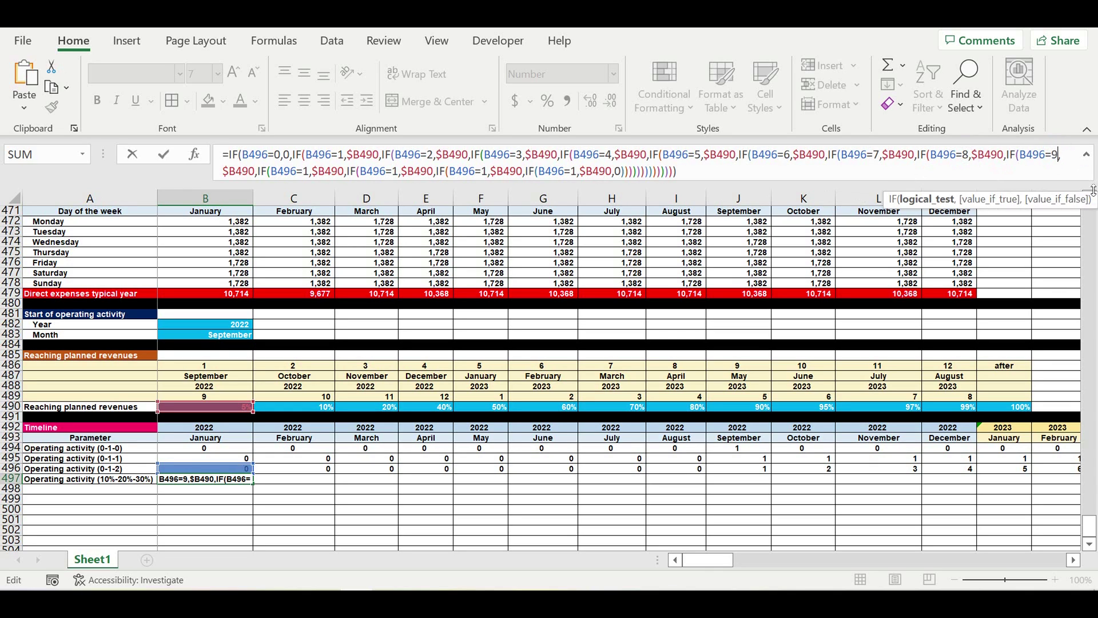
double_click(308, 171)
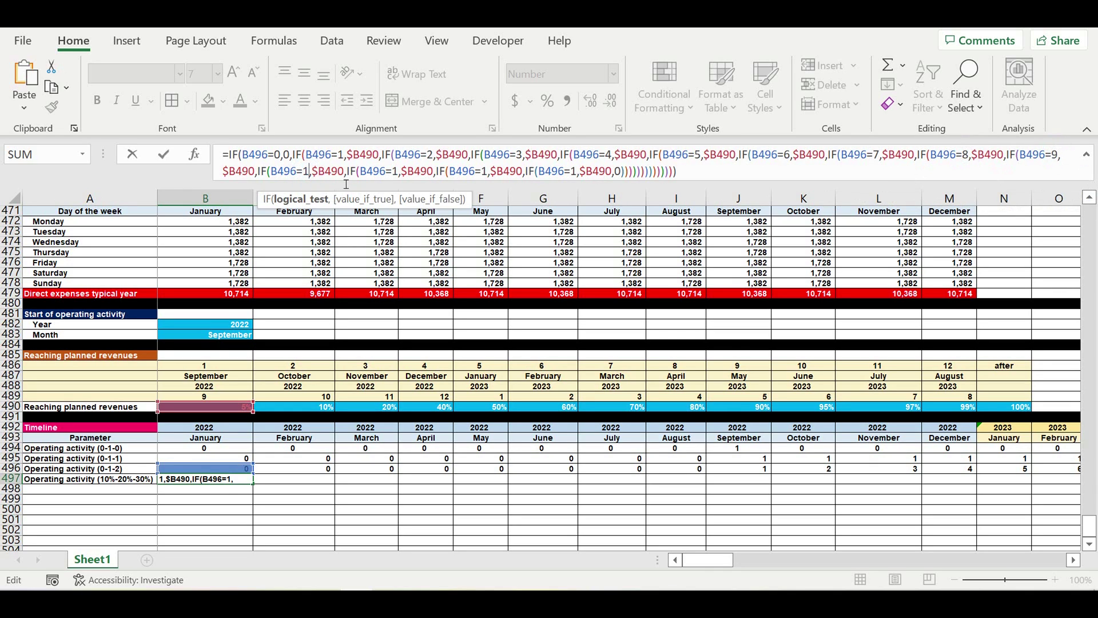
type("10")
double_click(403, 172)
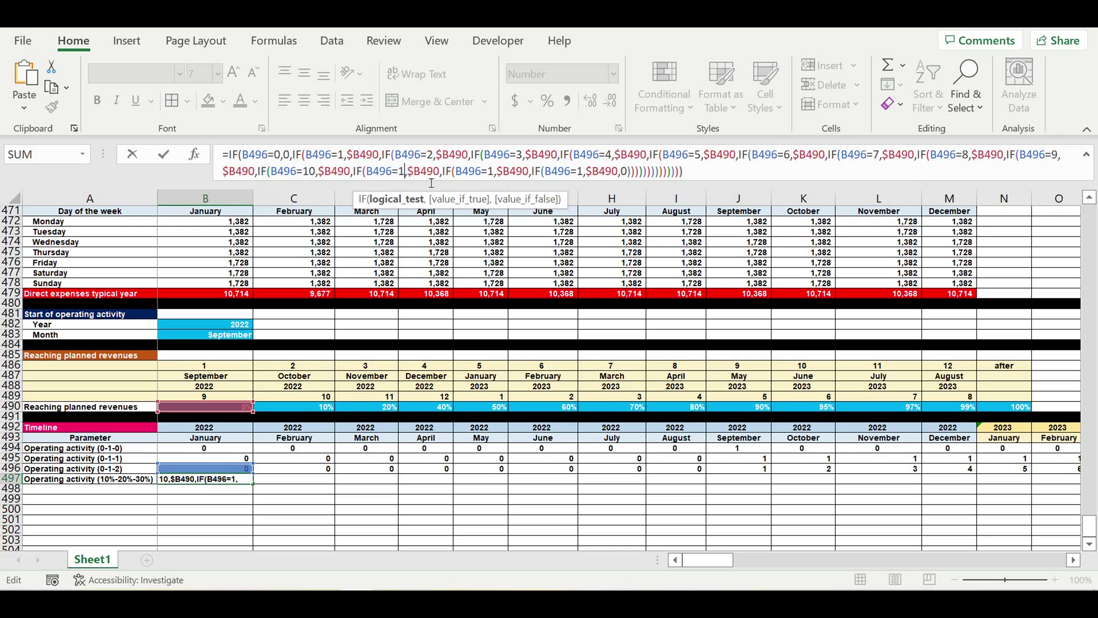
type("11")
double_click(498, 171)
type("12")
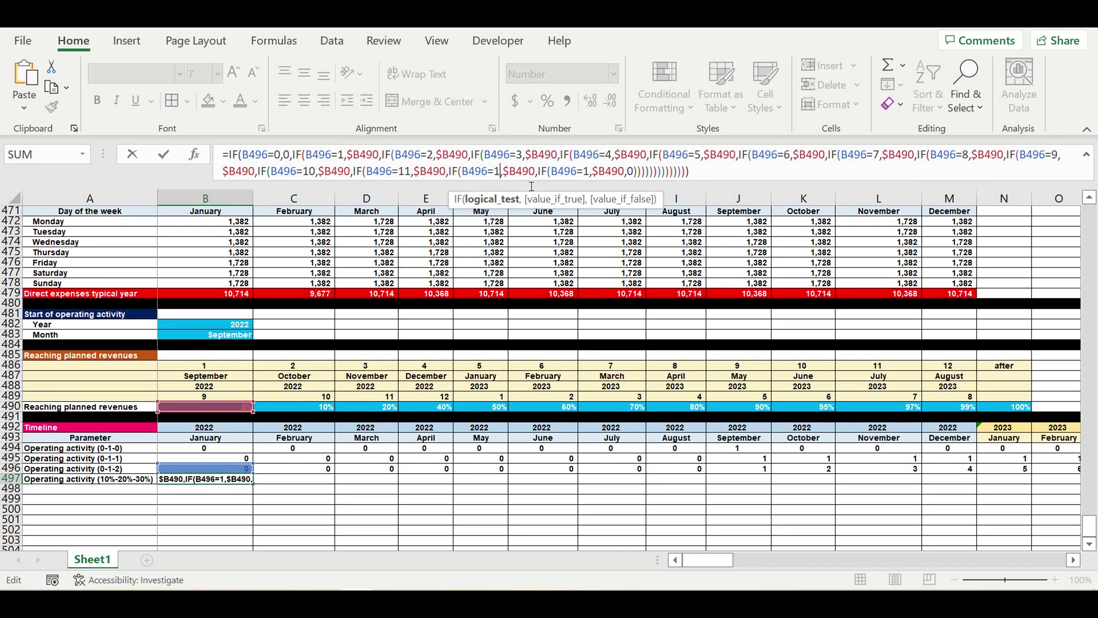
double_click(592, 171)
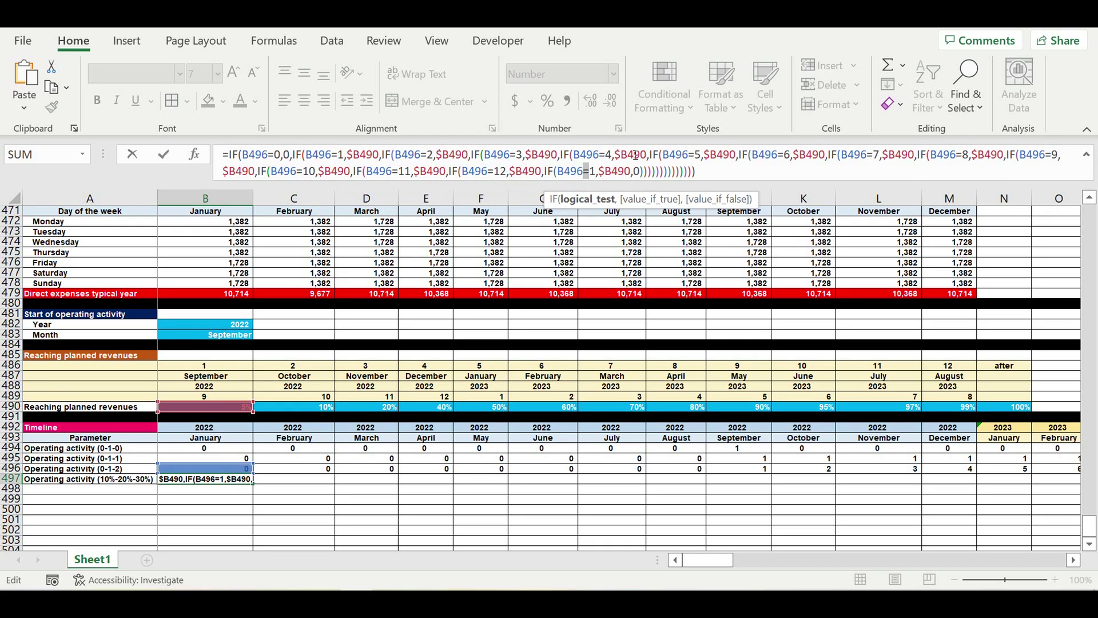
type(">")
key("Right")
type("2")
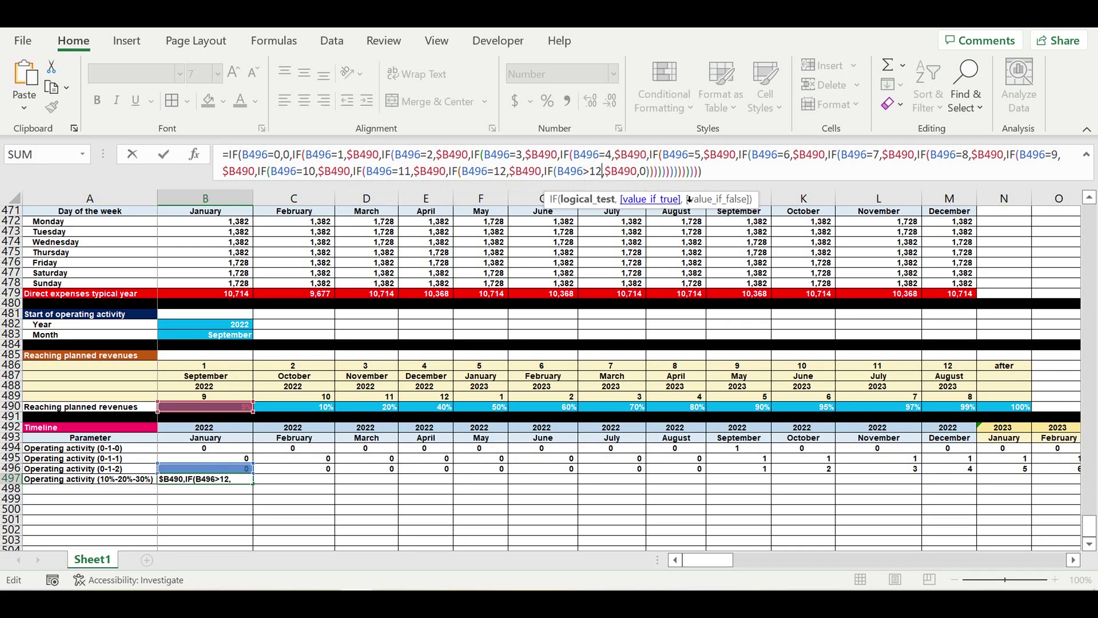
- Change the ramp-up references from $B490 to $C490 through $N490 and commit the formula
left_click(334, 155)
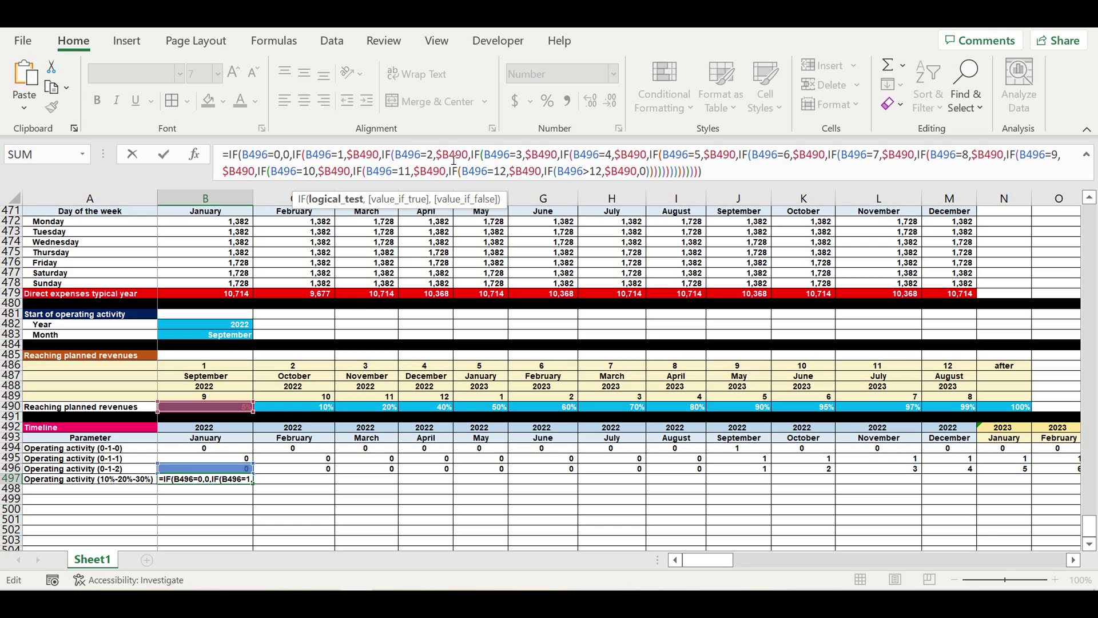
left_click(450, 157)
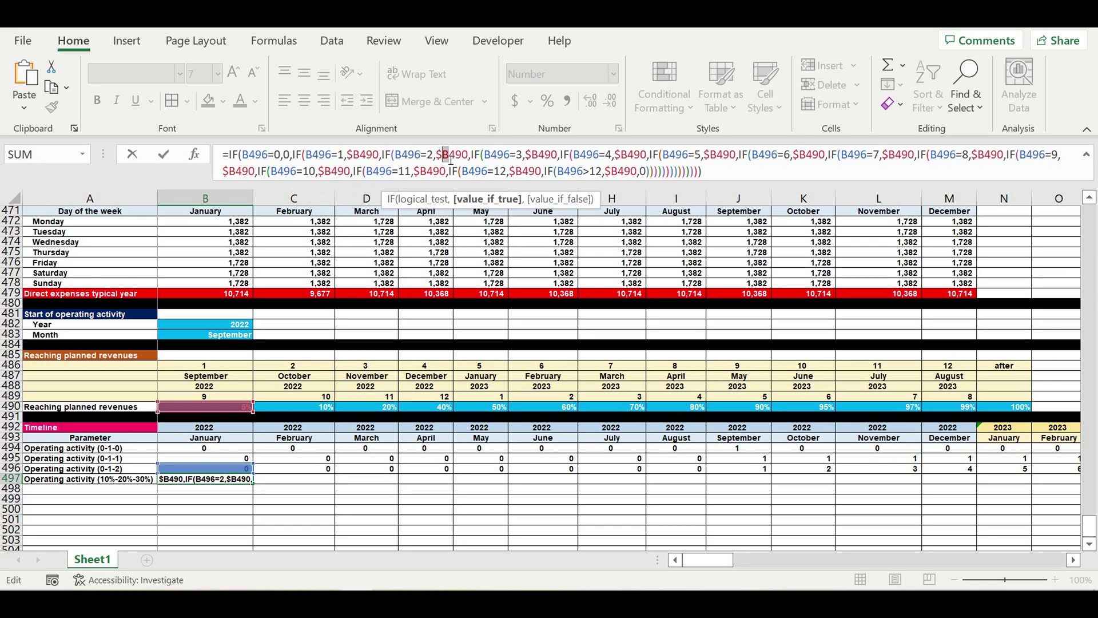
type("c")
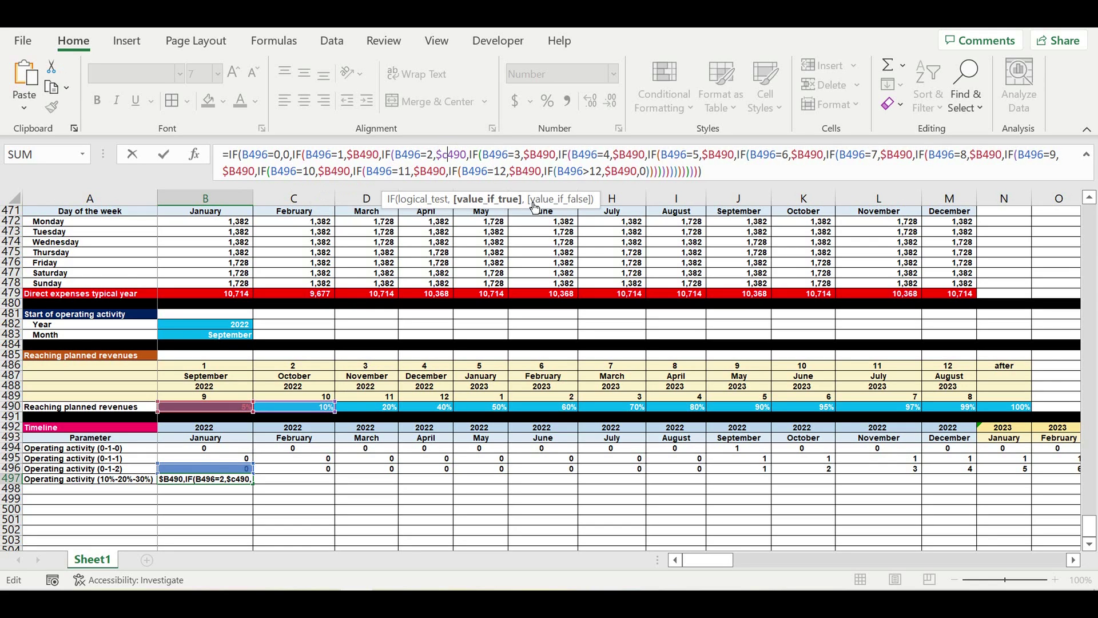
left_click_drag(537, 155, 530, 155)
type("d")
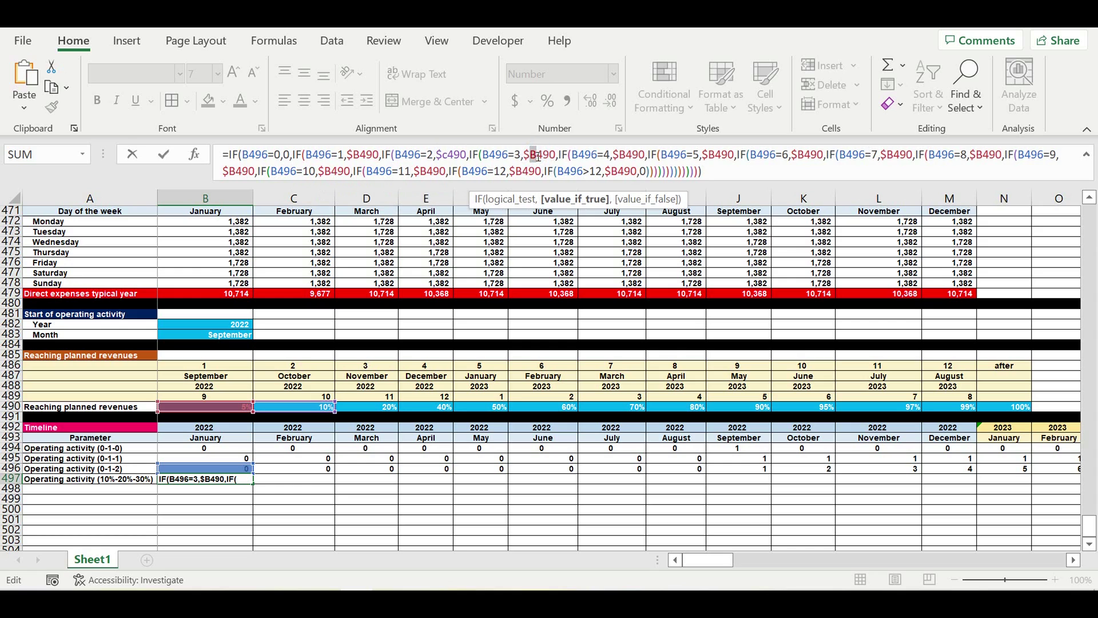
left_click_drag(626, 155, 619, 155)
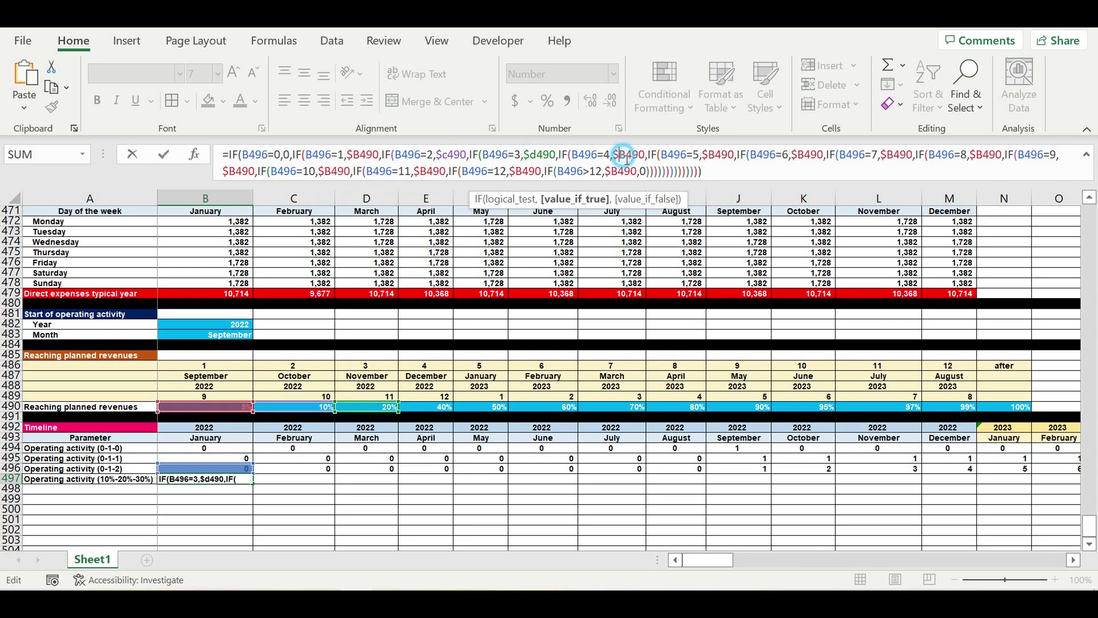
type("e")
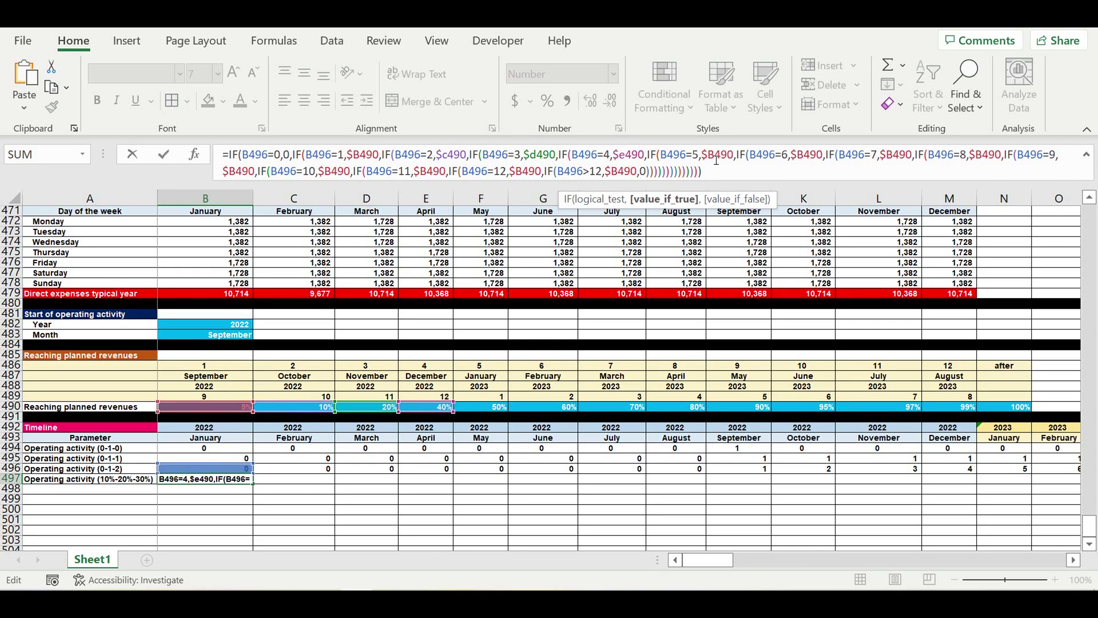
left_click_drag(715, 155, 708, 155)
type("d")
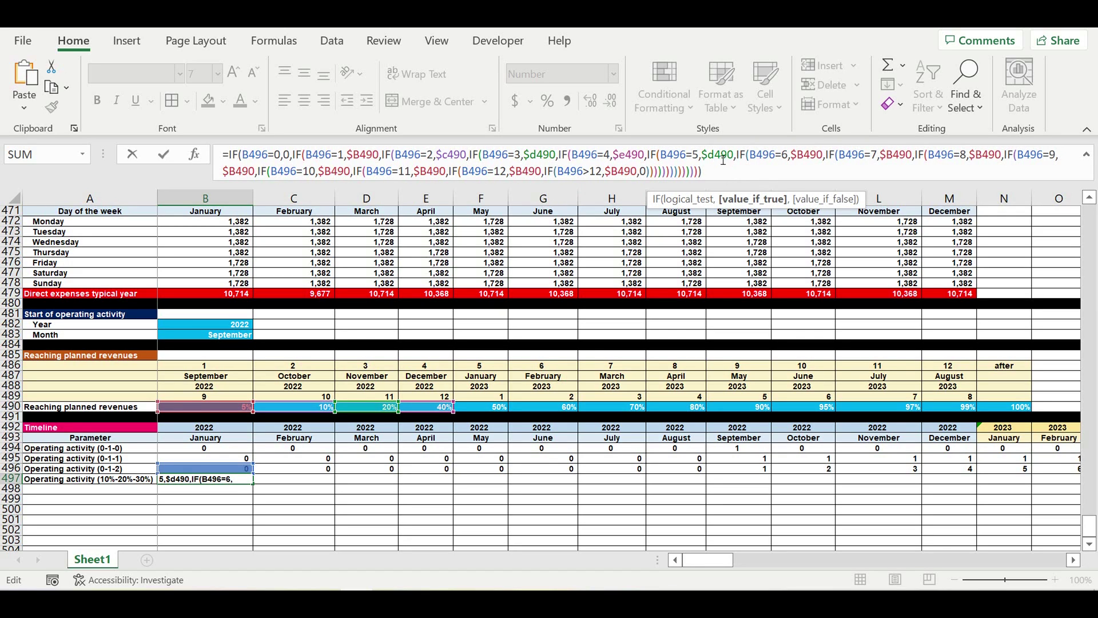
key("shift+Left")
type("f")
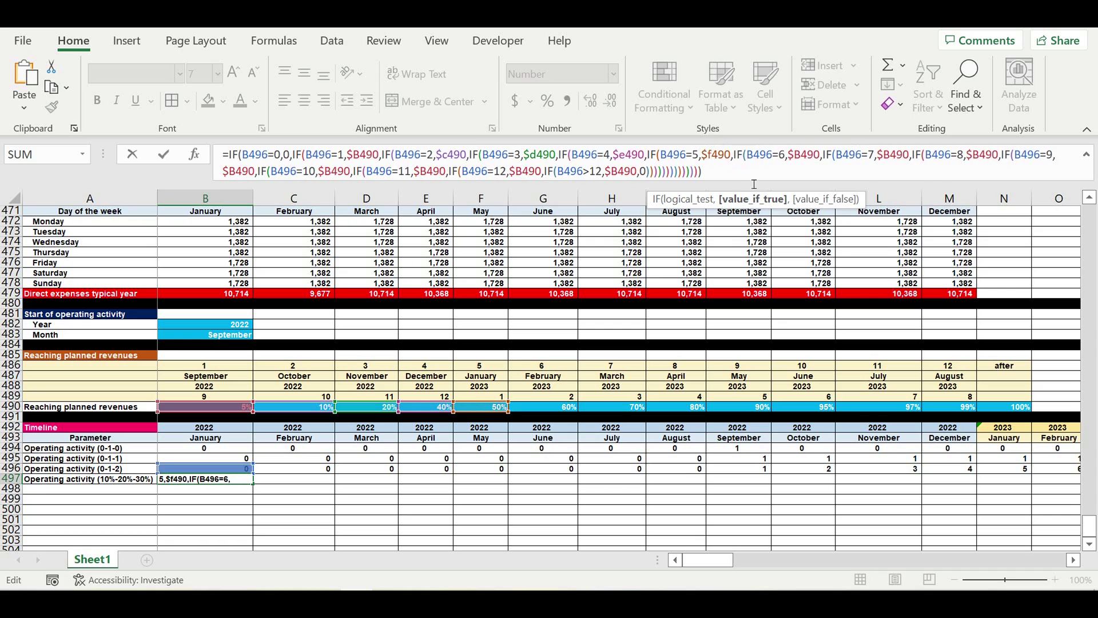
left_click(800, 156)
key("shift+Left")
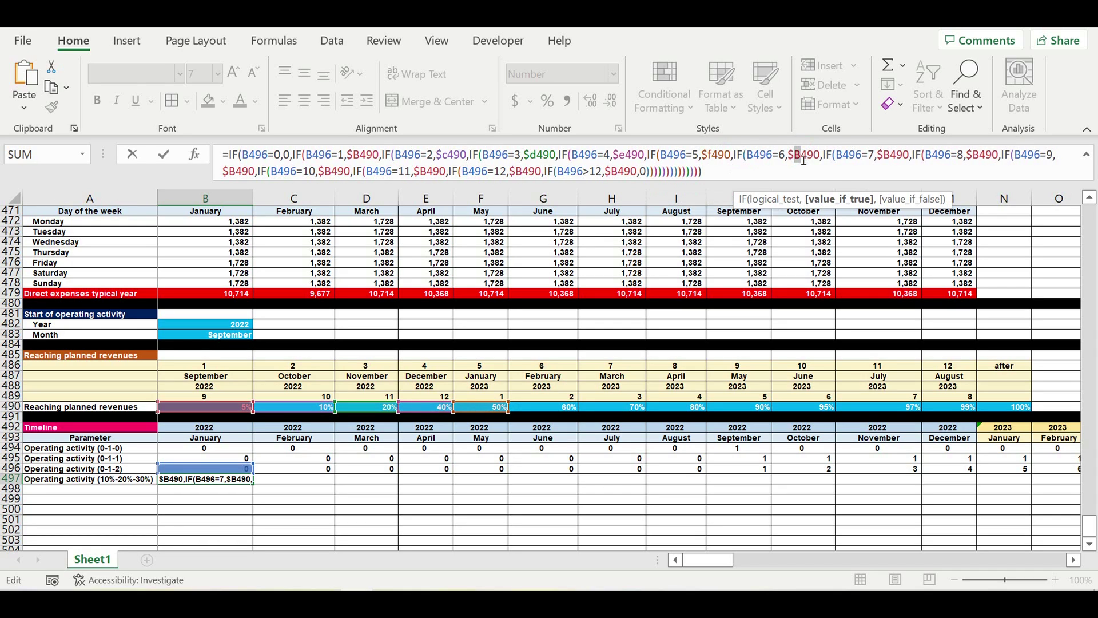
type("g")
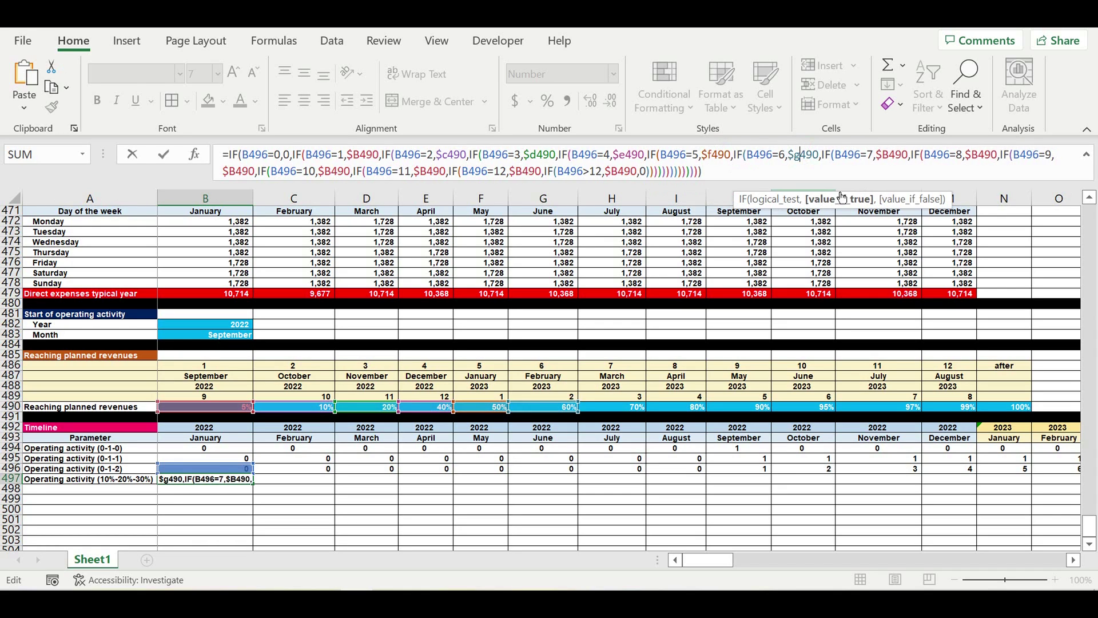
left_click(887, 156)
key("shift+Left")
type("h")
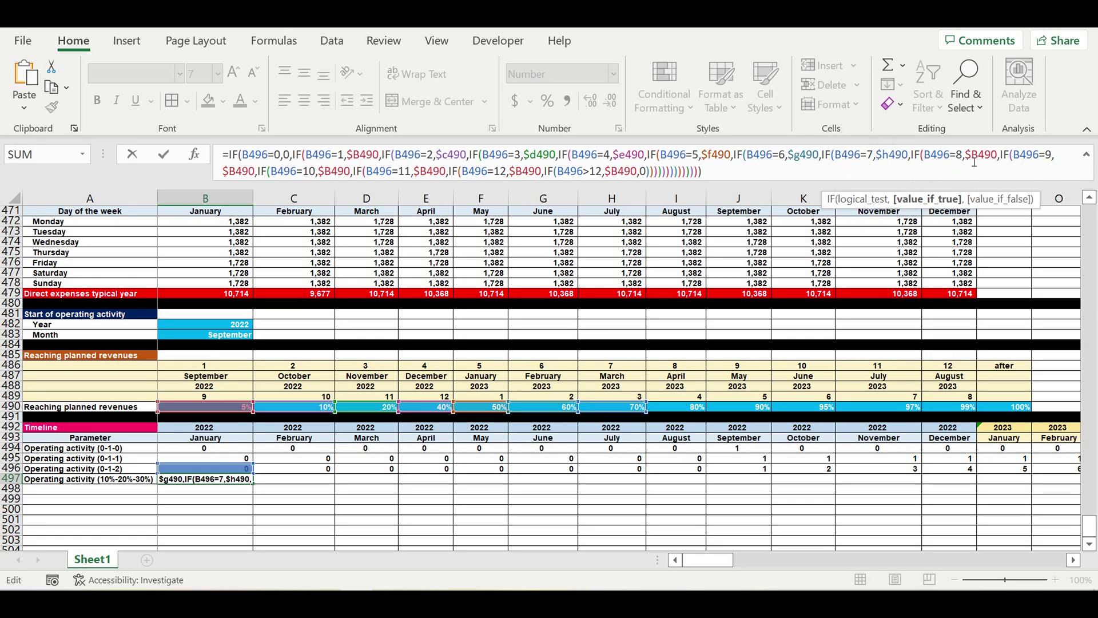
left_click(978, 155)
key("shift+Left")
type("i")
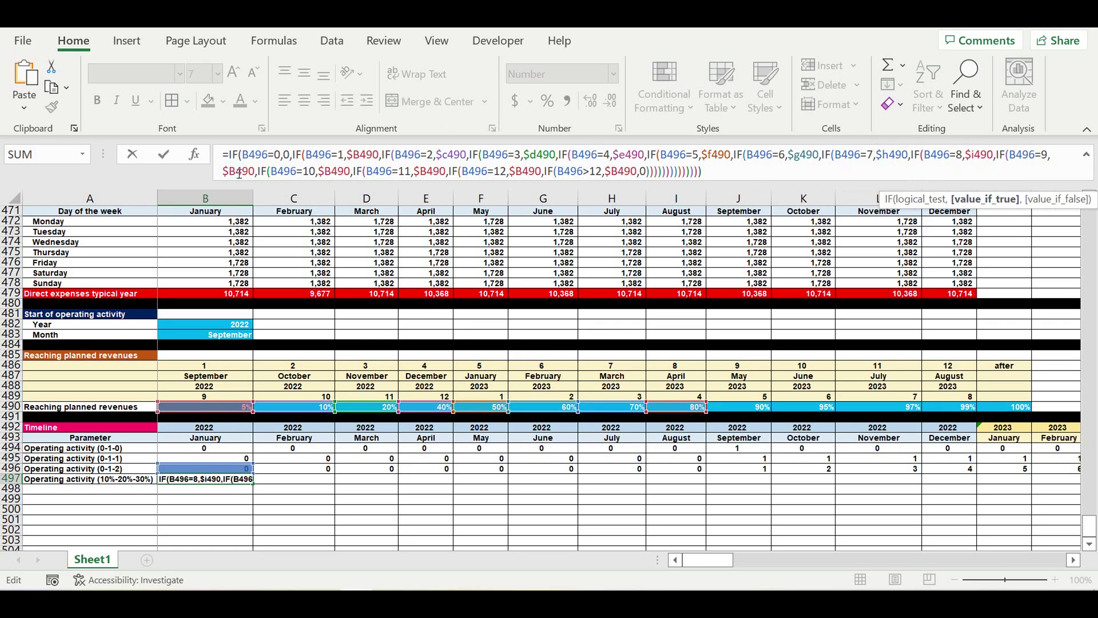
left_click_drag(238, 172, 230, 171)
type("j")
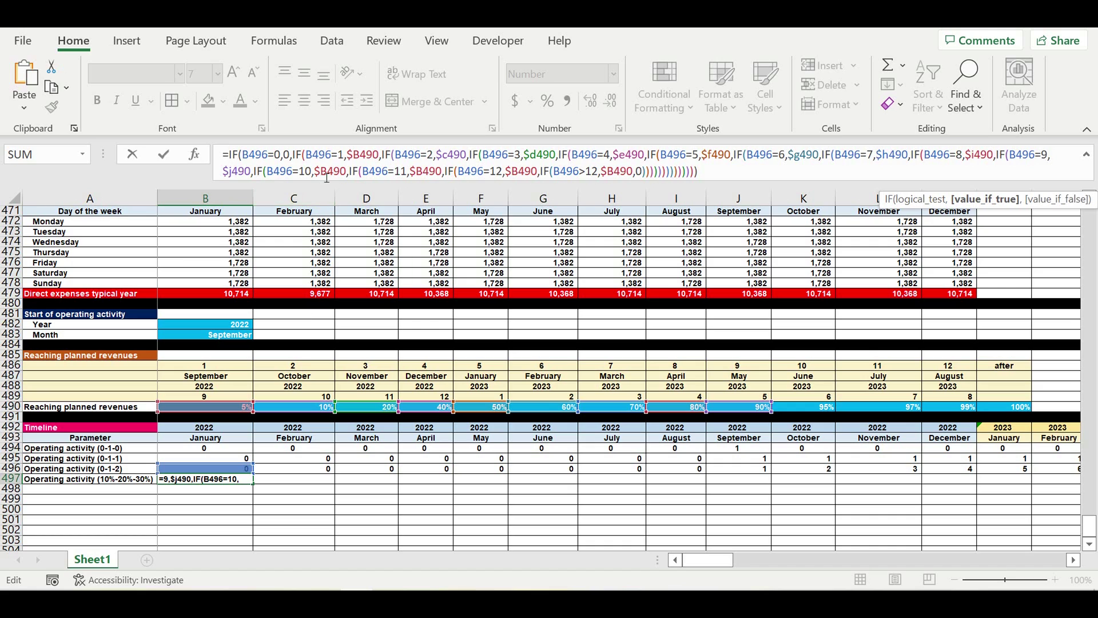
left_click_drag(319, 172, 328, 172)
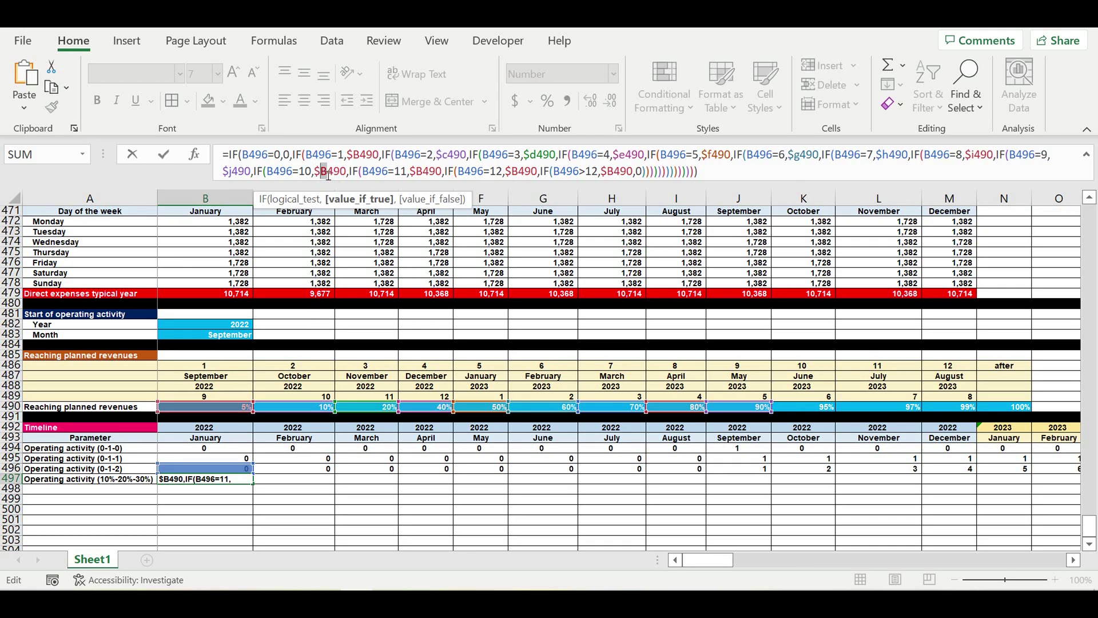
type("k")
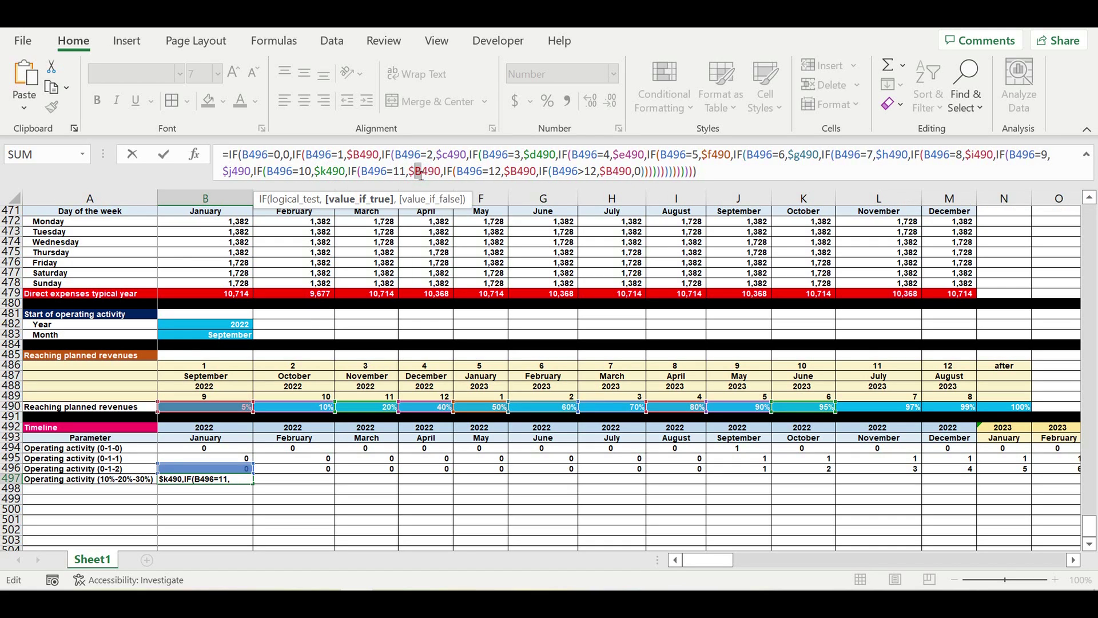
left_click_drag(426, 172, 417, 171)
type("l")
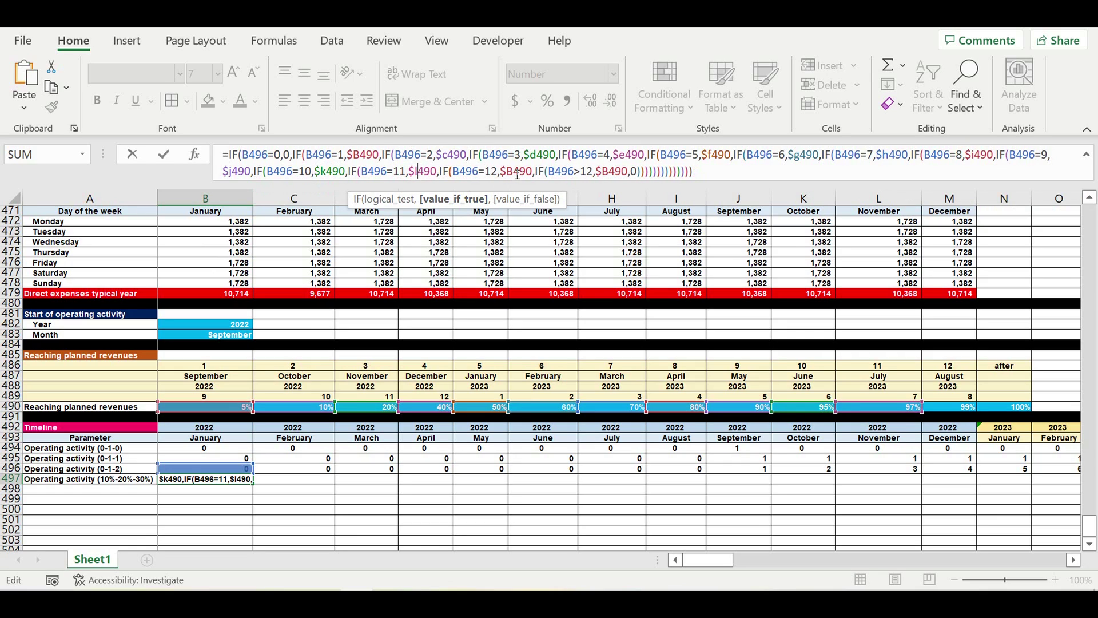
left_click_drag(514, 171, 506, 172)
type("m")
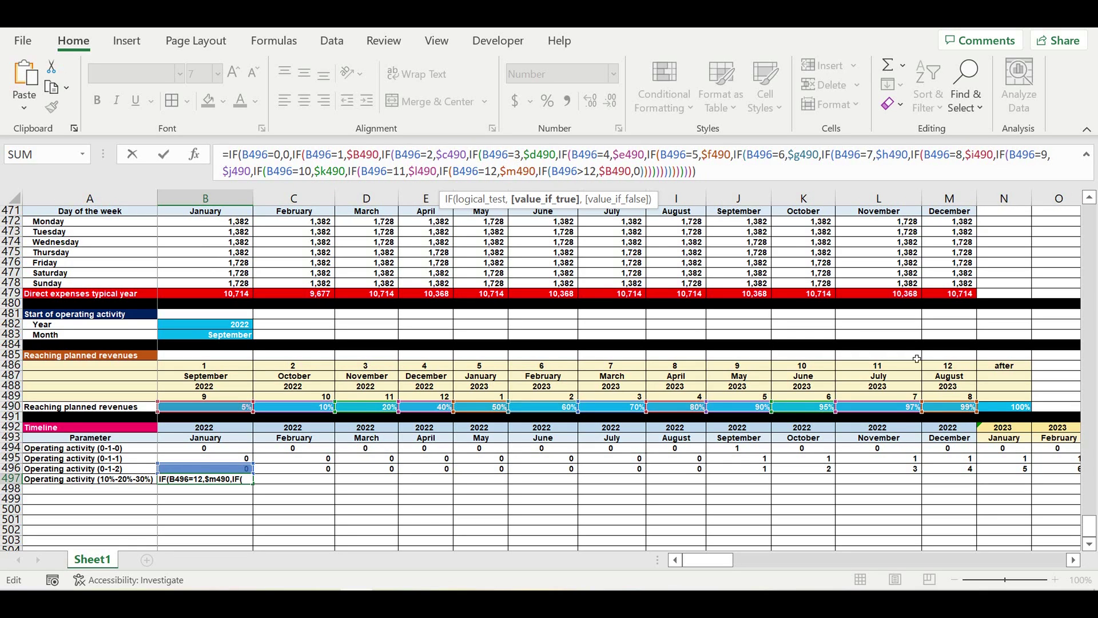
left_click(610, 172)
left_click_drag(610, 172, 605, 172)
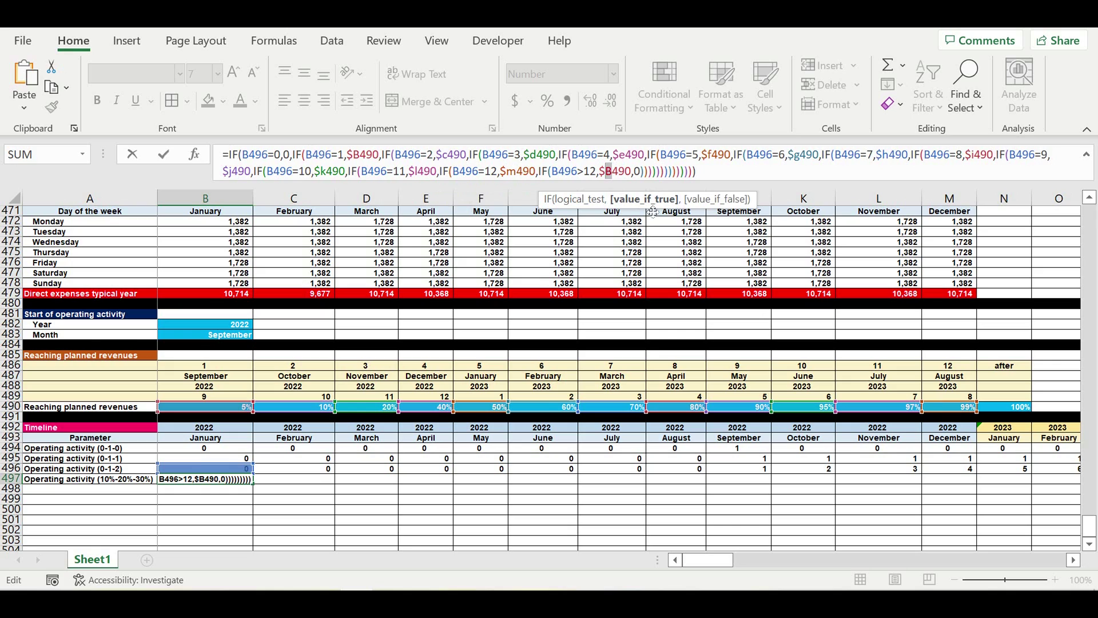
type("n")
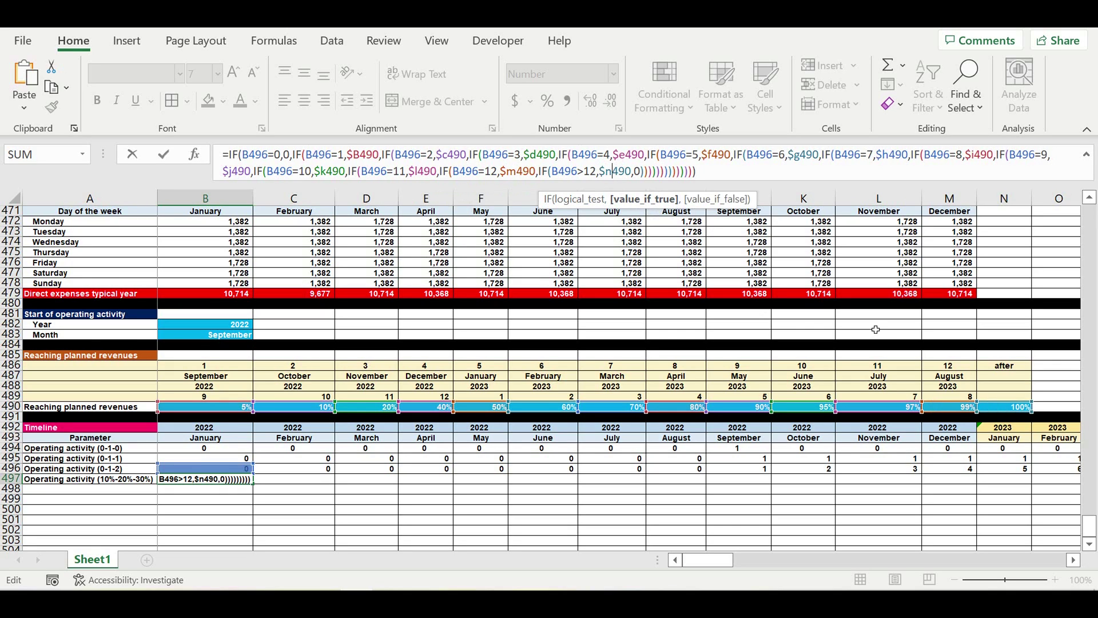
key("Return")
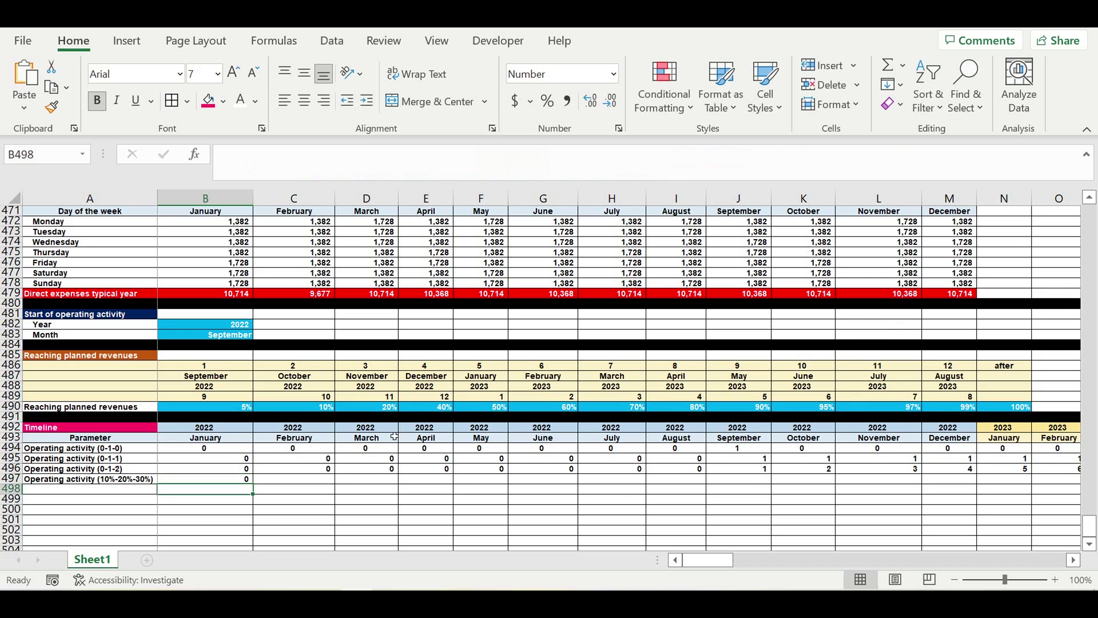
- Format B497 as a percentage after reviewing its formula and C496's month counter
left_click(321, 476)
left_click(229, 478)
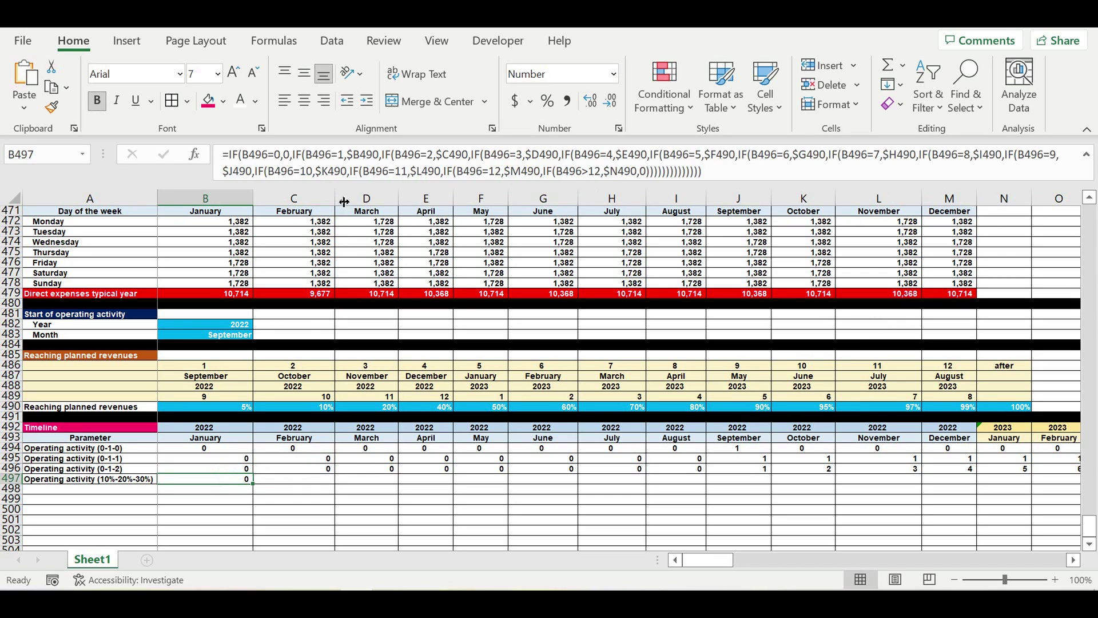
left_click_drag(347, 192, 347, 173)
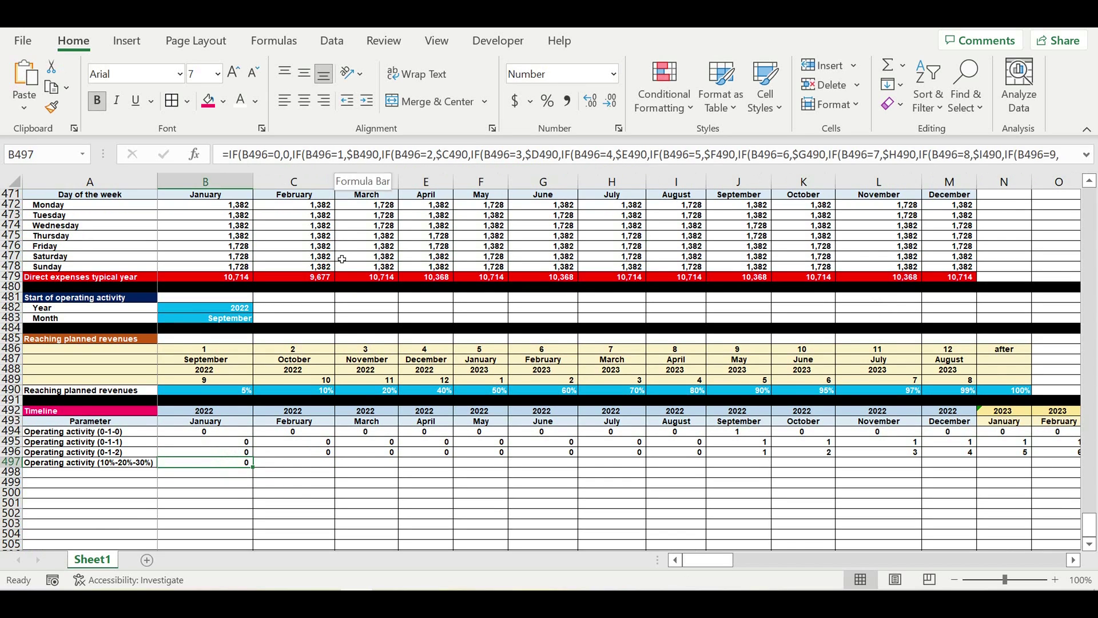
left_click(292, 452)
left_click(236, 464)
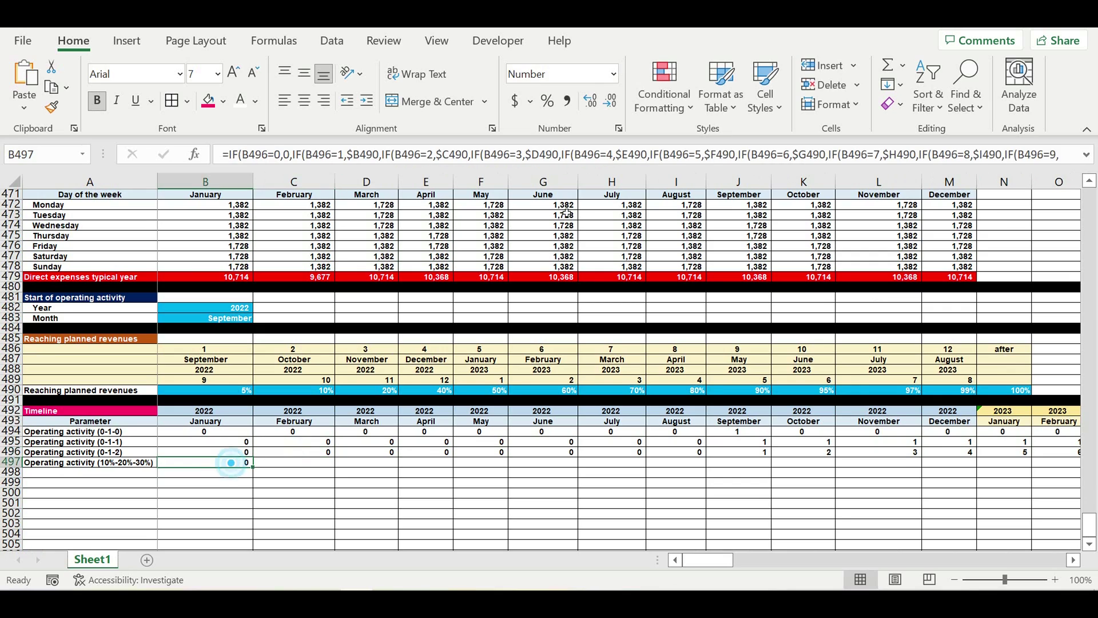
left_click(546, 103)
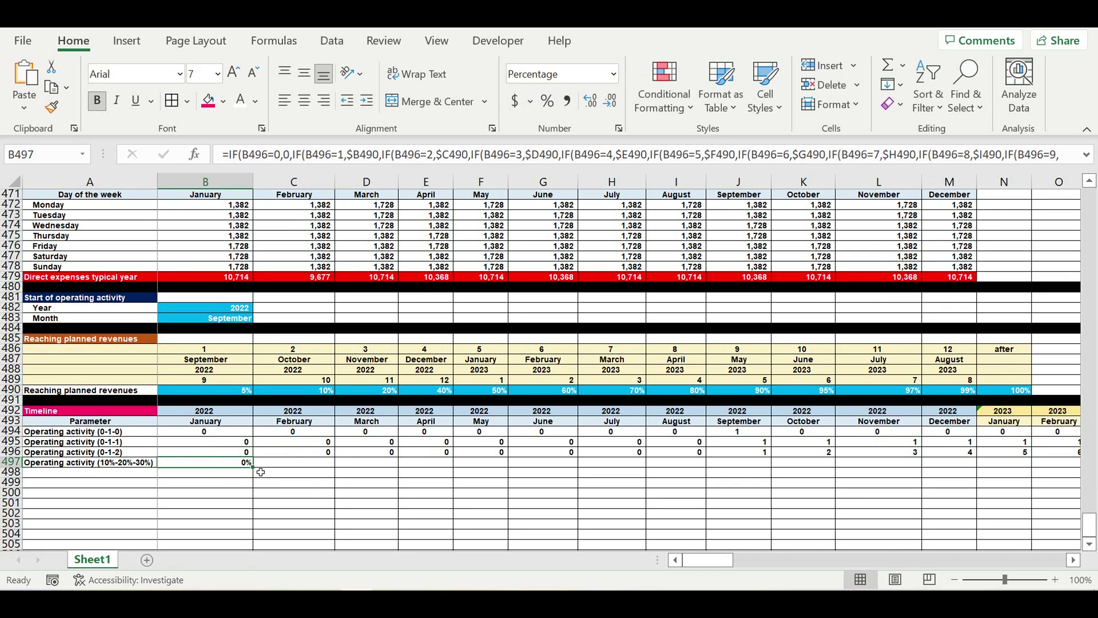
- Fill the ramp-up formula across row 497 to December and check cells J497–M497
left_click_drag(253, 466, 966, 515)
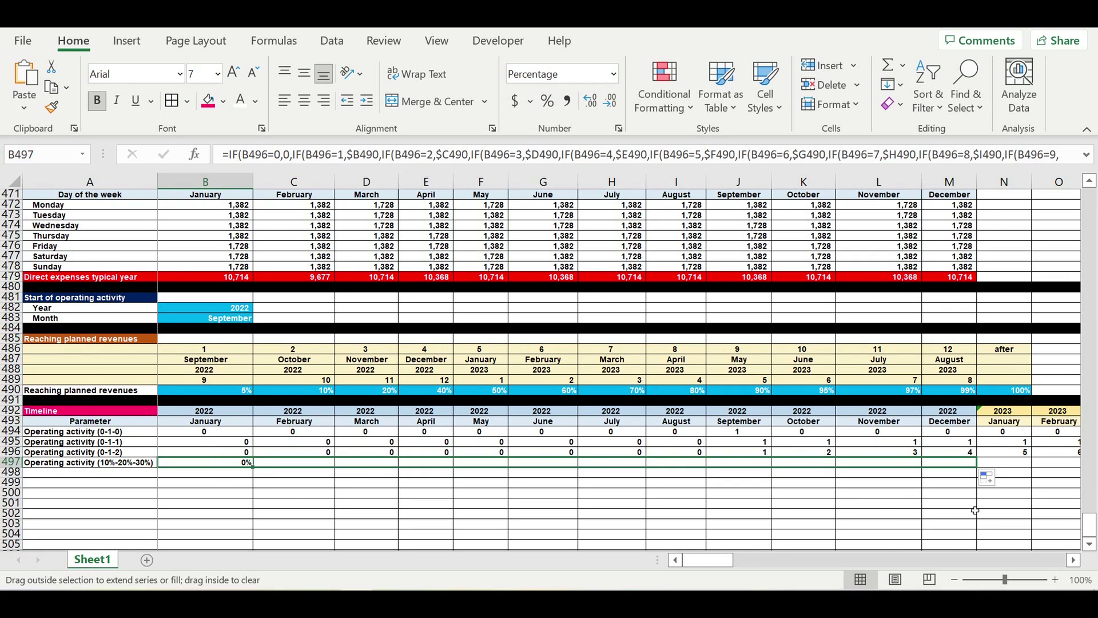
left_click(859, 503)
left_click(748, 463)
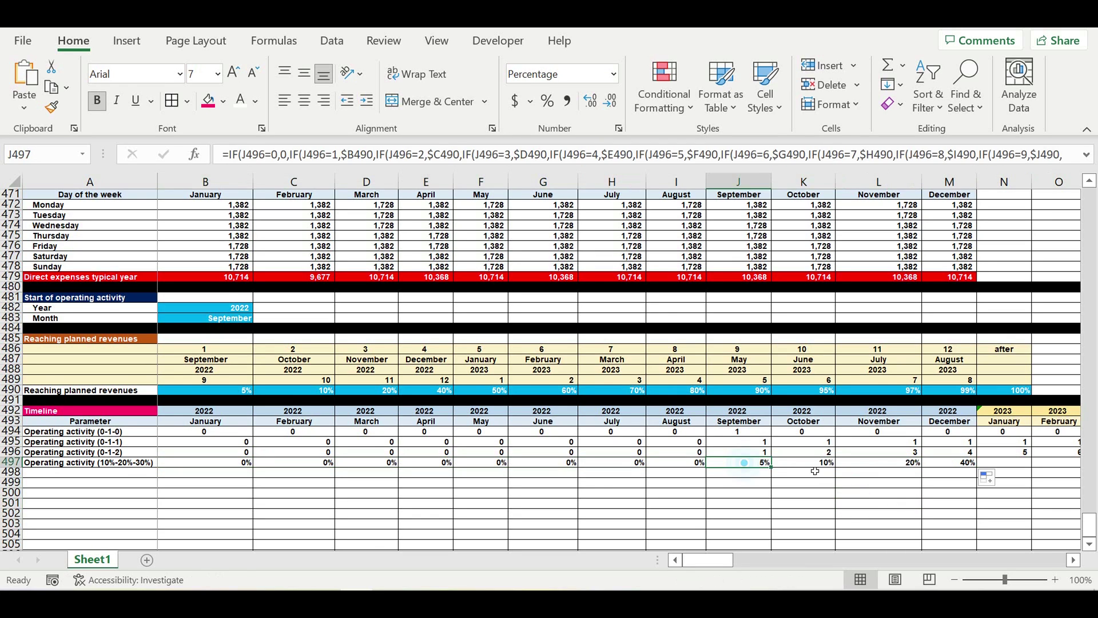
left_click(809, 462)
left_click(889, 462)
left_click(949, 461)
- Extend the row 497 ramp-up formula all the way through column DQ
left_click(892, 460)
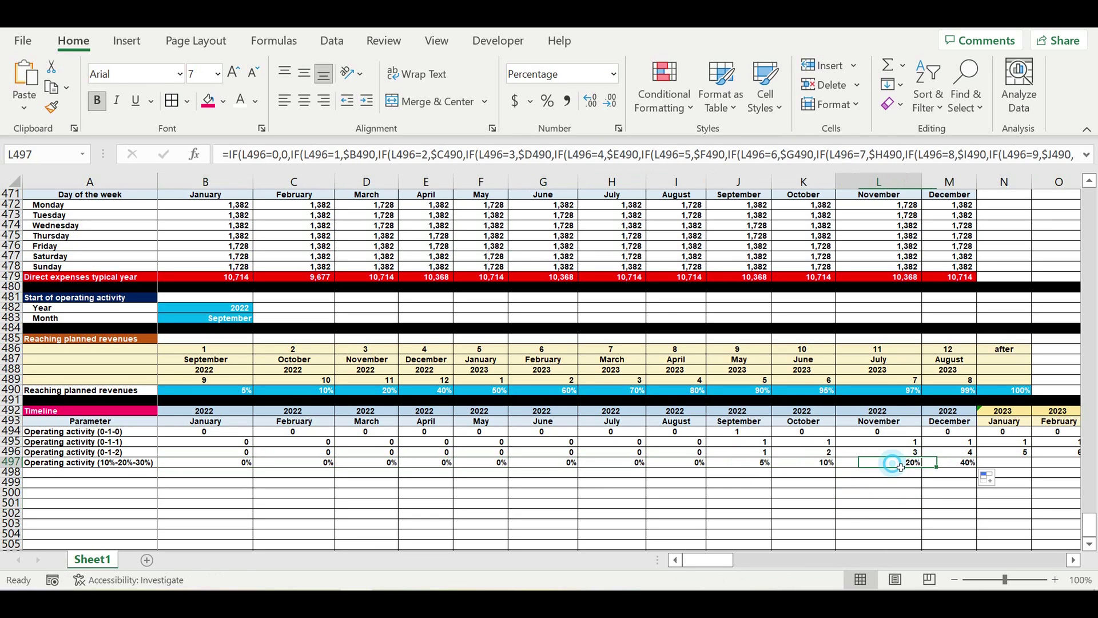
left_click_drag(1010, 463, 980, 463)
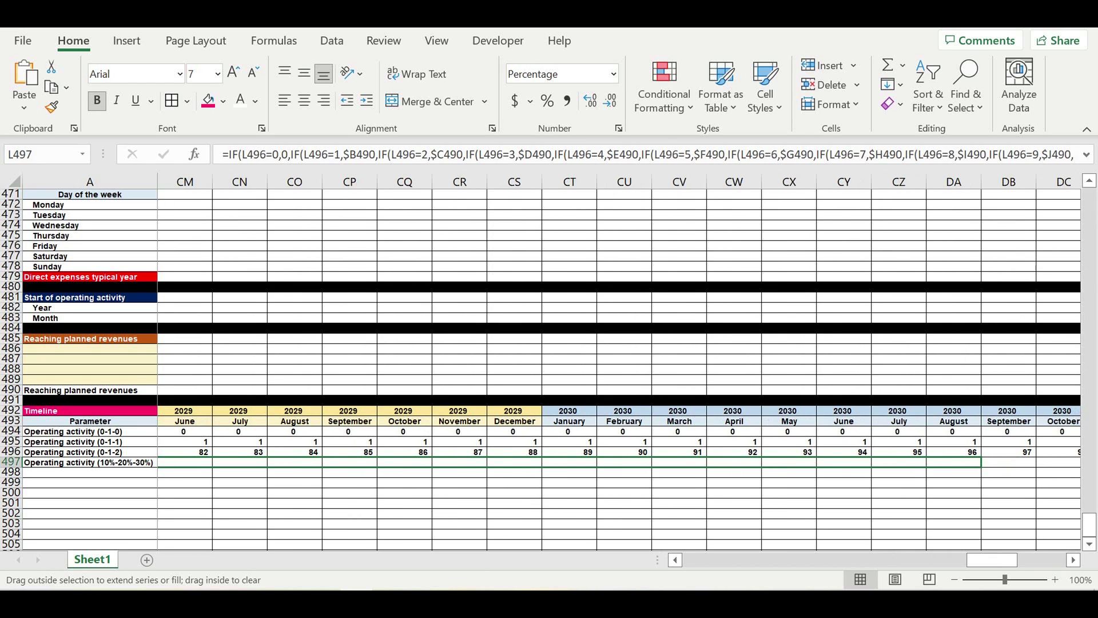
left_click_drag(1072, 466, 771, 478)
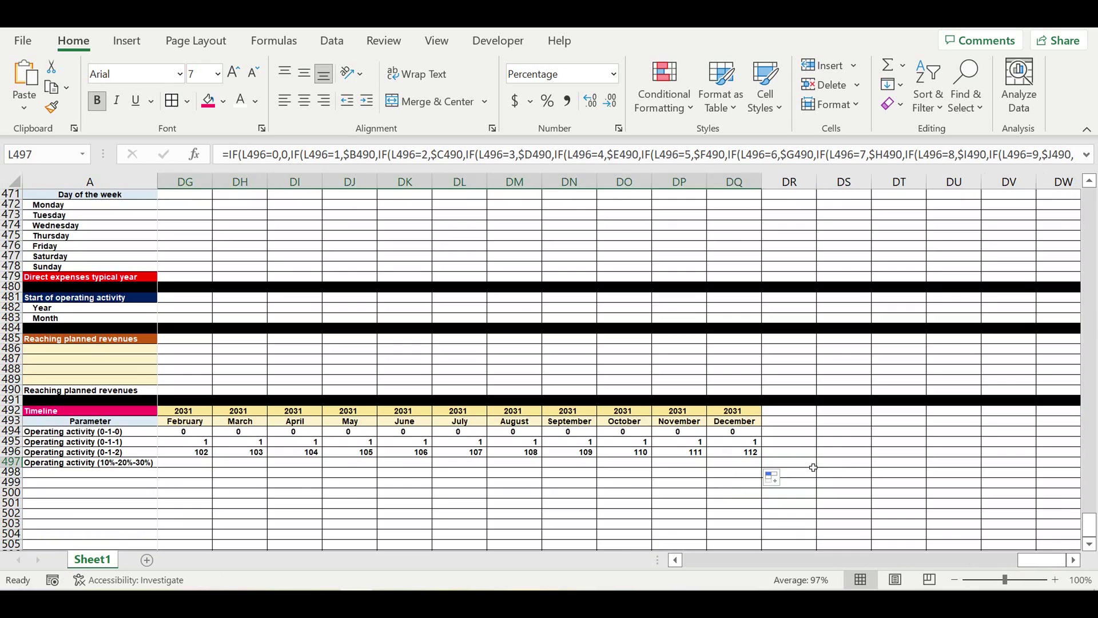
left_click(844, 453)
left_click_drag(1029, 566, 696, 566)
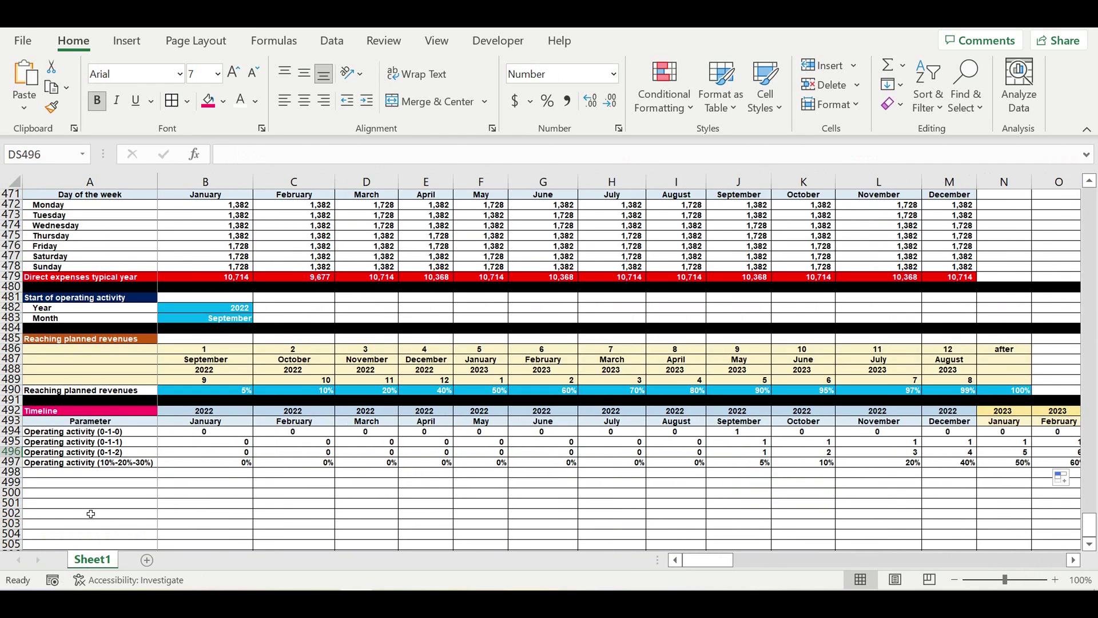
- Fill row 498 black as a separator bar
left_click(12, 472)
left_click(221, 103)
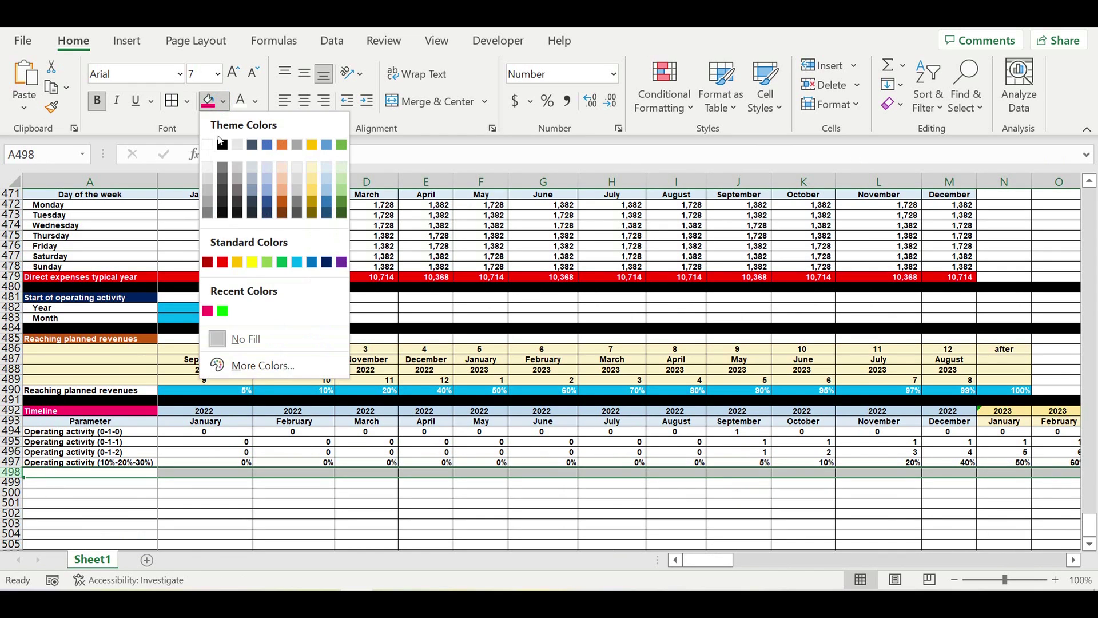
left_click(222, 144)
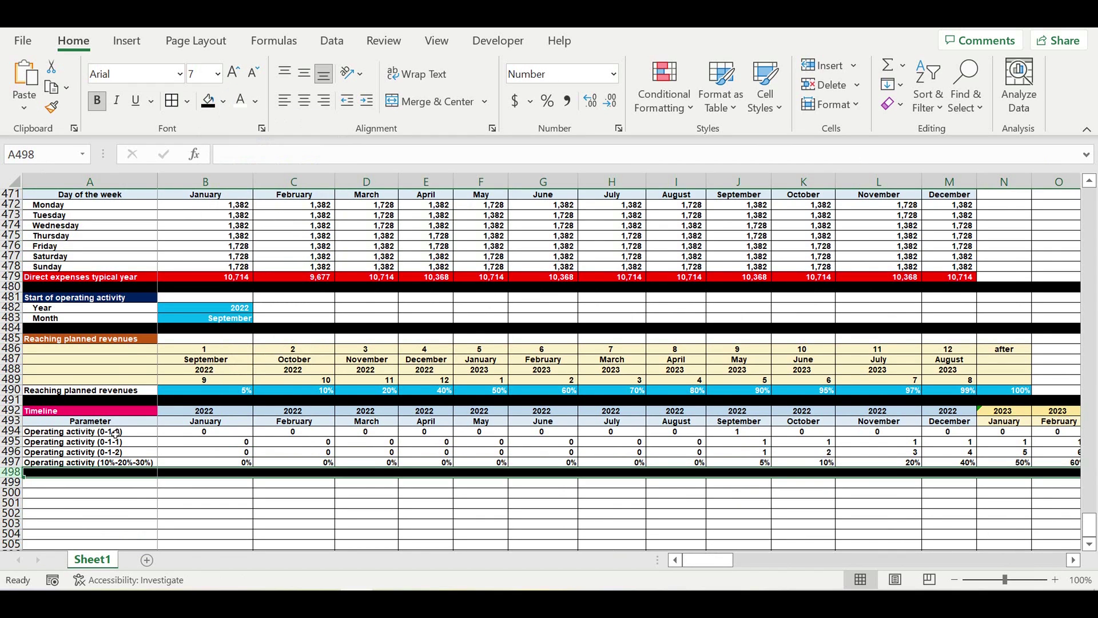
- Indent the four Operating activity labels in A494:A497
left_click_drag(116, 433, 117, 463)
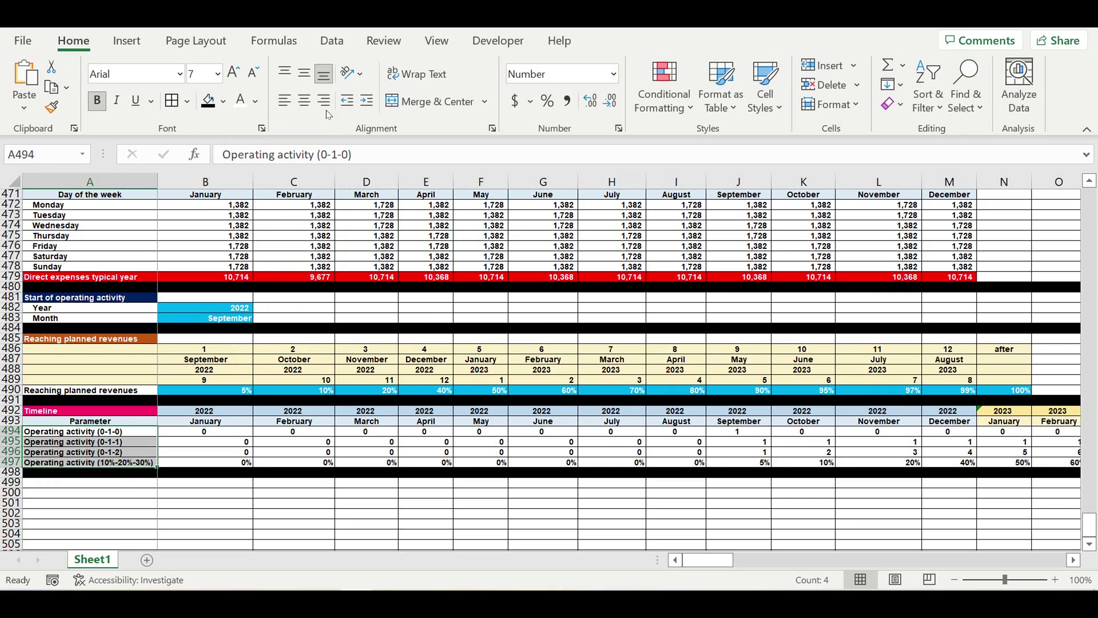
left_click(366, 100)
left_click(246, 503)
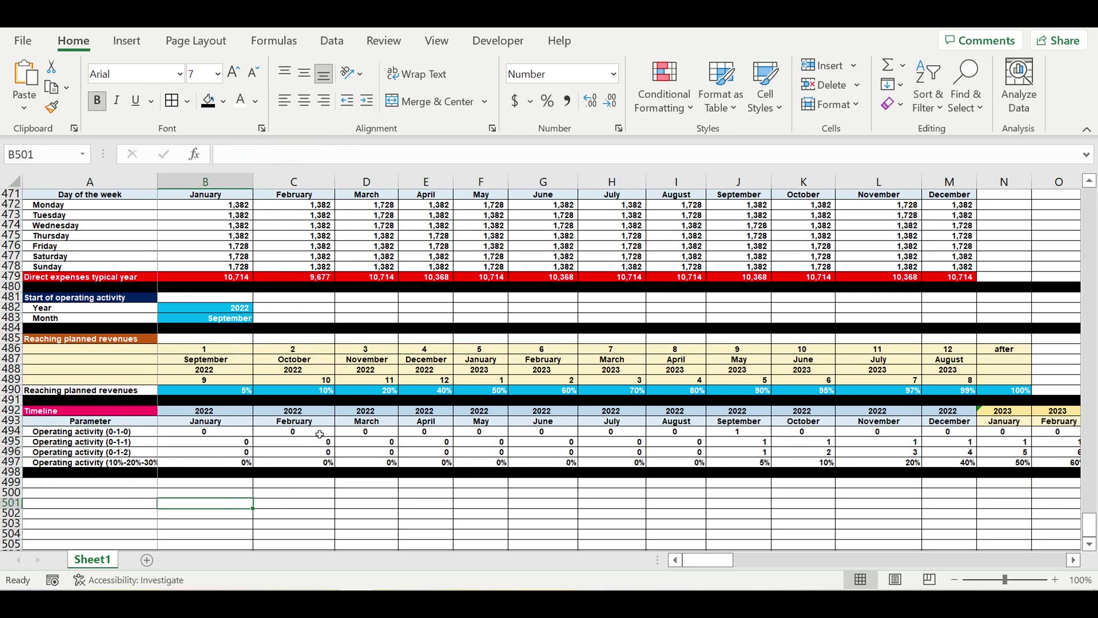
scroll(321, 423, "up", 1)
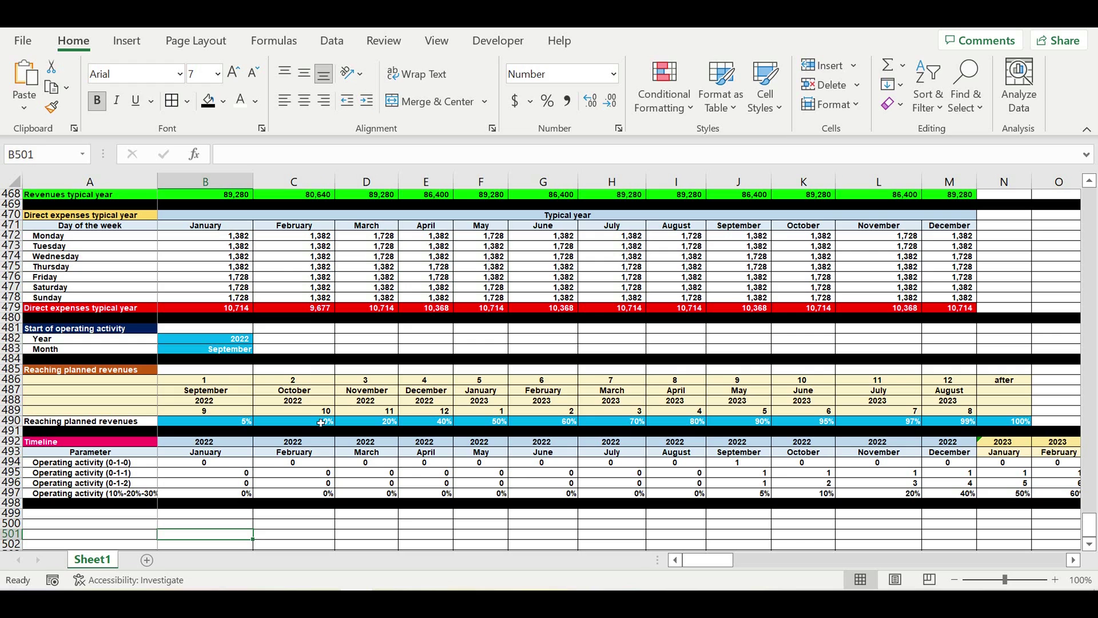
scroll(319, 422, "down", 3)
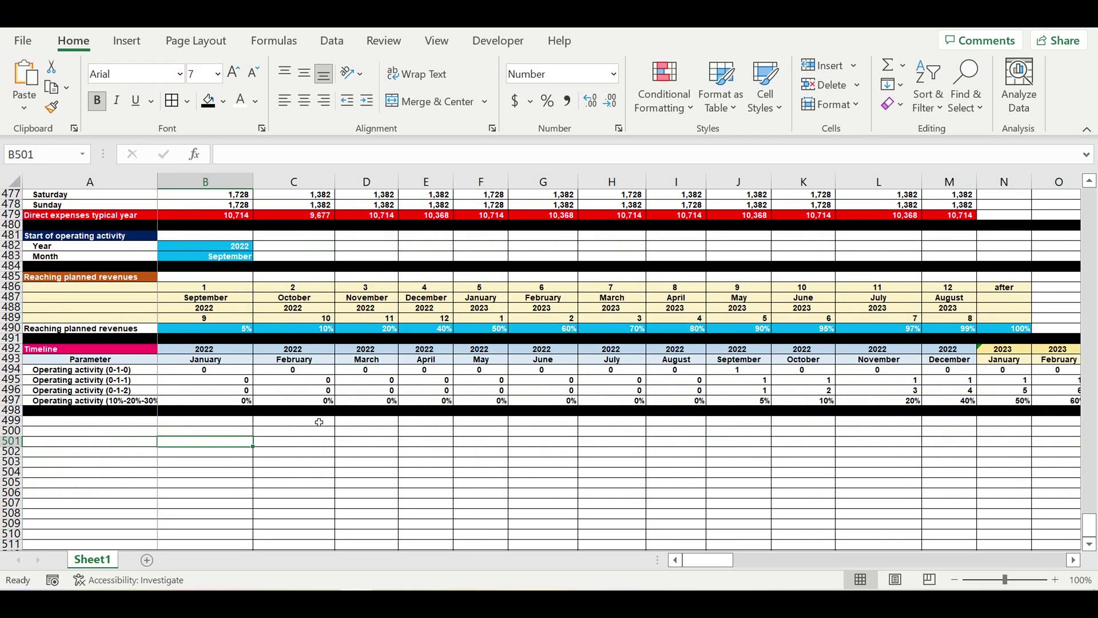
left_click(135, 420)
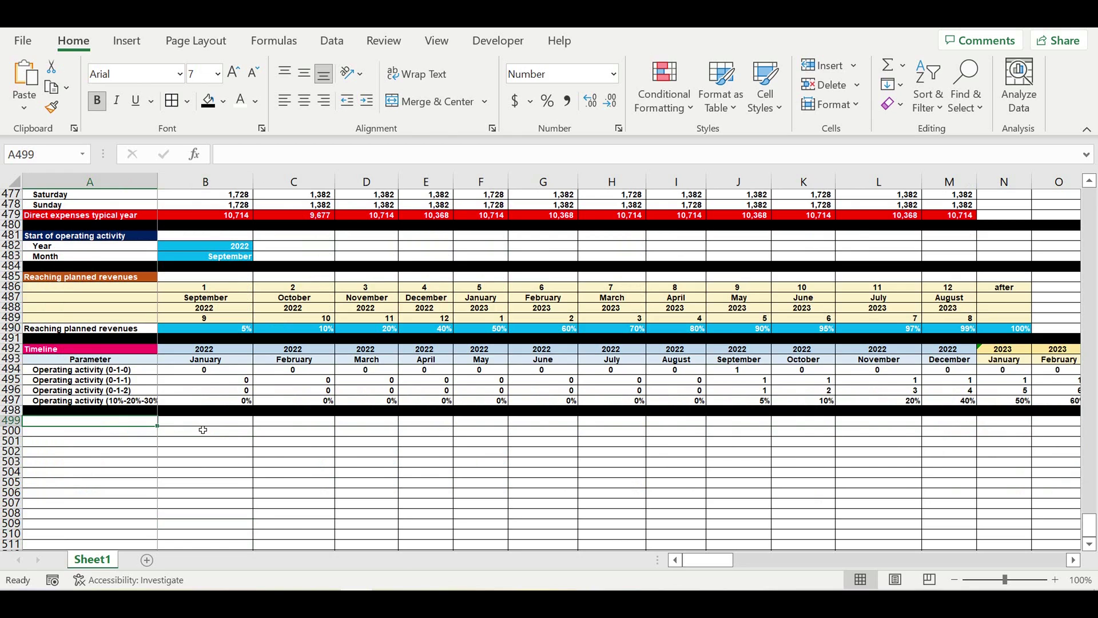
- Enter 'Seasonality block' as the title in A499
type("Seano")
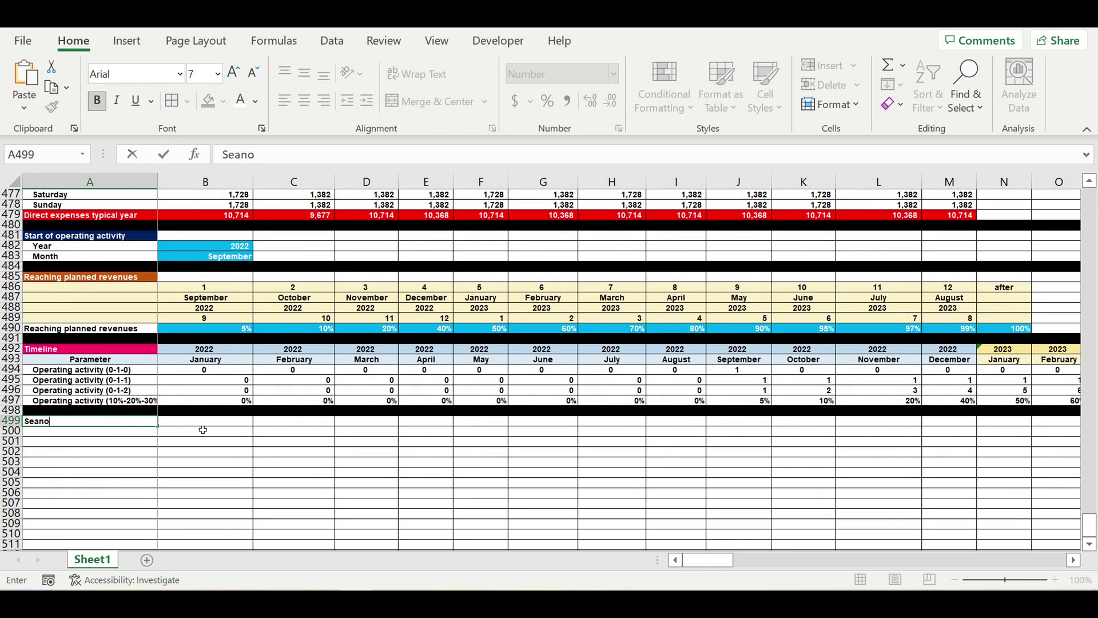
key("BackSpace")
key("BackSpace")
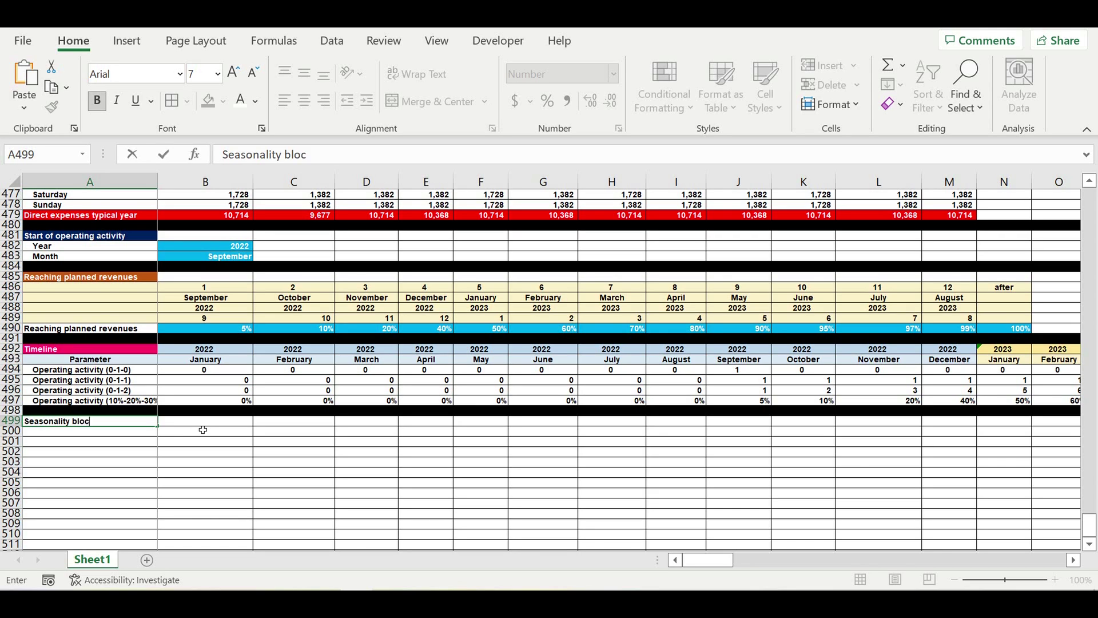
key("Return")
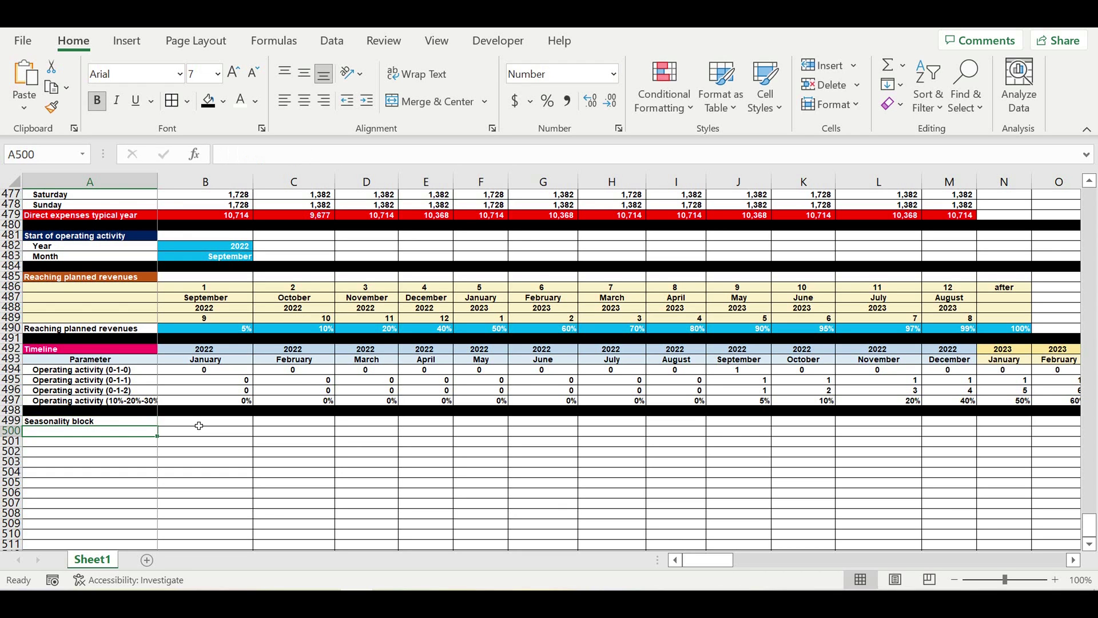
- Copy the Typical year month header B470:M471 and paste it at B499
scroll(380, 366, "up", 6)
scroll(377, 343, "up", 2)
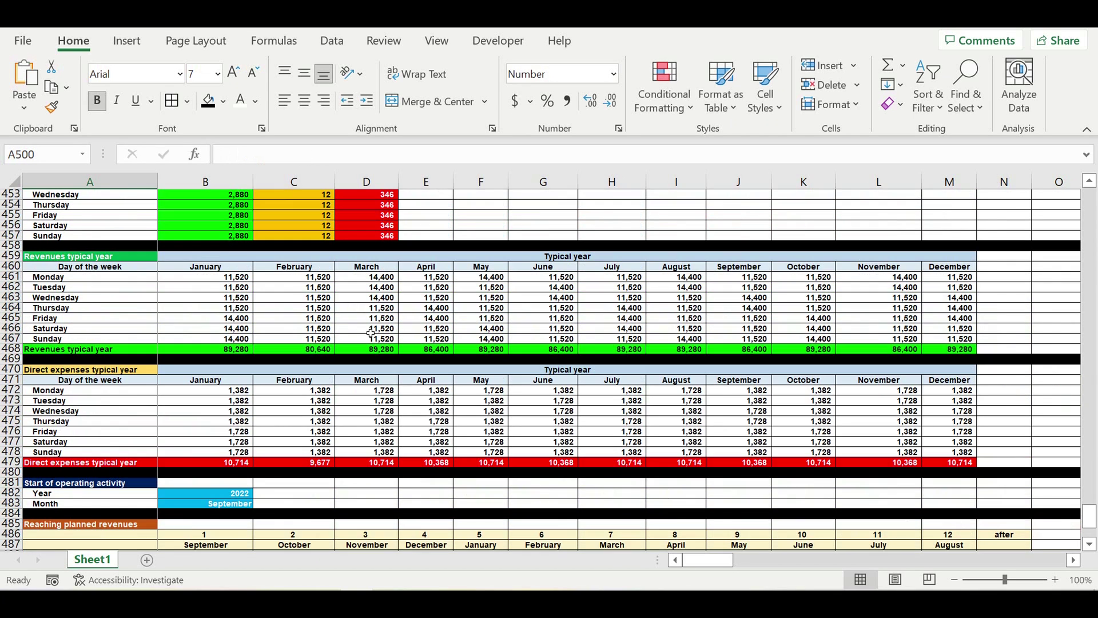
left_click_drag(344, 370, 331, 384)
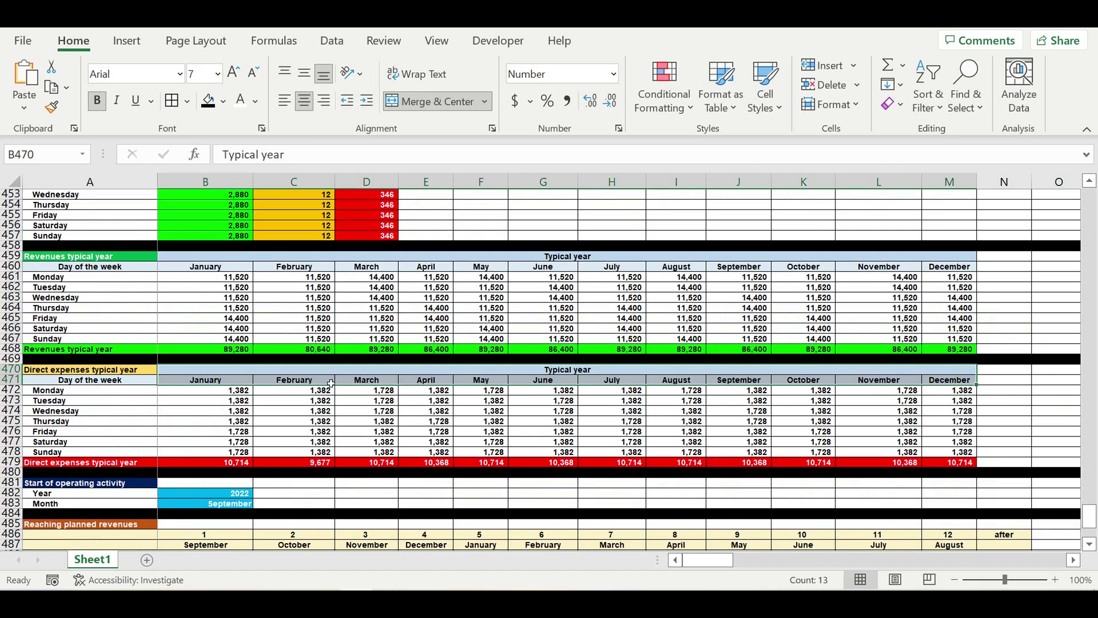
key("ctrl+c")
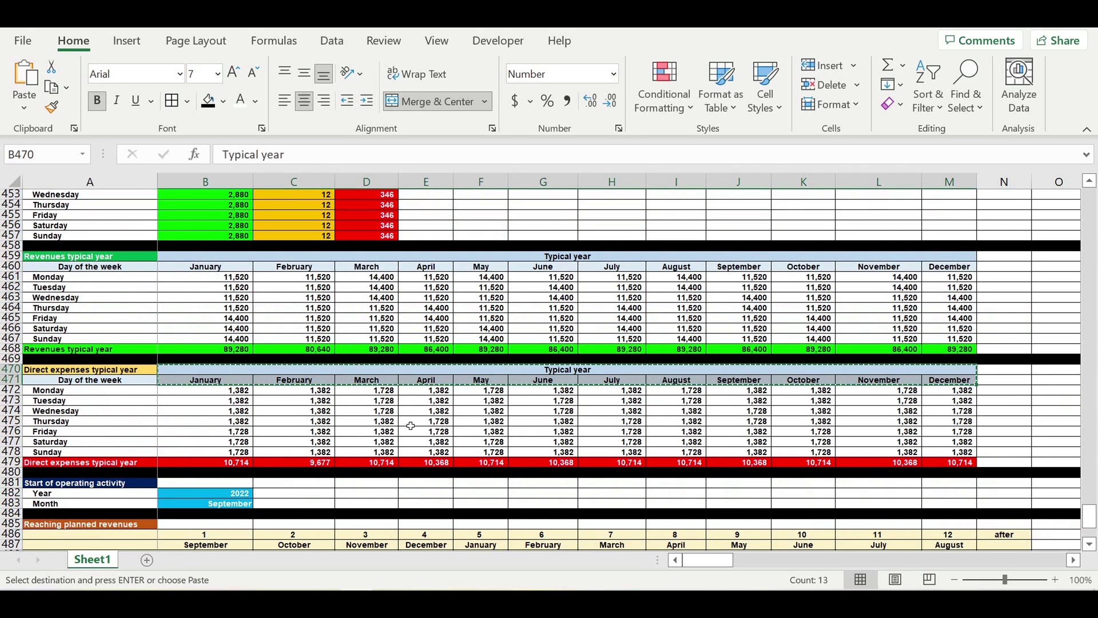
scroll(411, 425, "down", 5)
scroll(410, 426, "down", 4)
left_click(180, 394)
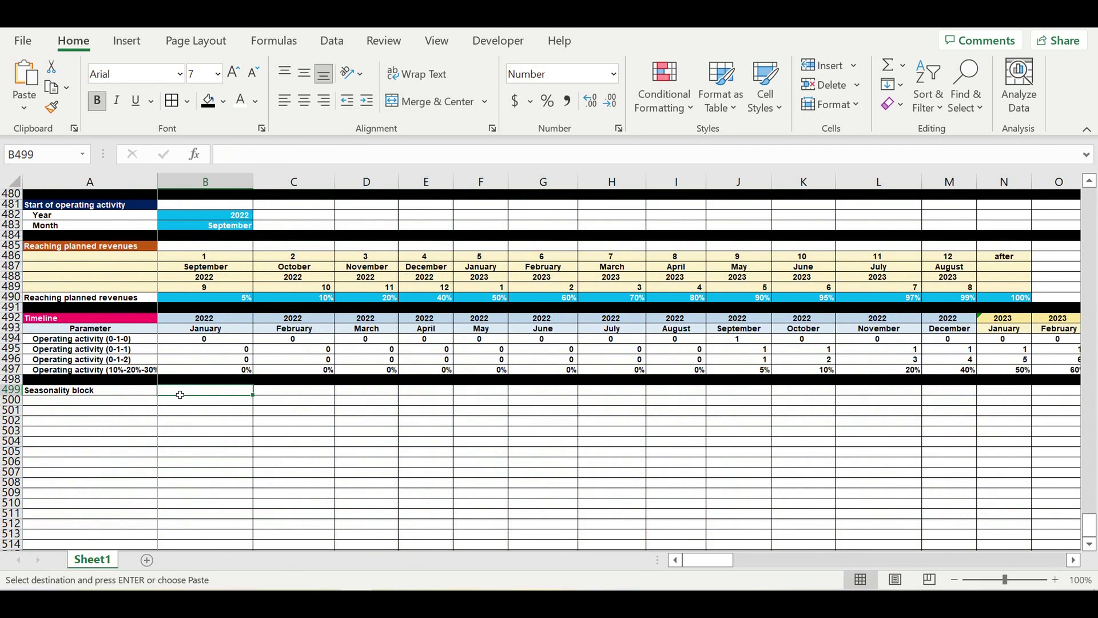
key("ctrl+v")
left_click(293, 425)
- Label A500 'Parameter' and A501 'Revenue & direct costs seasonality'
left_click(133, 404)
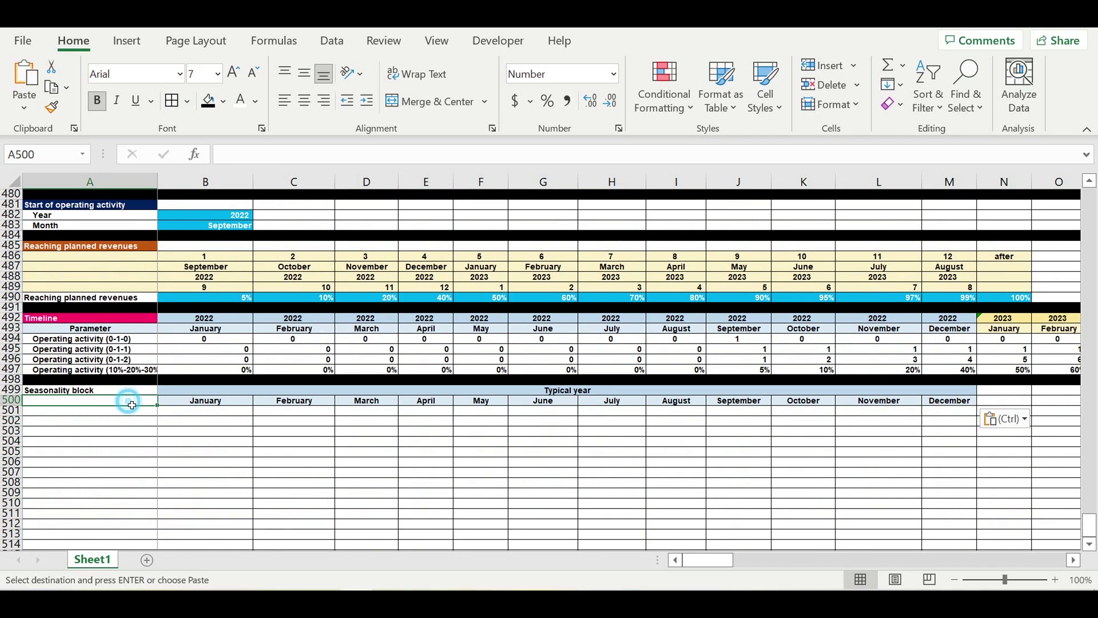
key("Escape")
type("Param")
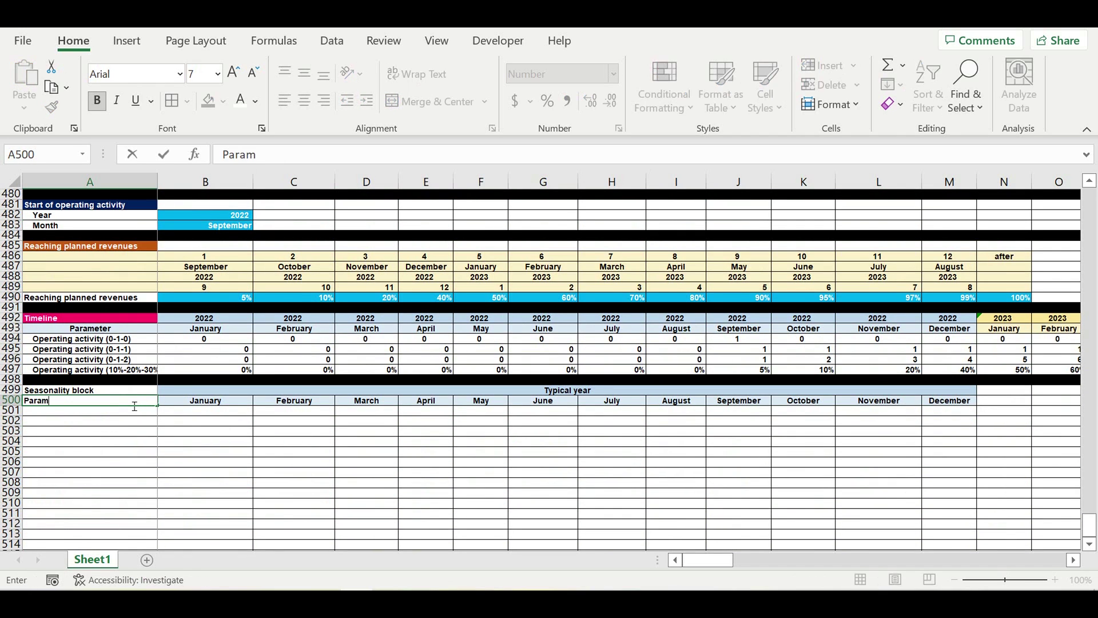
type("eter")
left_click(81, 428)
left_click(80, 412)
type("Re")
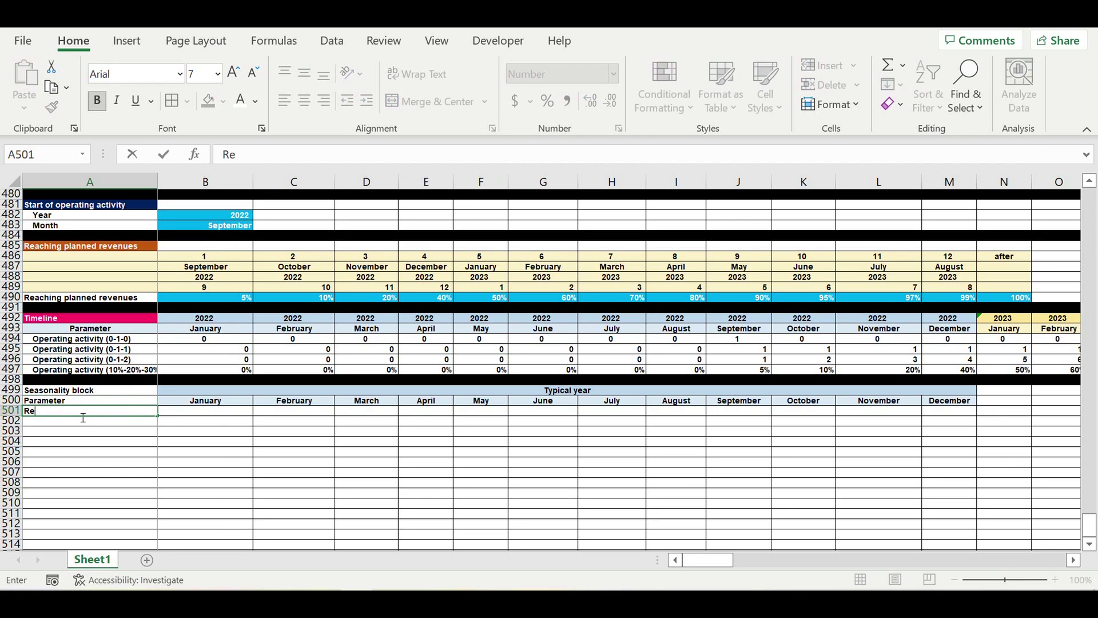
type("venue & direct costs")
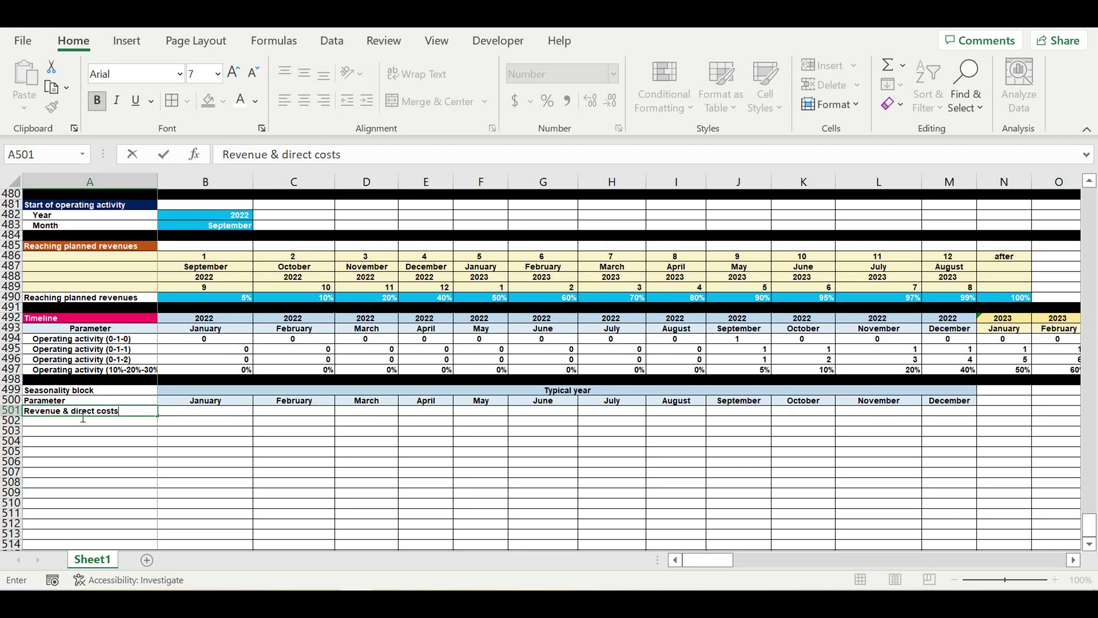
type(" seasonality")
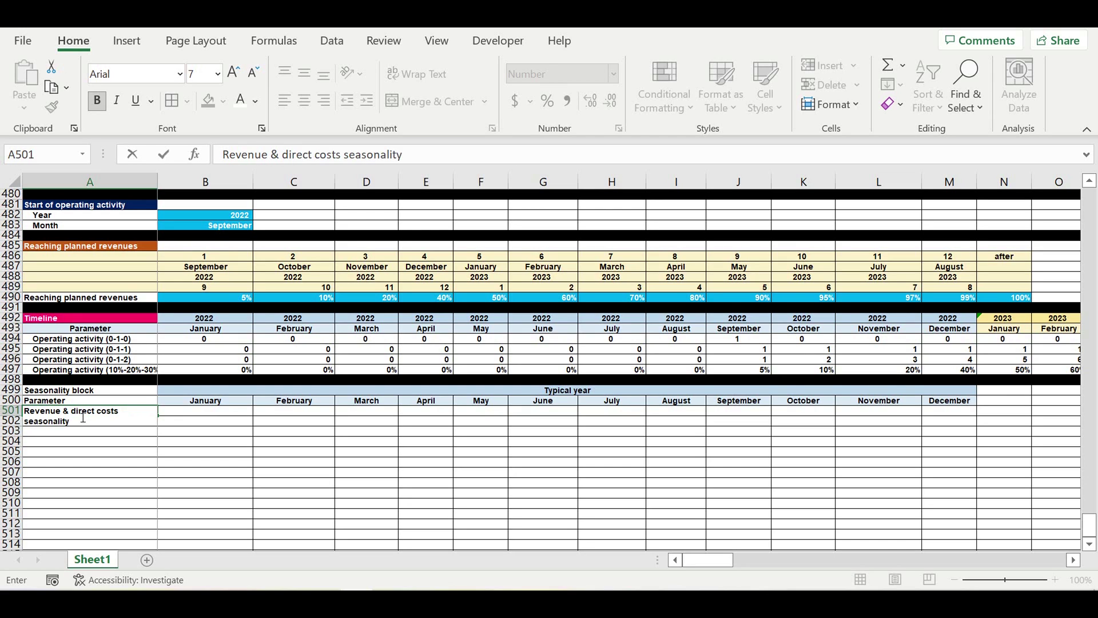
key("Return")
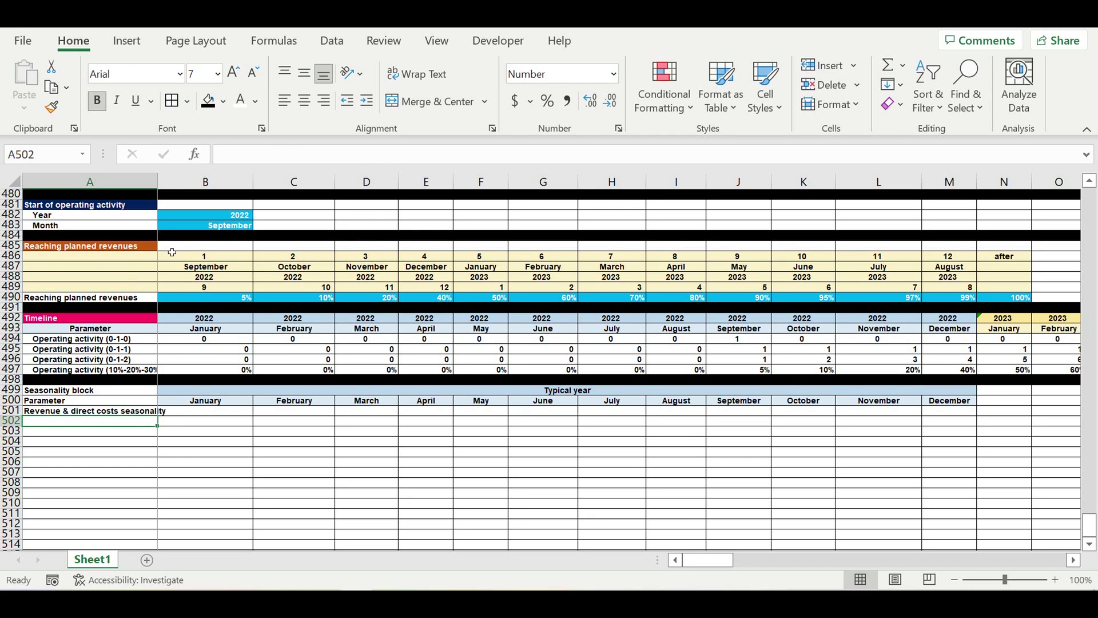
- Widen column A to fit its labels, then center the Parameter label in A500 and shade it light blue
double_click(161, 186)
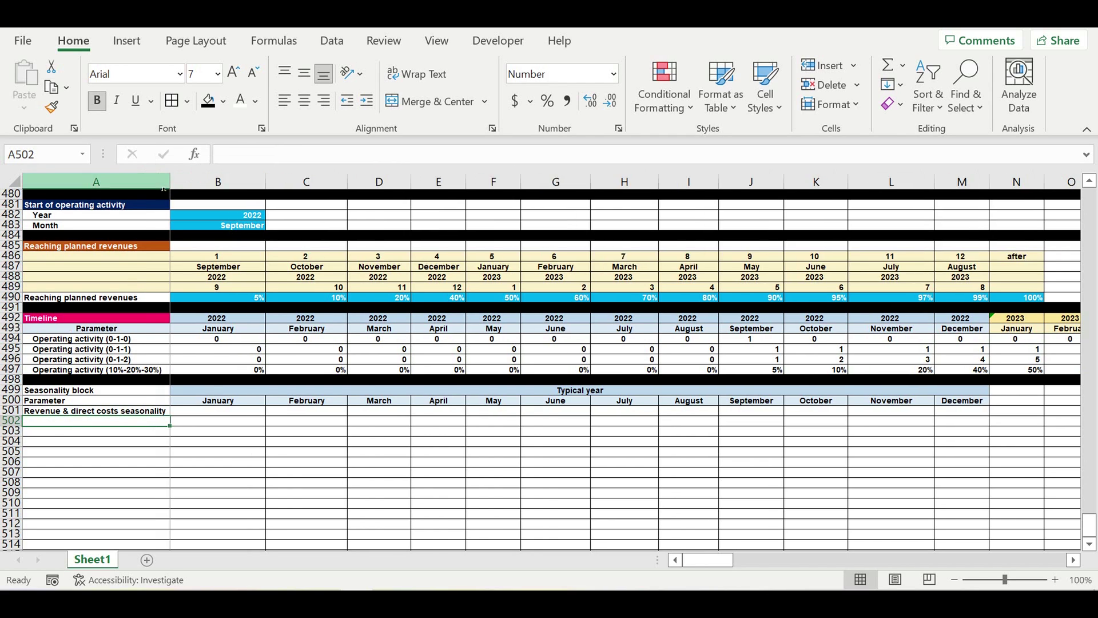
left_click(297, 431)
left_click(86, 400)
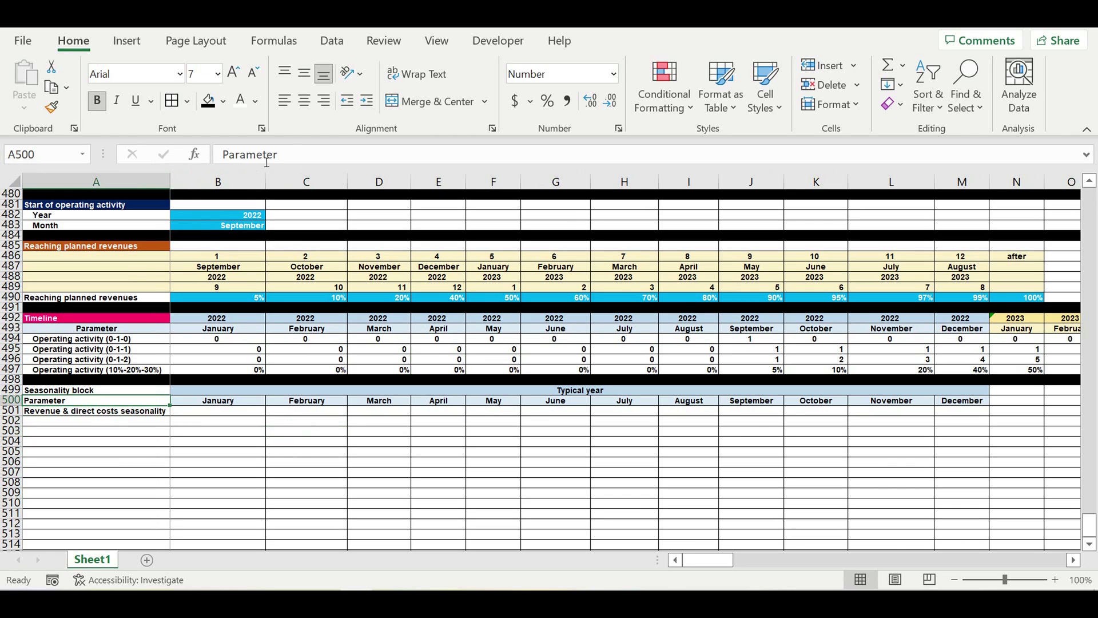
left_click(304, 101)
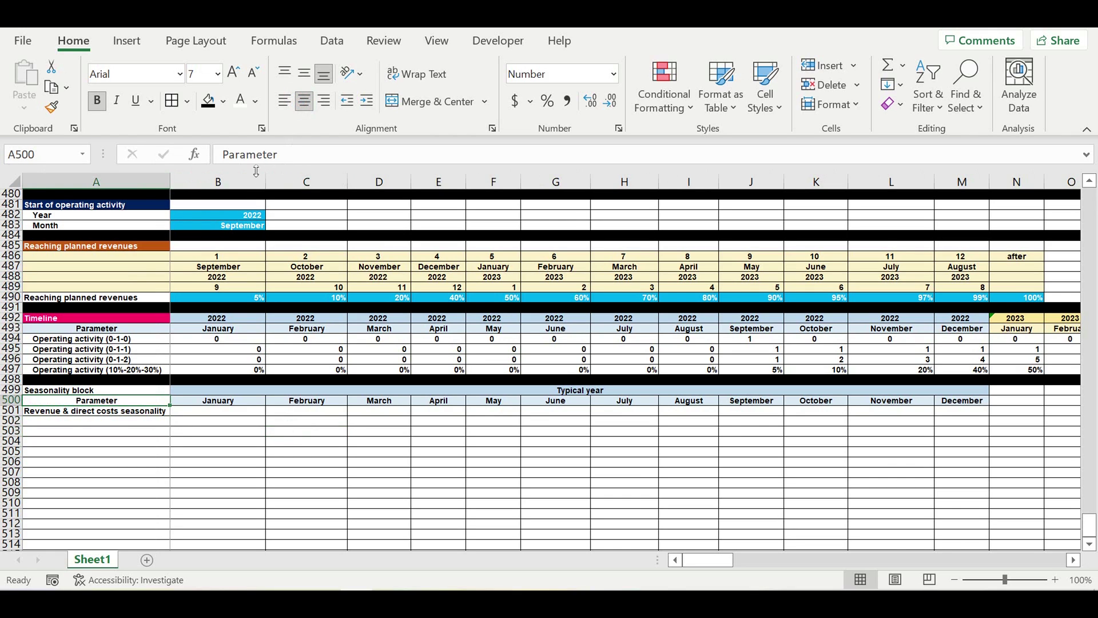
left_click(223, 101)
left_click(326, 165)
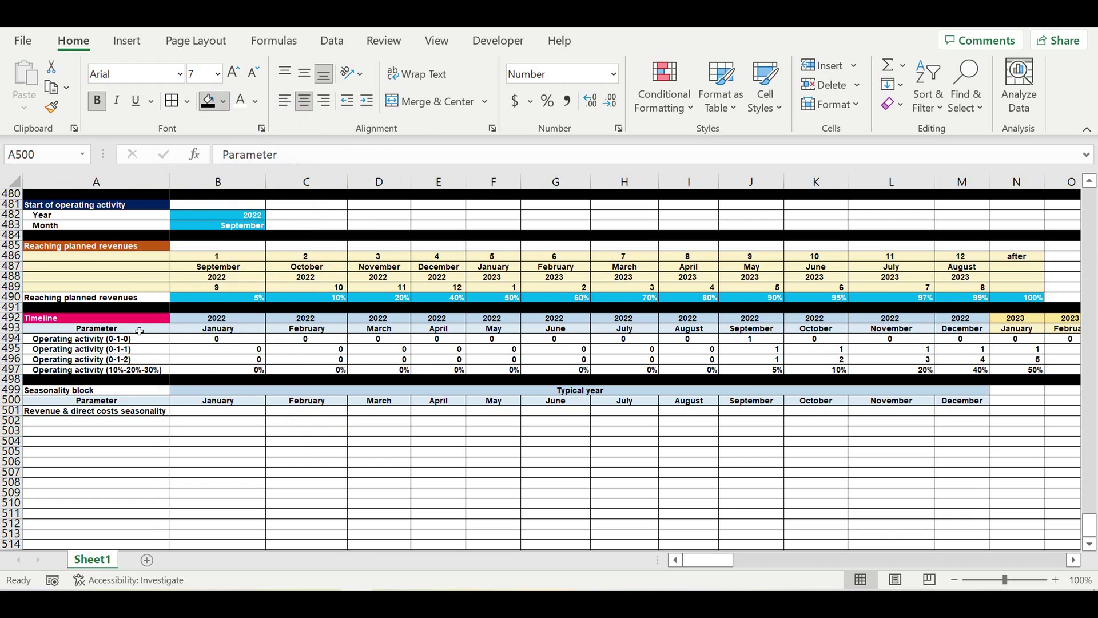
- Fill the Seasonality block title in A499 green
left_click(106, 390)
left_click(223, 103)
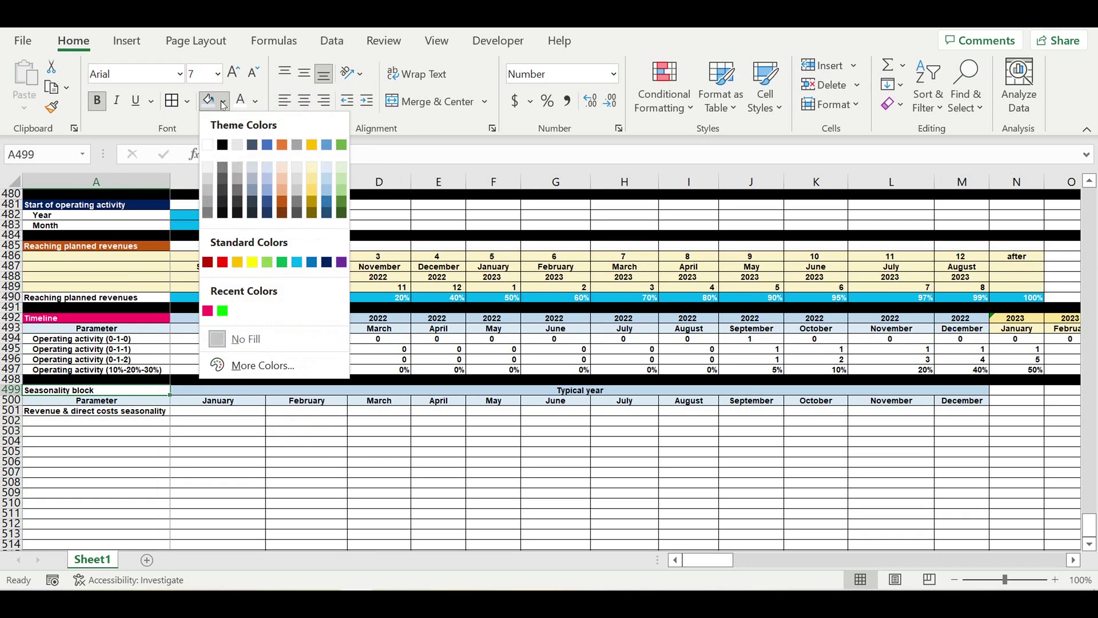
left_click(341, 202)
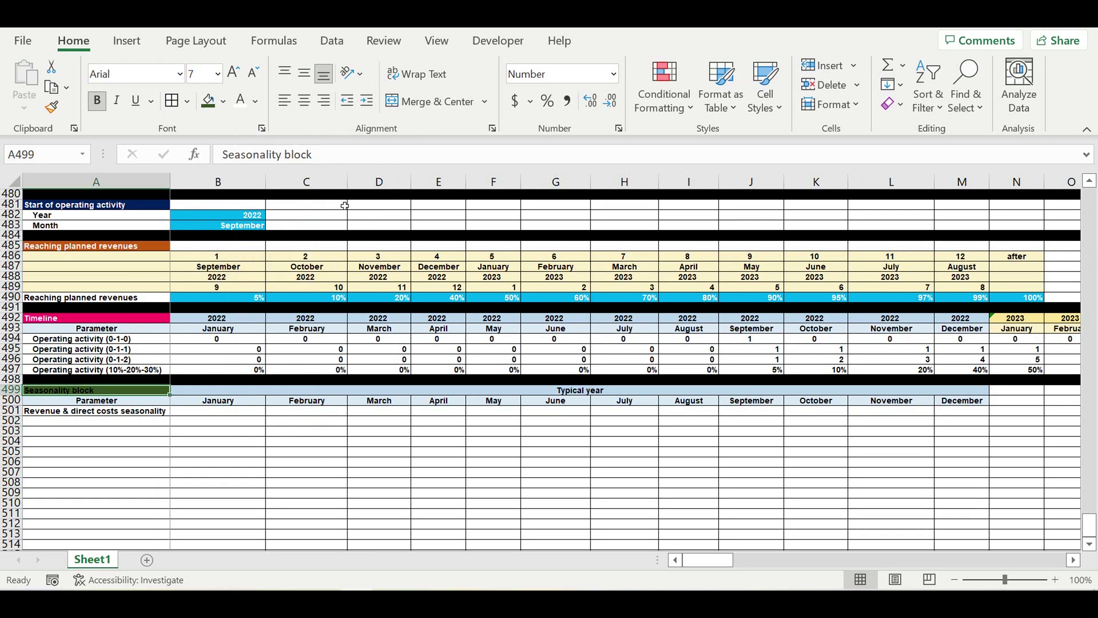
left_click(395, 472)
- Apply Percent Style and a light blue fill to B501:M501
left_click(237, 412)
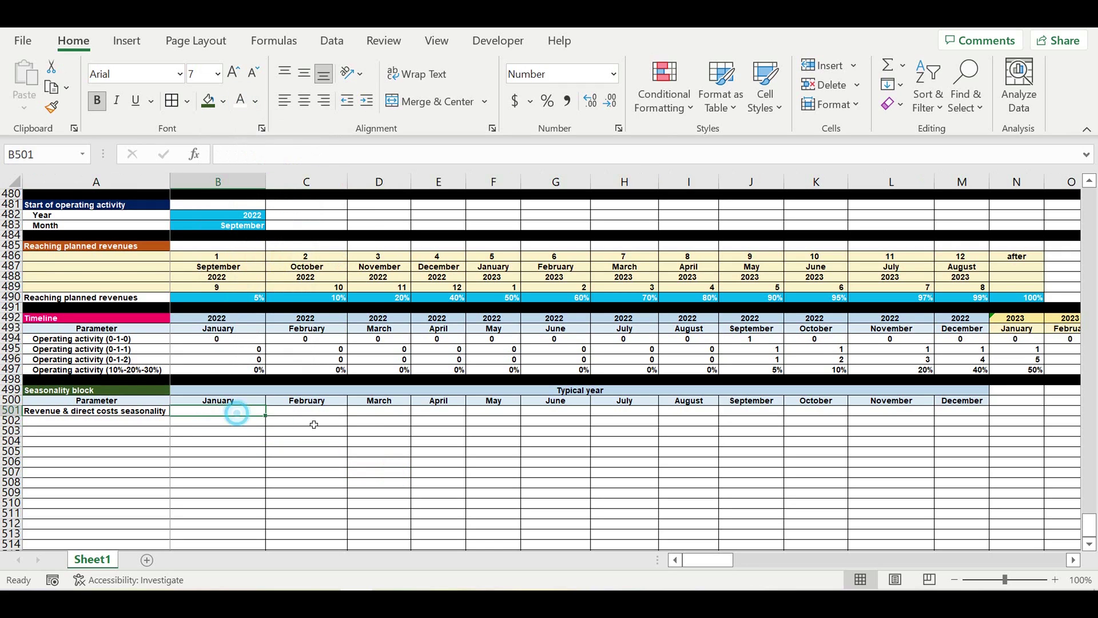
left_click(241, 411)
left_click_drag(382, 399, 973, 413)
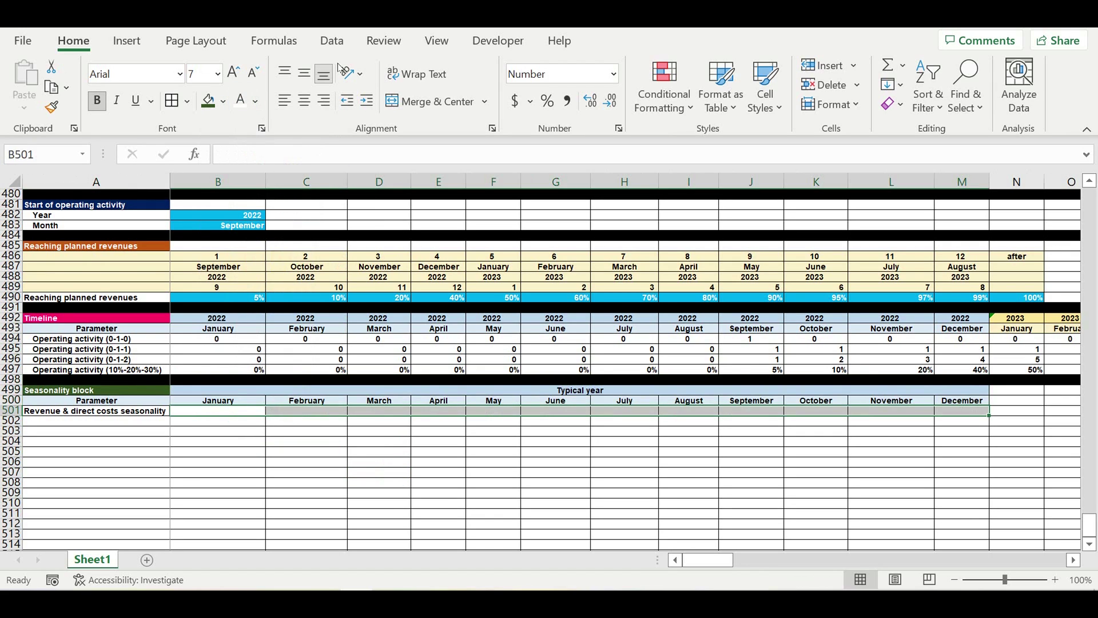
left_click(547, 100)
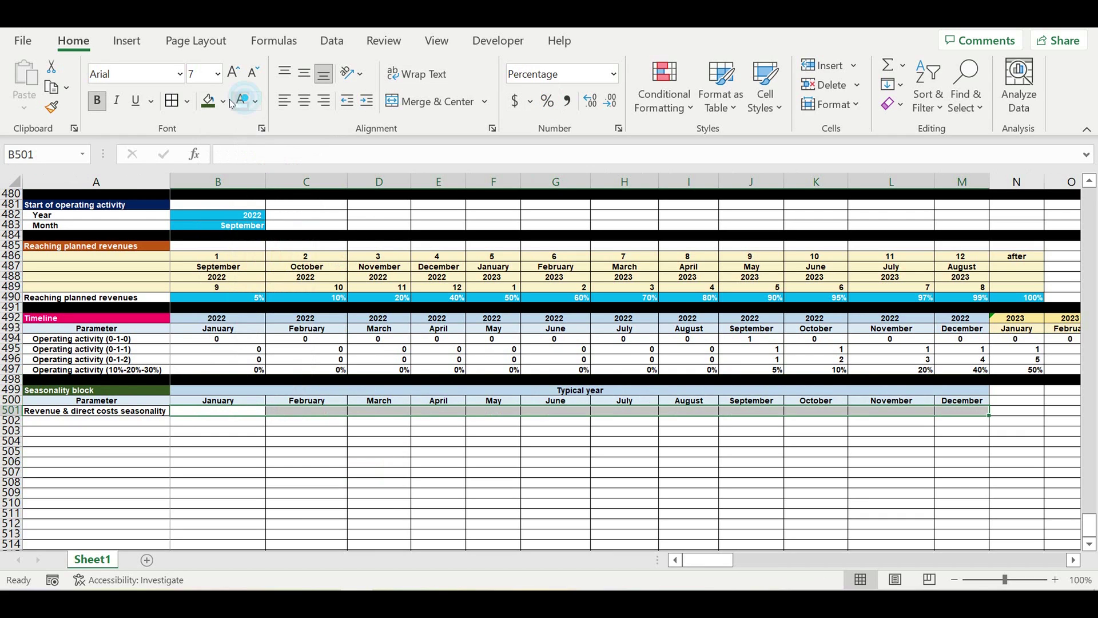
left_click(224, 102)
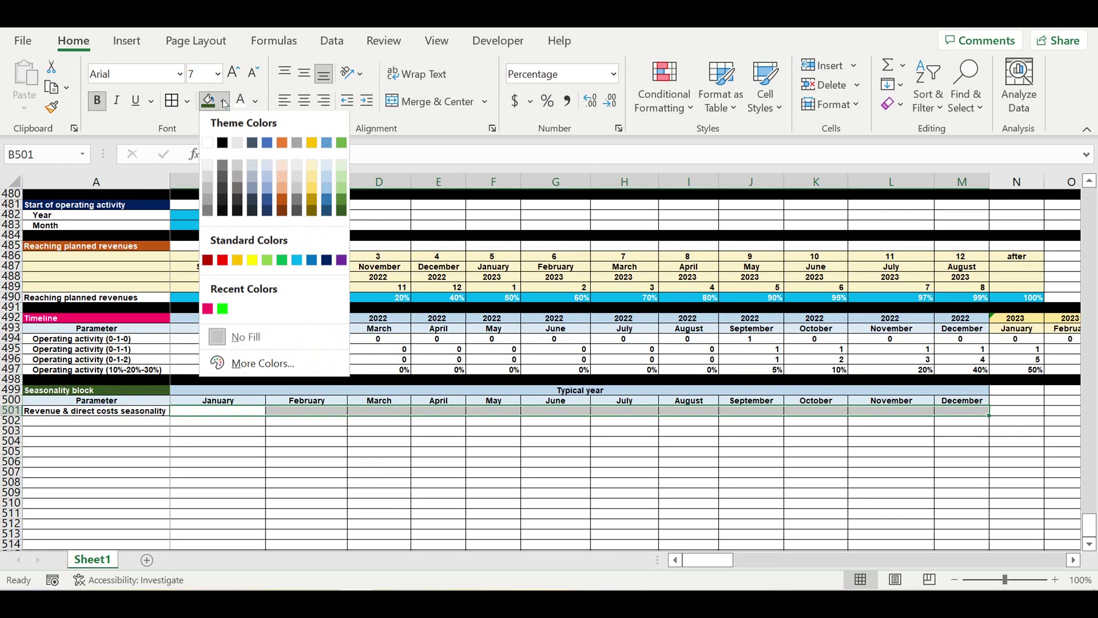
left_click(296, 260)
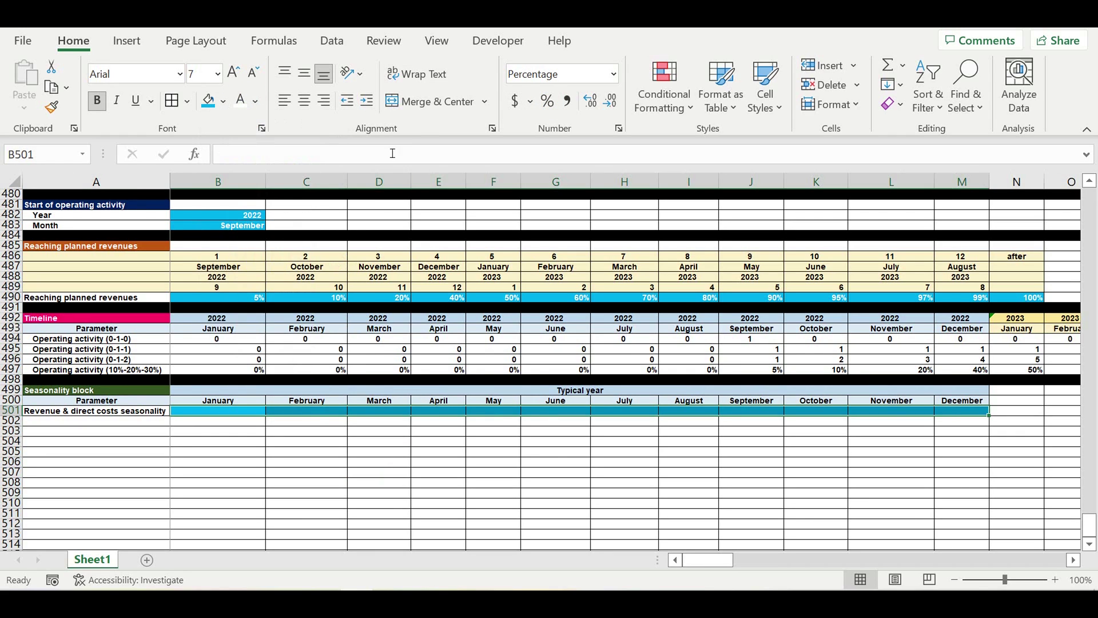
left_click(345, 460)
left_click(250, 411)
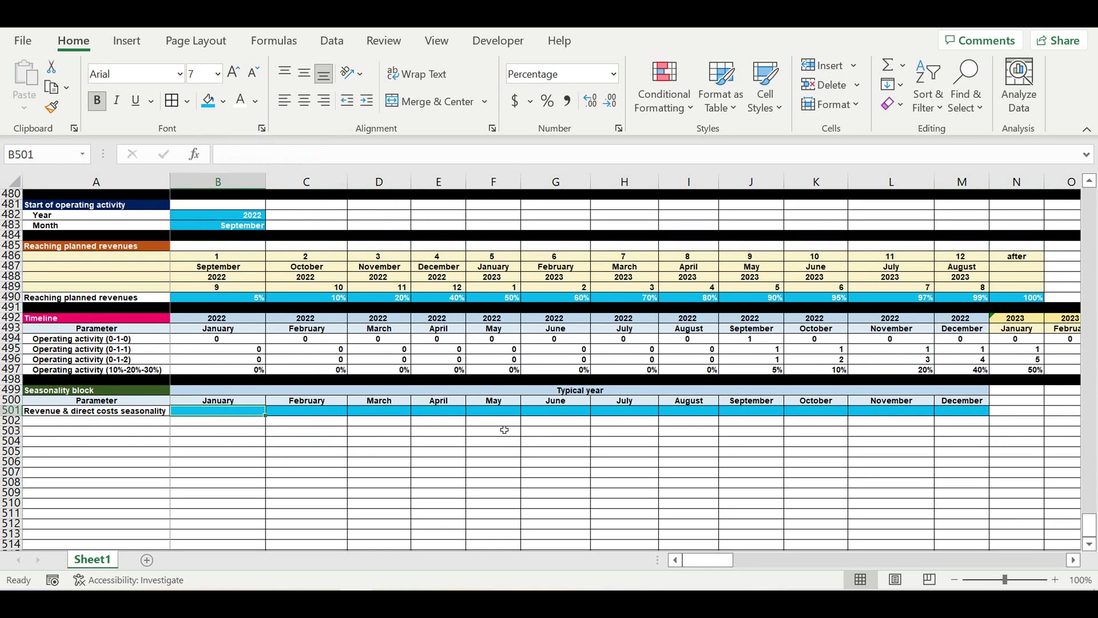
- Enter 100% in B501 and fill it across to E501 for January–April
scroll(505, 431, "up", 4)
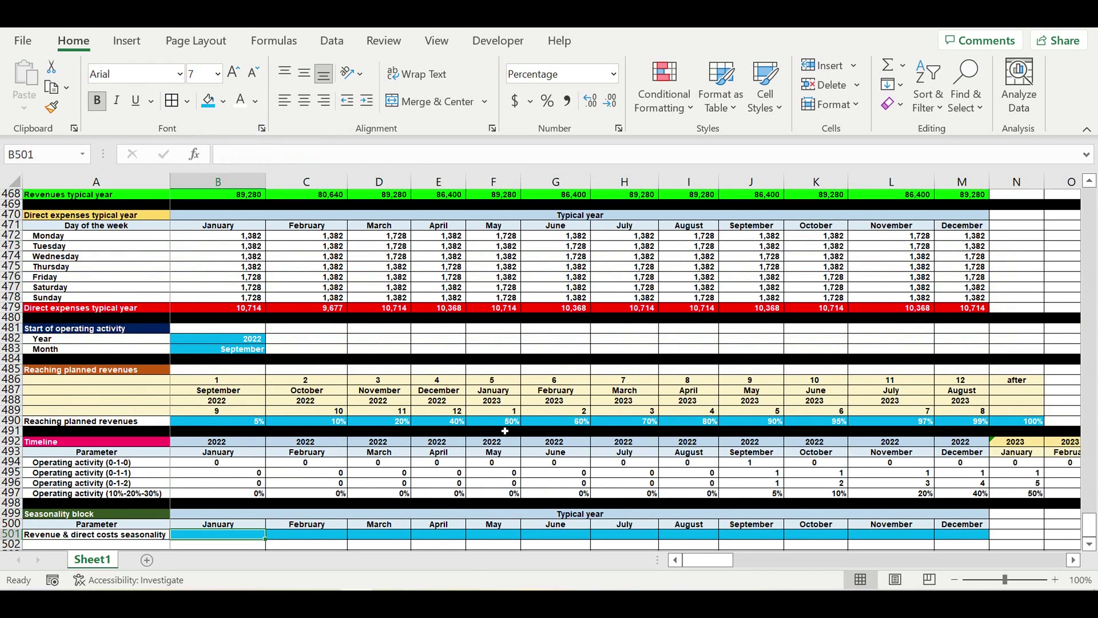
scroll(505, 431, "up", 4)
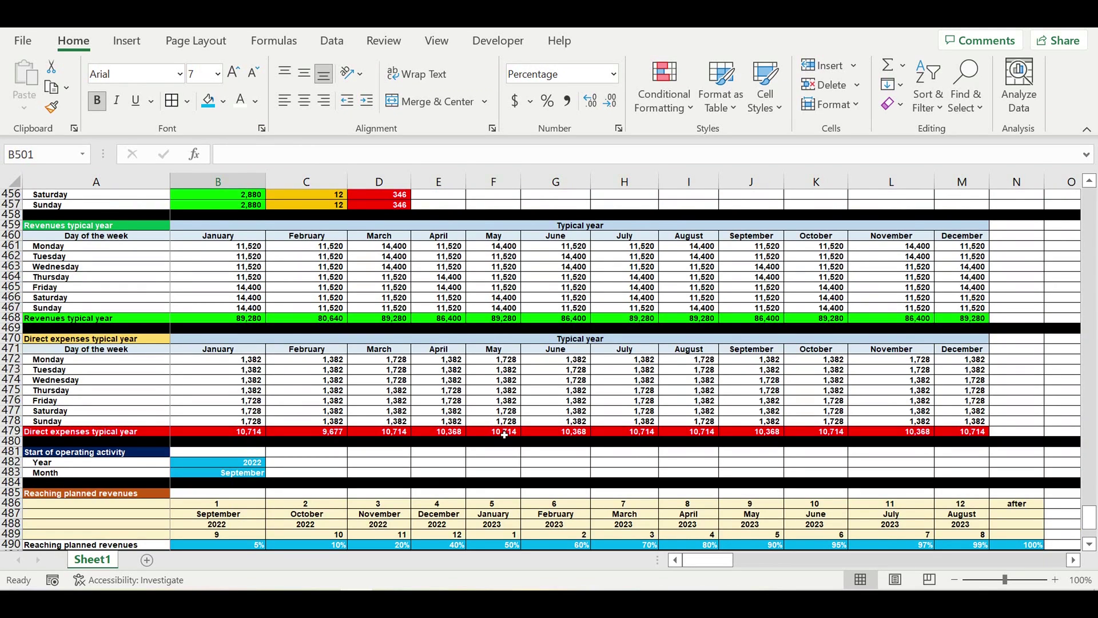
scroll(504, 435, "down", 7)
left_click(561, 448)
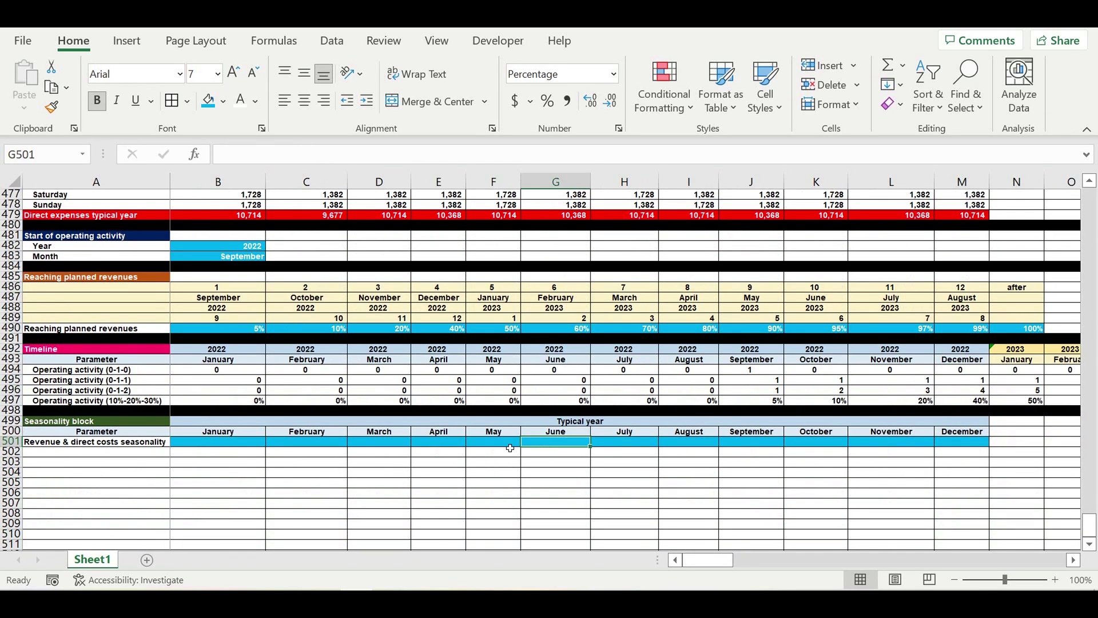
left_click_drag(497, 445, 711, 446)
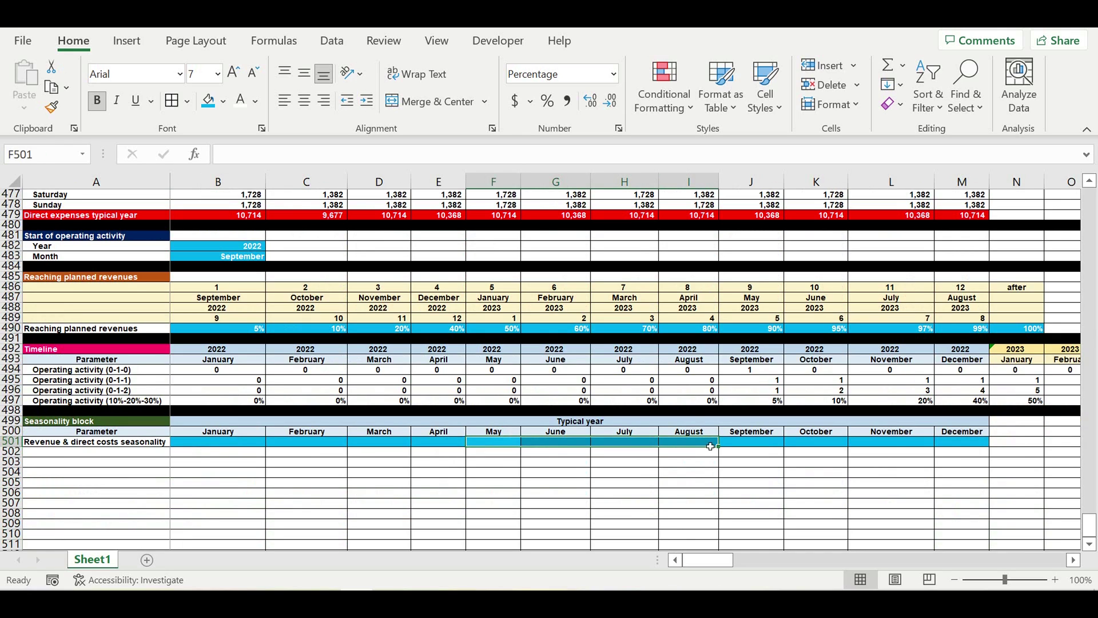
left_click(984, 446)
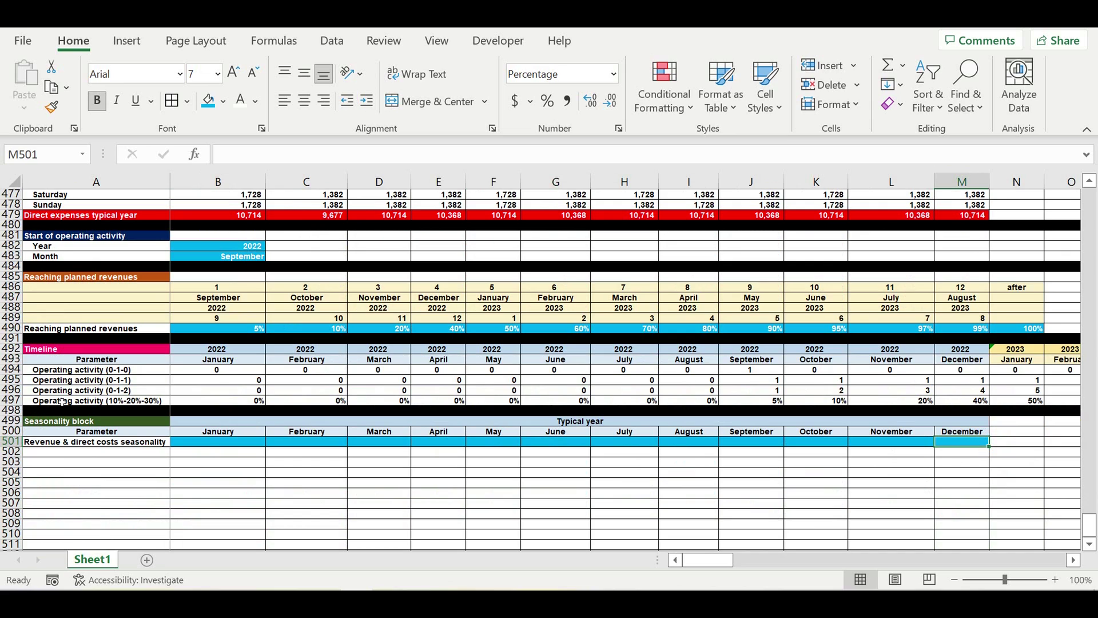
left_click(209, 444)
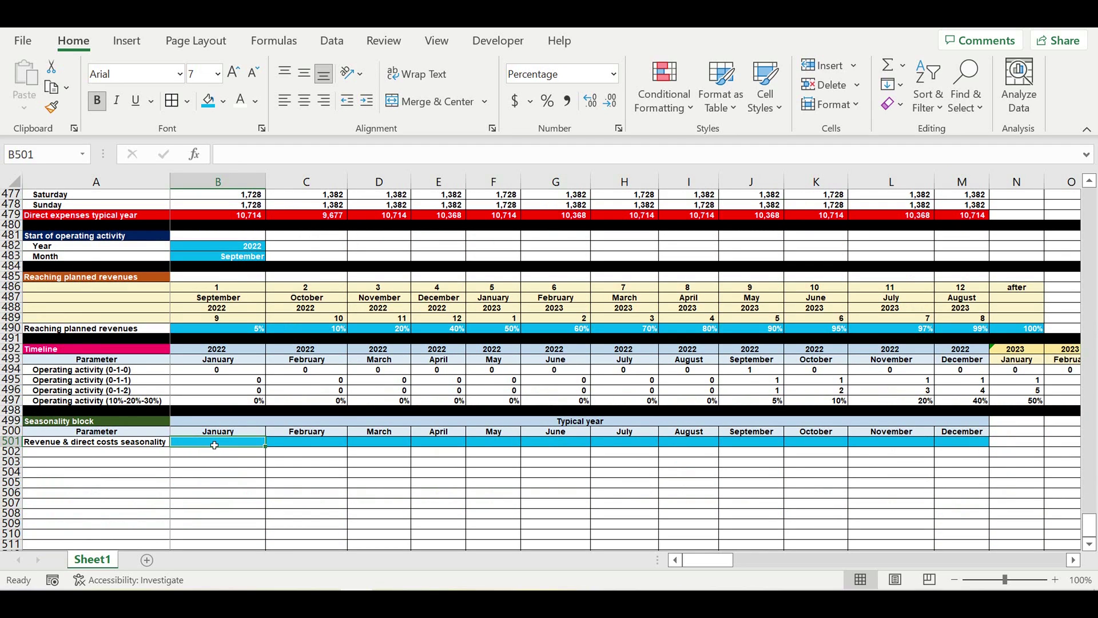
type("100")
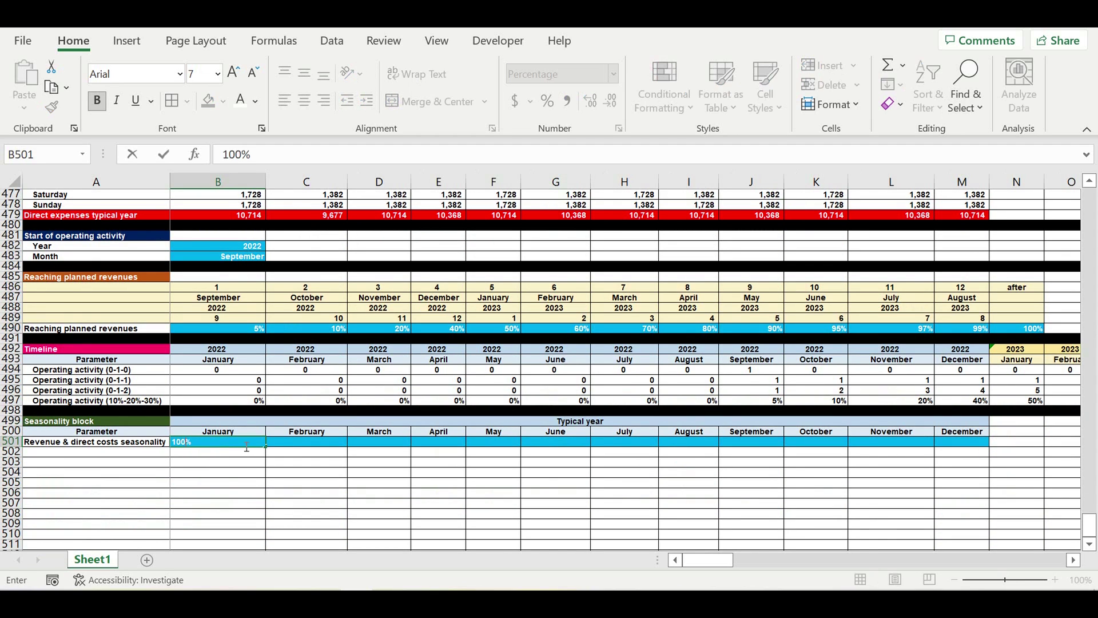
left_click(283, 443)
left_click(255, 444)
left_click_drag(265, 446, 449, 443)
- Enter 90%, 70%, 50%, 60% and 80% for May through September in F501:J501
left_click(495, 442)
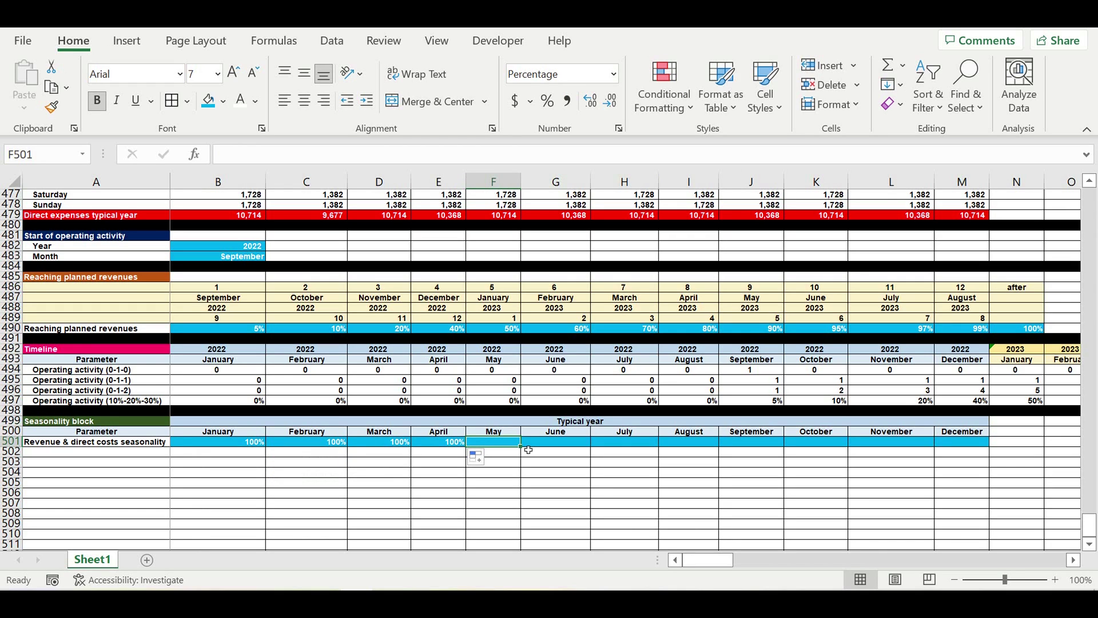
type("90")
left_click(524, 442)
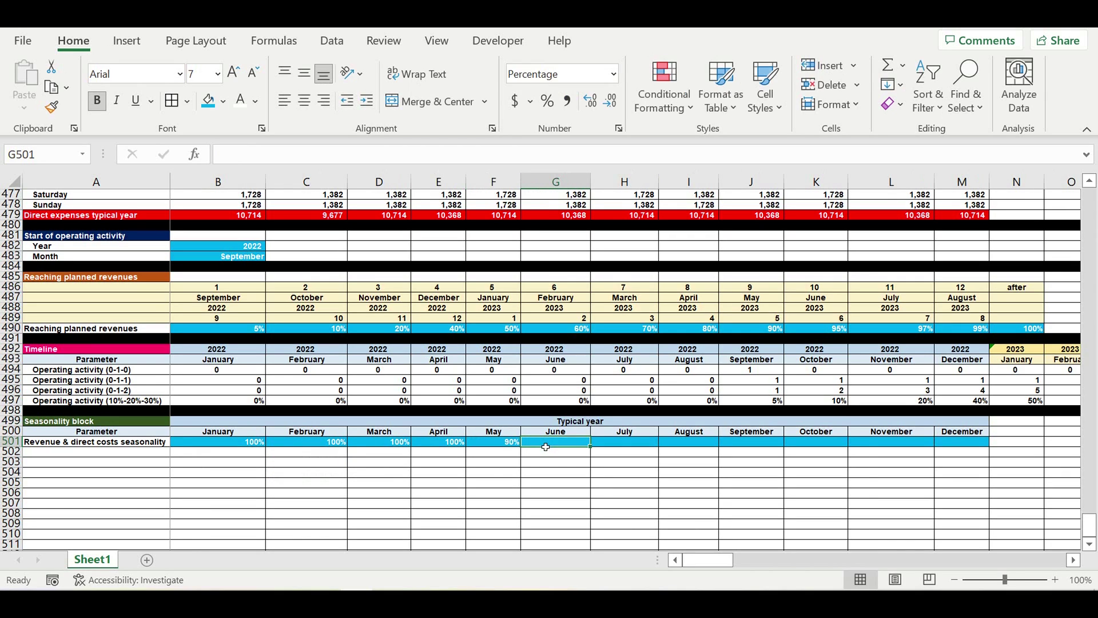
type("70")
left_click(620, 444)
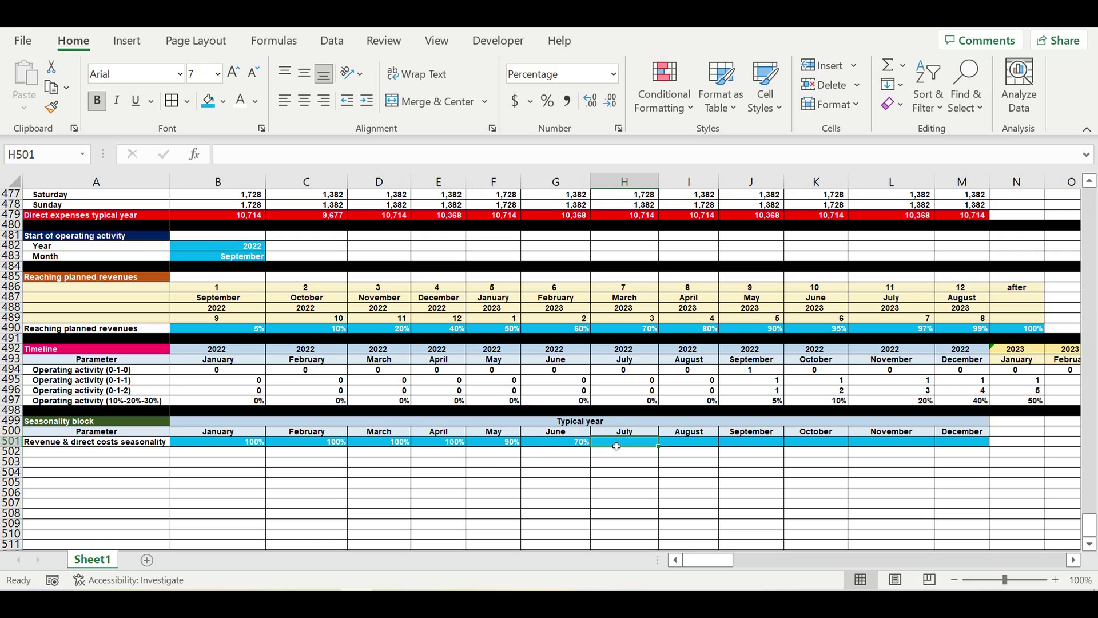
type("50")
left_click(676, 444)
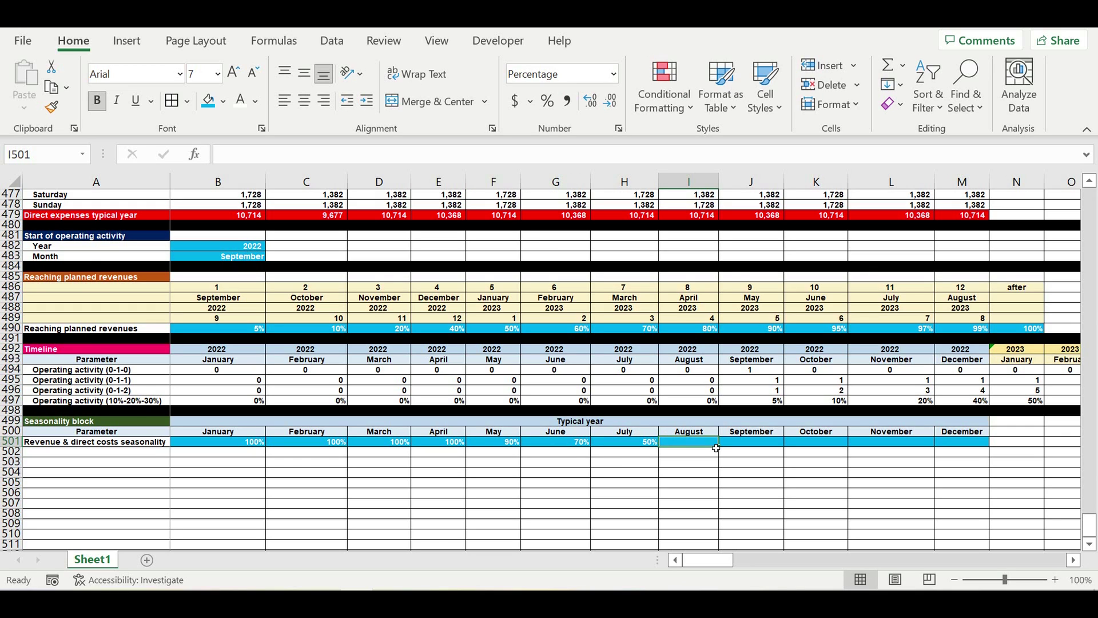
type("60")
key("Return")
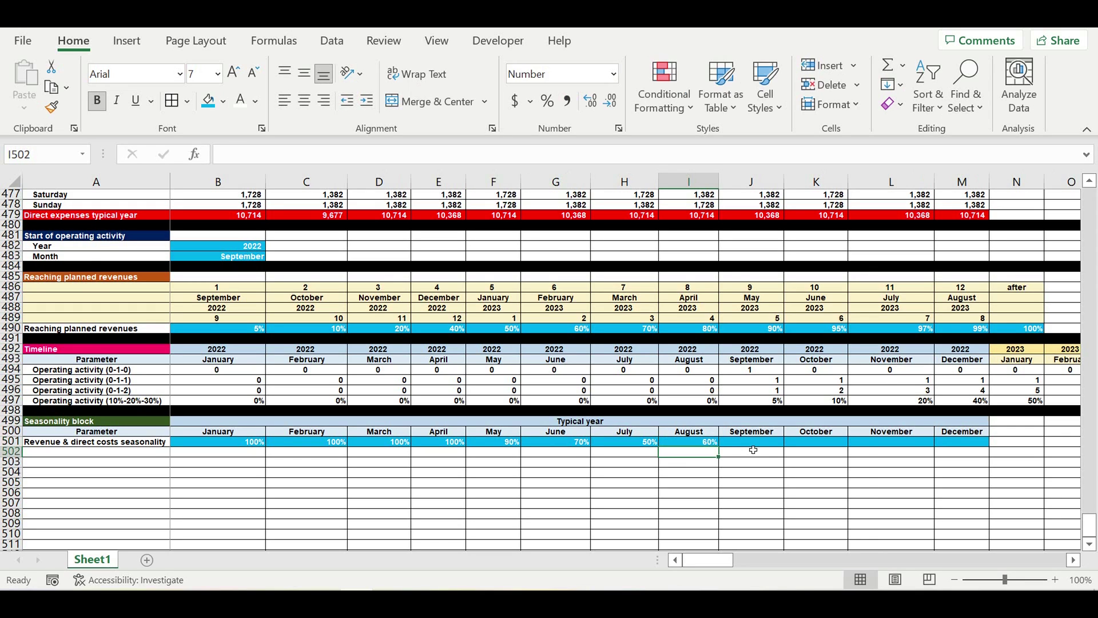
left_click(752, 446)
type("80")
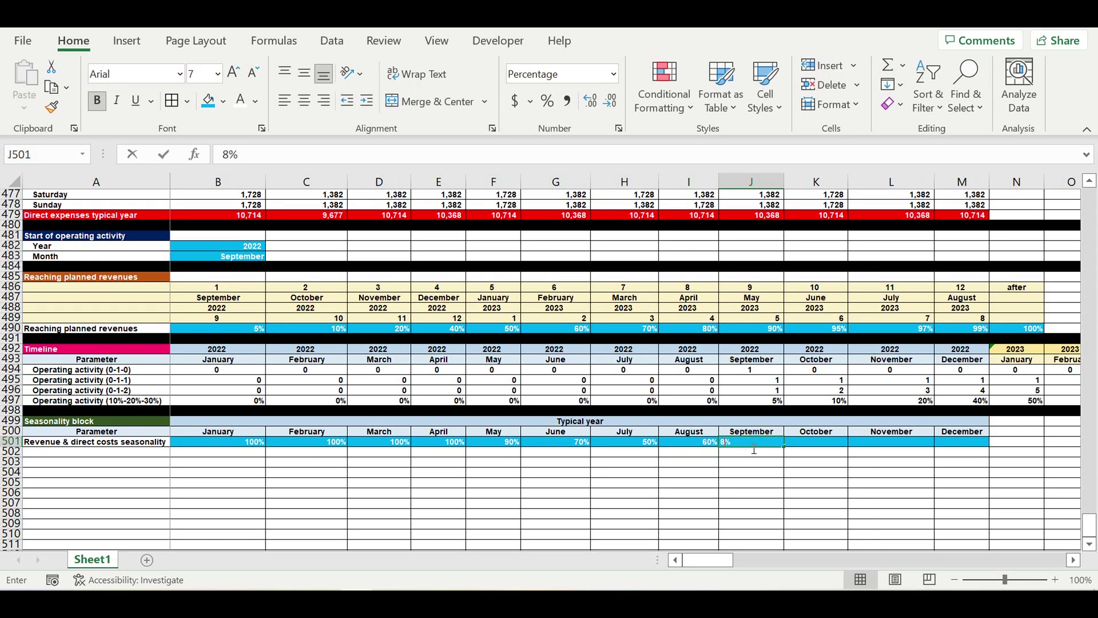
left_click(812, 446)
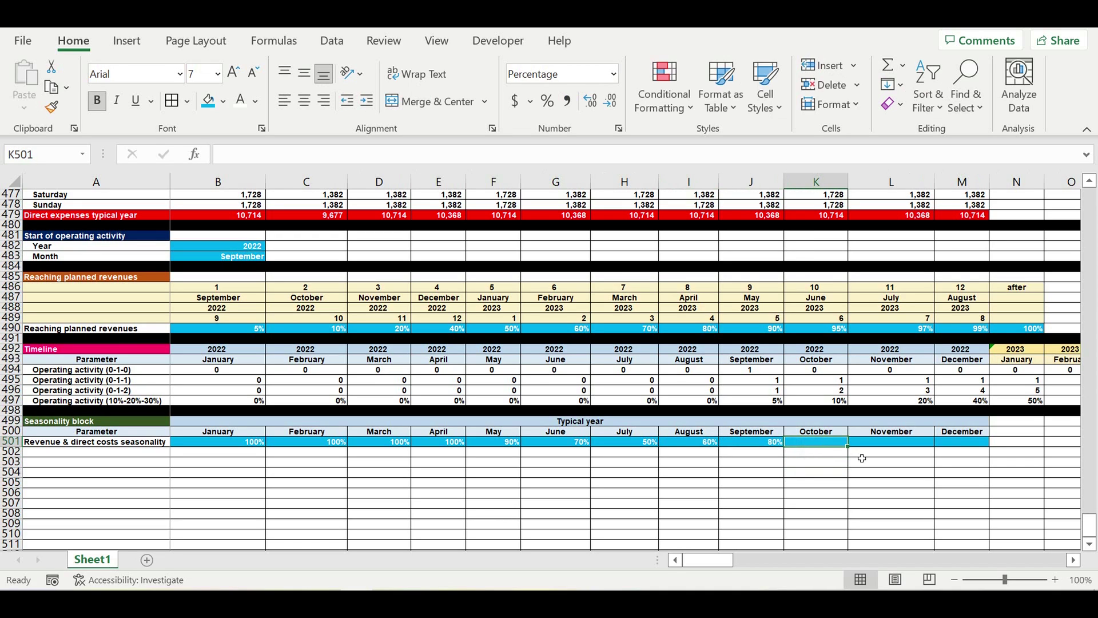
- Enter 100% in K501 and fill it through M501 for October–December
type("100")
key("Return")
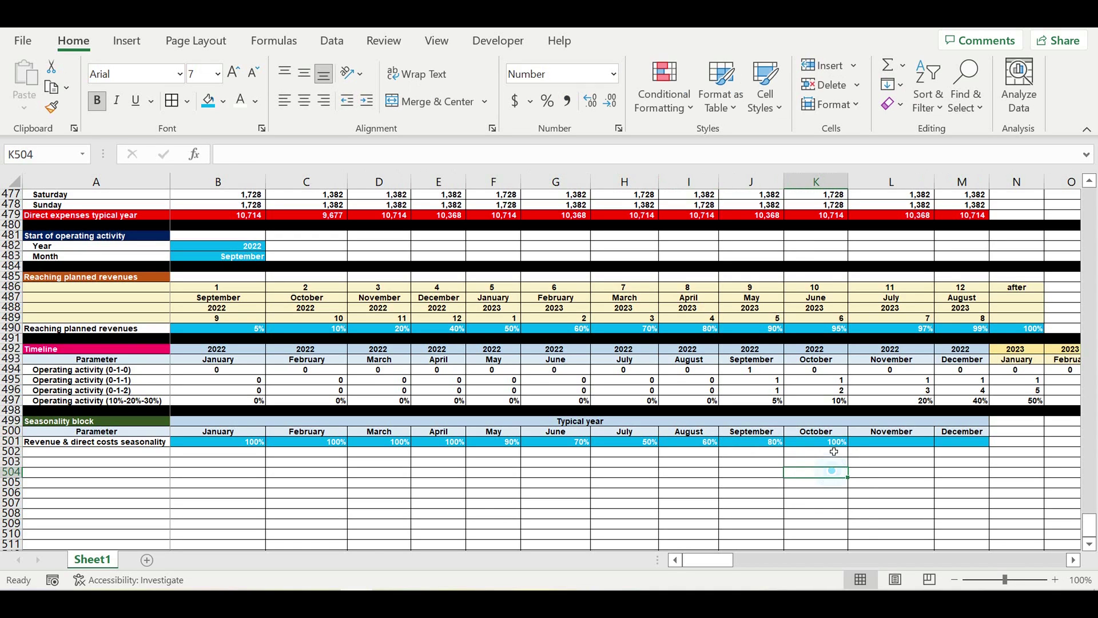
left_click(829, 443)
left_click_drag(854, 449, 975, 451)
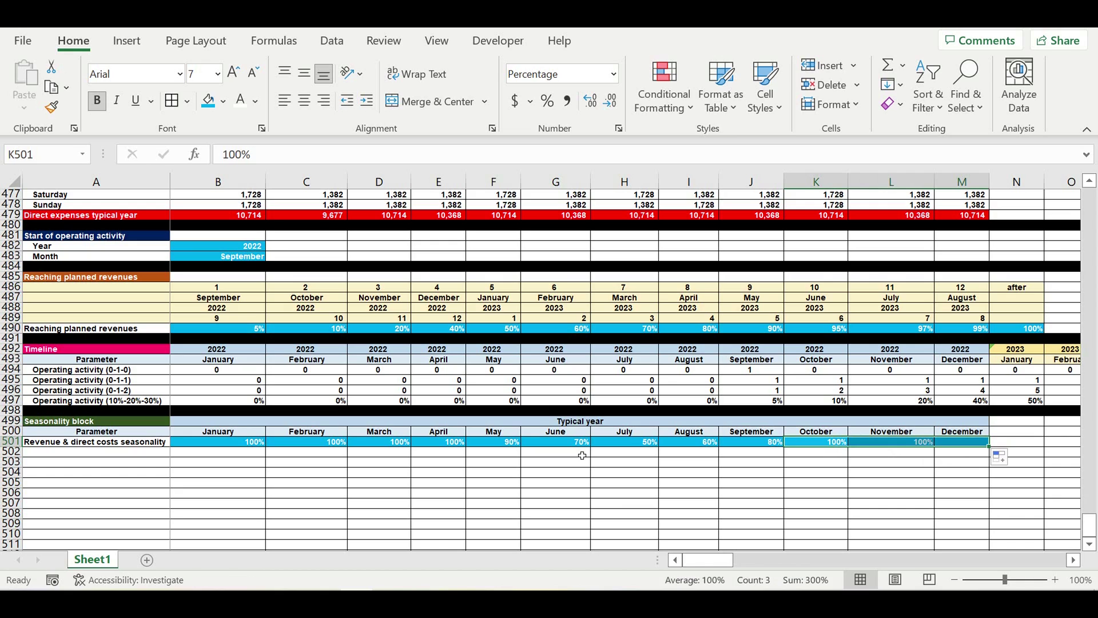
left_click(549, 462)
left_click(486, 443)
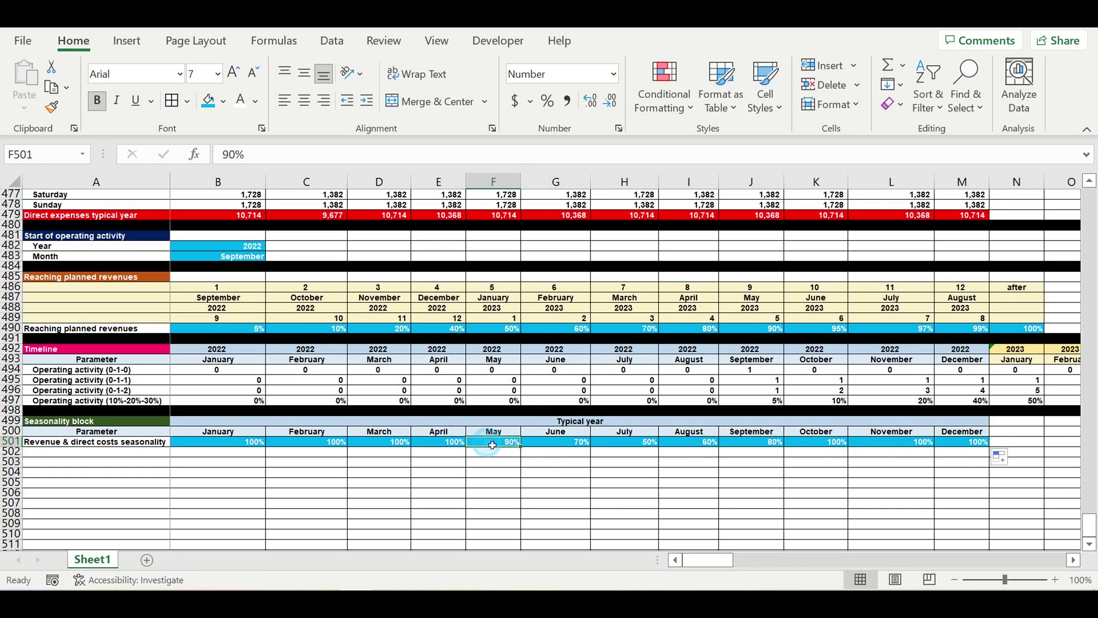
left_click_drag(518, 442, 738, 446)
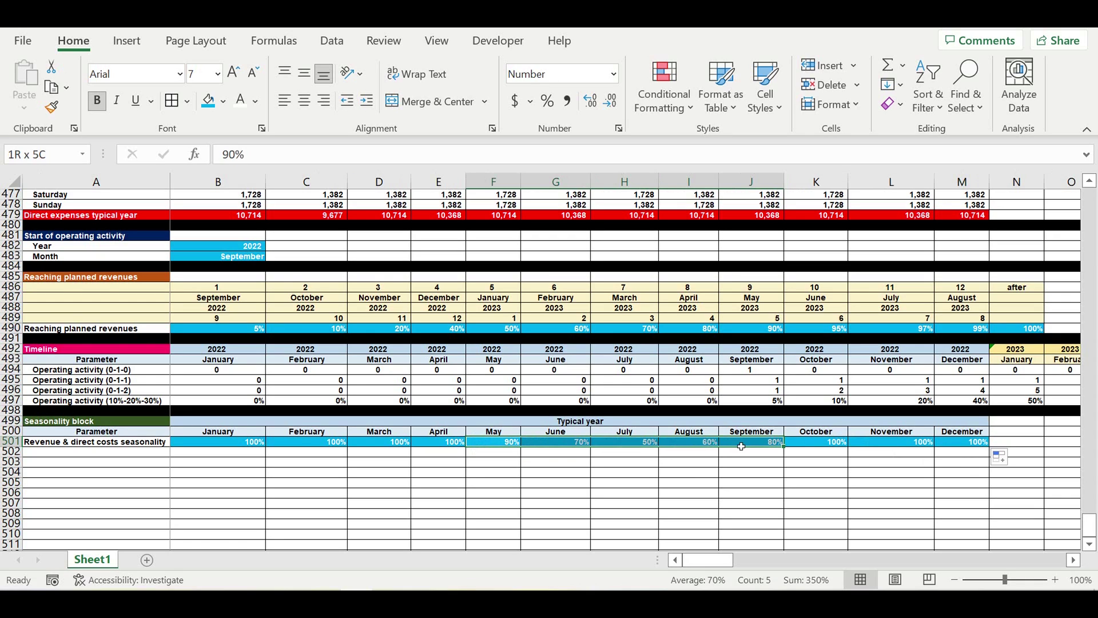
left_click_drag(741, 446, 742, 446)
left_click(797, 459)
left_click(827, 443)
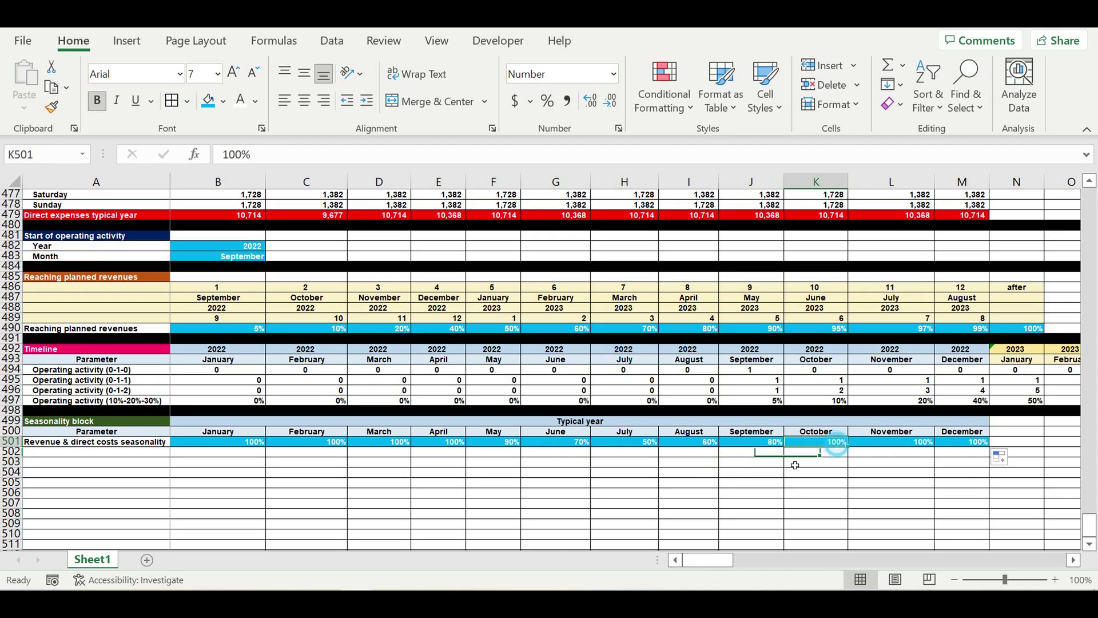
left_click(11, 451)
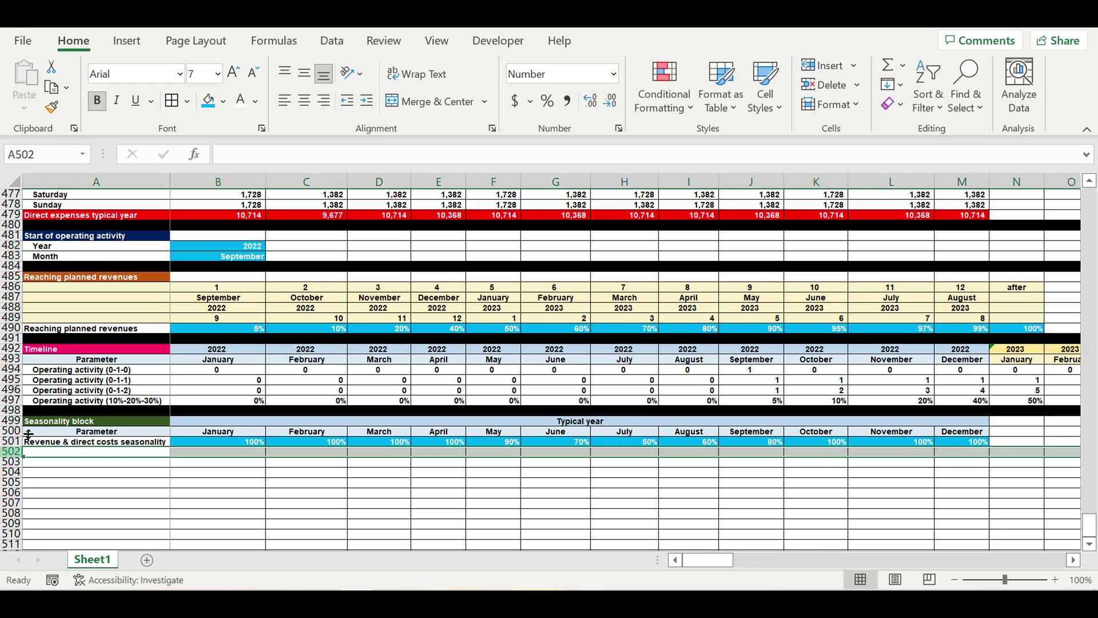
- Apply a Black fill to the whole of row 502 beneath the seasonality row
left_click(223, 101)
left_click(222, 145)
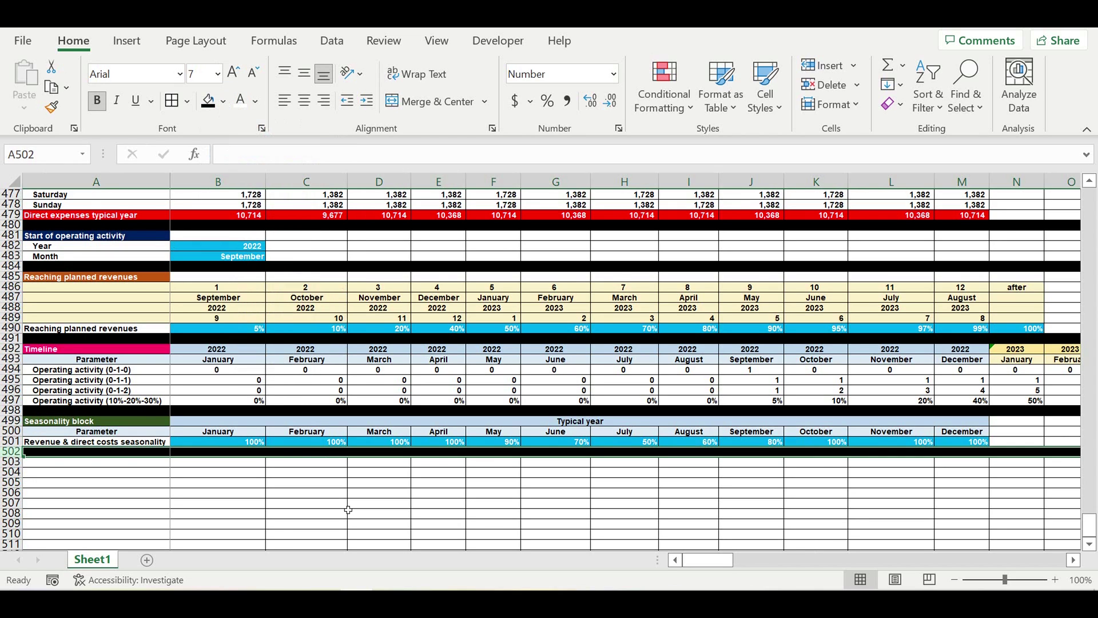
left_click(345, 507)
left_click(390, 483)
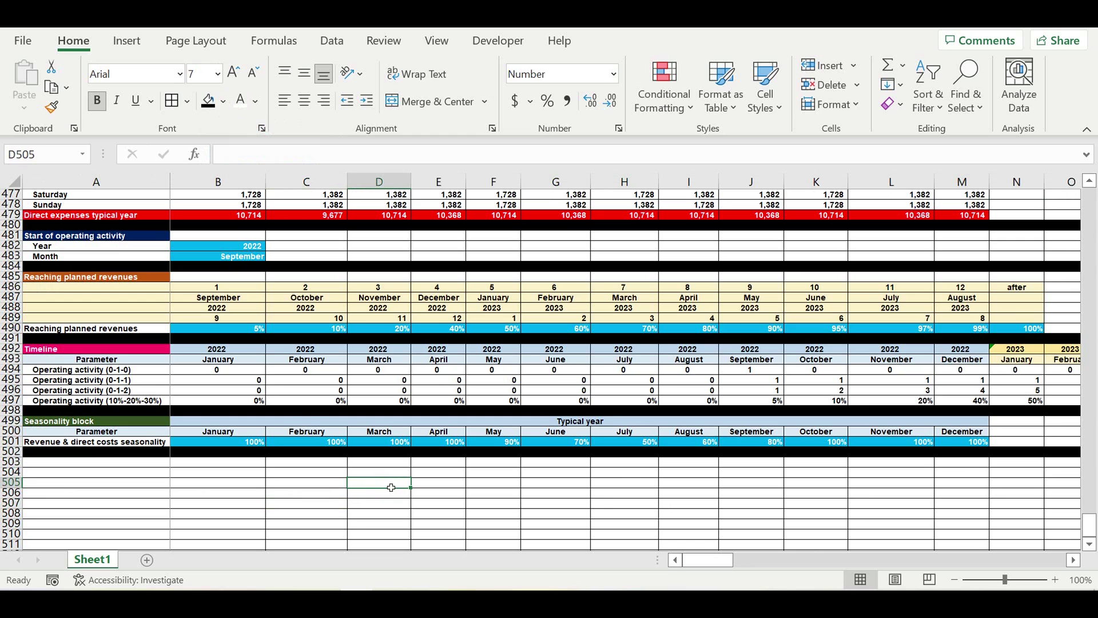
scroll(393, 467, "up", 3)
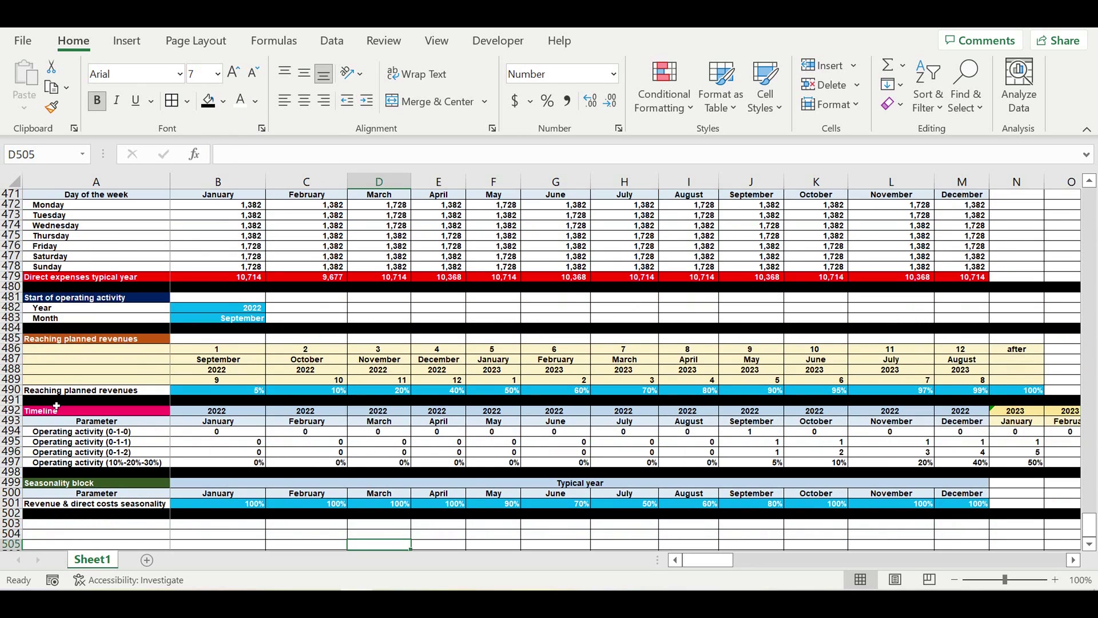
left_click_drag(15, 410, 15, 422)
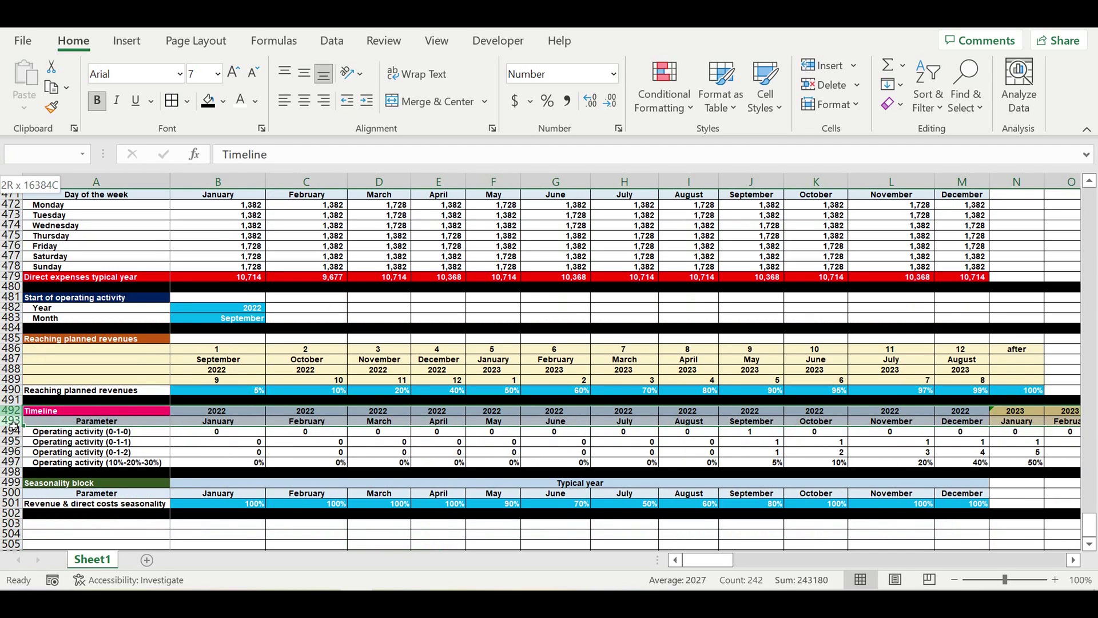
- Copy the Timeline header rows 492–493 and paste them at row 503
key("ctrl+c")
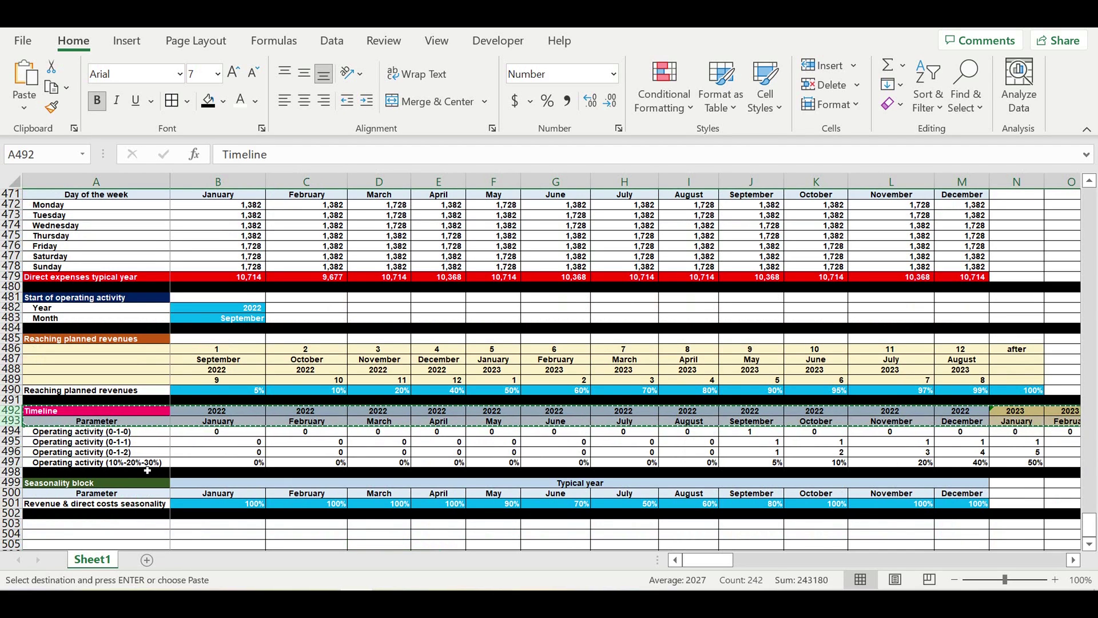
scroll(110, 458, "down", 2)
left_click(105, 459)
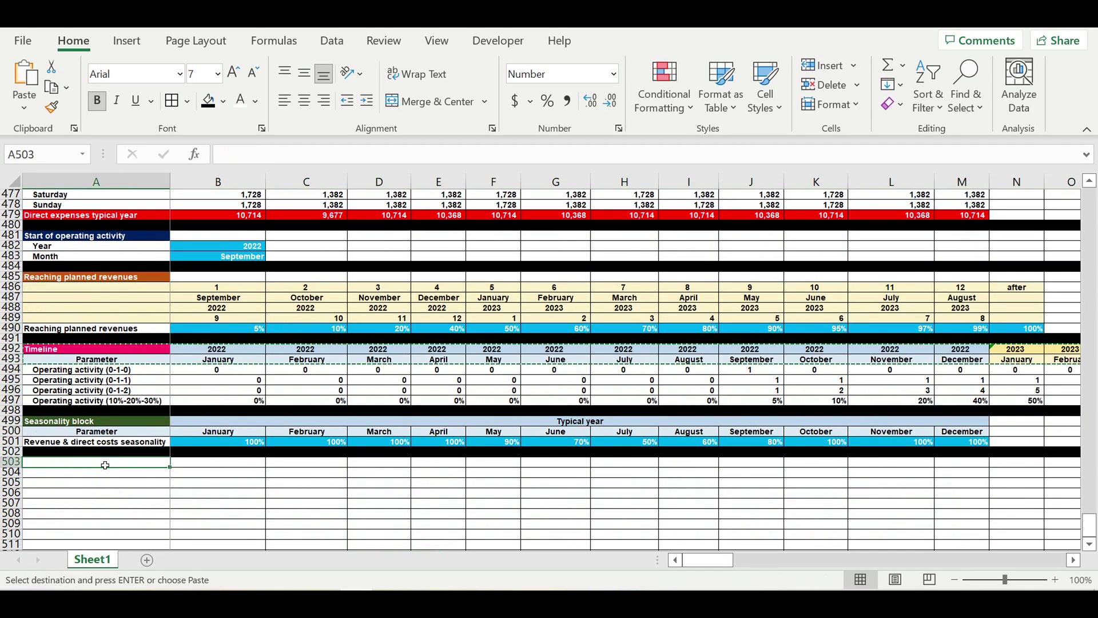
key("ctrl+v")
- Replace the year in B503 with the formula =B492
left_click(252, 489)
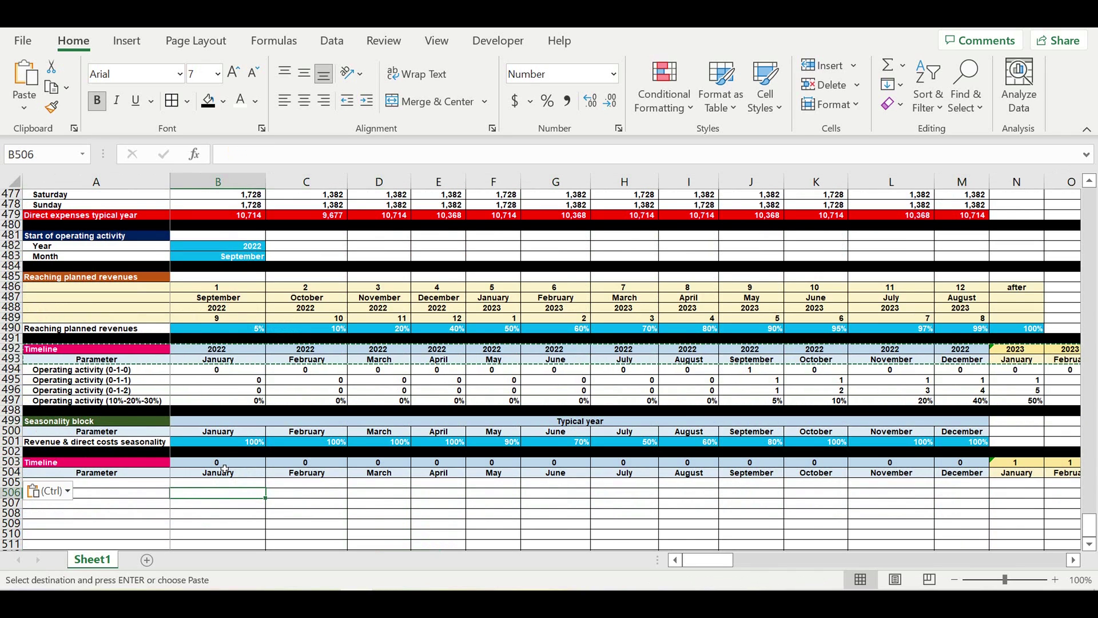
left_click(225, 463)
type("=")
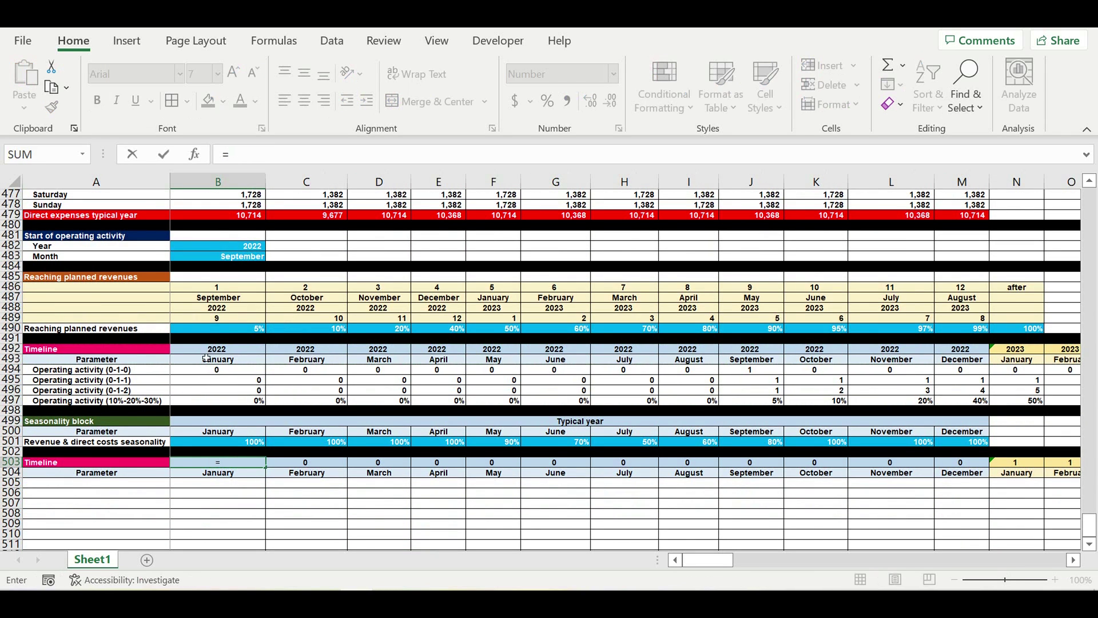
left_click(206, 341)
left_click(206, 350)
key("Return")
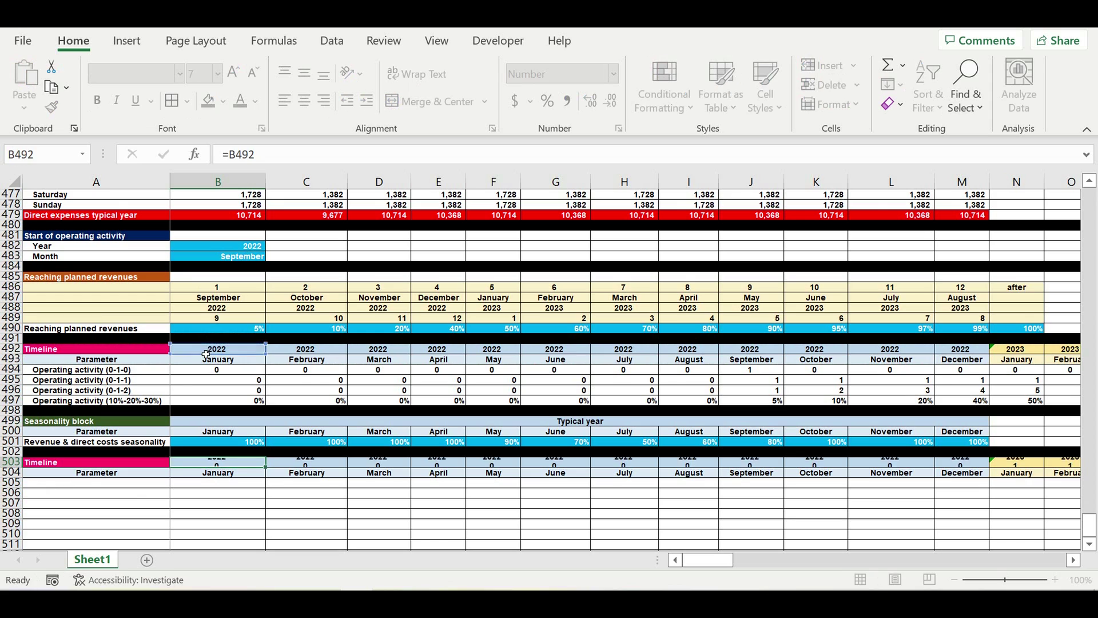
- Start typing the block title 'Revenues & direct exp step' in A503
left_click(252, 505)
left_click(146, 465)
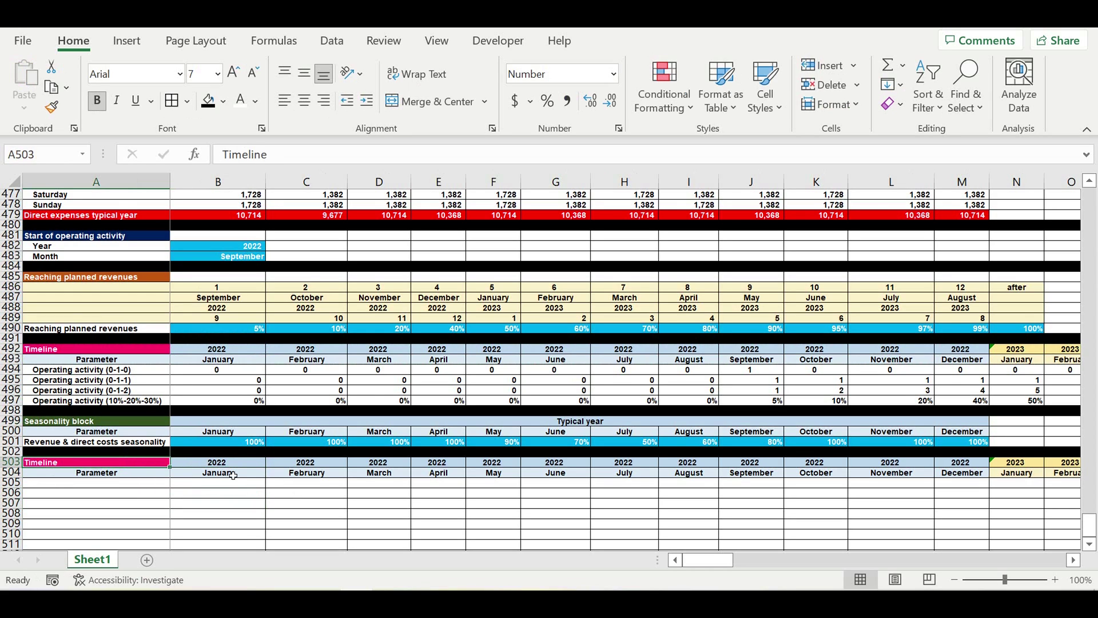
type("Revenues")
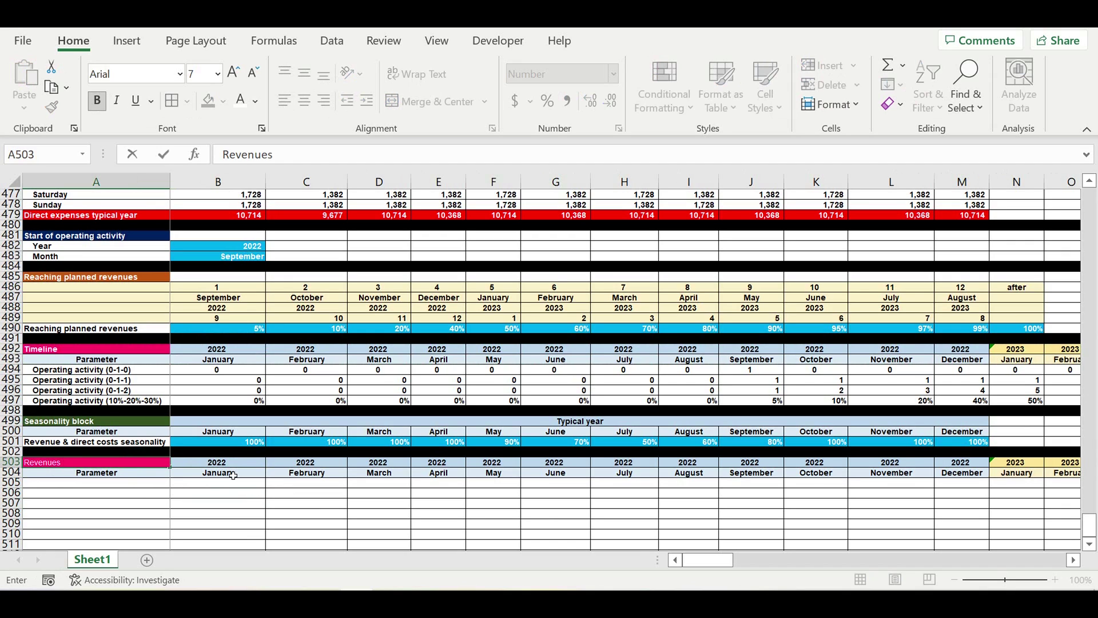
type(" & direct exp s")
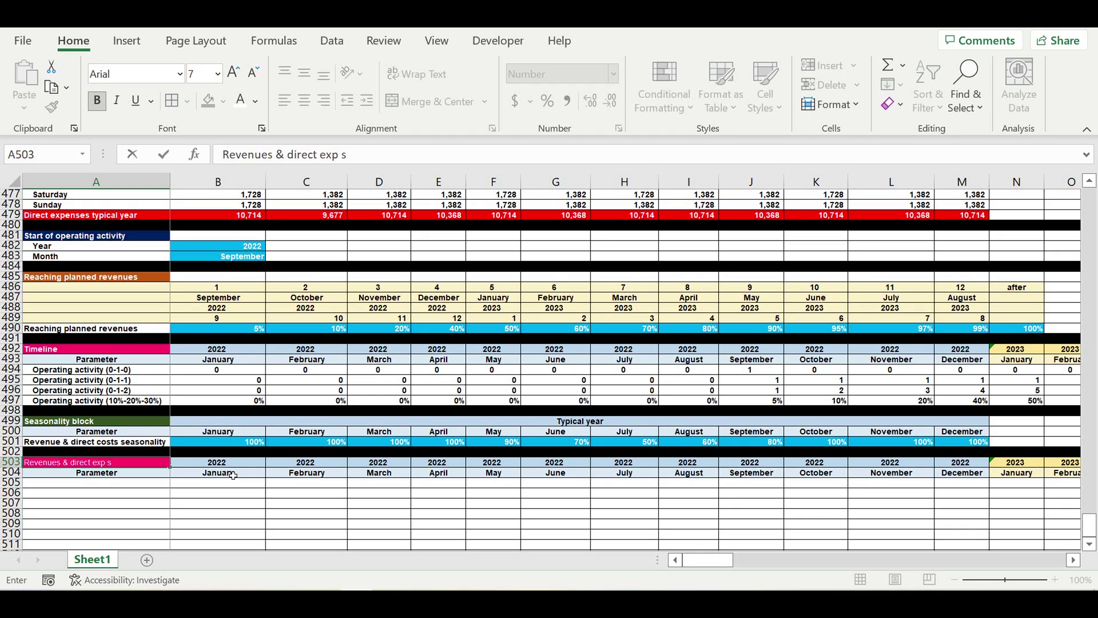
type("tep 1")
- Commit 'Revenues & direct exp step 1' in A503 and fill that title cell dark orange
key("Return")
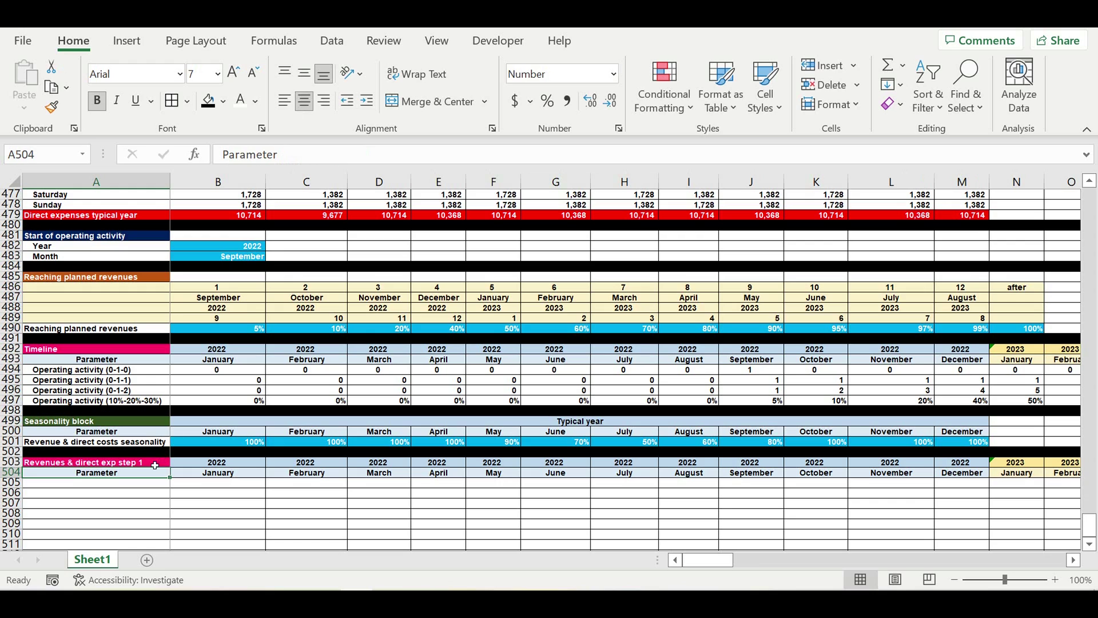
left_click(155, 465)
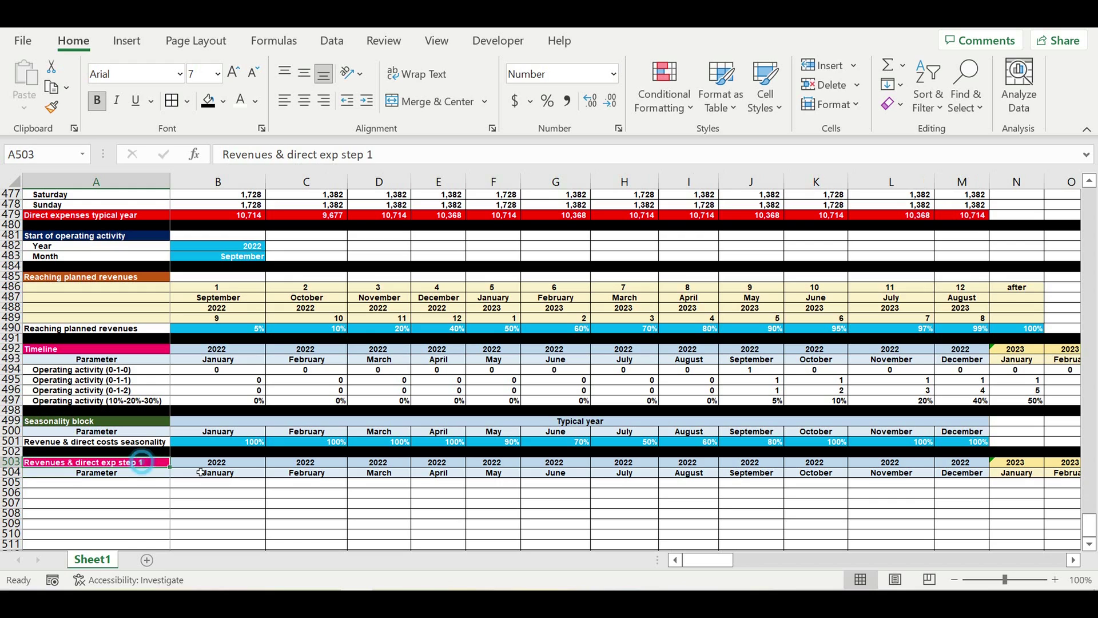
left_click(223, 102)
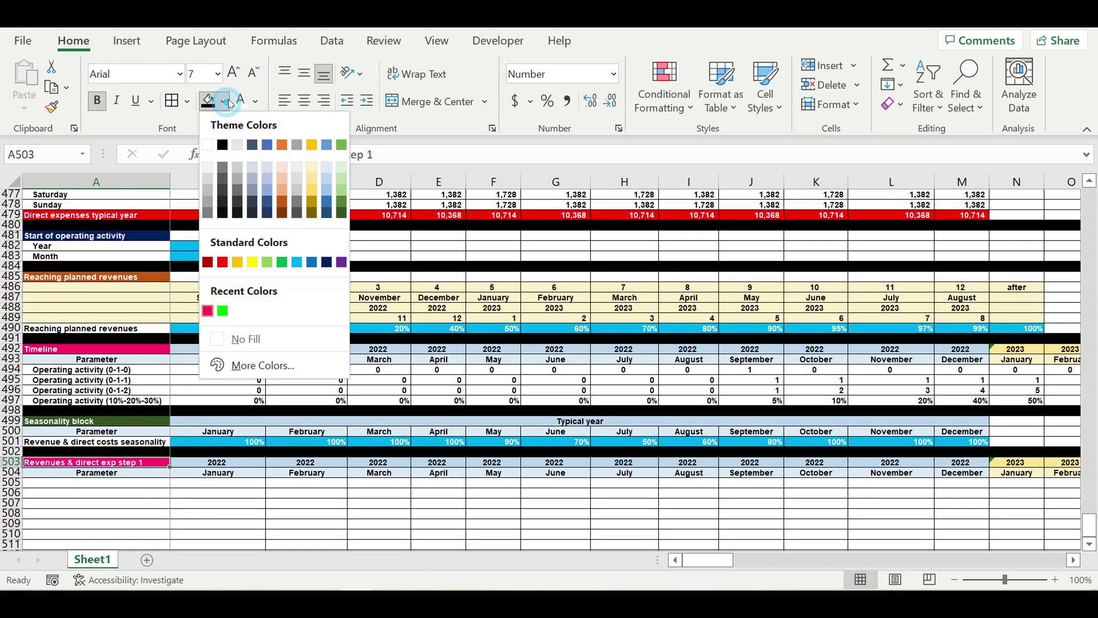
left_click(281, 200)
left_click(219, 492)
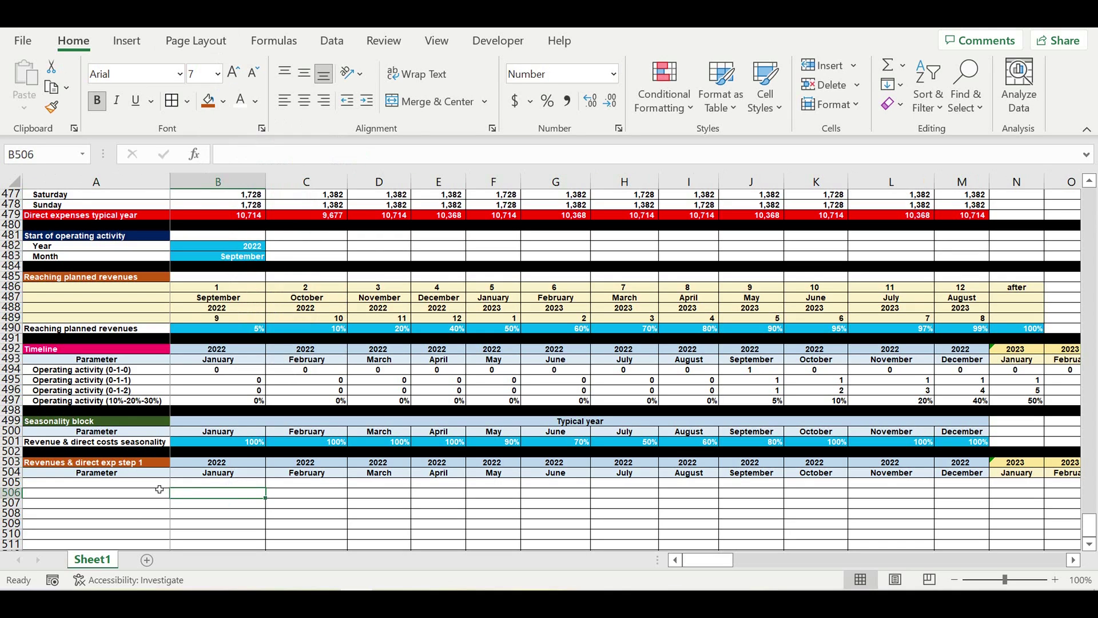
left_click(159, 484)
- Enter the labels Revenues, Direct expenses and Seasonality in A505, A506 and A507
type("Revenues")
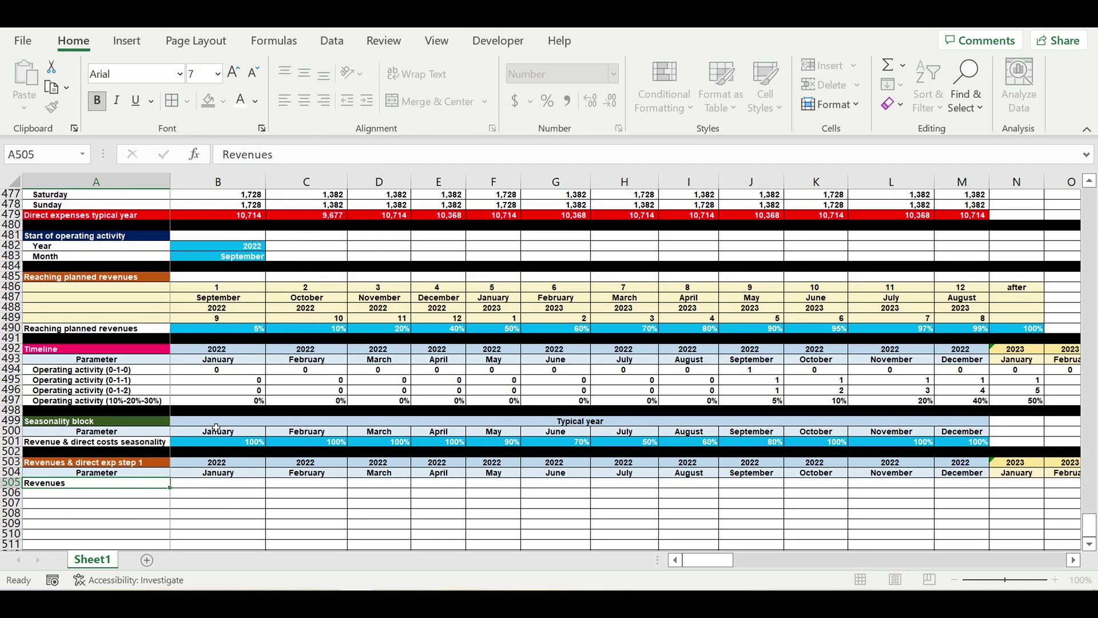
key("Return")
type("Dire")
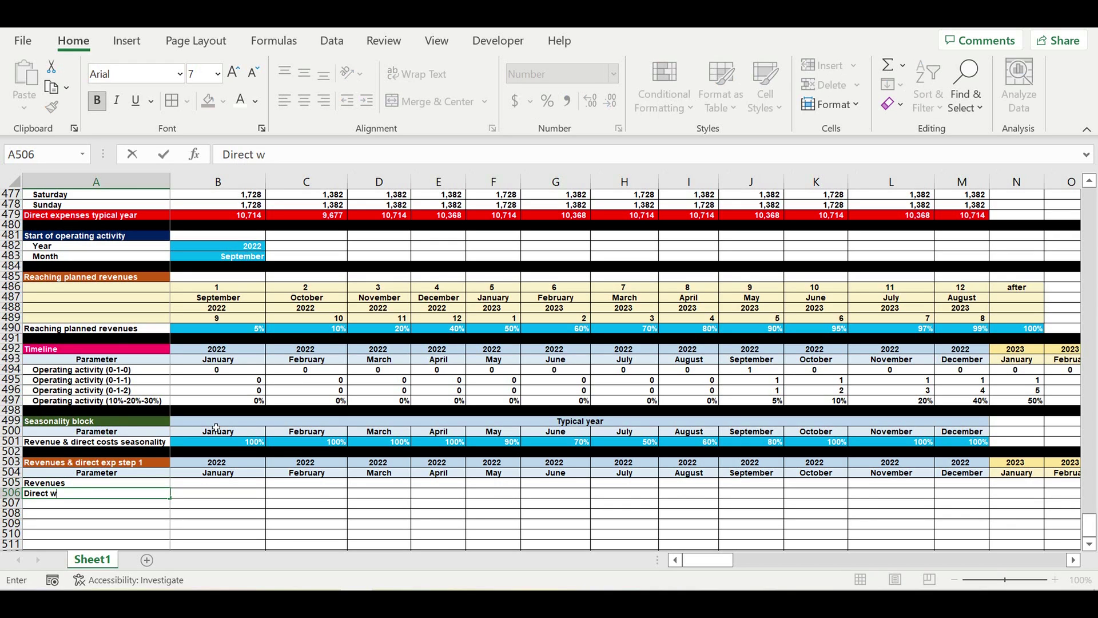
type("ct expenses")
key("Return")
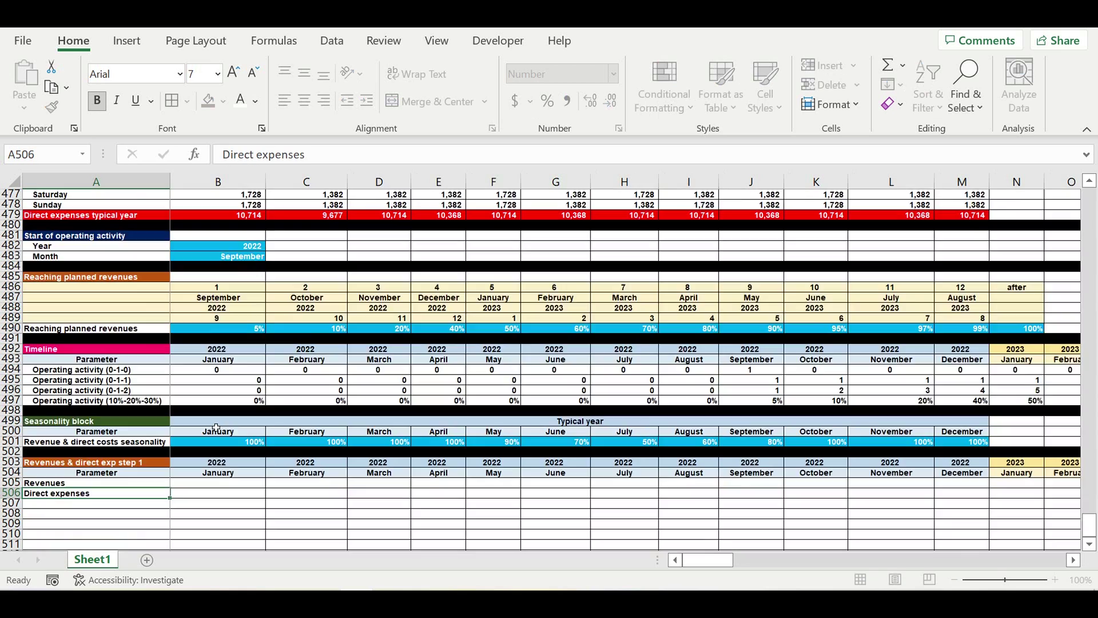
type("Seasonality")
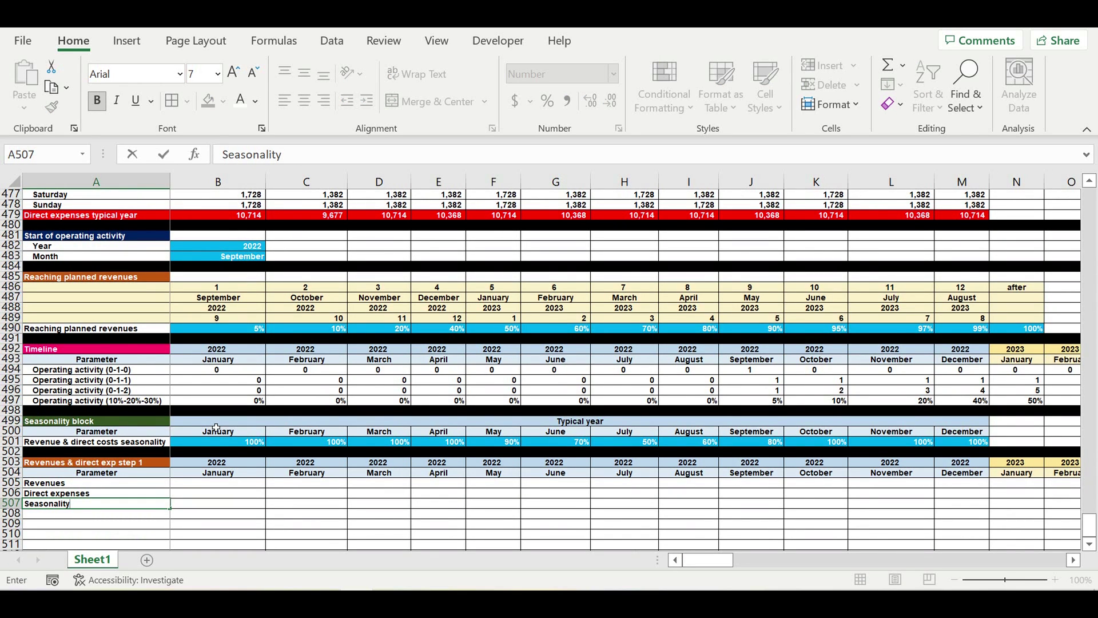
key("Return")
left_click(199, 488)
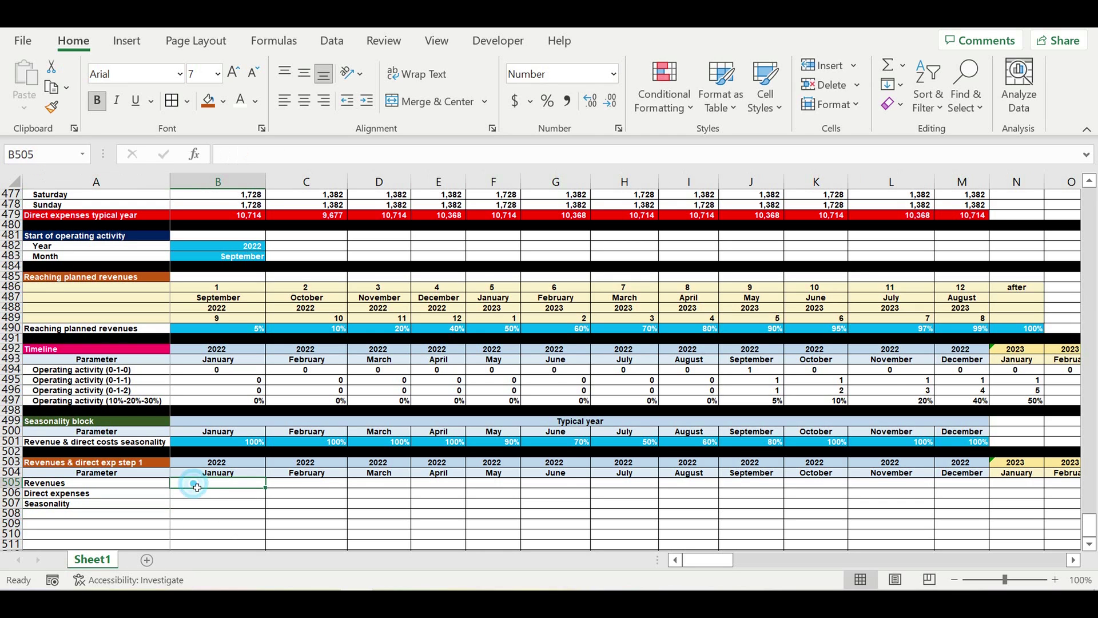
- Link B505 to the revenue total B468 and B506 to the direct expenses total B479
type("=")
scroll(269, 477, "up", 12)
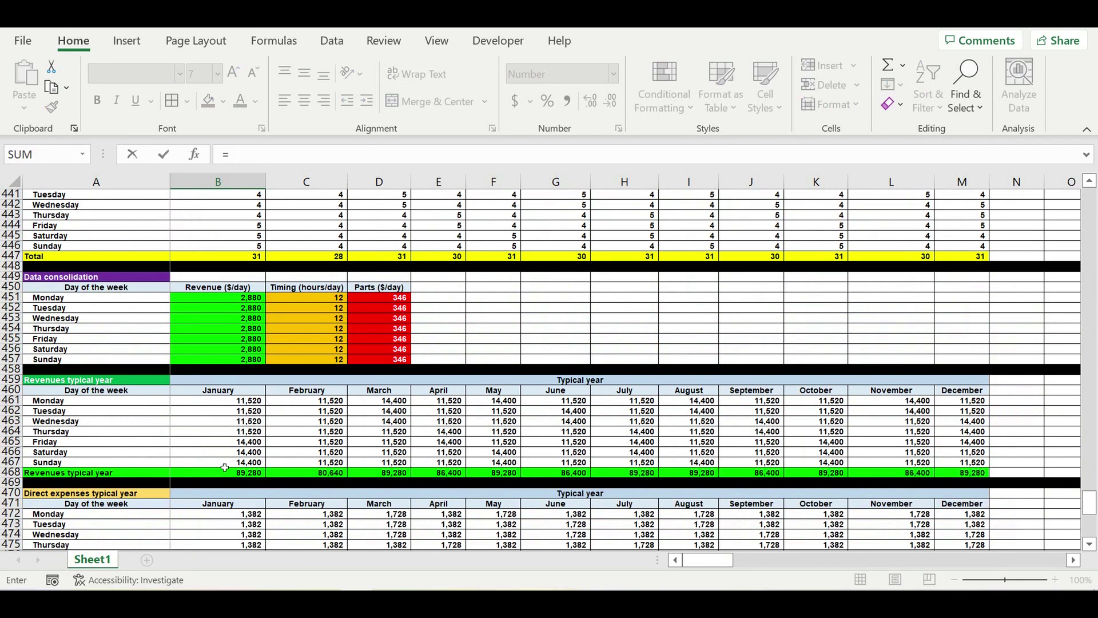
left_click(221, 475)
key("Return")
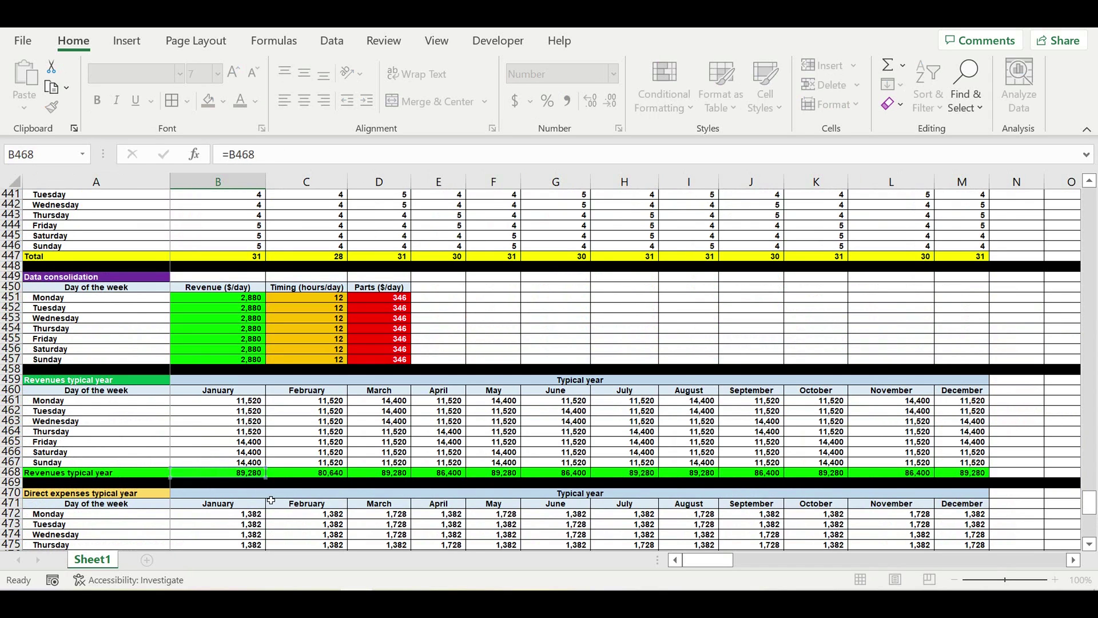
type("=")
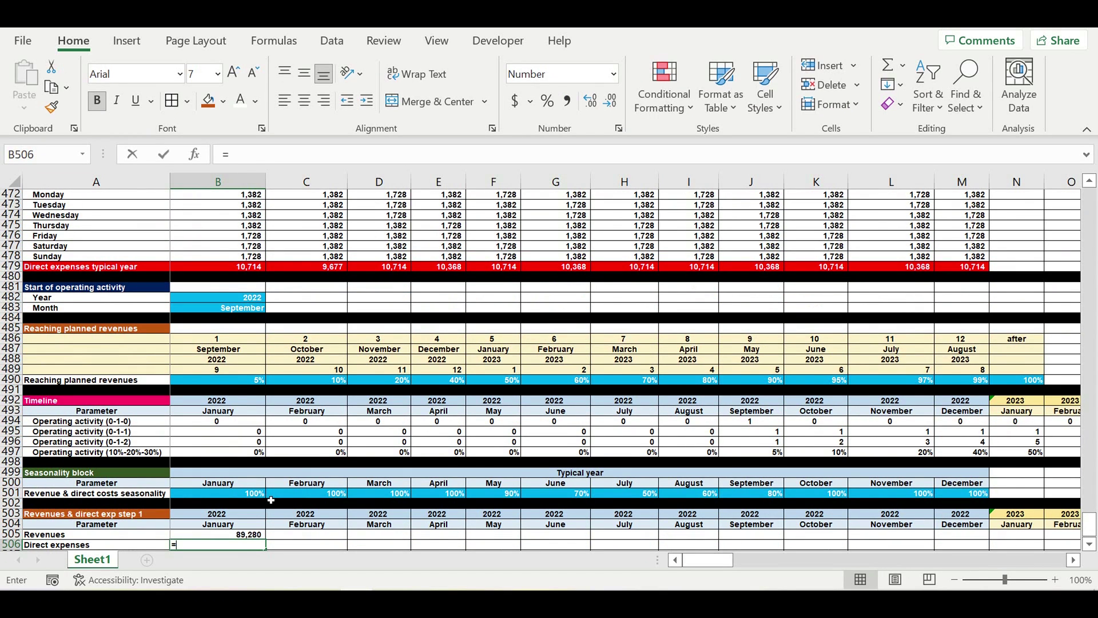
scroll(278, 528, "down", 1)
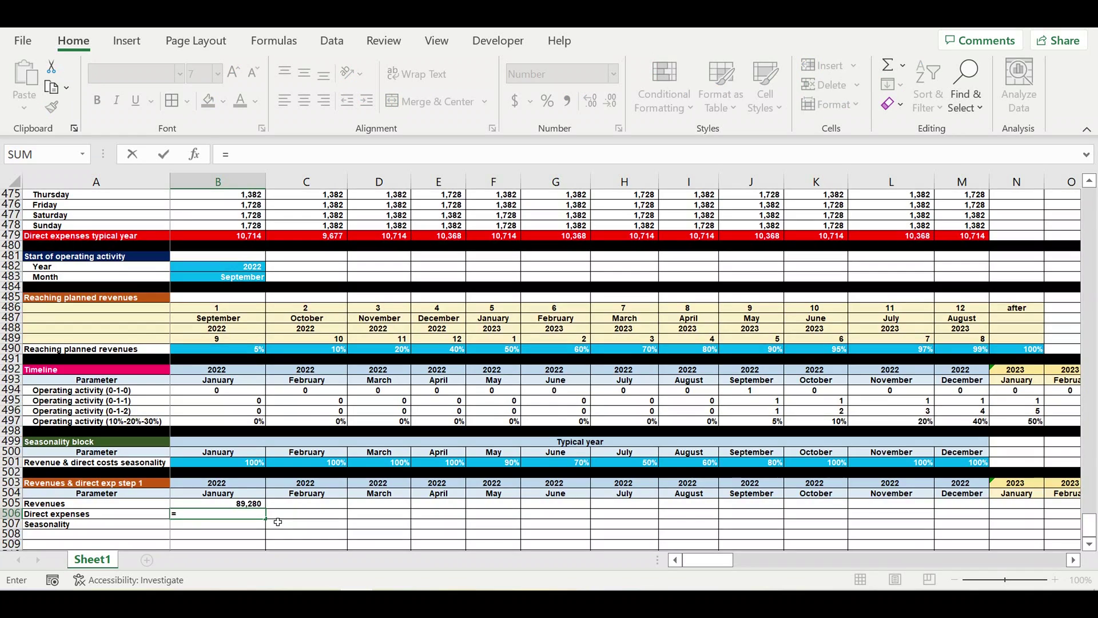
scroll(263, 450, "up", 3)
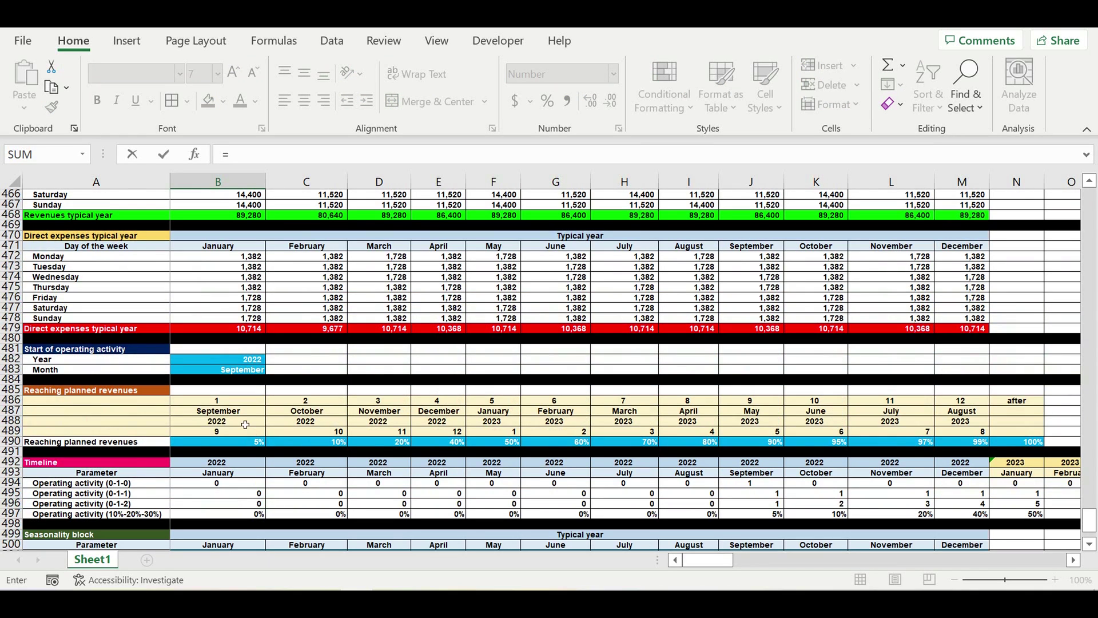
left_click(222, 330)
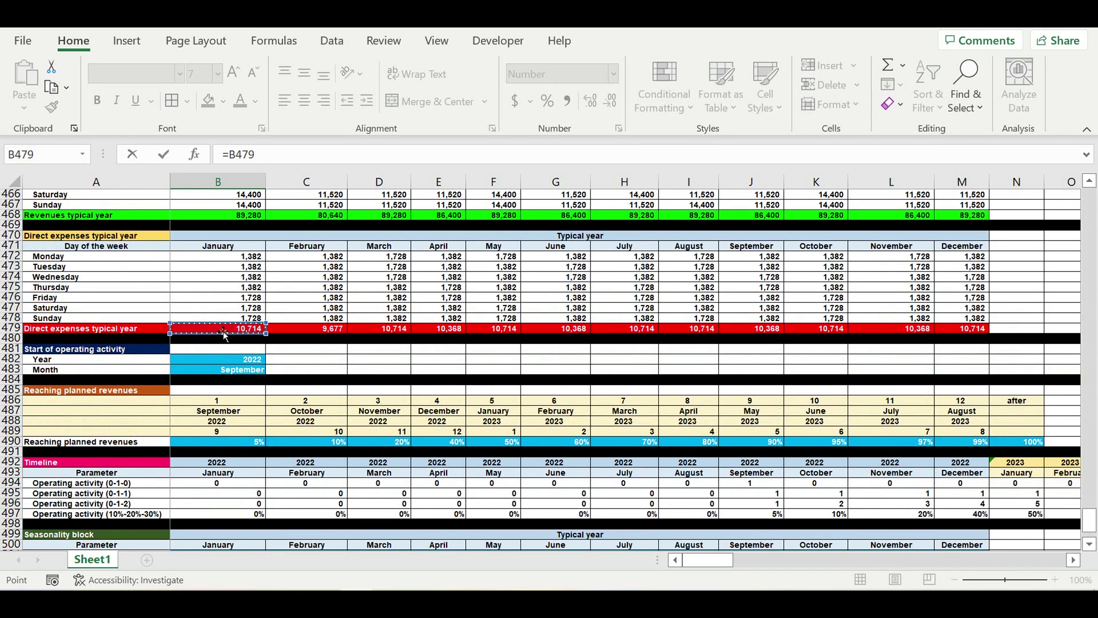
key("Return")
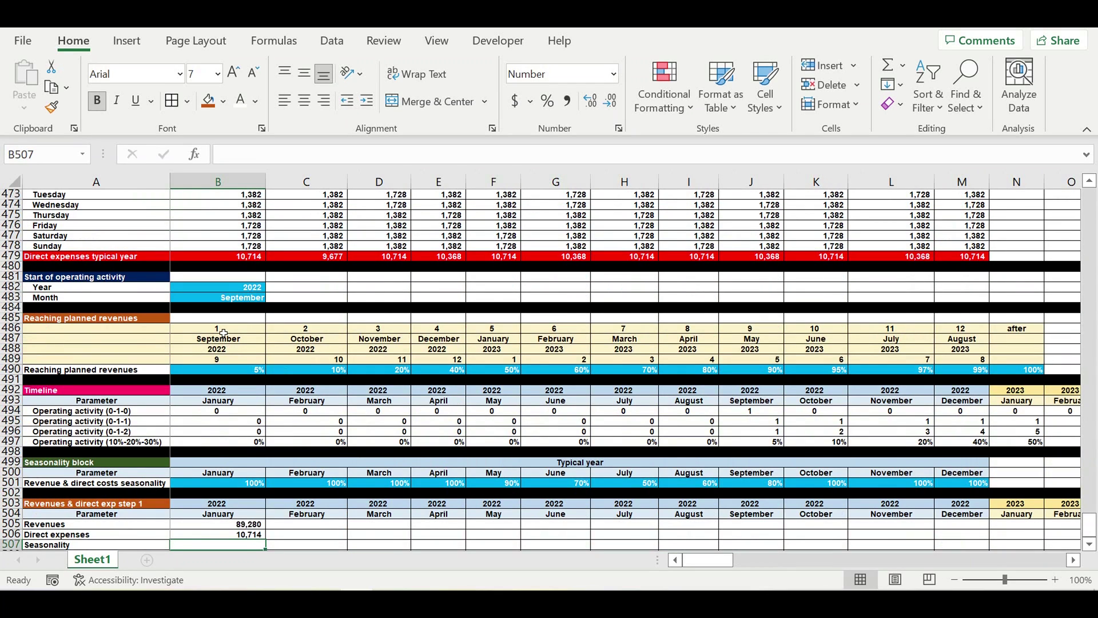
- Link B507 to the January seasonality in B501 and format it as a percentage
type("=")
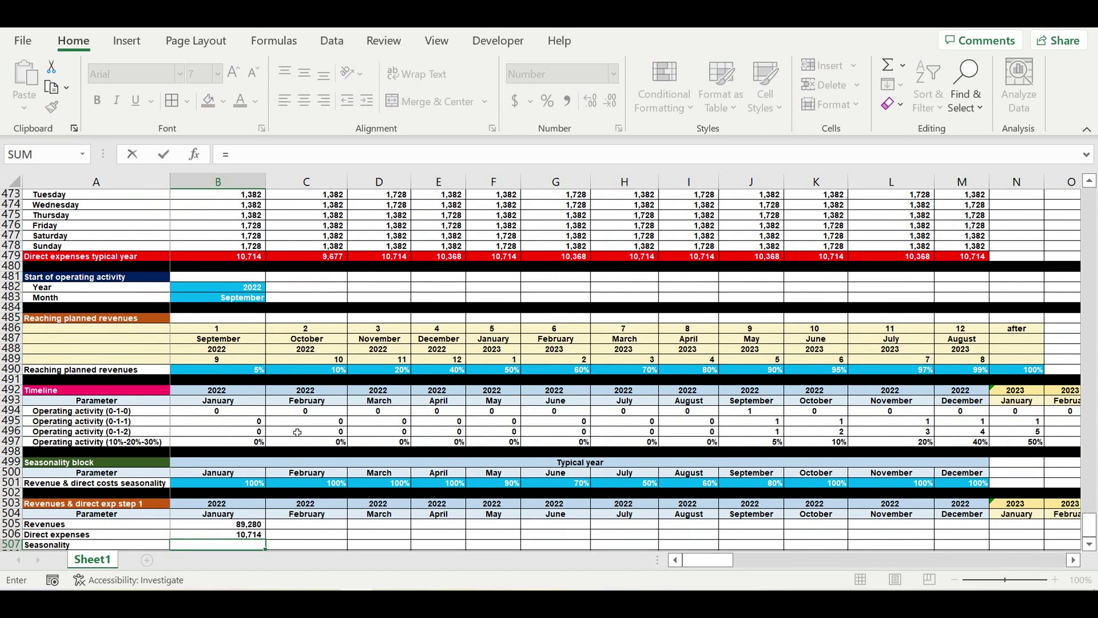
scroll(297, 430, "down", 2)
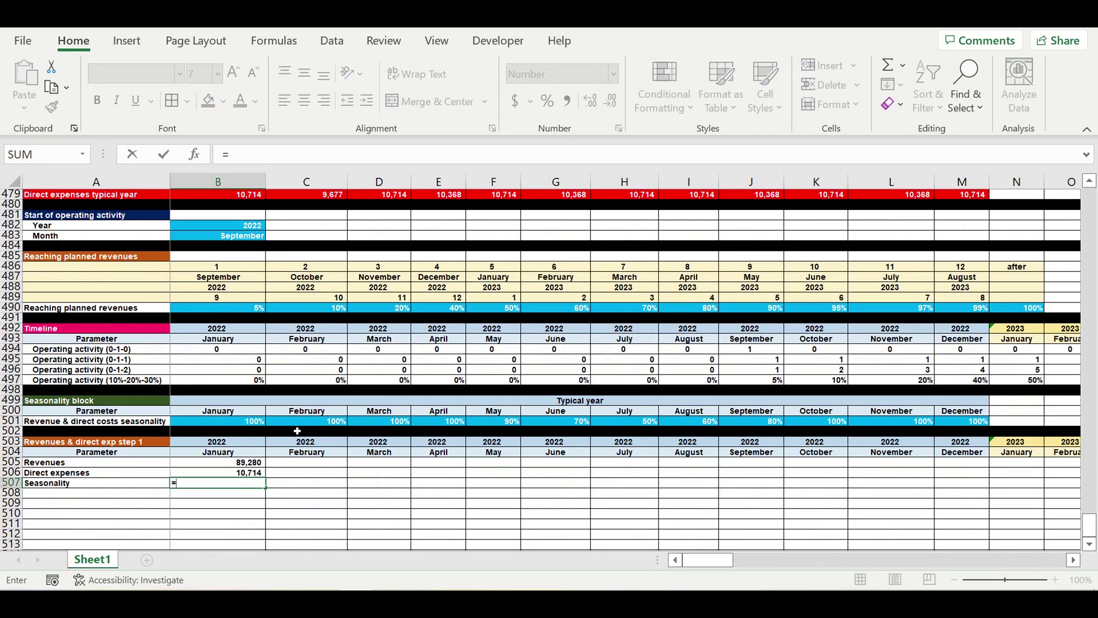
left_click(223, 426)
key("Return")
left_click(240, 482)
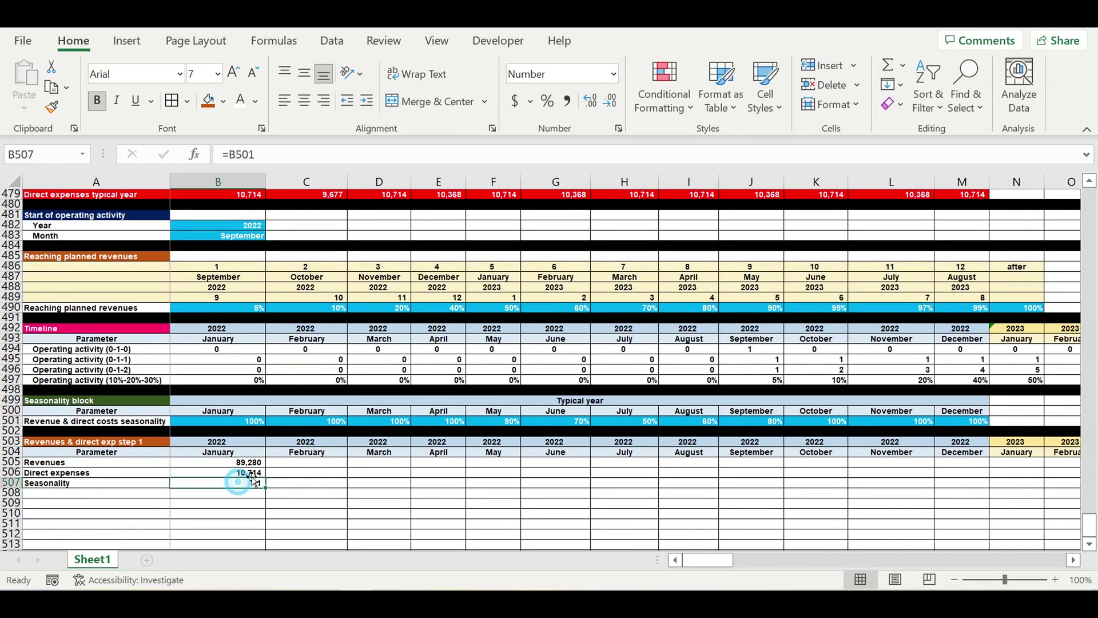
left_click(547, 101)
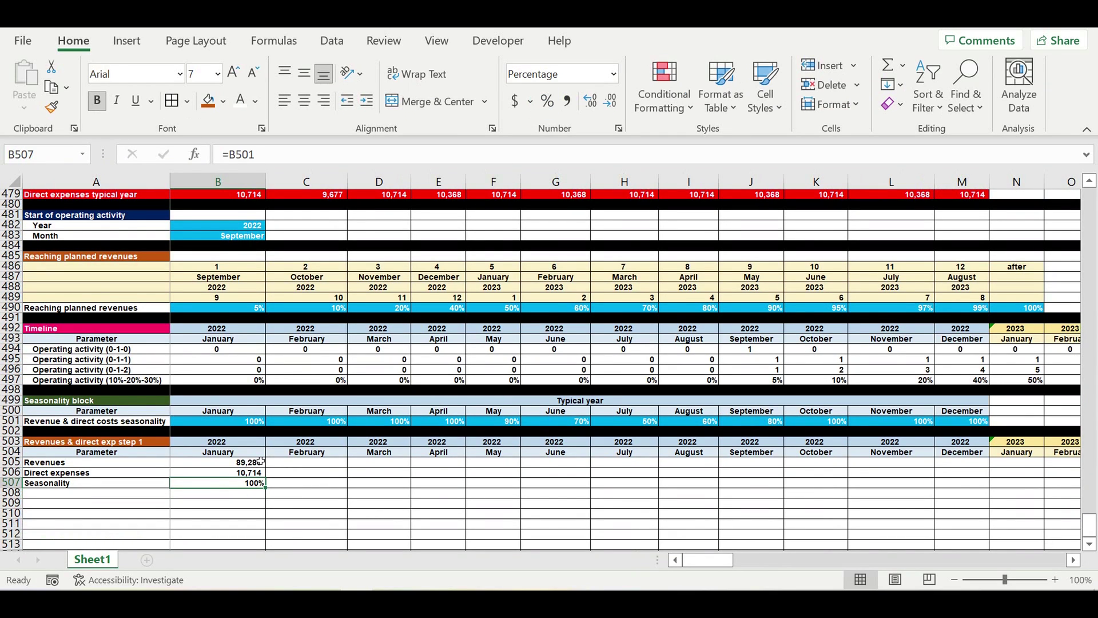
- Copy the January formulas across to December and set N505 to =B505
left_click_drag(244, 463, 1026, 495)
left_click(1026, 494)
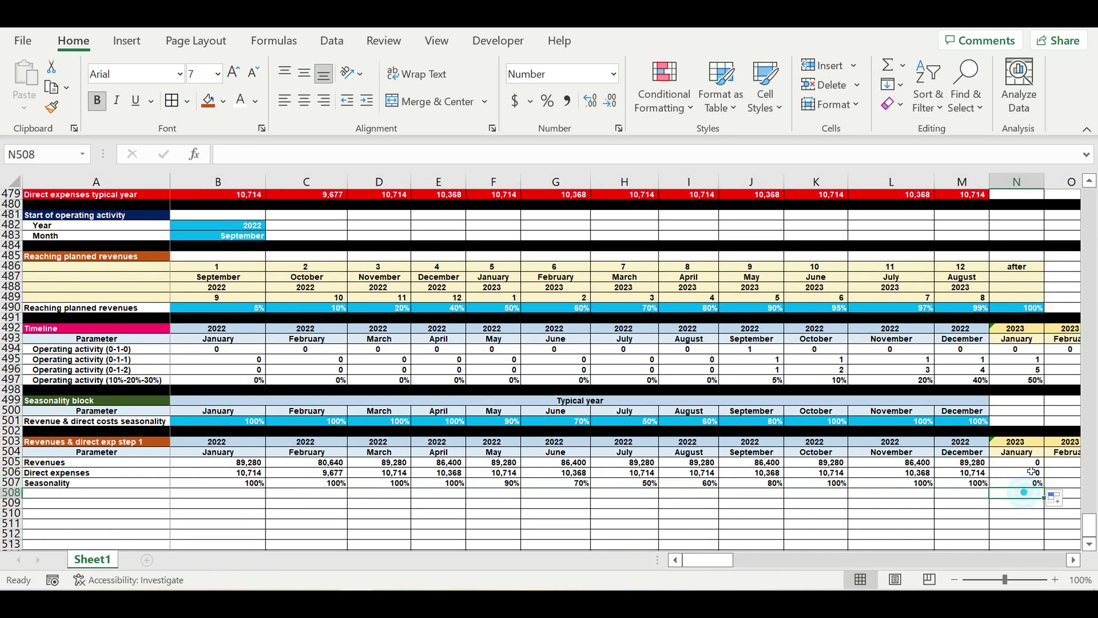
left_click(1029, 465)
type("=")
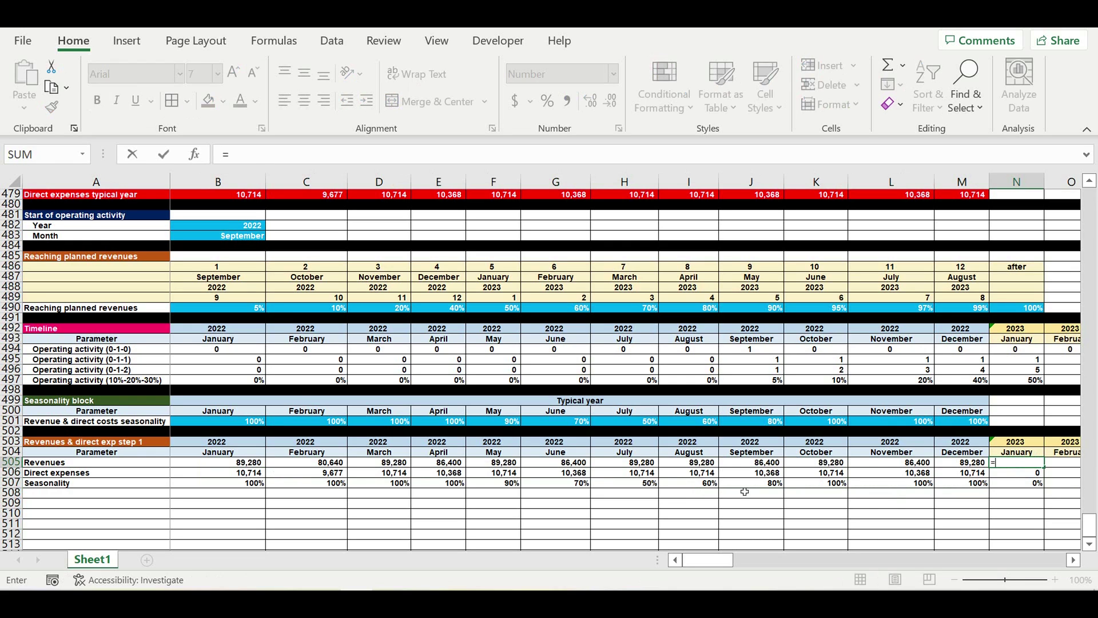
left_click(240, 463)
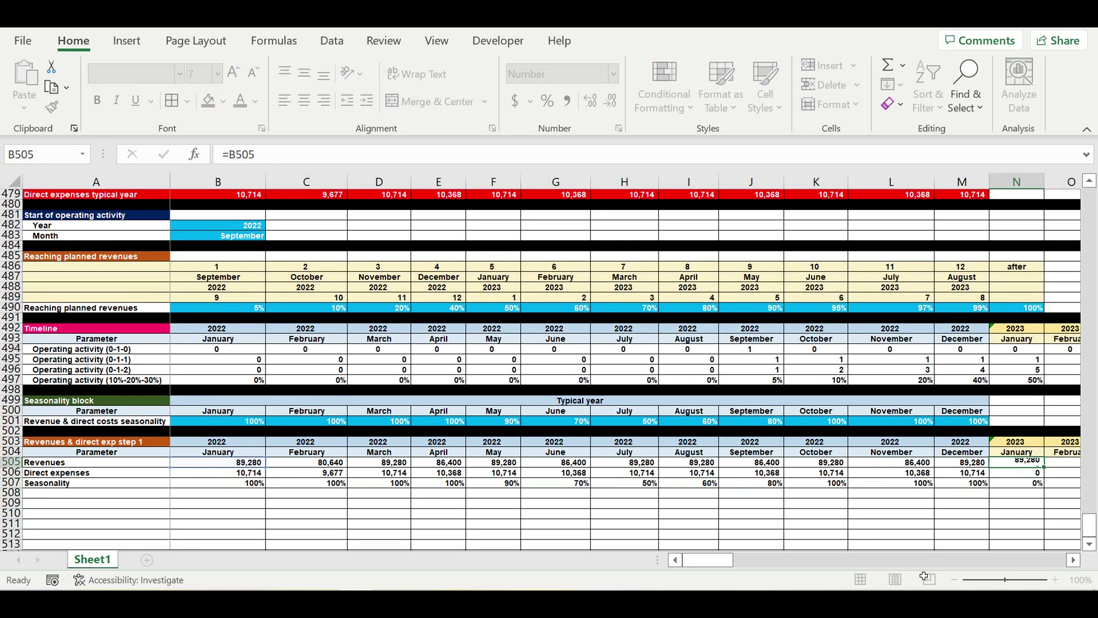
key("Return")
- Copy N505 down, set N507 to =B507, and fill N505:N507 across to column DQ
left_click(1035, 464)
left_click_drag(1044, 467, 1029, 485)
left_click(1023, 483)
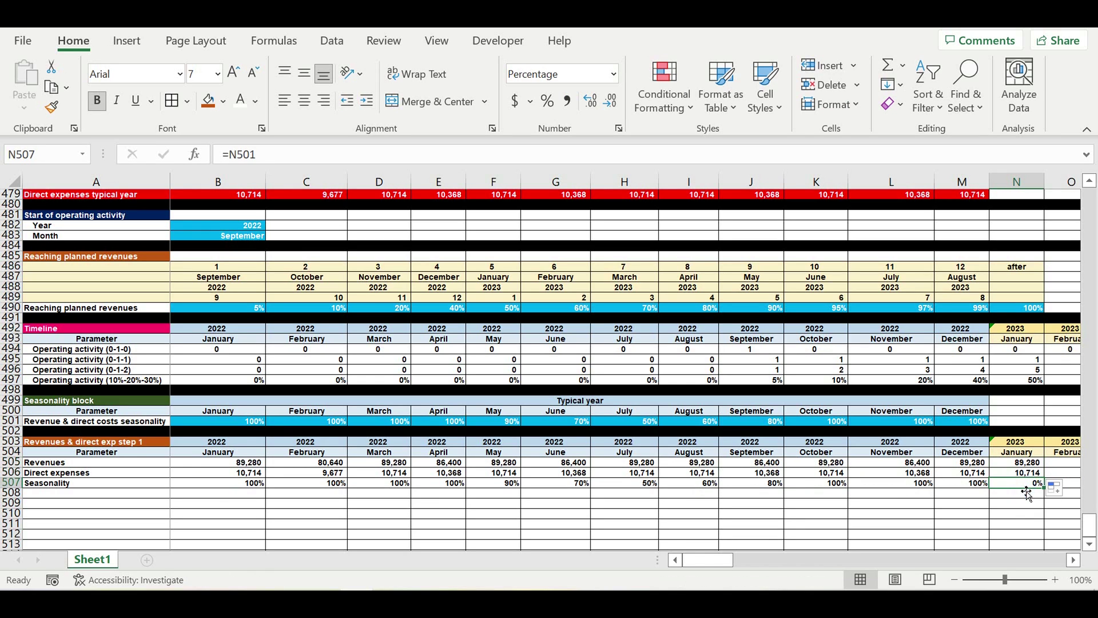
type("=")
left_click(236, 486)
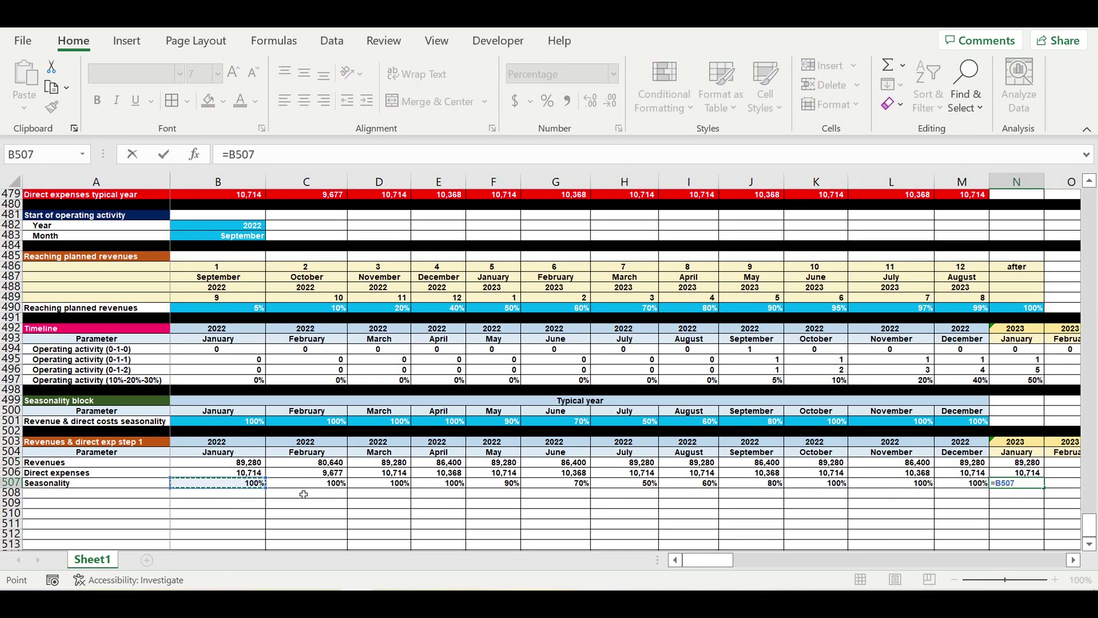
key("Return")
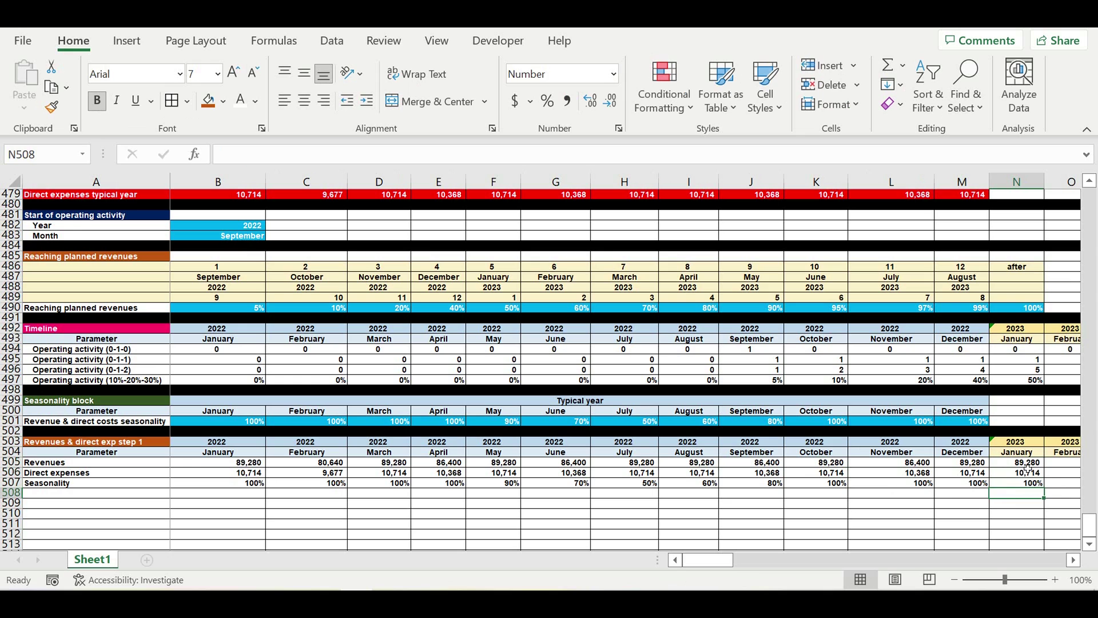
left_click_drag(1028, 463, 984, 483)
left_click_drag(1094, 499, 763, 475)
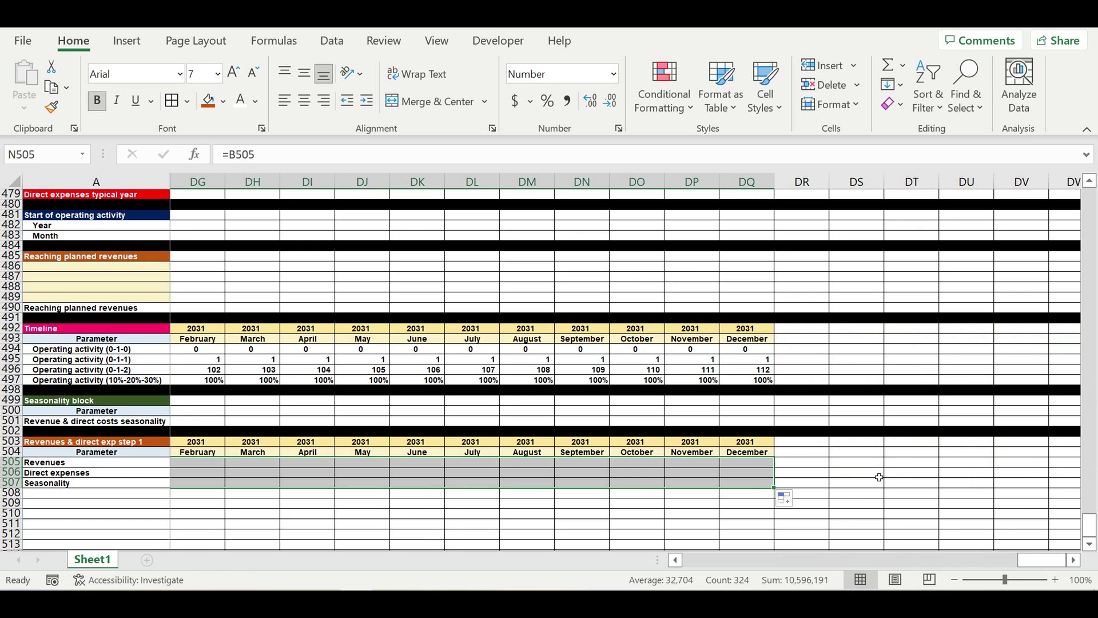
left_click(878, 477)
left_click_drag(1029, 562, 486, 567)
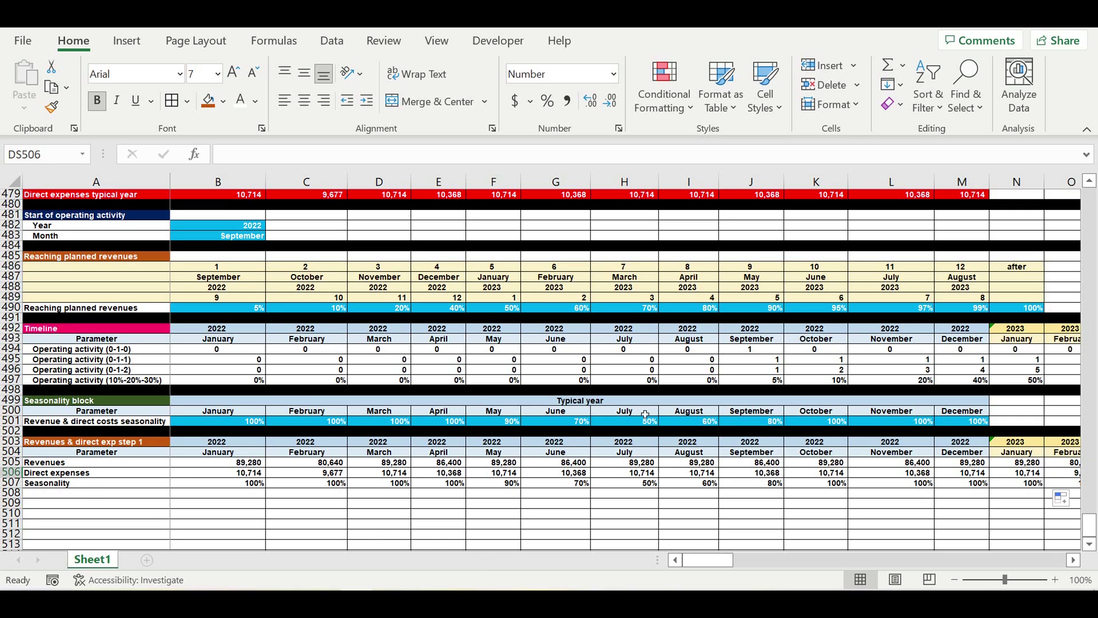
- Inspect the ramp-up formulas in row 497 and the January links in B505:B506
left_click(769, 381)
left_click(833, 381)
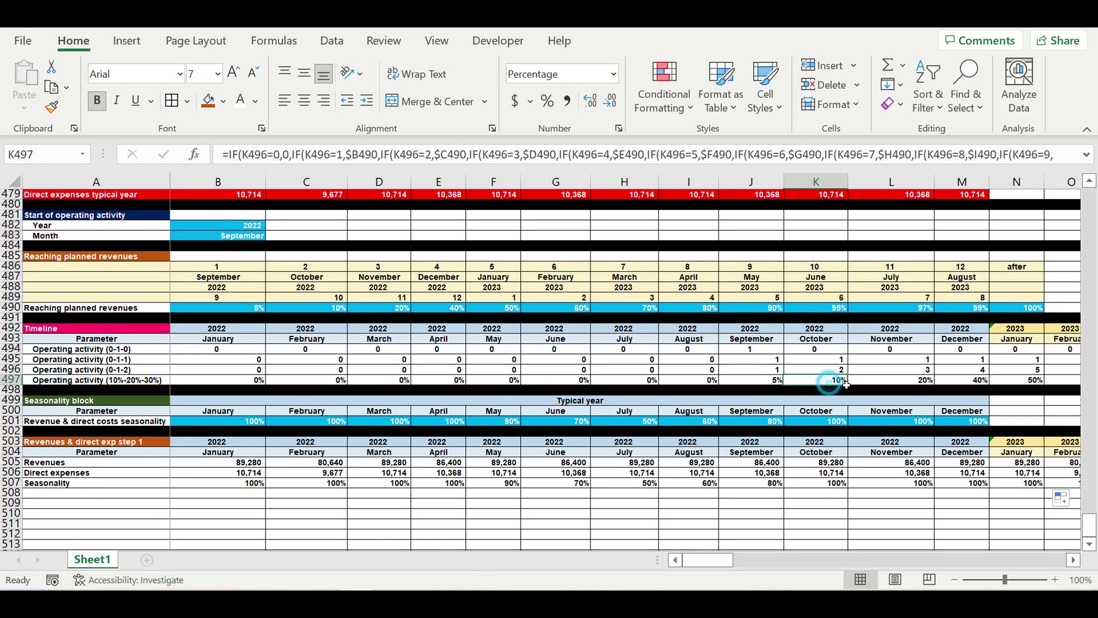
left_click(908, 381)
left_click(972, 381)
left_click(1009, 381)
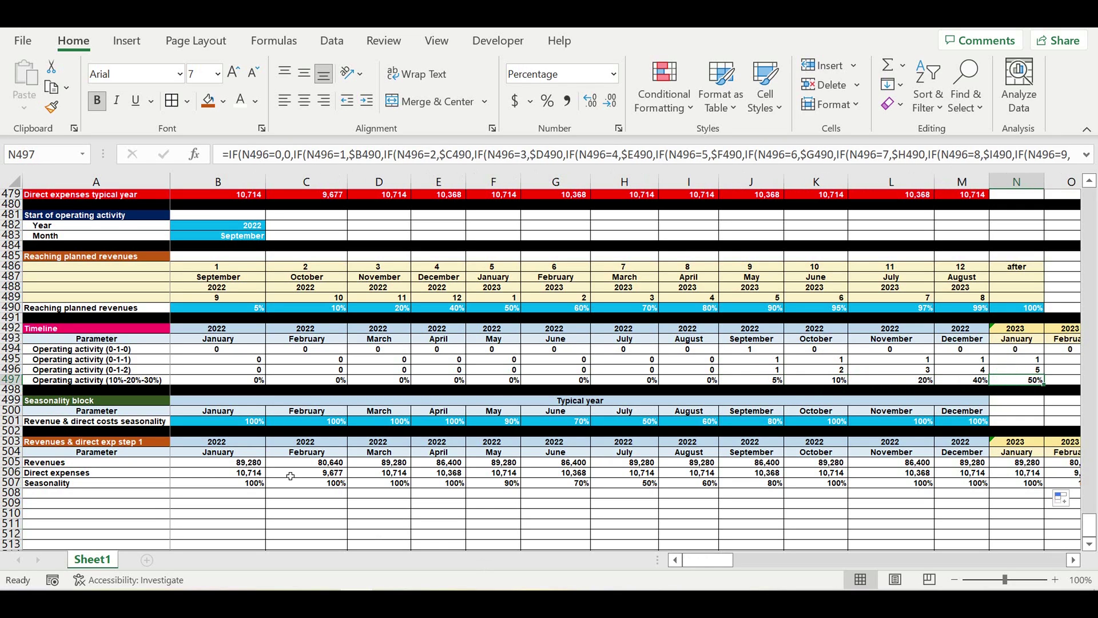
left_click(235, 464)
left_click_drag(235, 465, 235, 473)
- Fill row 508 black as a separator bar
left_click(12, 492)
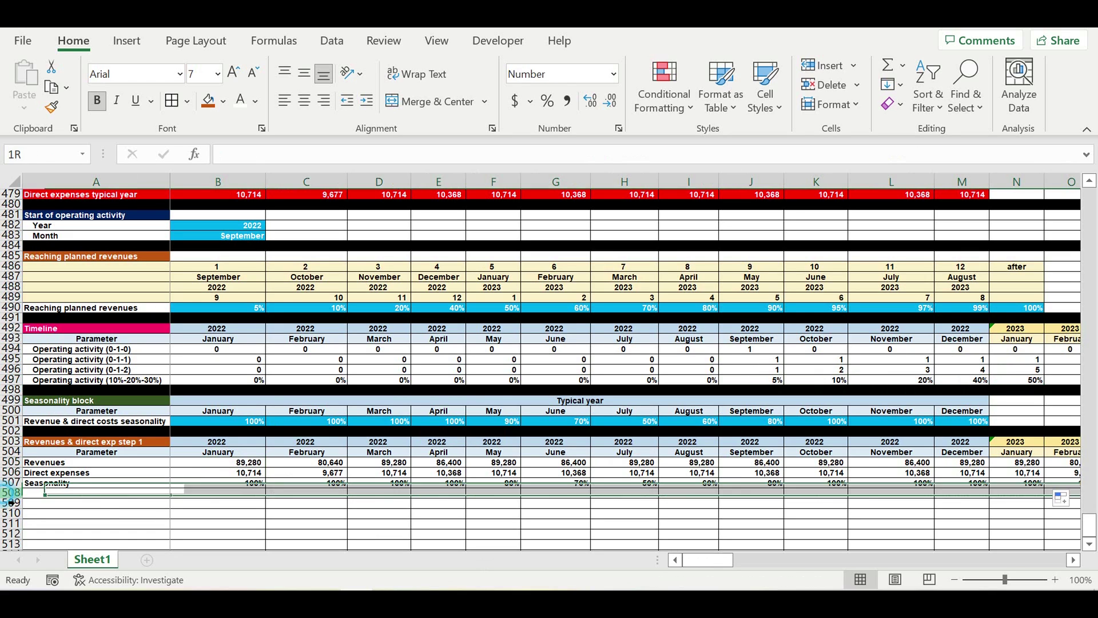
left_click(223, 101)
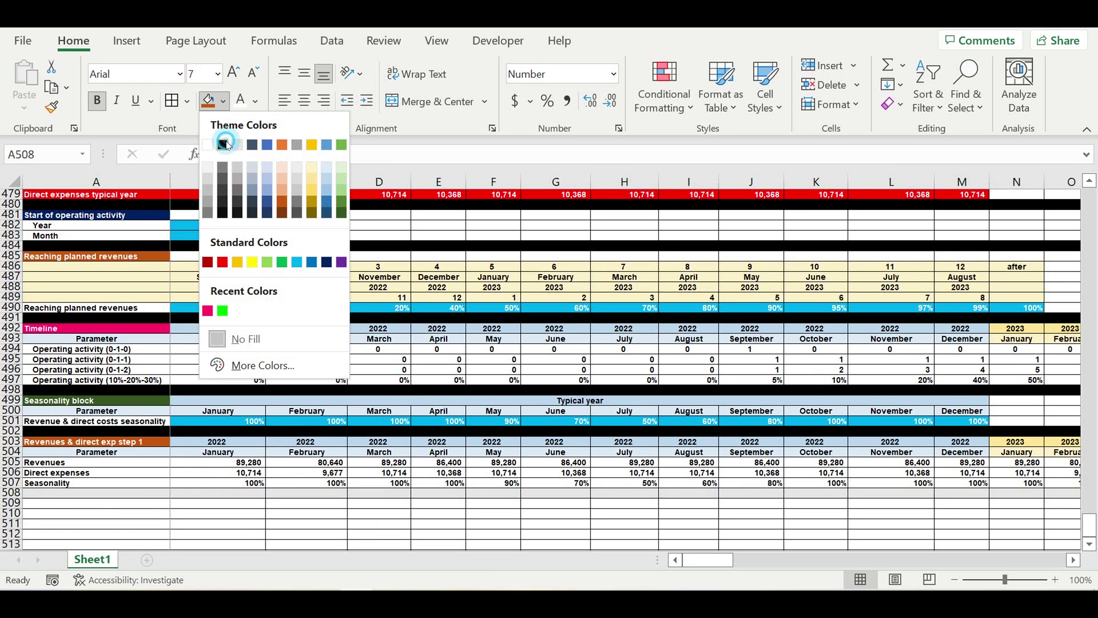
left_click(223, 145)
- Increase the indent of the Revenues, Direct expenses and Seasonality labels in A505:A507
left_click_drag(65, 463, 68, 483)
left_click(362, 101)
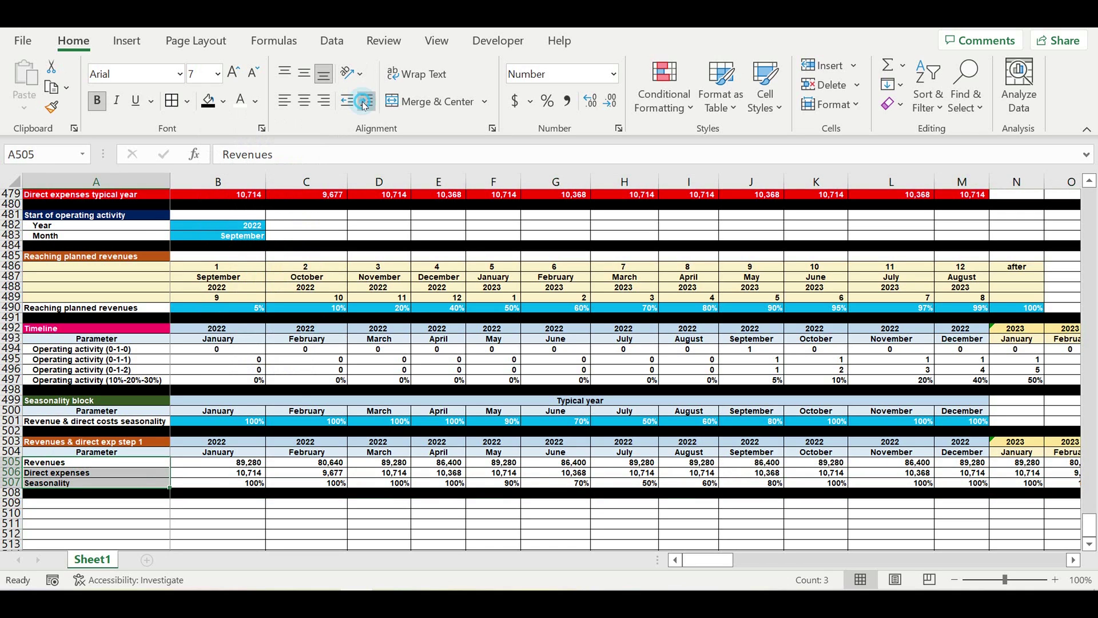
left_click(228, 483)
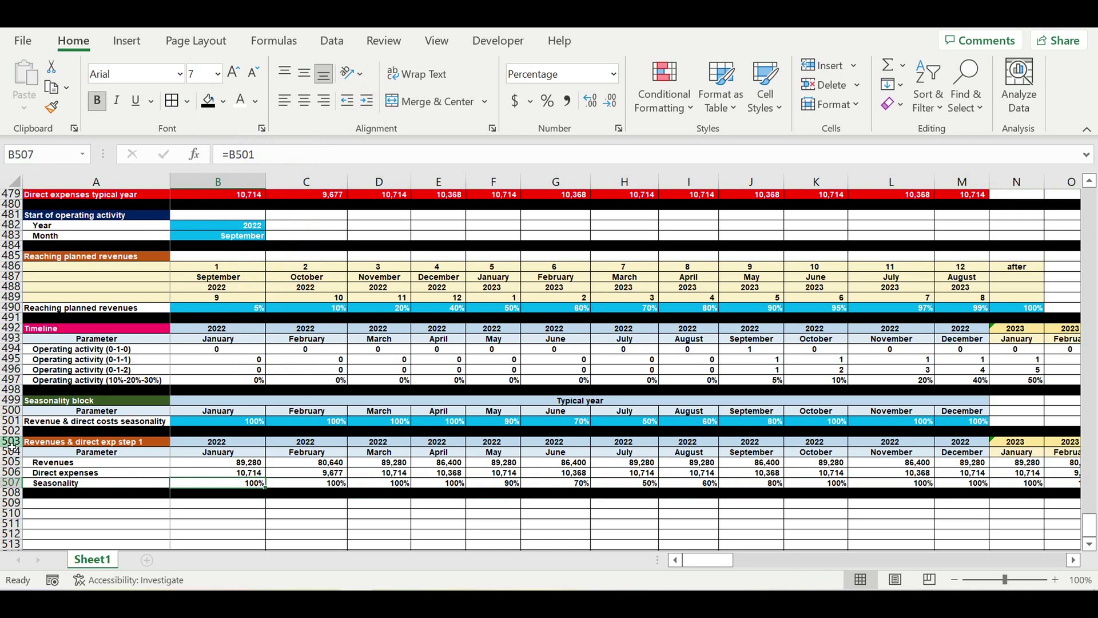
left_click_drag(12, 442, 11, 472)
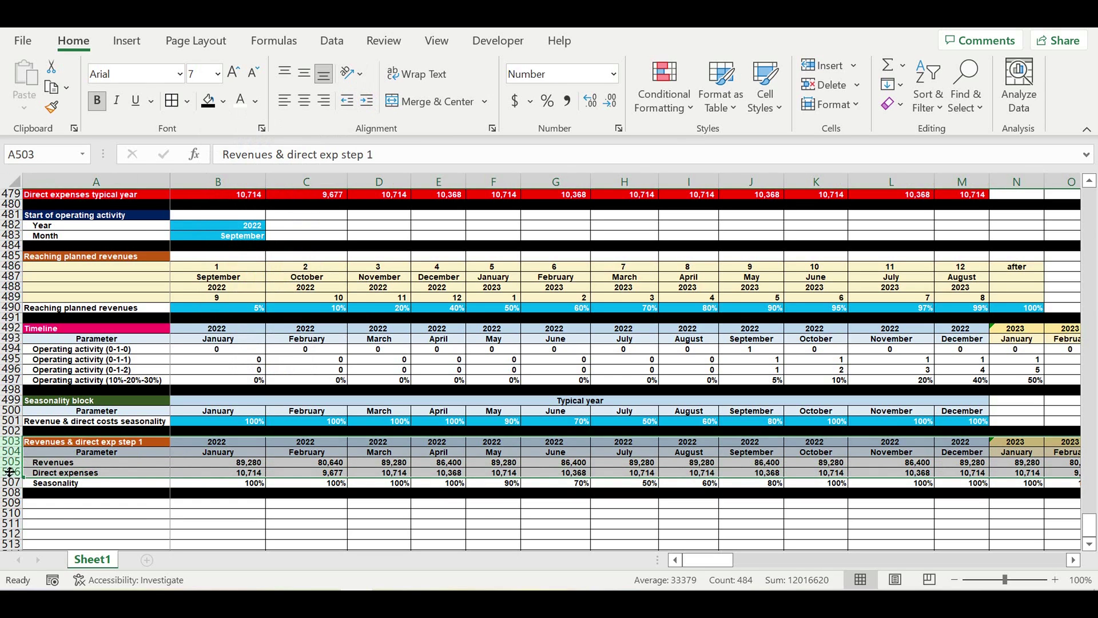
- Copy the step 1 block (rows 503–506) and paste it at row 509
key("ctrl+c")
left_click(63, 503)
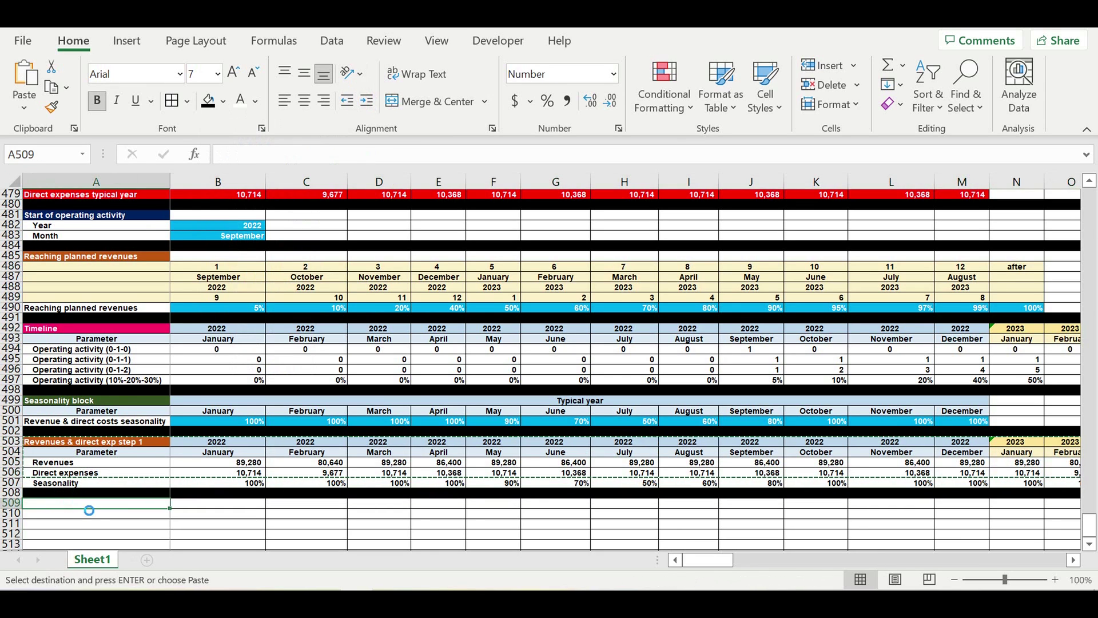
key("ctrl+v")
left_click(216, 524)
- Link the new block's year cell B509 to step 1 with =B503
left_click(216, 506)
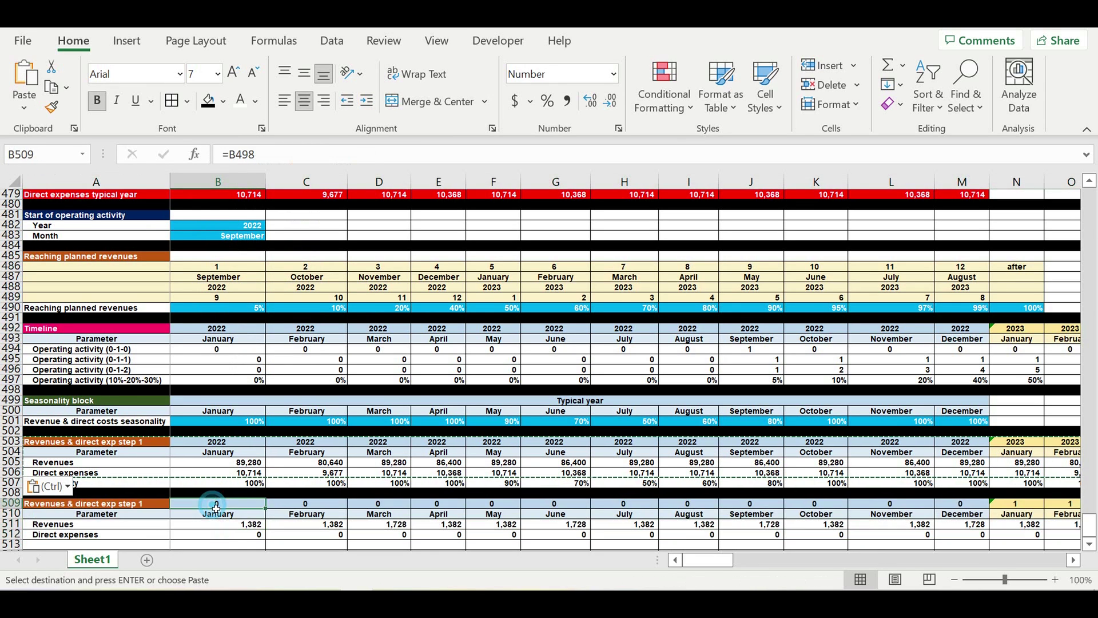
type("=")
left_click(220, 442)
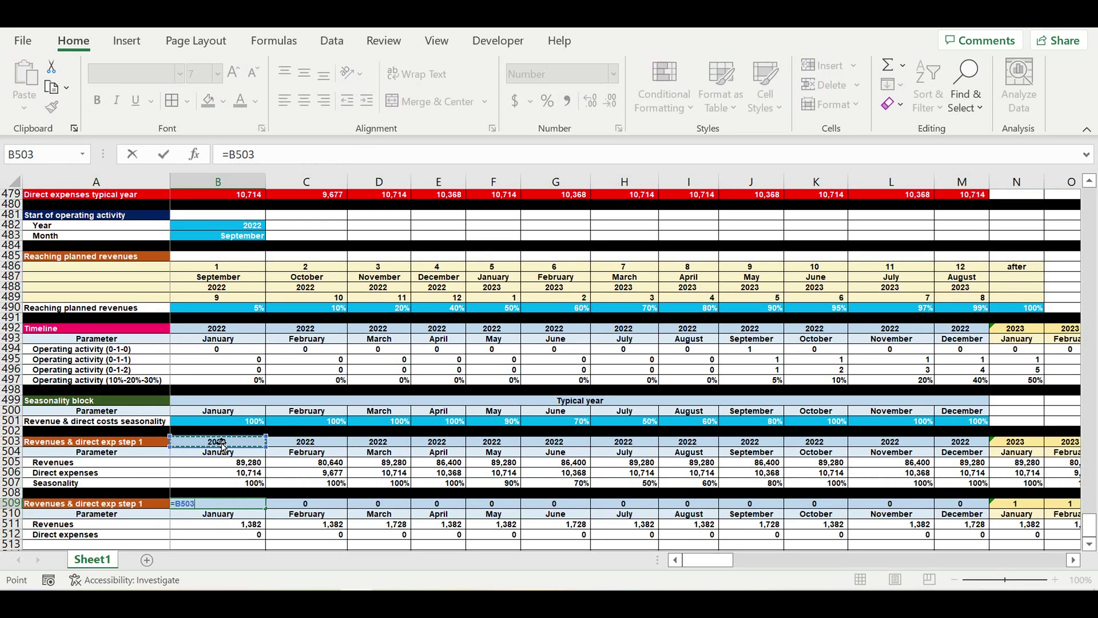
key("Return")
- Retitle the copied block in A509 'Revenues & direct exp step 2'
scroll(276, 482, "down", 2)
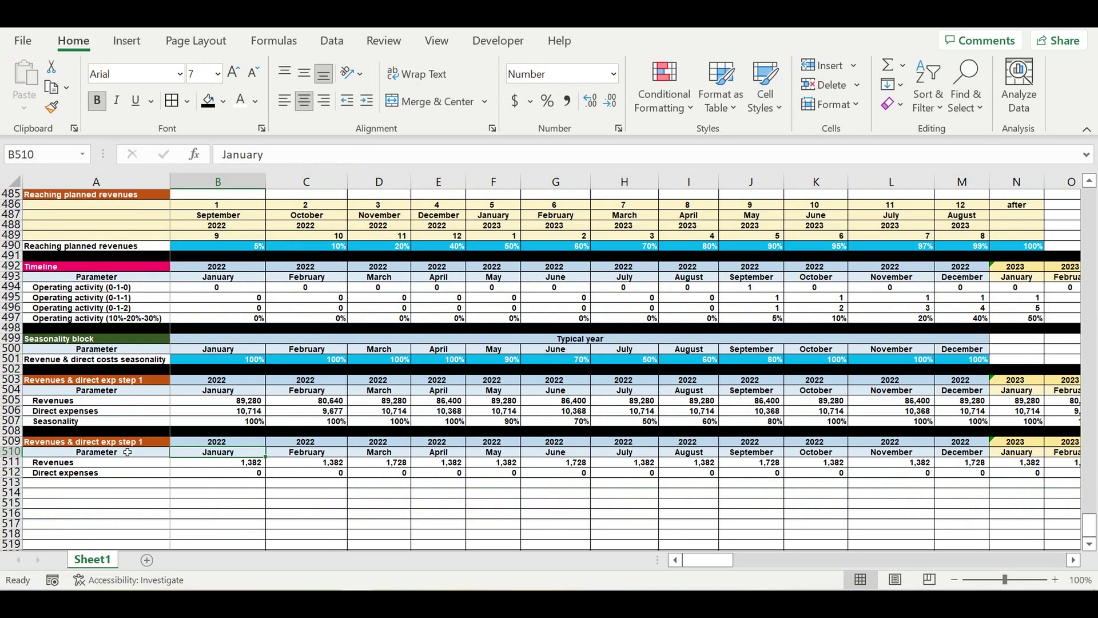
left_click(69, 445)
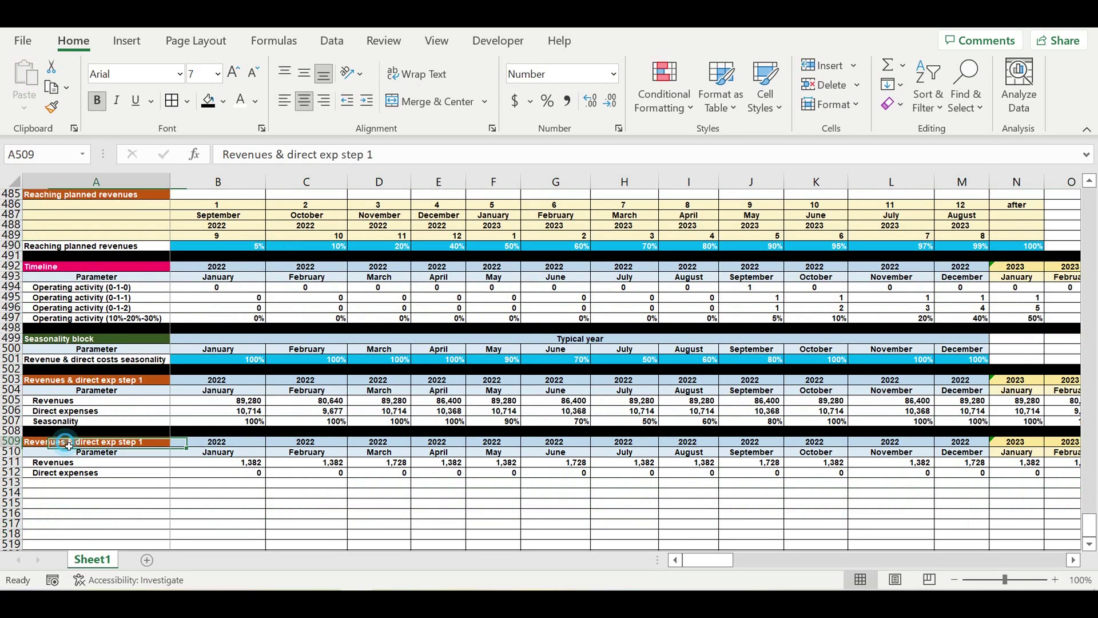
left_click(375, 162)
key("BackSpace")
type("2")
key("Return")
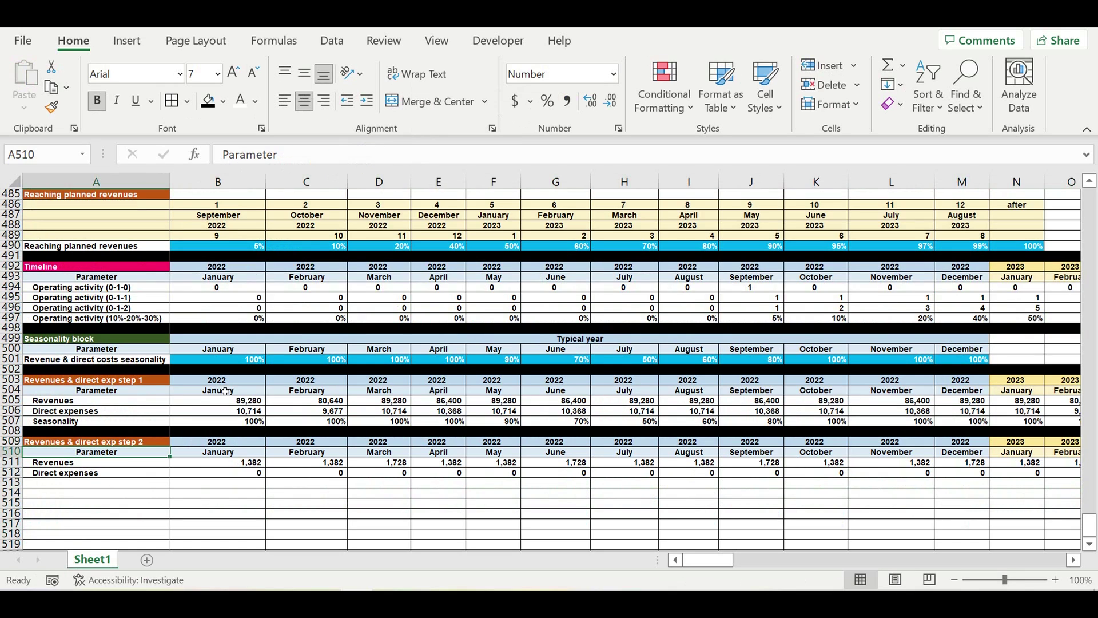
left_click(130, 444)
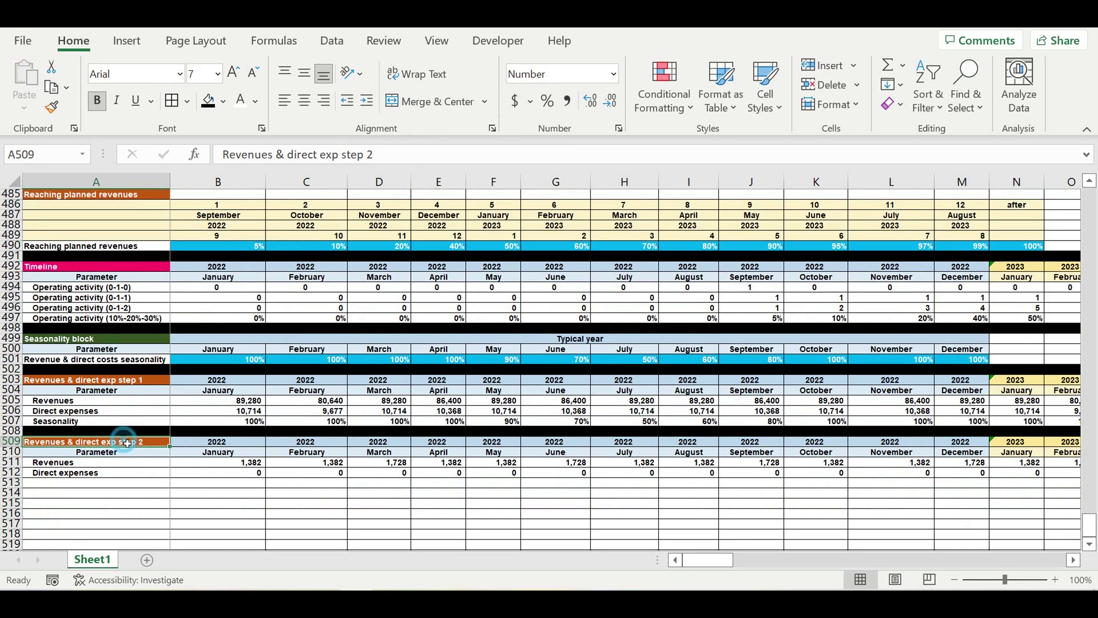
- Fill row 513 black to close the step 2 block
left_click(94, 463)
left_click(12, 482)
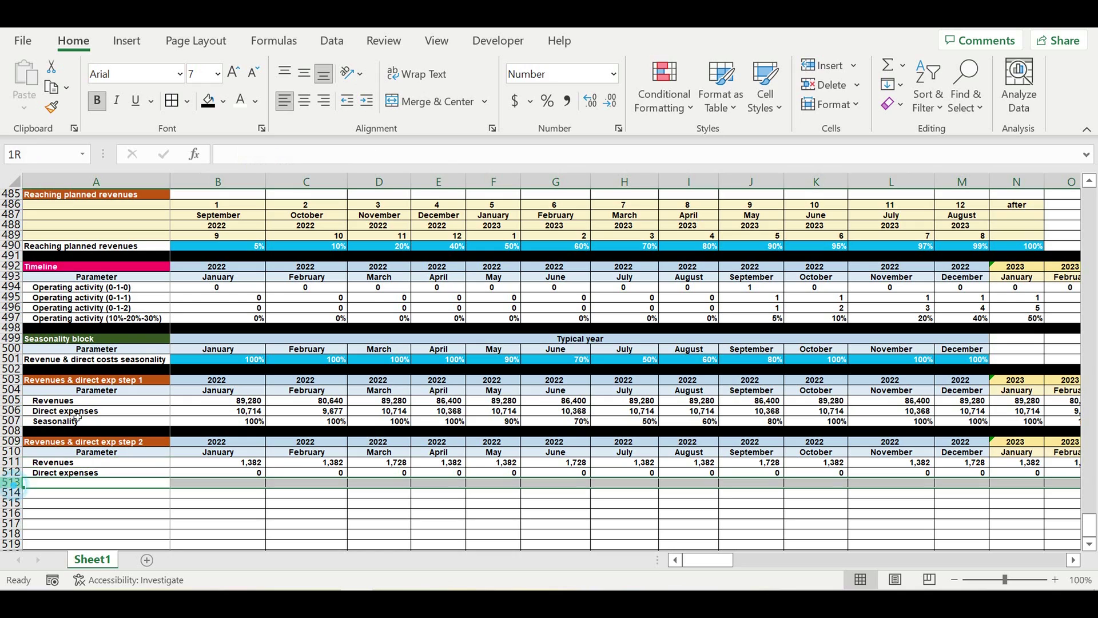
left_click(209, 101)
left_click(260, 401)
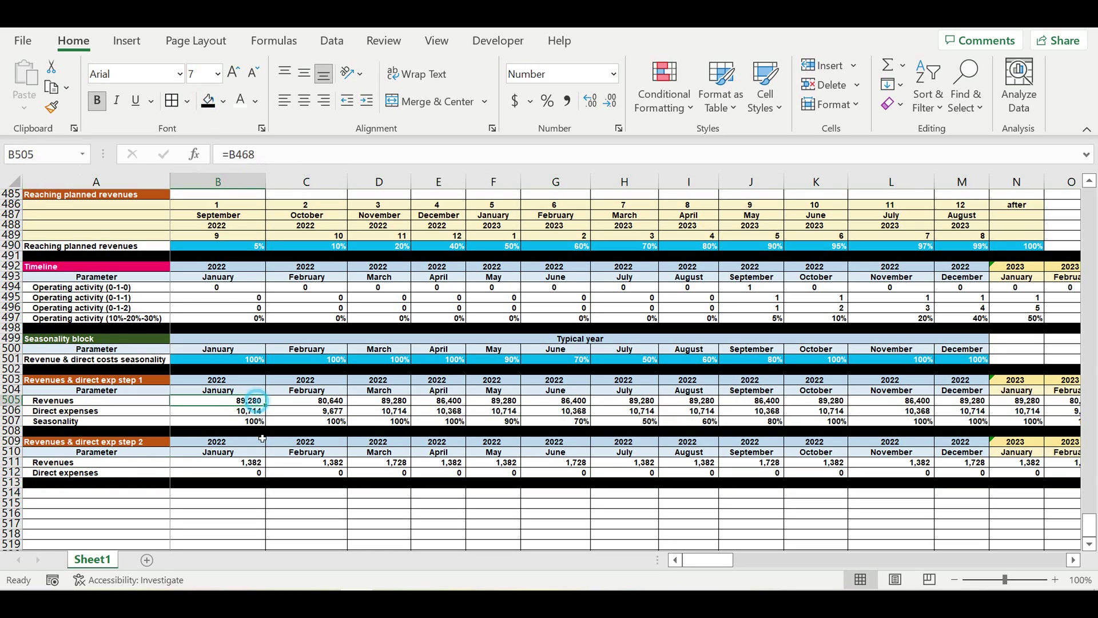
left_click(225, 466)
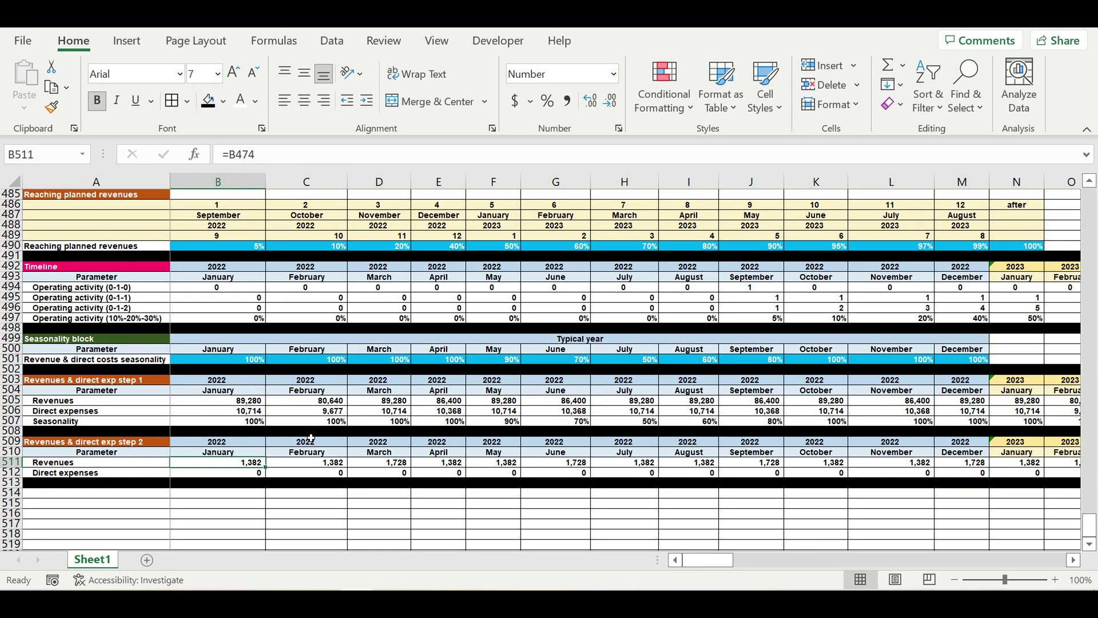
- Enter =B505*B$497 in B511 so January step 2 revenue applies the ramp-up percentage
type("=")
left_click(219, 400)
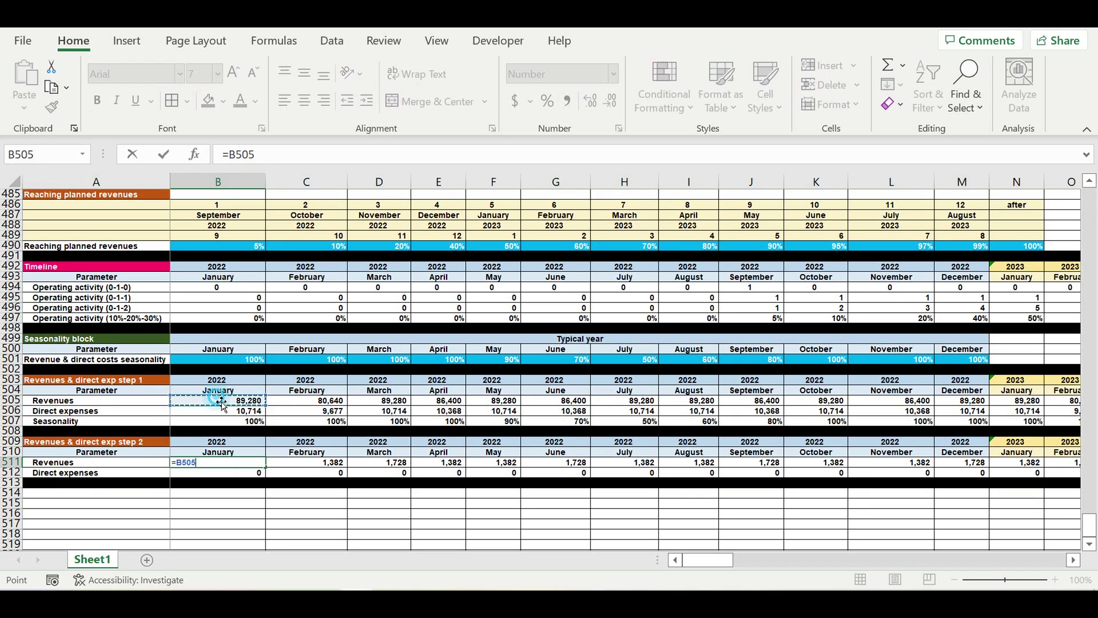
type("*")
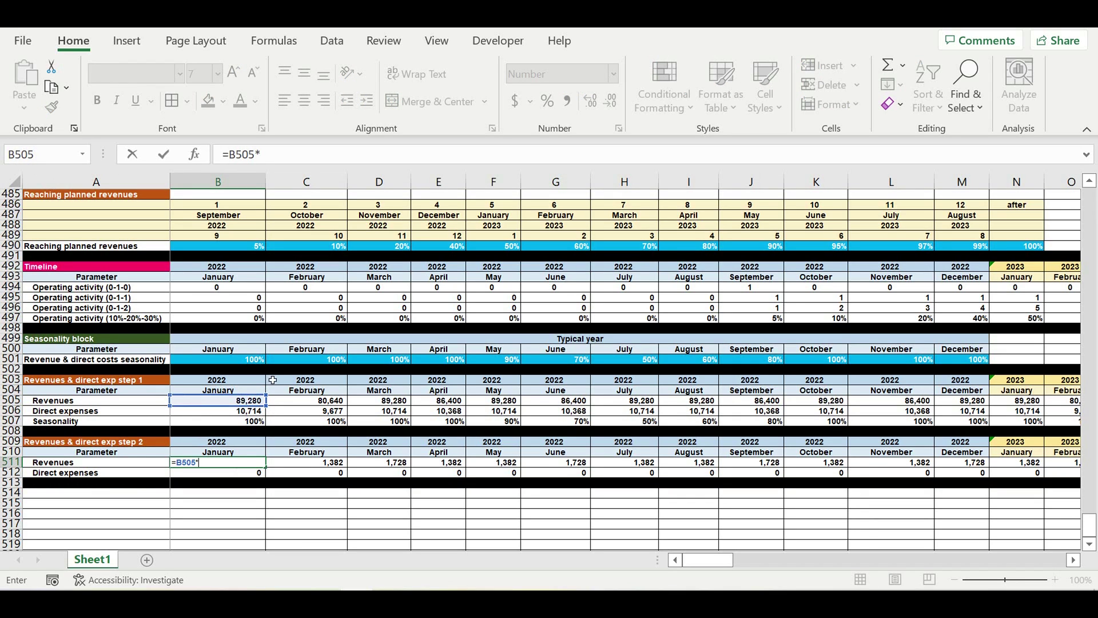
left_click(235, 319)
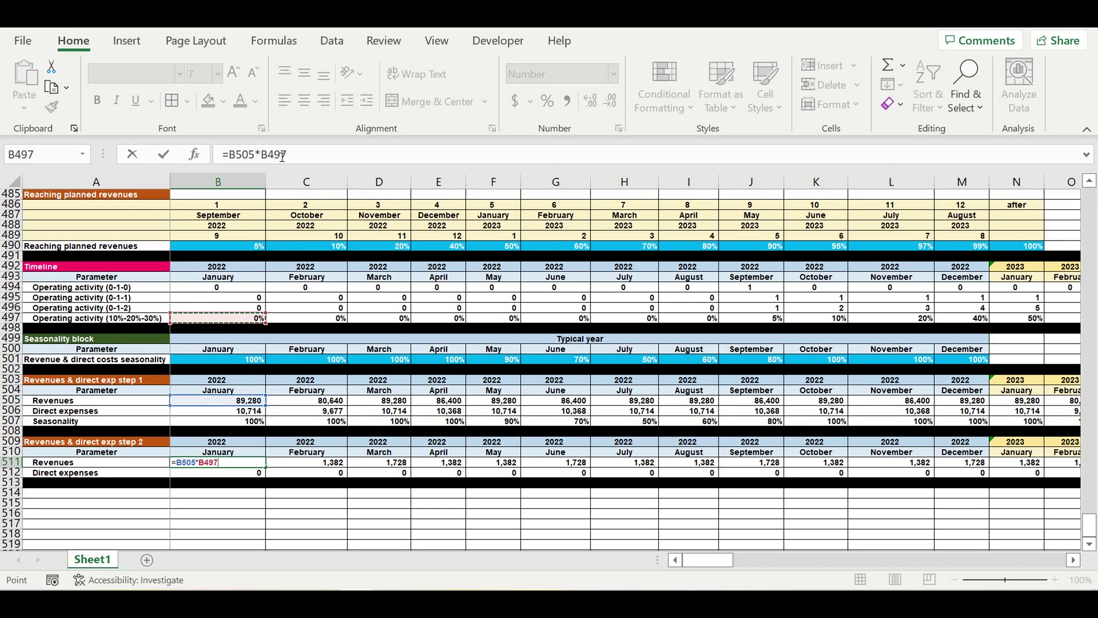
left_click(265, 154)
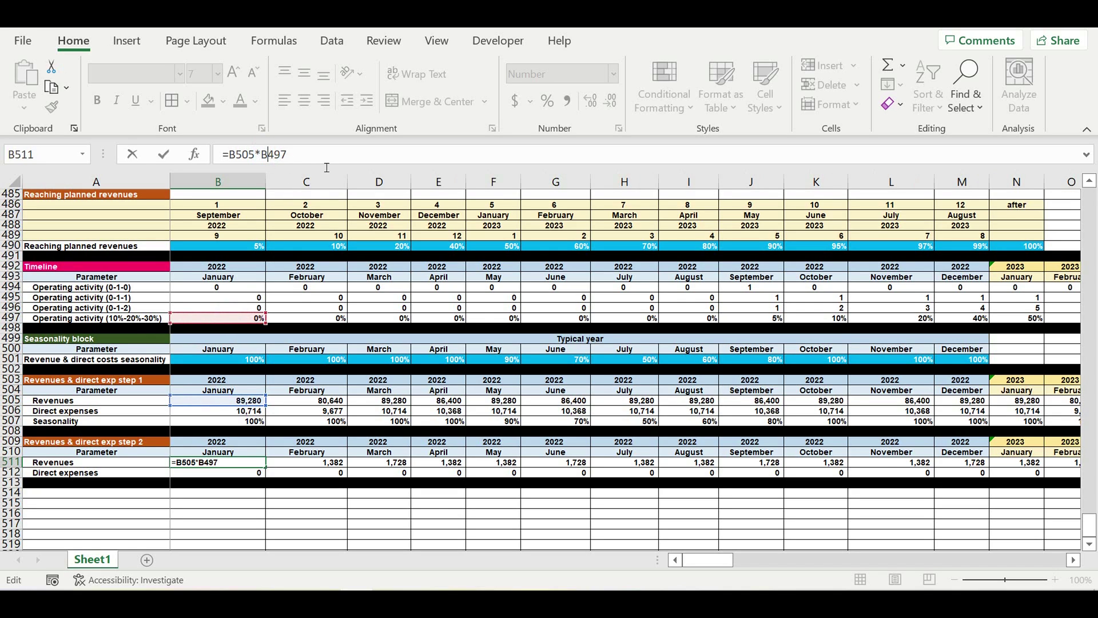
type("$")
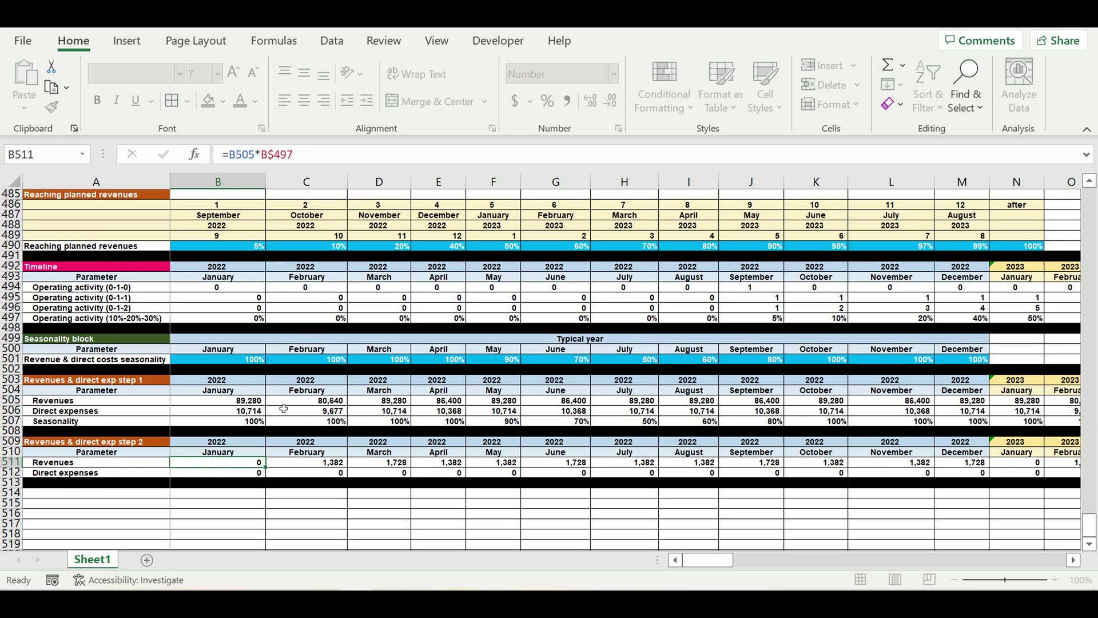
key("Return")
- Fill B511's formula down to Direct expenses and across both rows through column DQ
left_click(254, 463)
left_click_drag(265, 467, 271, 474)
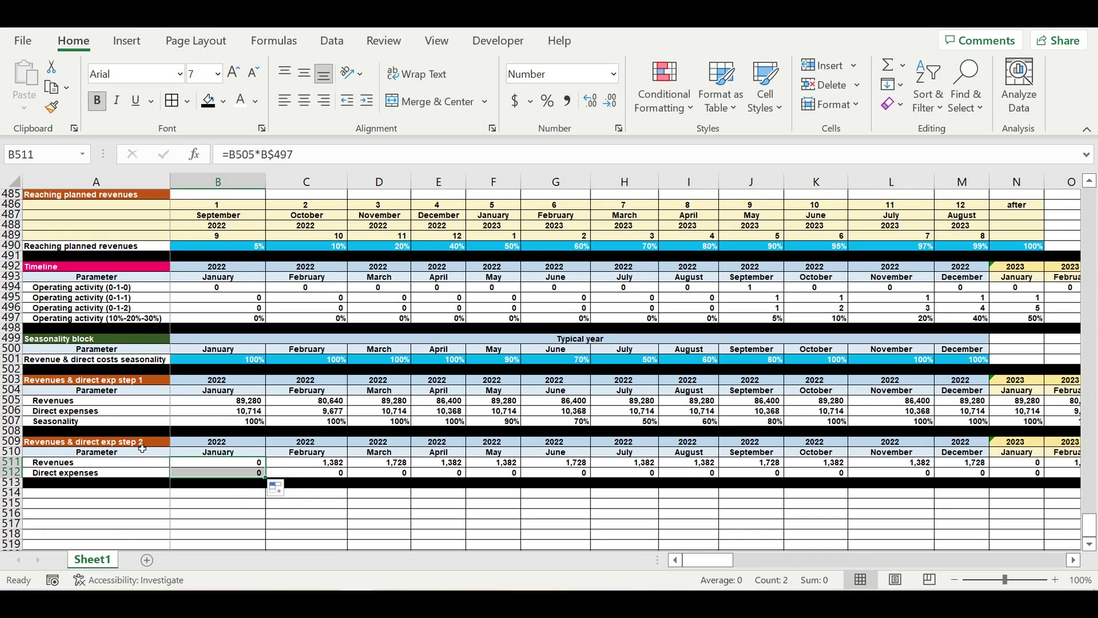
left_click_drag(247, 467, 1021, 474)
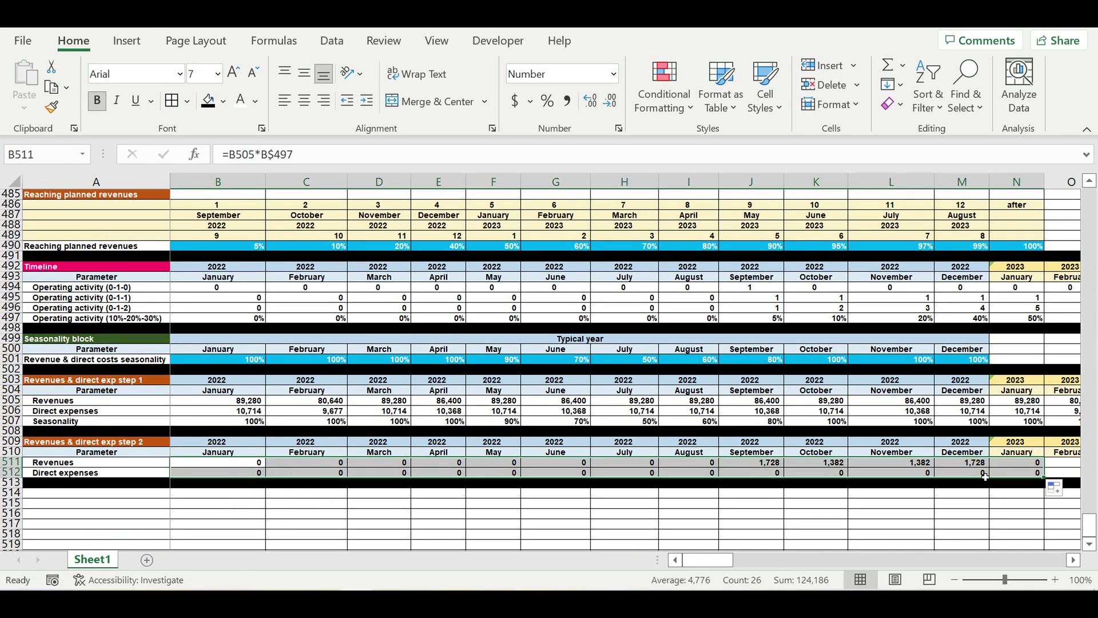
left_click(892, 513)
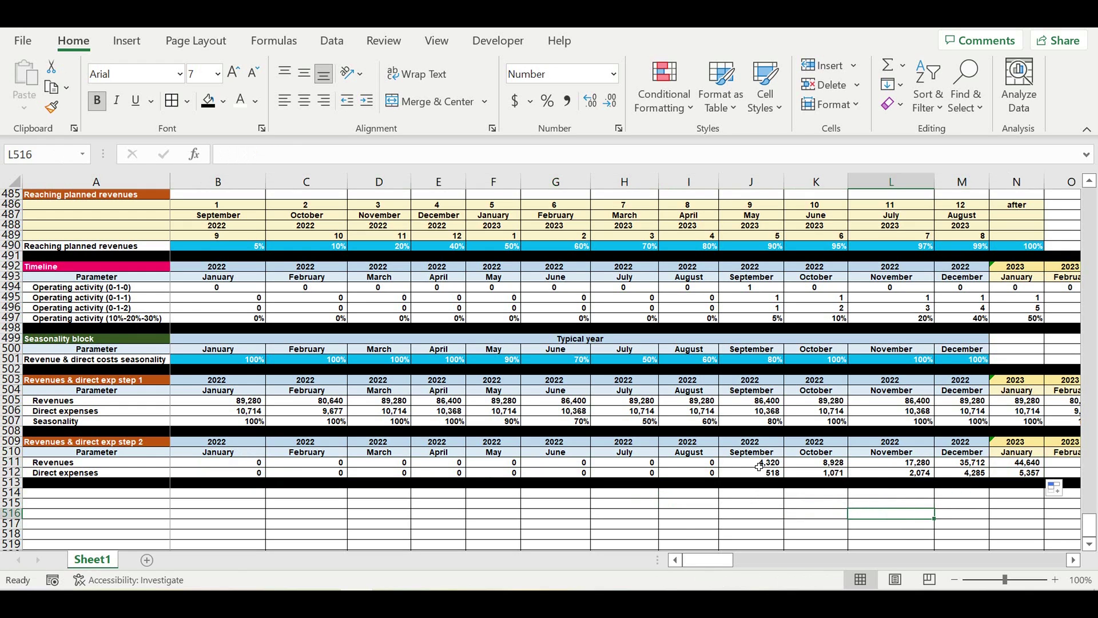
left_click_drag(759, 466, 842, 460)
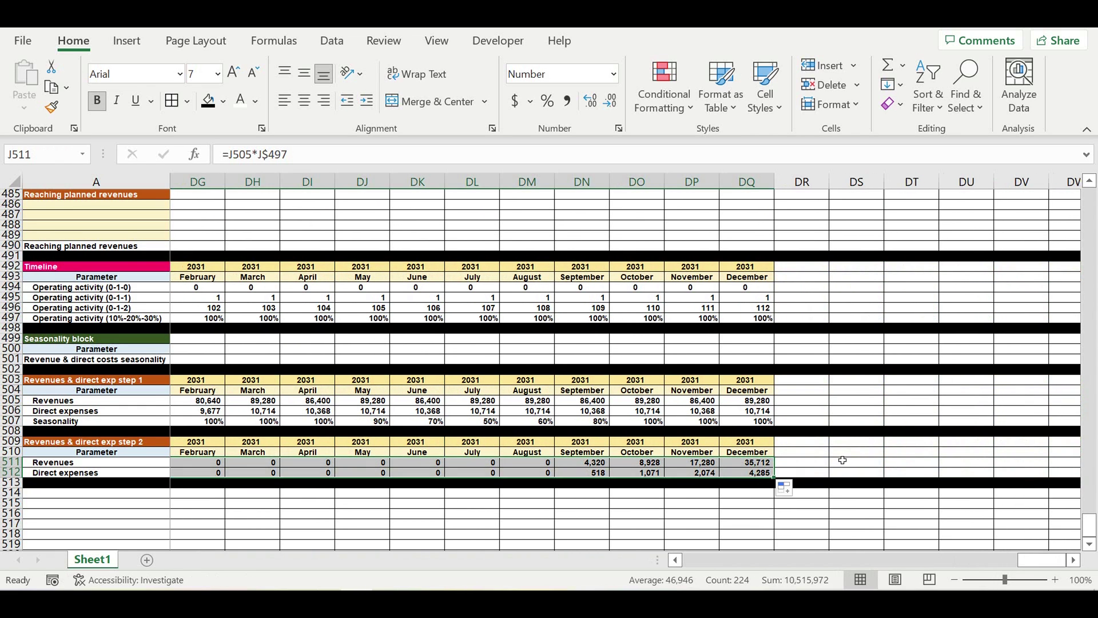
left_click(841, 455)
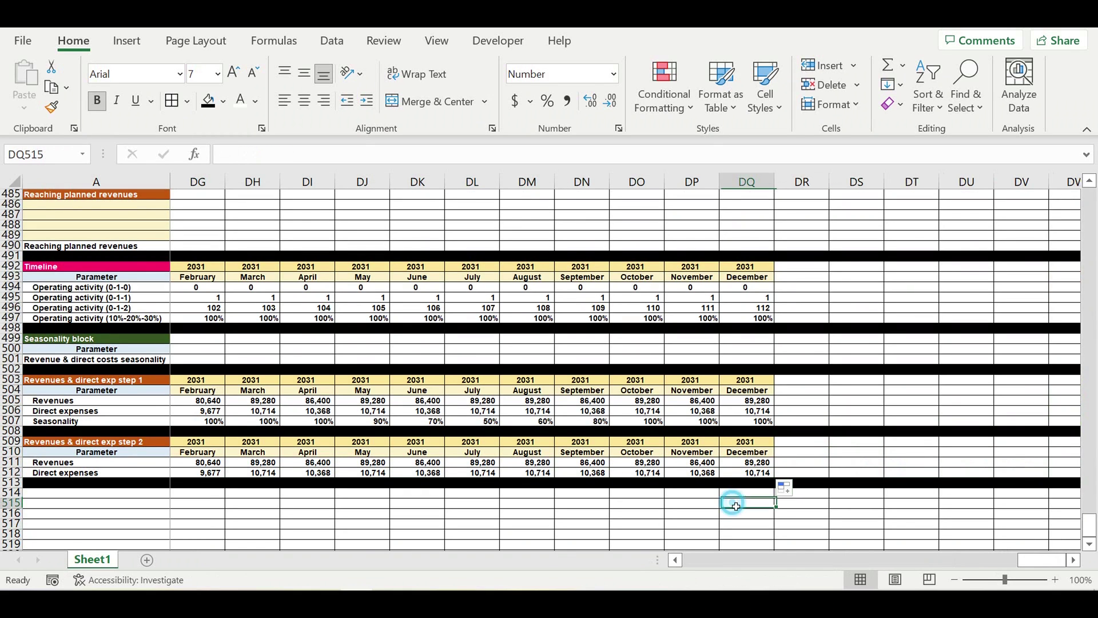
left_click_drag(1038, 560, 532, 571)
left_click(620, 514)
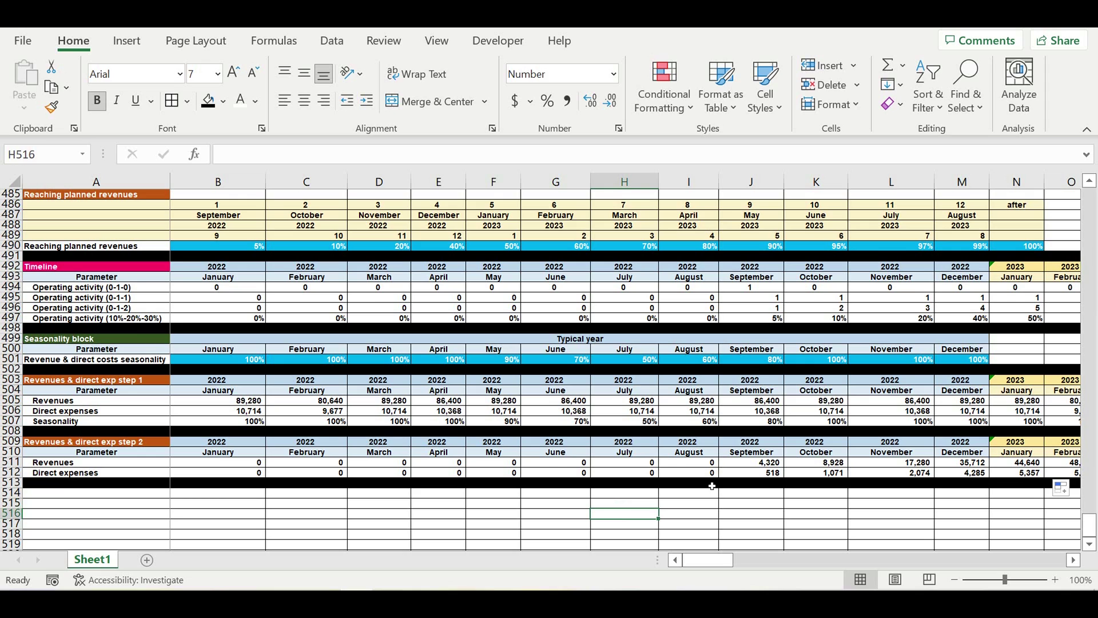
- Fill the step 2 Revenues row 511 green
left_click(11, 462)
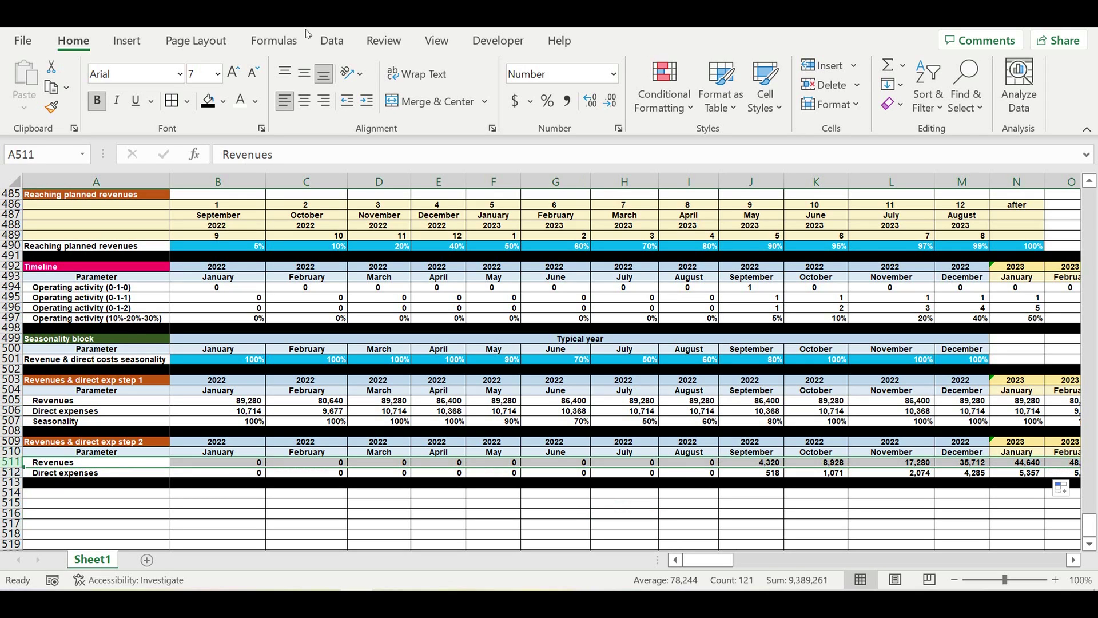
left_click(223, 101)
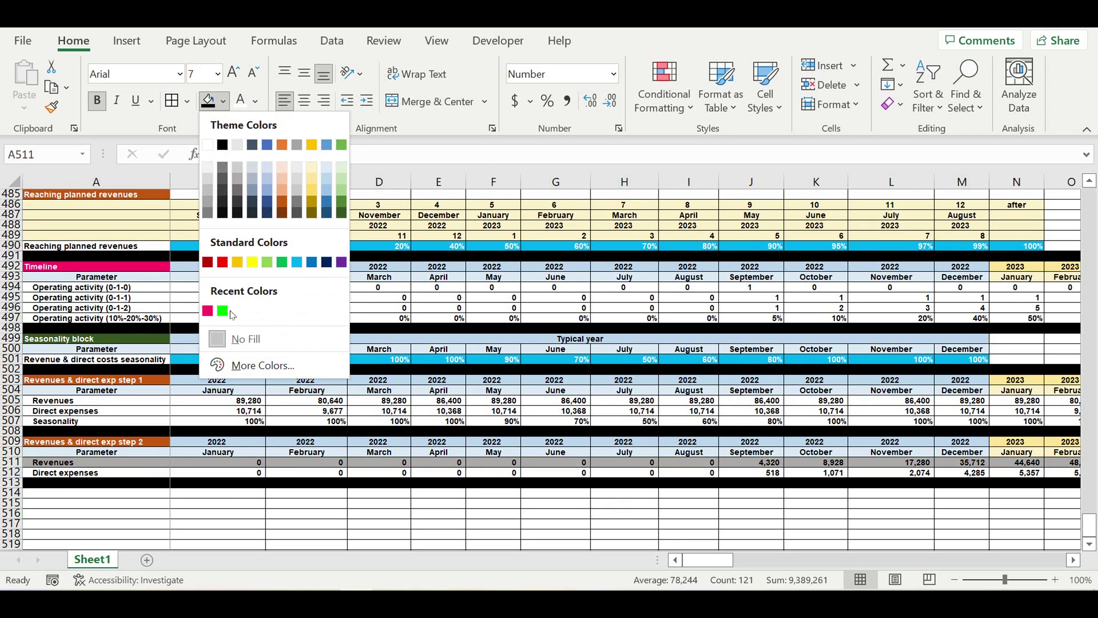
left_click(223, 311)
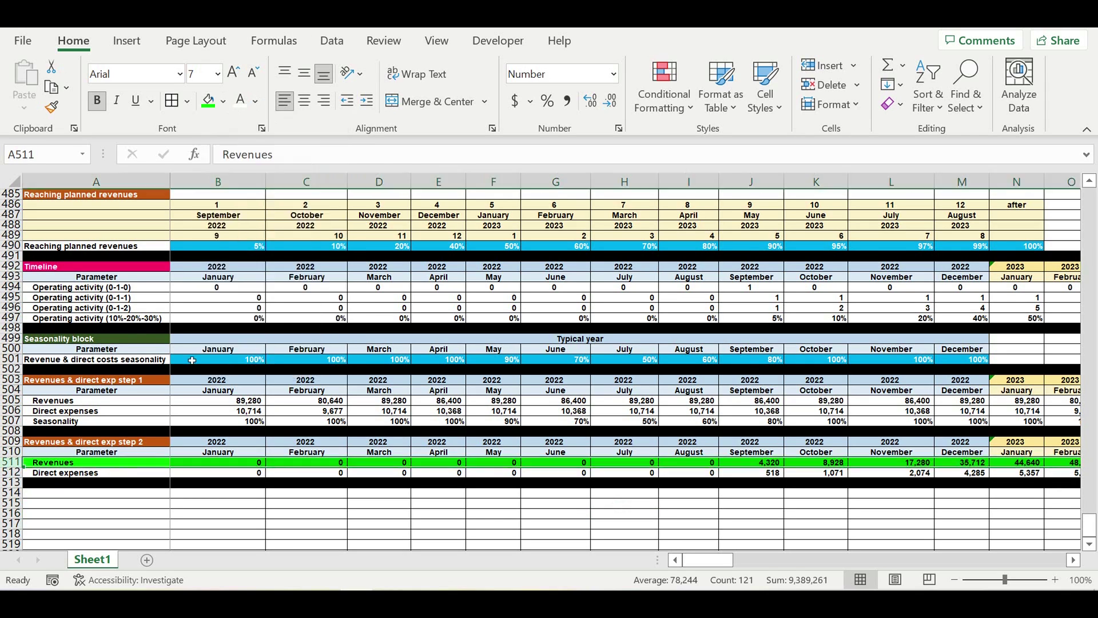
- Give the step 2 Direct expenses row 512 a red fill with white text
left_click(12, 473)
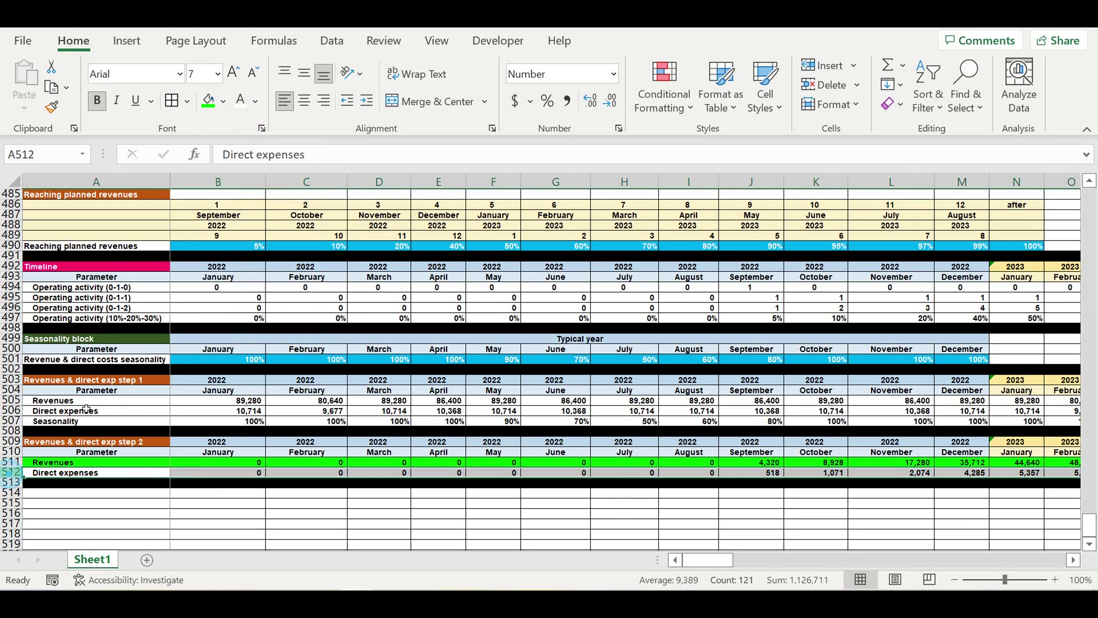
left_click(223, 102)
left_click(228, 264)
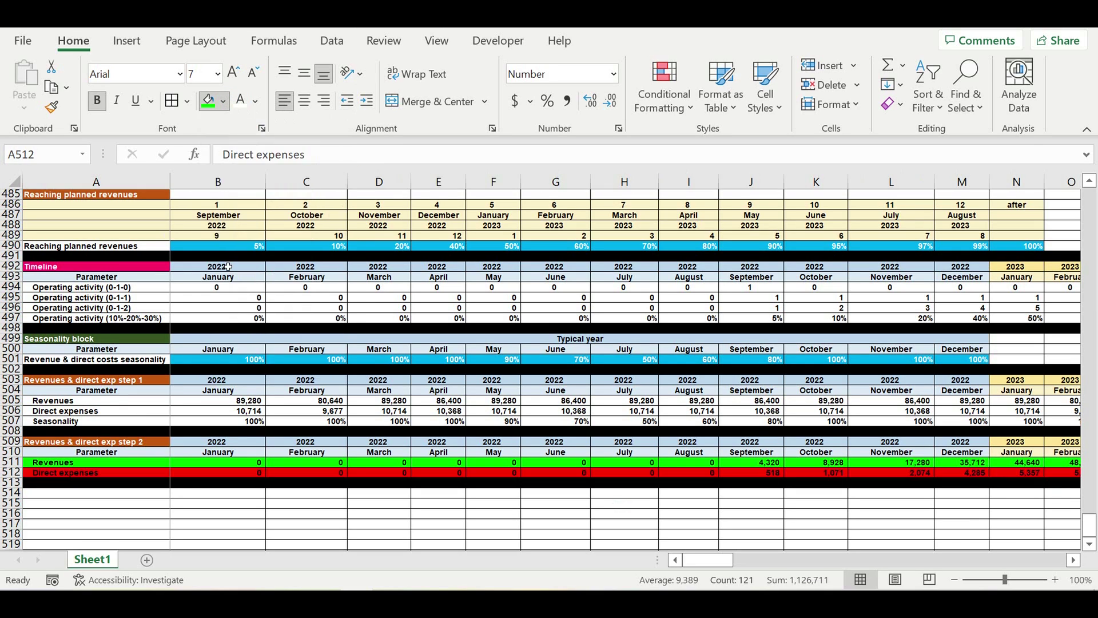
left_click(240, 101)
left_click(423, 396)
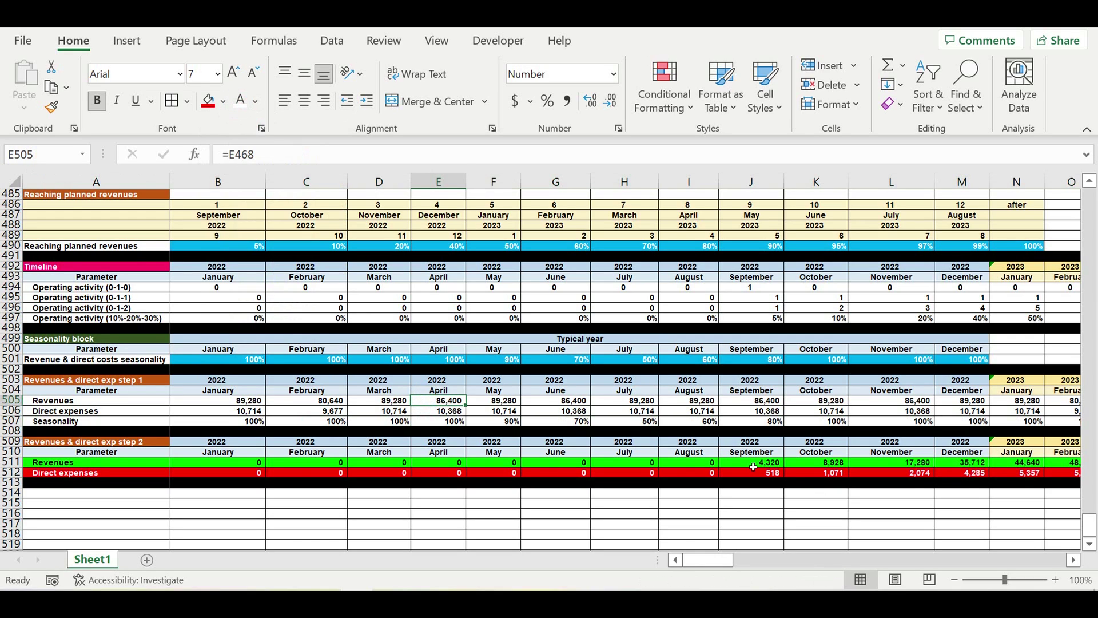
left_click_drag(753, 462, 749, 474)
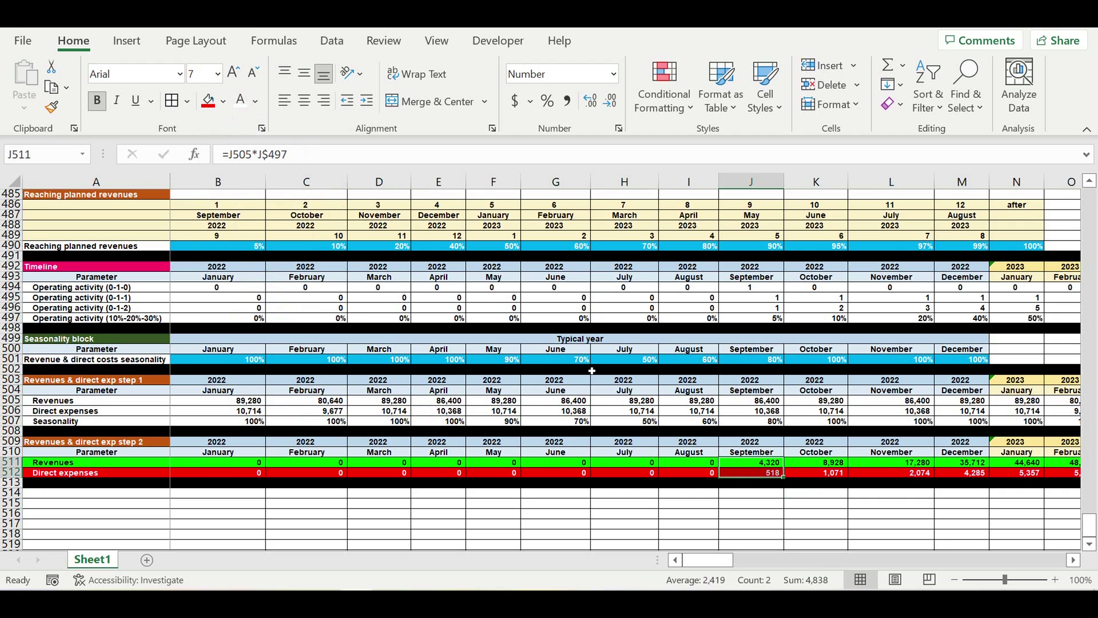
scroll(592, 371, "up", 10)
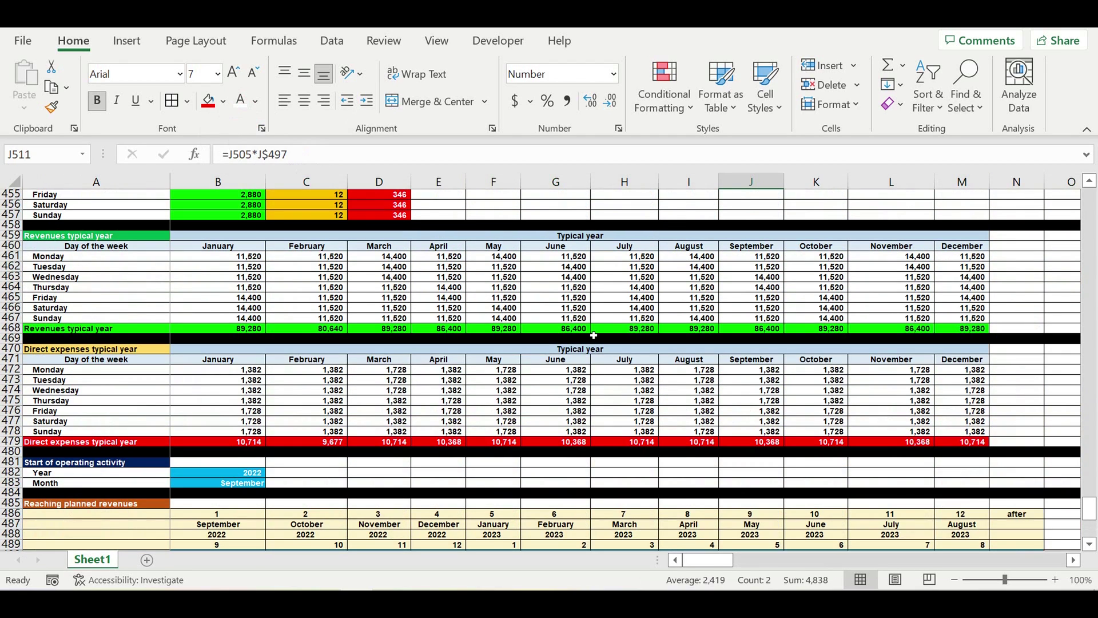
left_click(740, 331)
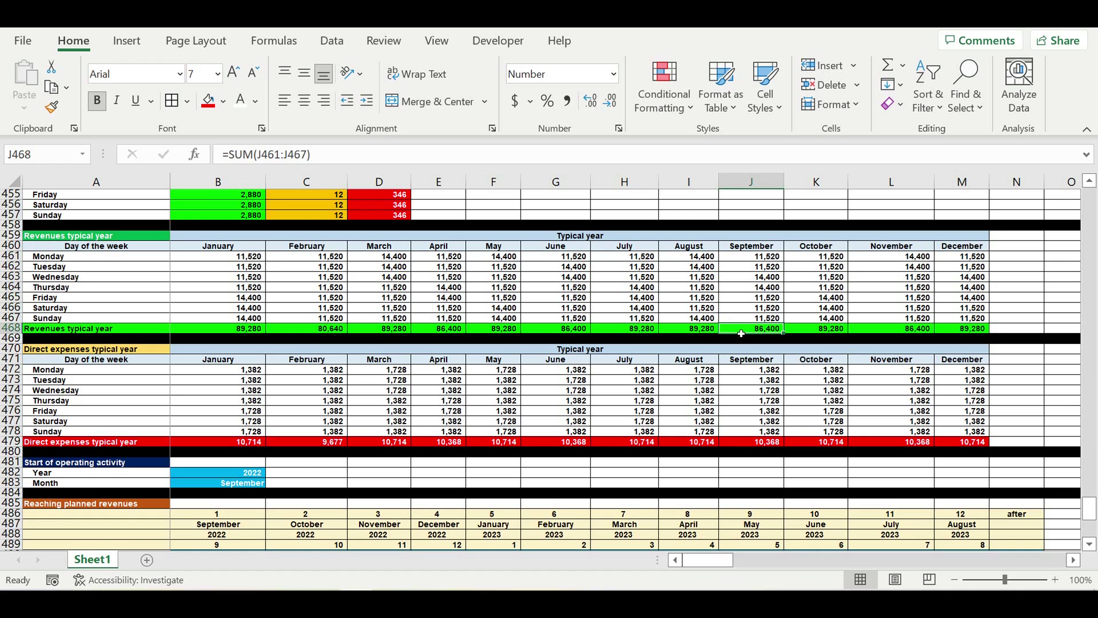
left_click(756, 444)
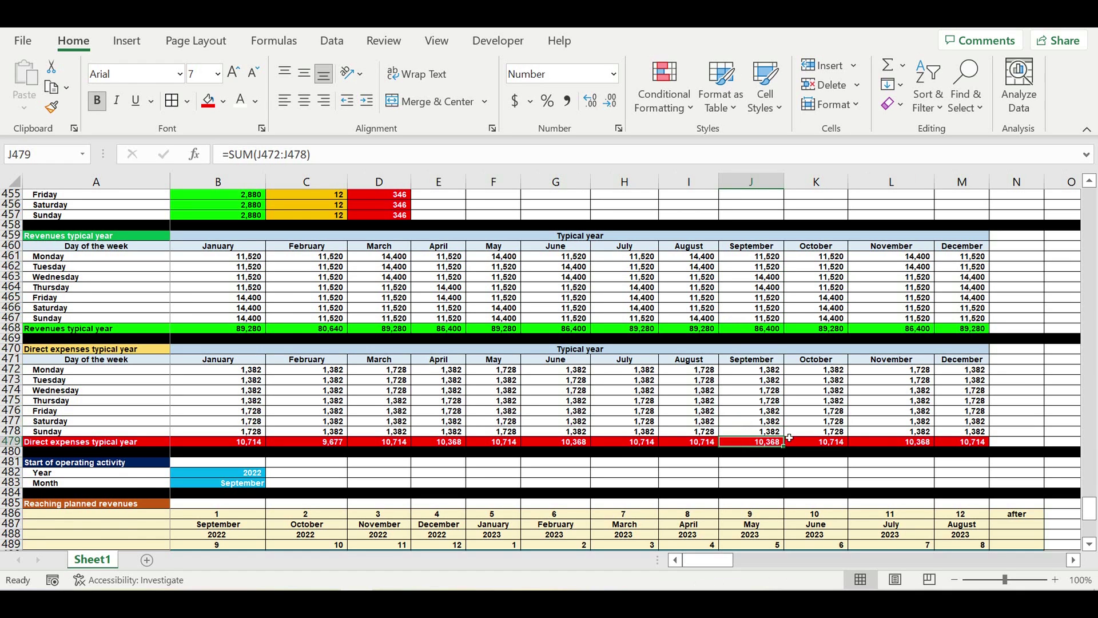
scroll(789, 437, "down", 3)
scroll(790, 413, "down", 3)
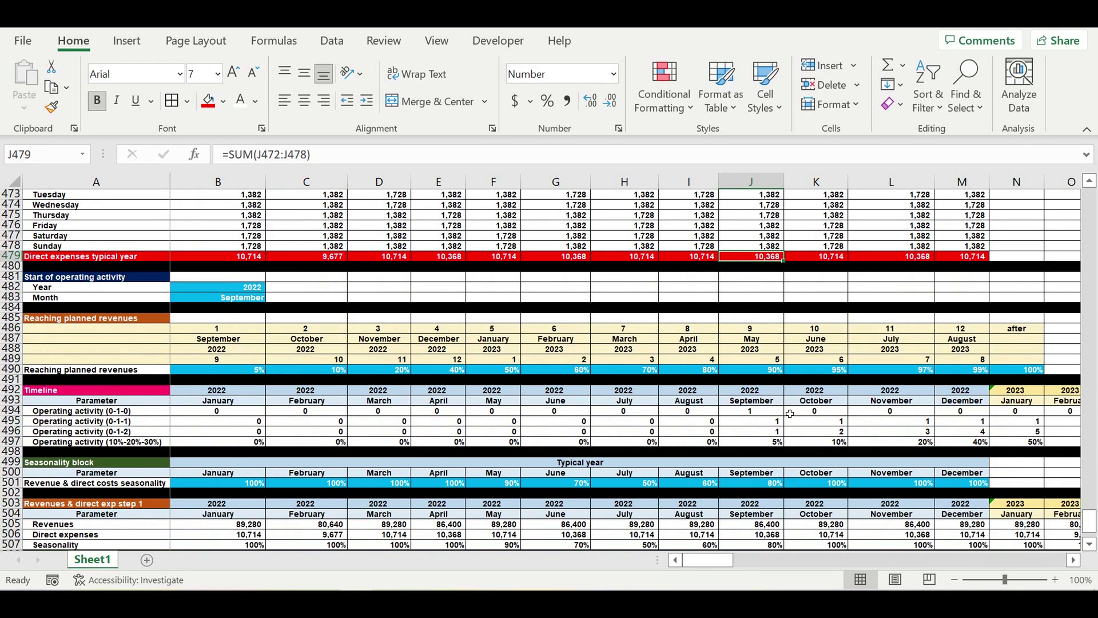
scroll(790, 413, "down", 4)
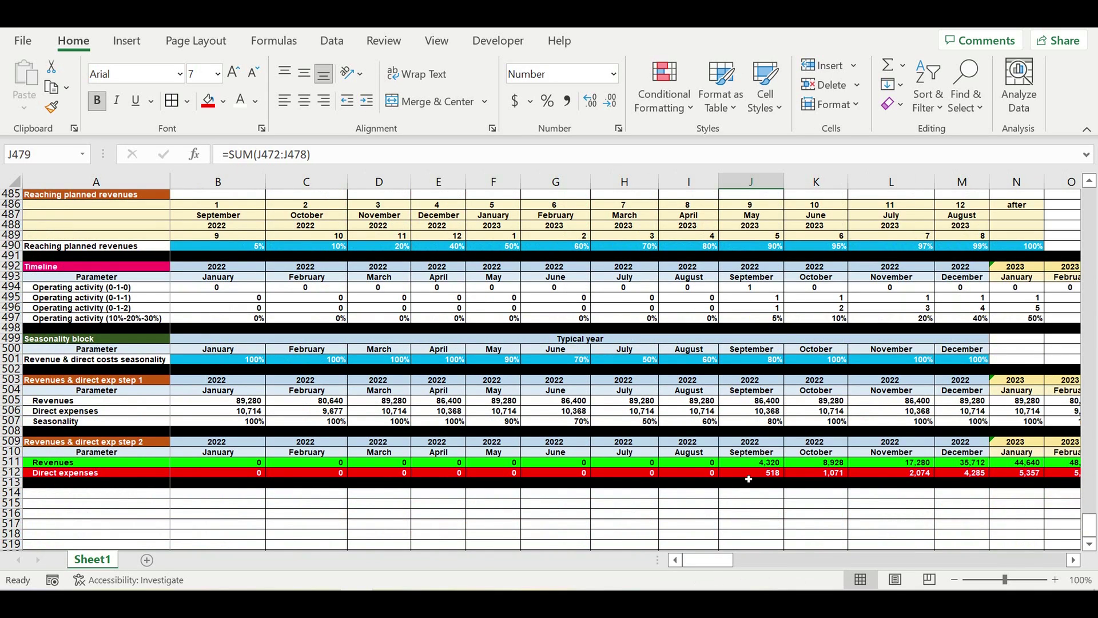
left_click_drag(757, 463, 760, 475)
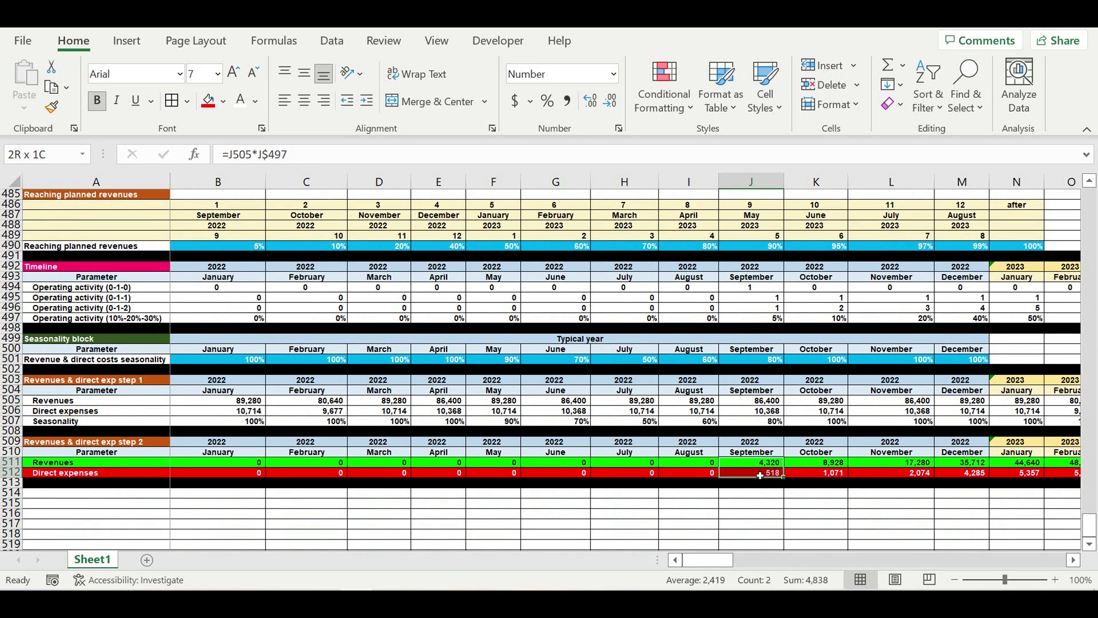
left_click(765, 320)
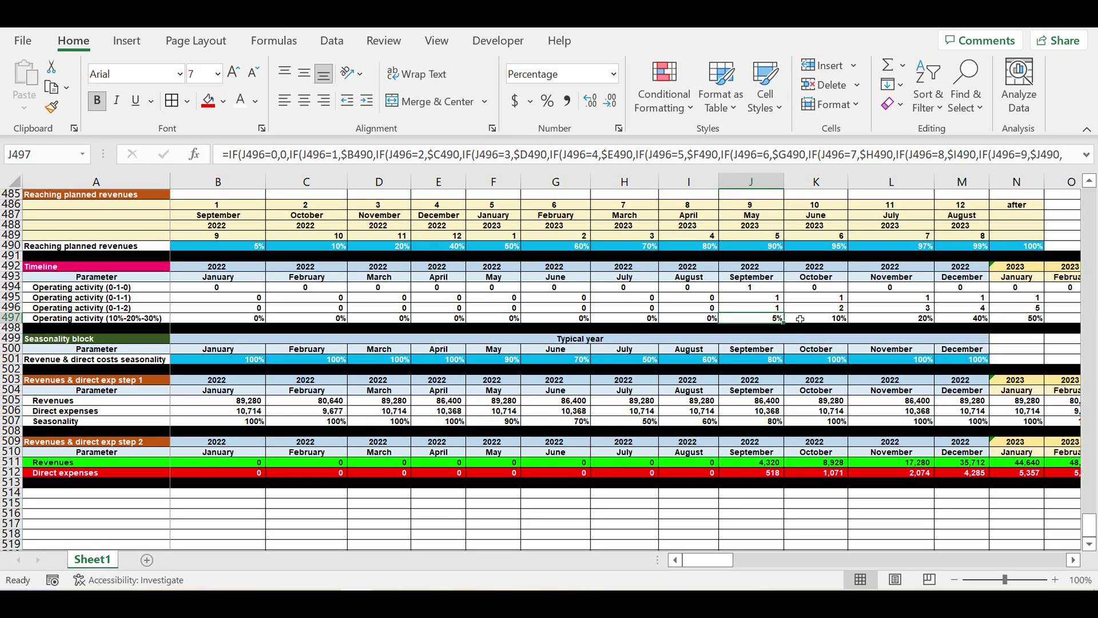
left_click(249, 248)
left_click_drag(249, 248, 1021, 250)
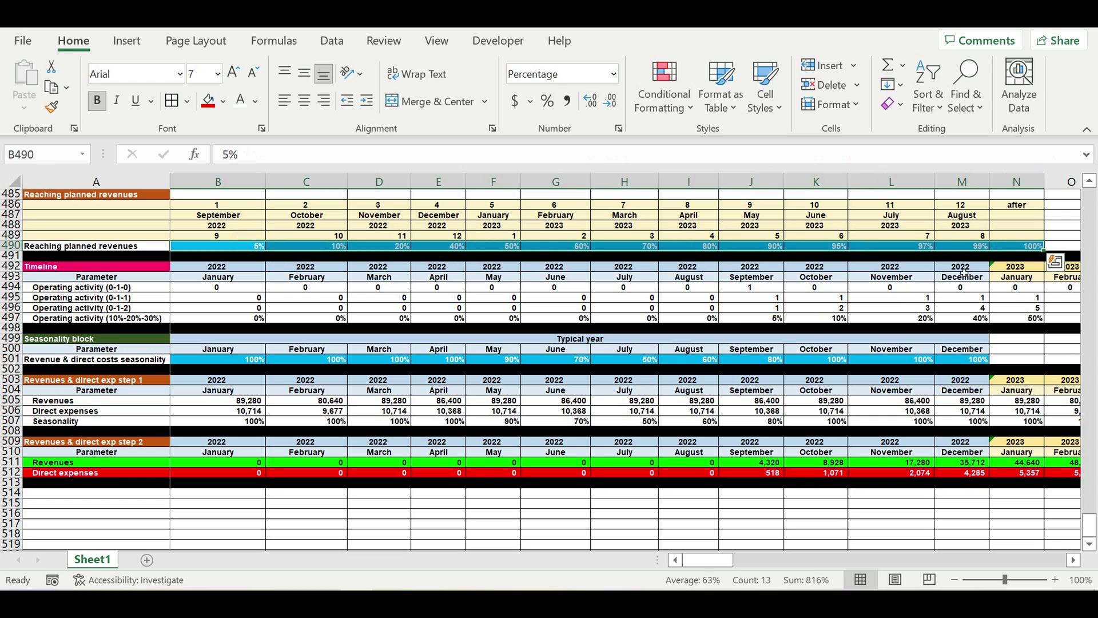
left_click(910, 301)
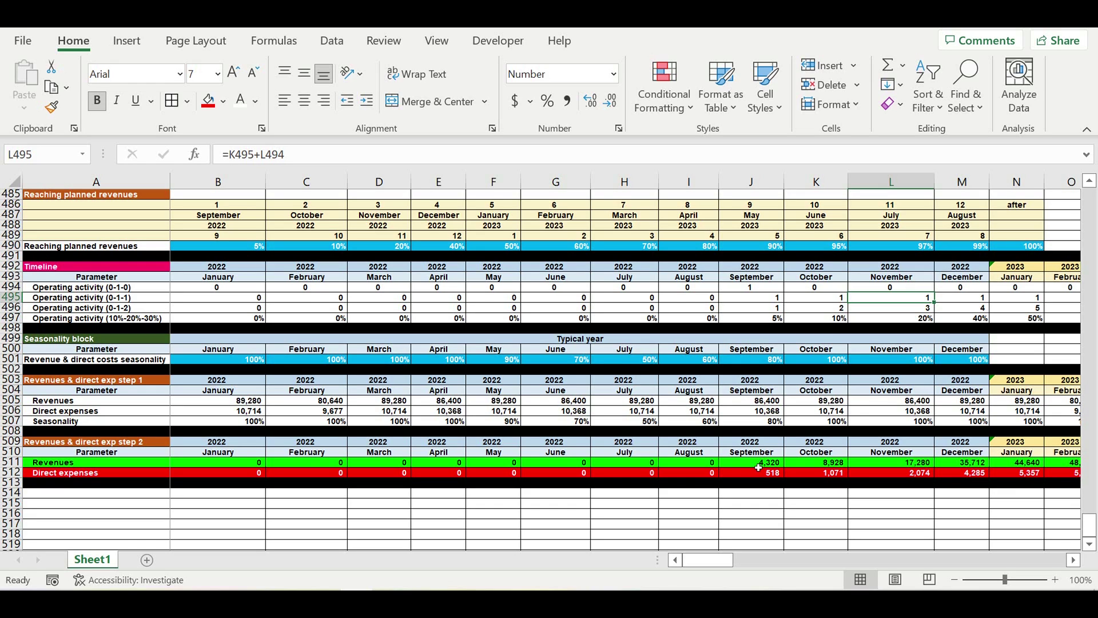
left_click_drag(758, 466, 987, 474)
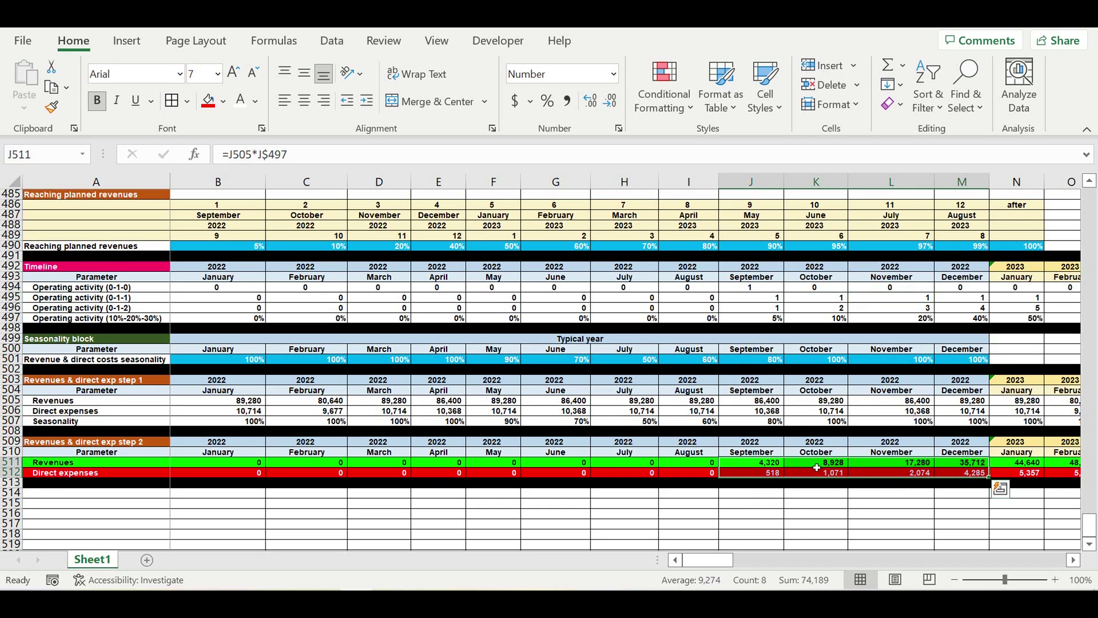
left_click(774, 467)
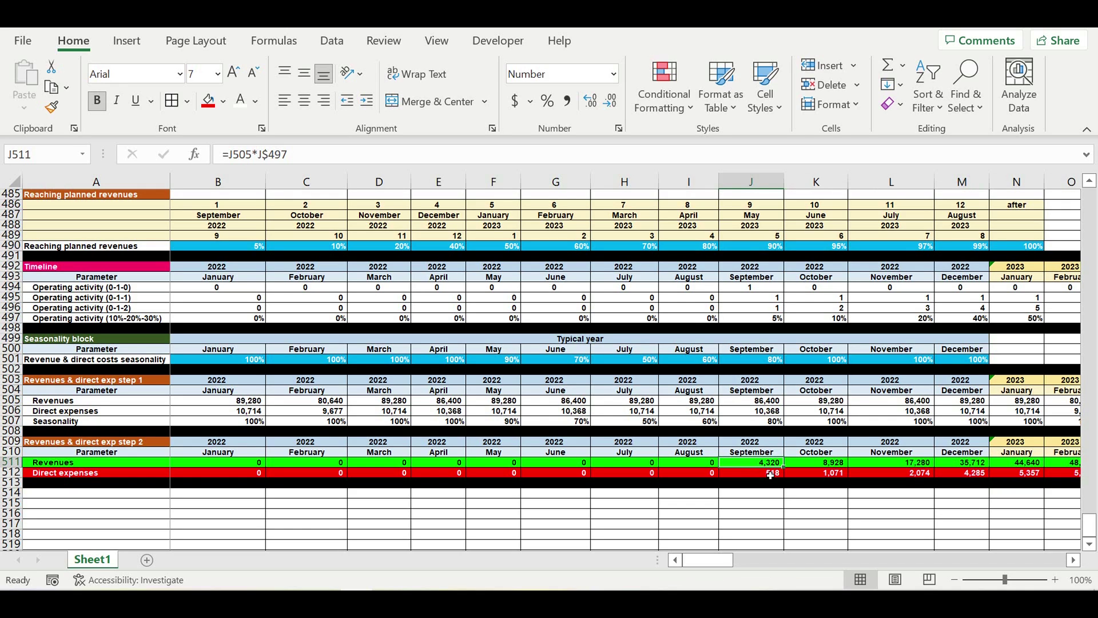
left_click(770, 475)
left_click(770, 496)
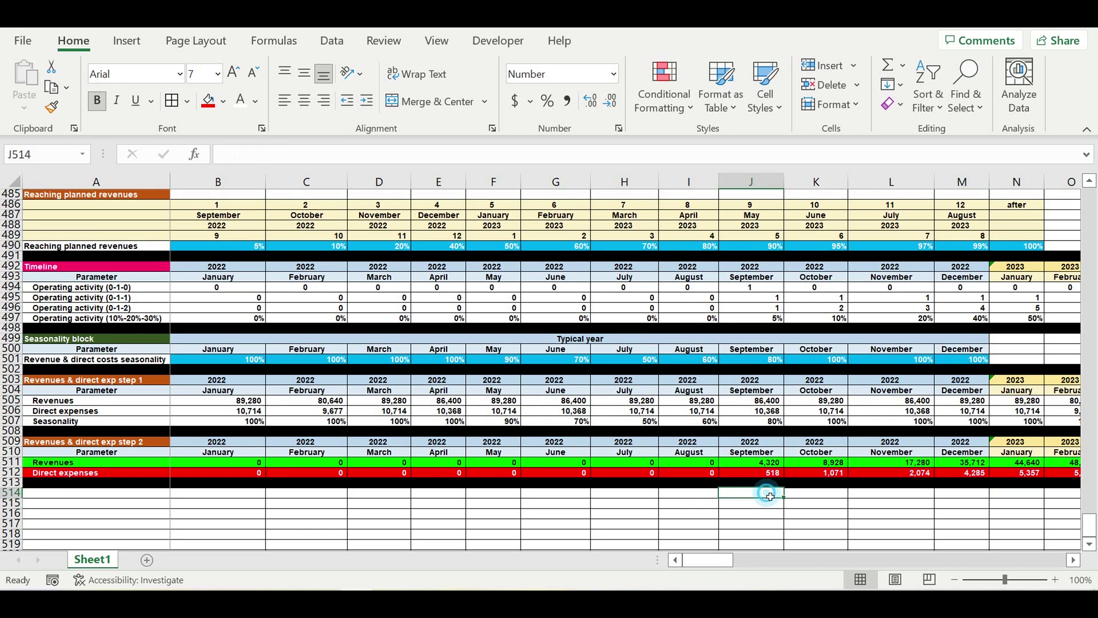
left_click(768, 502)
left_click(767, 513)
left_click(767, 524)
left_click(766, 537)
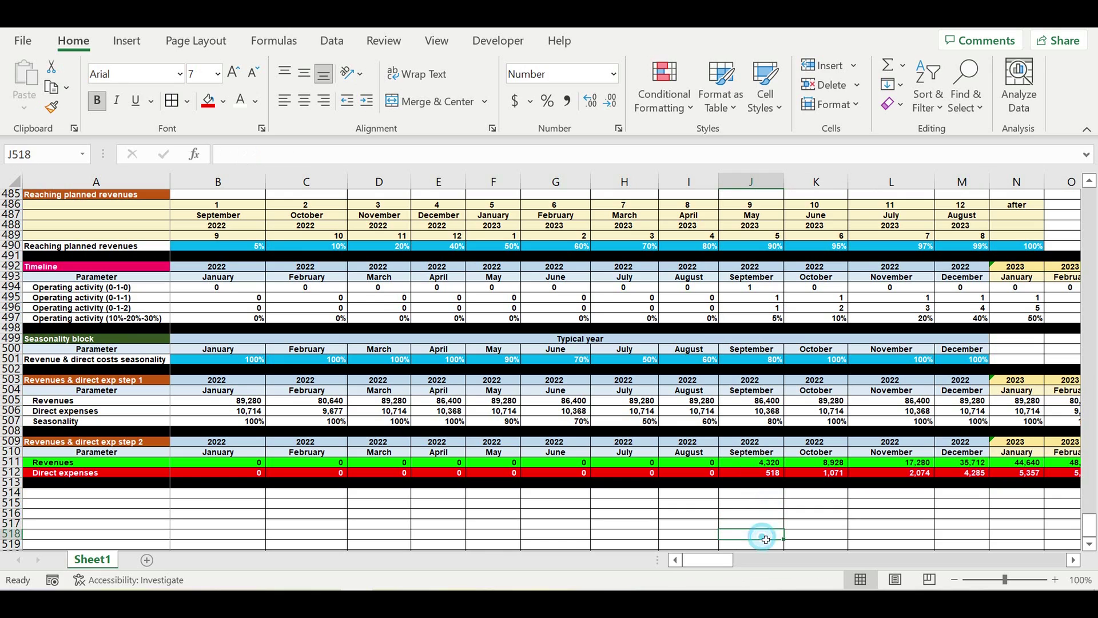
left_click(769, 493)
left_click(764, 476)
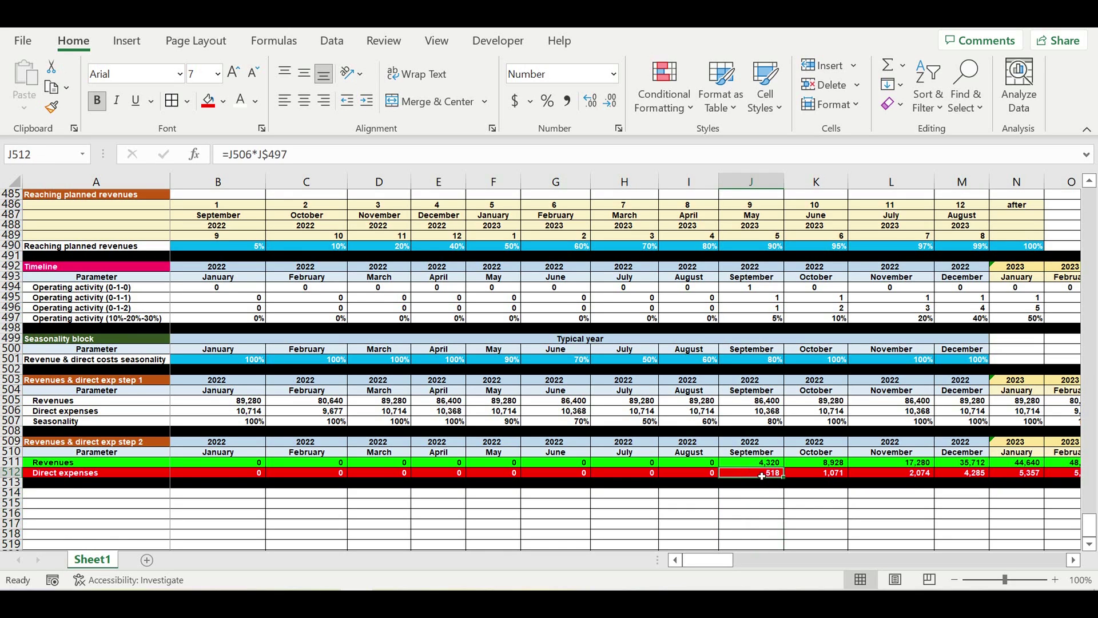
left_click(763, 493)
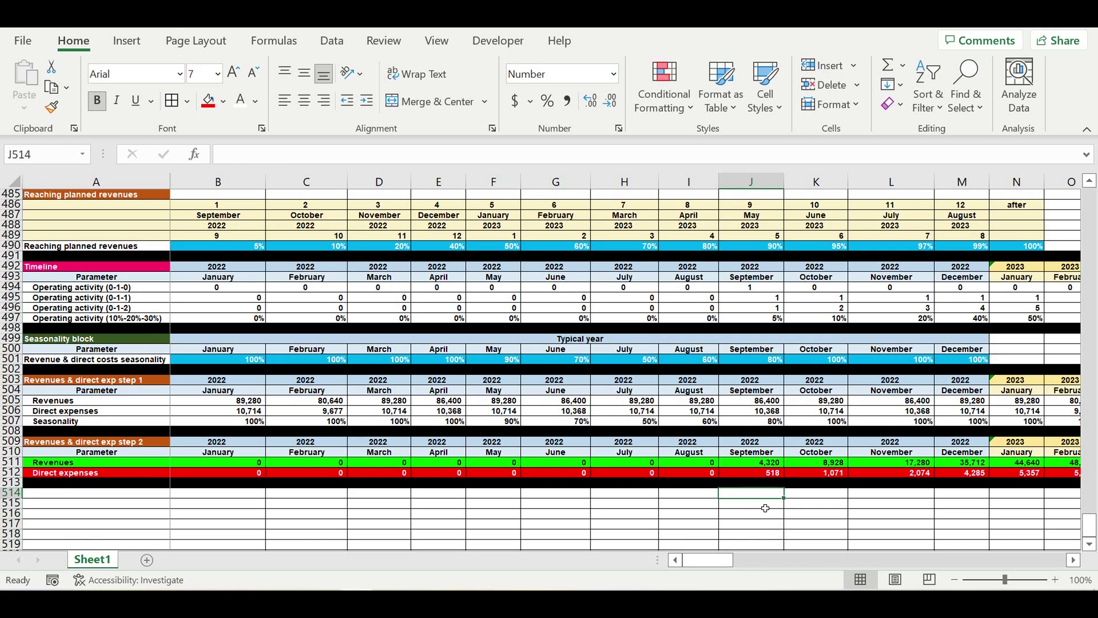
left_click(763, 503)
left_click(760, 523)
left_click(758, 535)
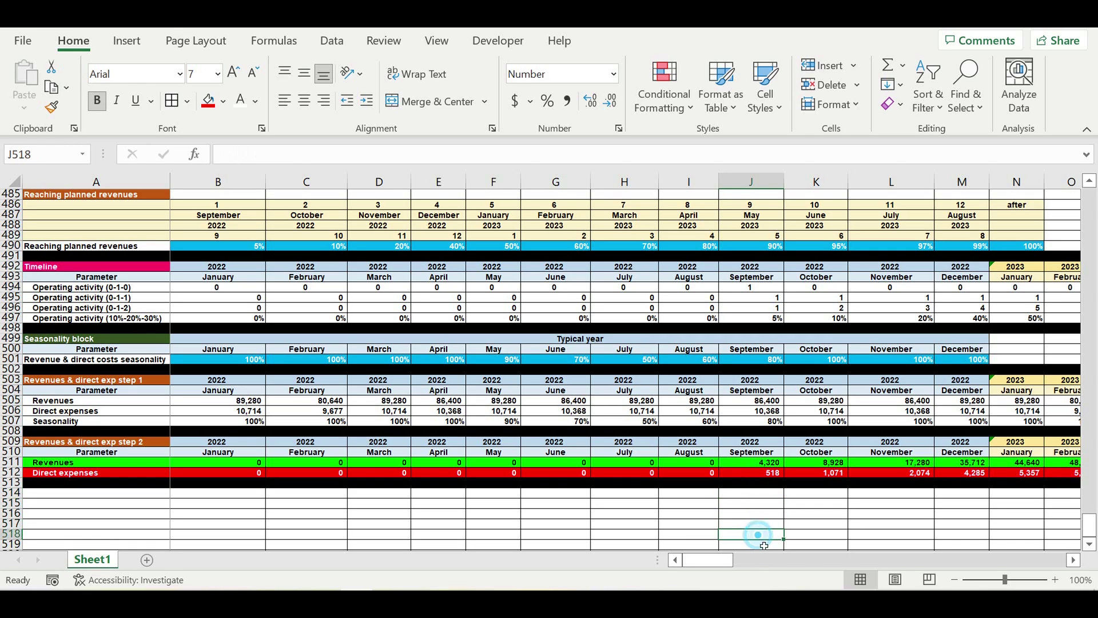
left_click(769, 513)
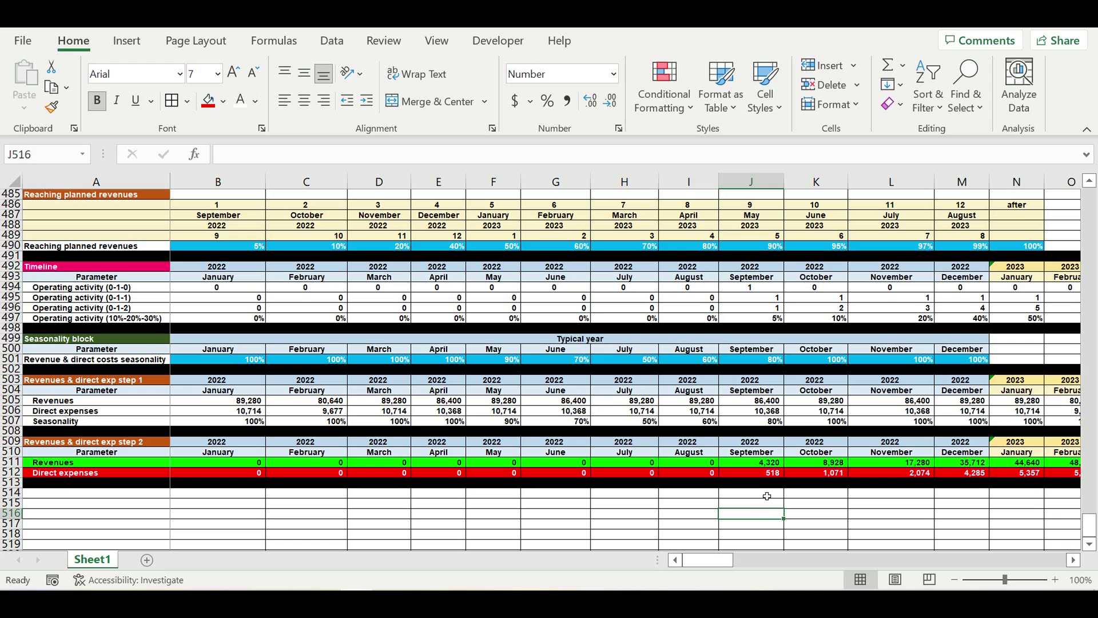
left_click(767, 494)
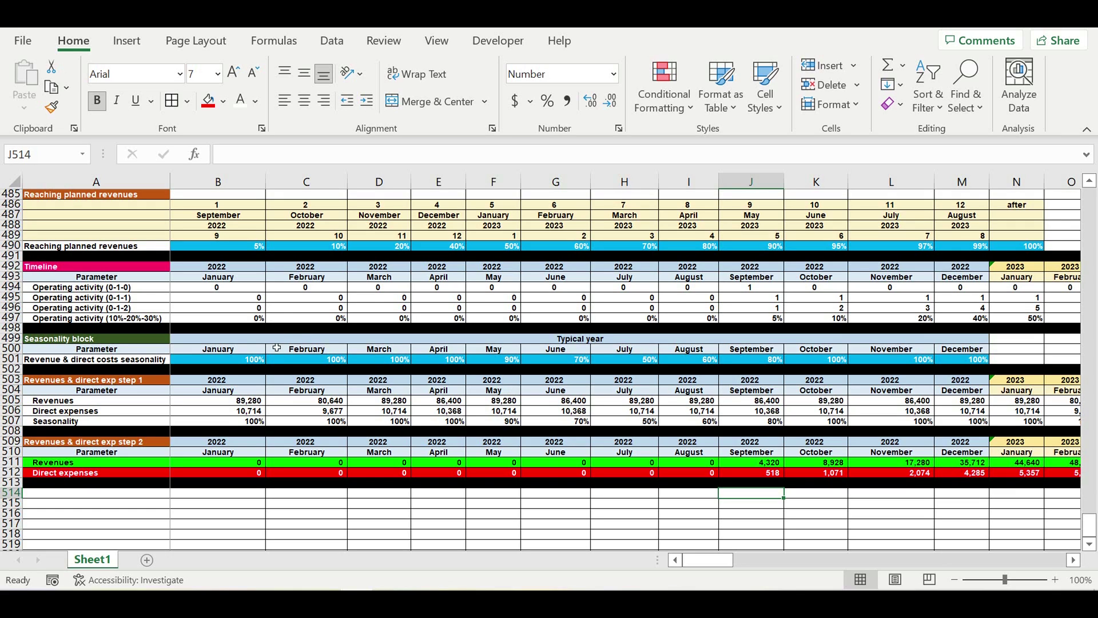
left_click_drag(228, 246, 999, 248)
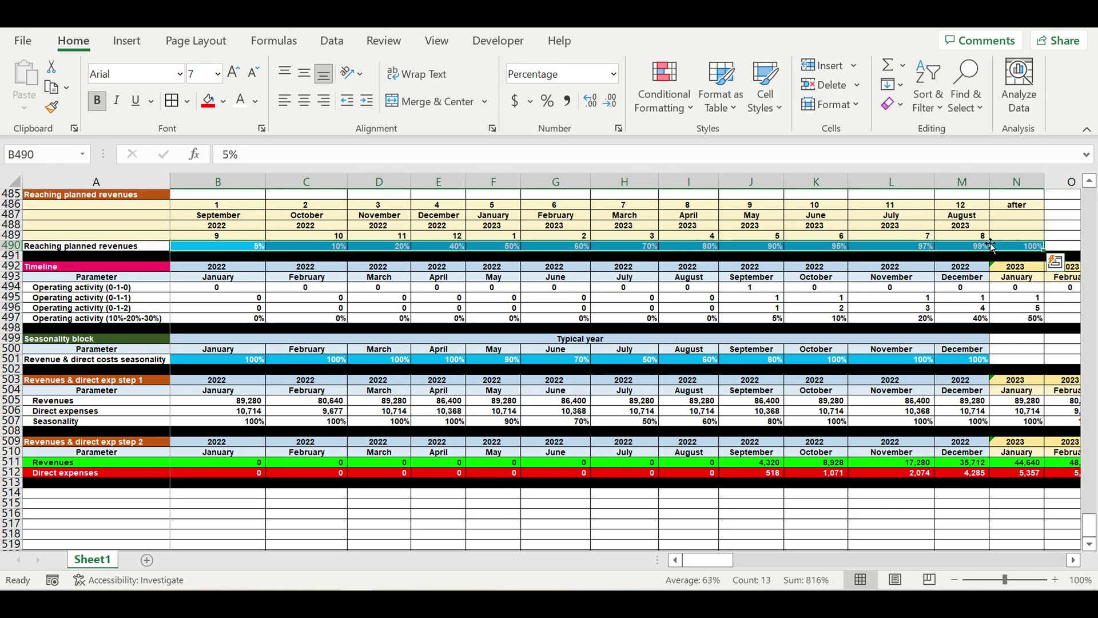
left_click(306, 276)
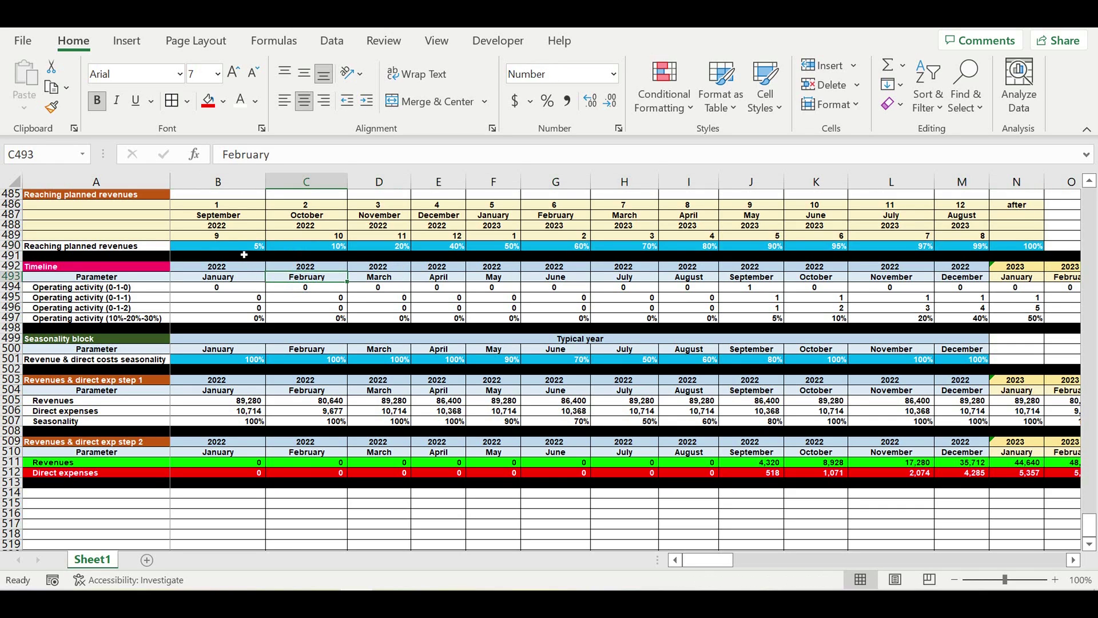
left_click_drag(246, 247, 692, 250)
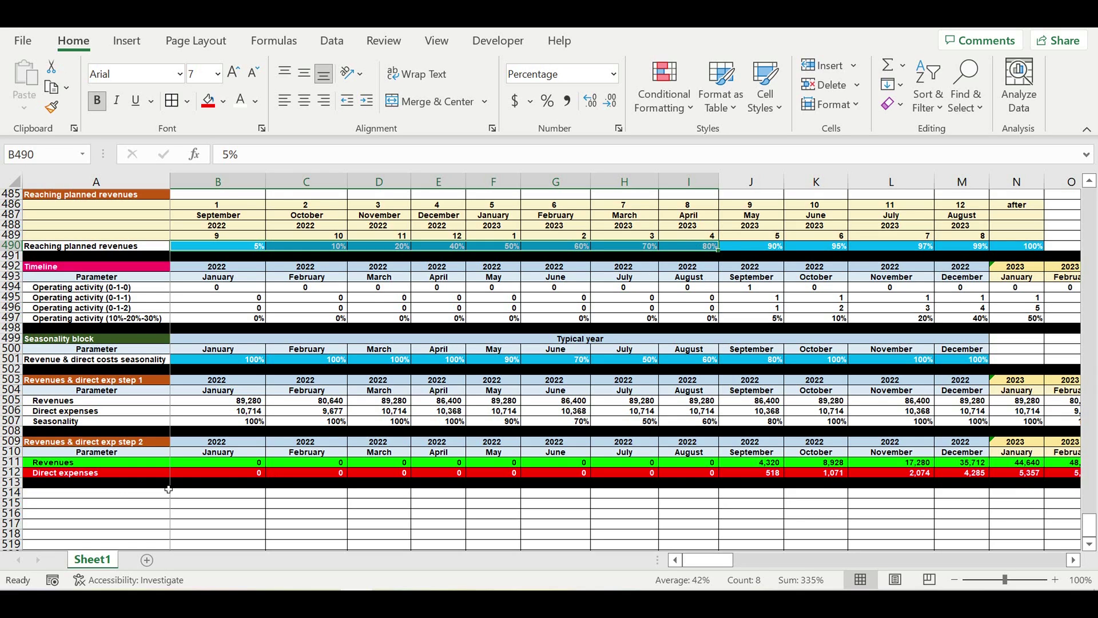
left_click(103, 498)
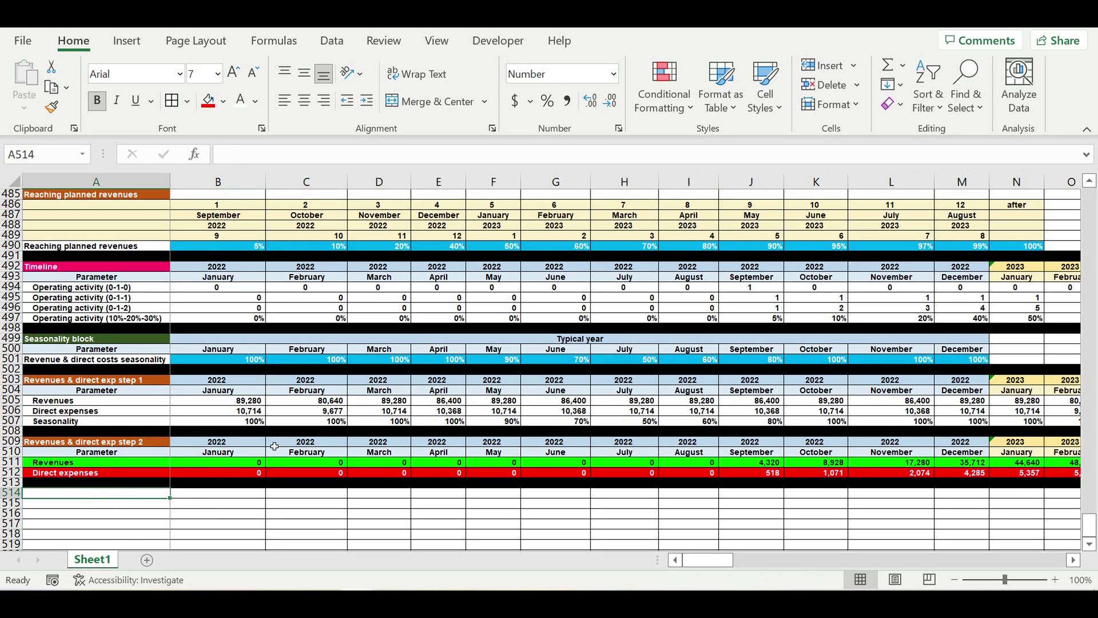